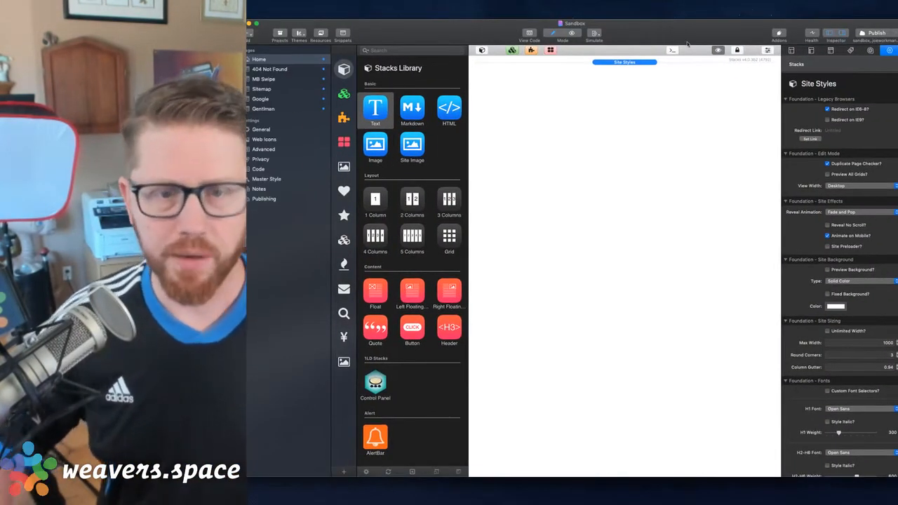
Open the 404 Not Found page and resize the Sandbox project window so it fits fully on screen
click(272, 69)
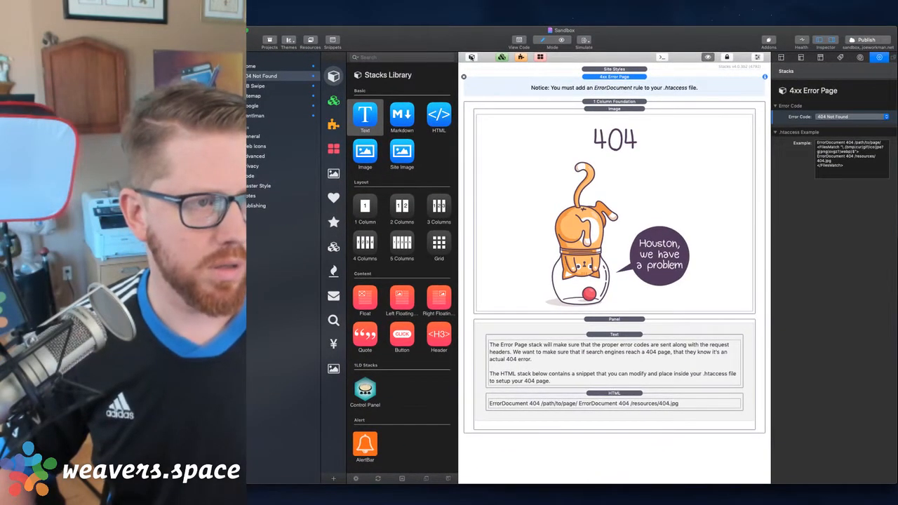
drag(386, 41, 427, 44)
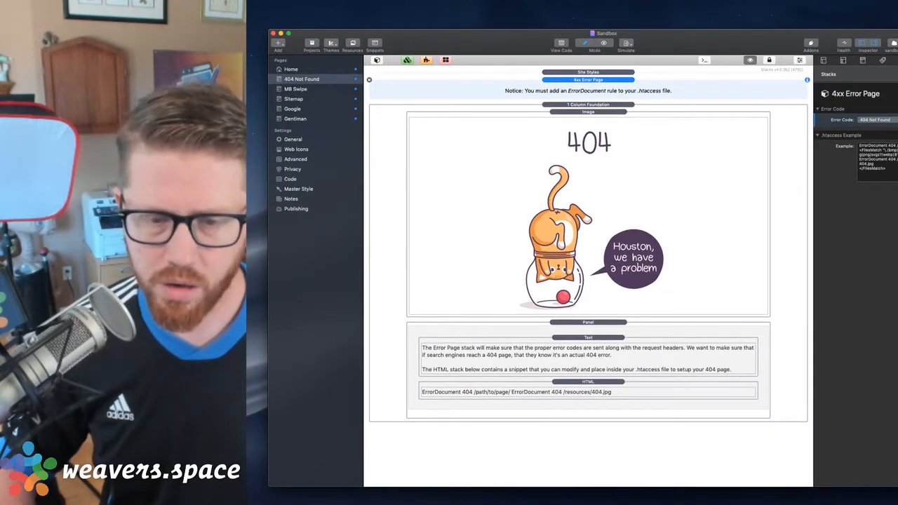
drag(897, 491, 878, 471)
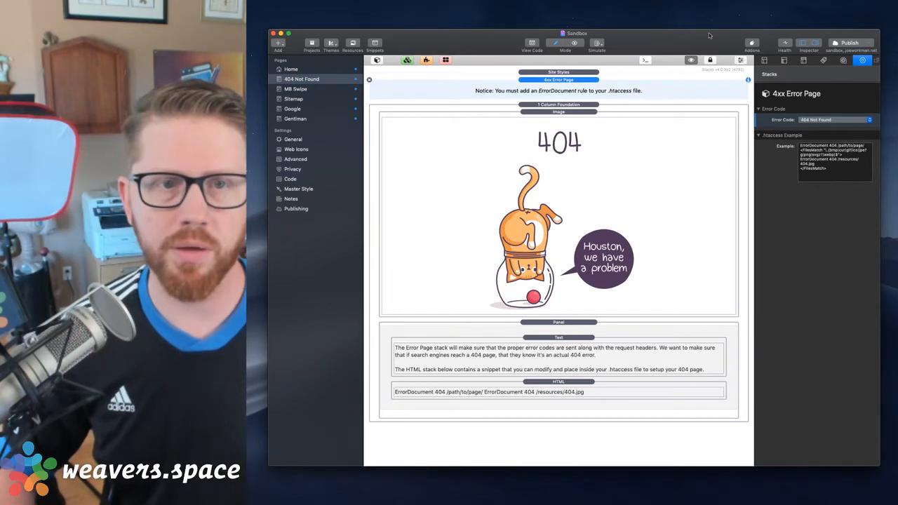
drag(708, 35, 700, 33)
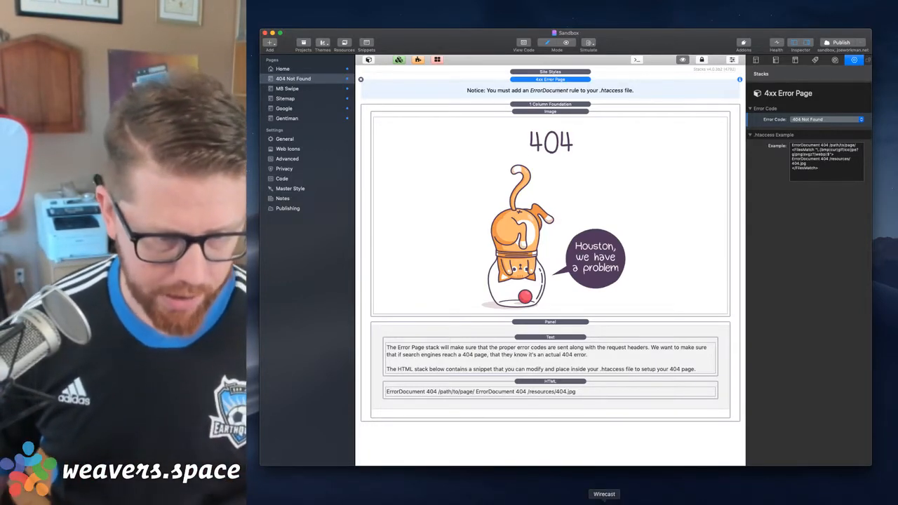
Switch to Transmit, connect to the sandbox.joeworkman.net server and open its .htaccess file for editing
key(alt+space)
text(trans)
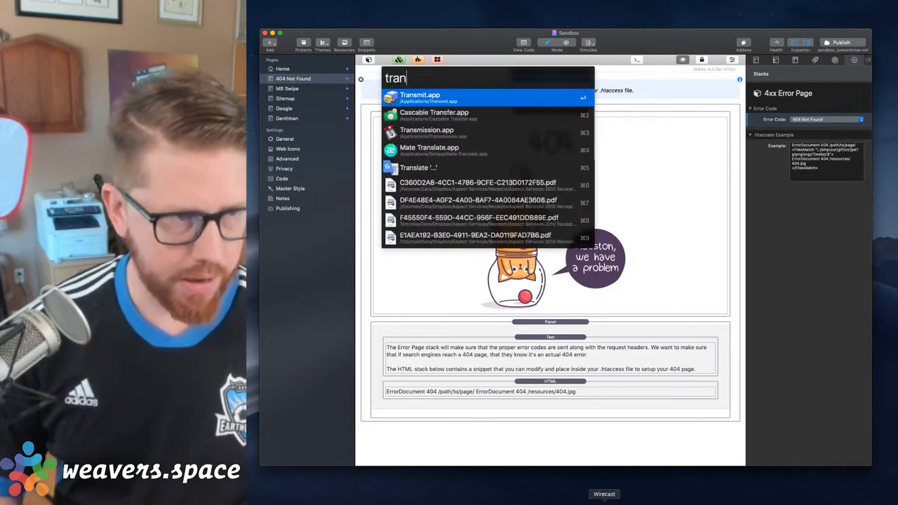
key(Return)
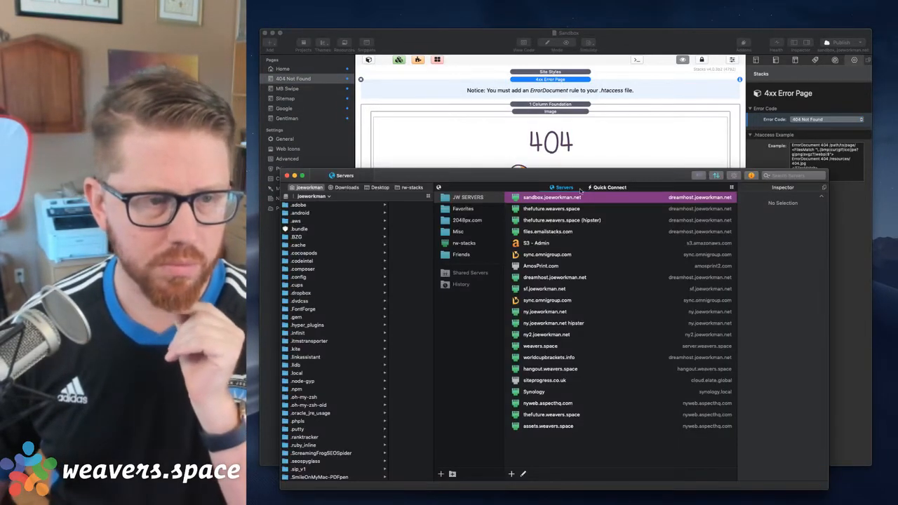
double_click(568, 199)
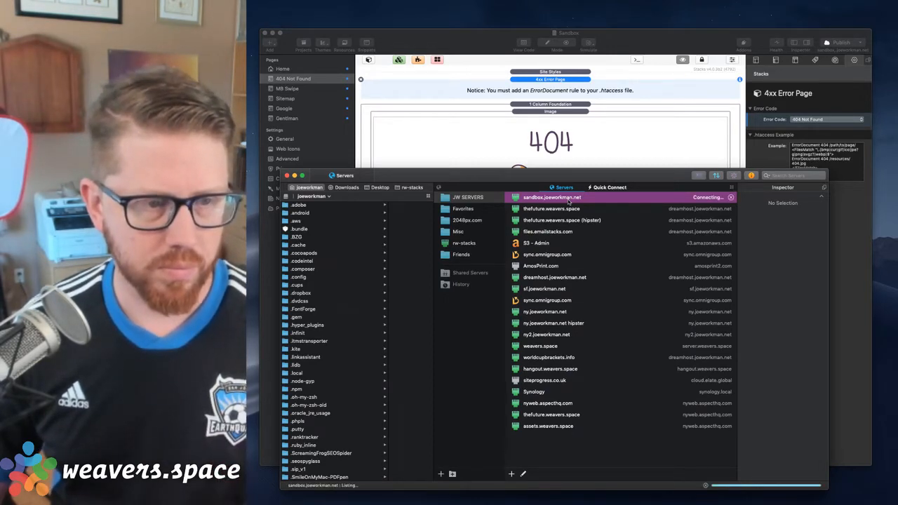
scroll(455, 352, down, 10)
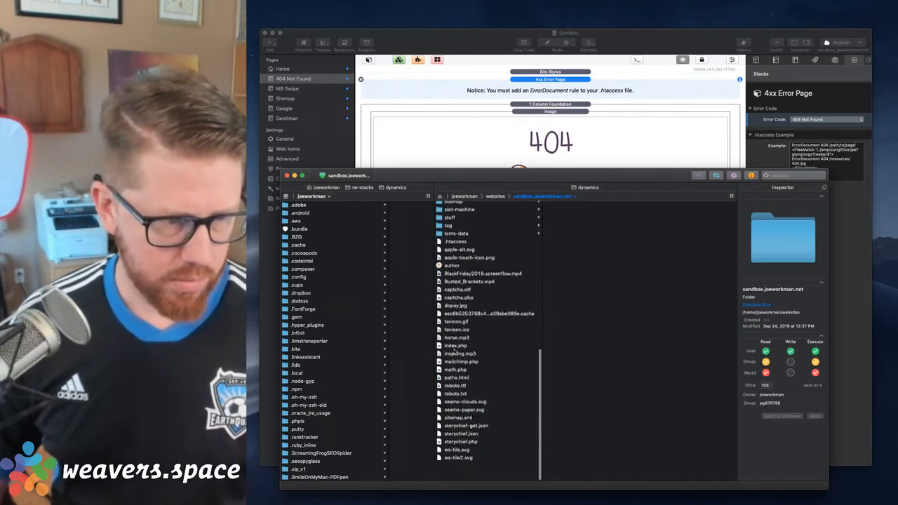
click(453, 262)
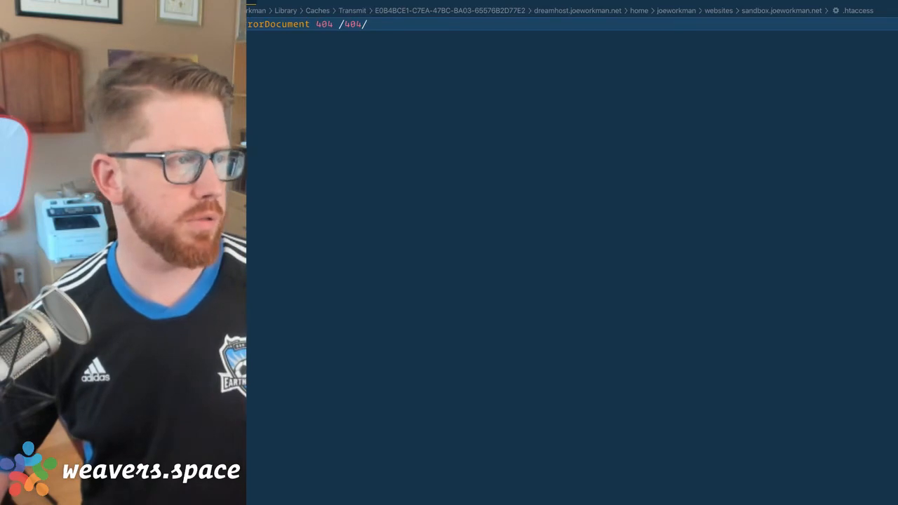
Take the .htaccess editor out of full screen with its sidebar hidden, enlarge its text and fit the window on screen
key(ctrl+super+f)
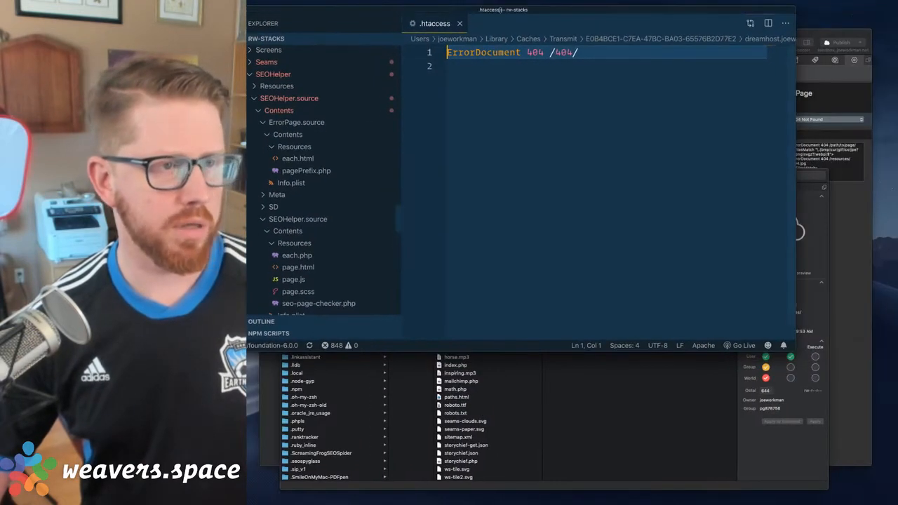
key(super+b)
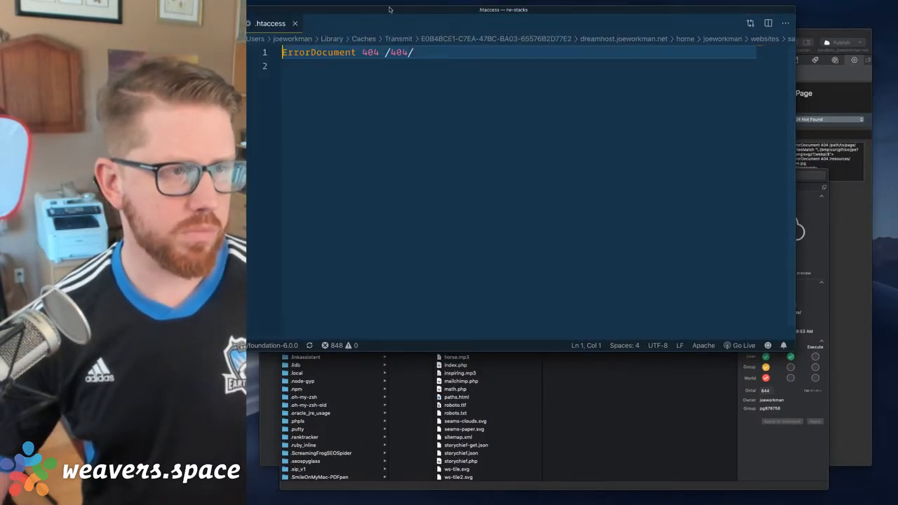
drag(389, 9, 566, 78)
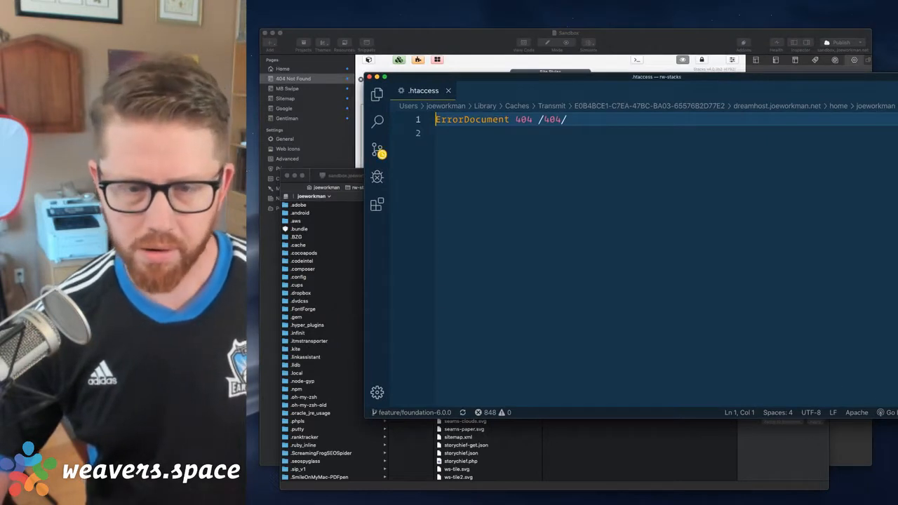
drag(897, 418, 828, 429)
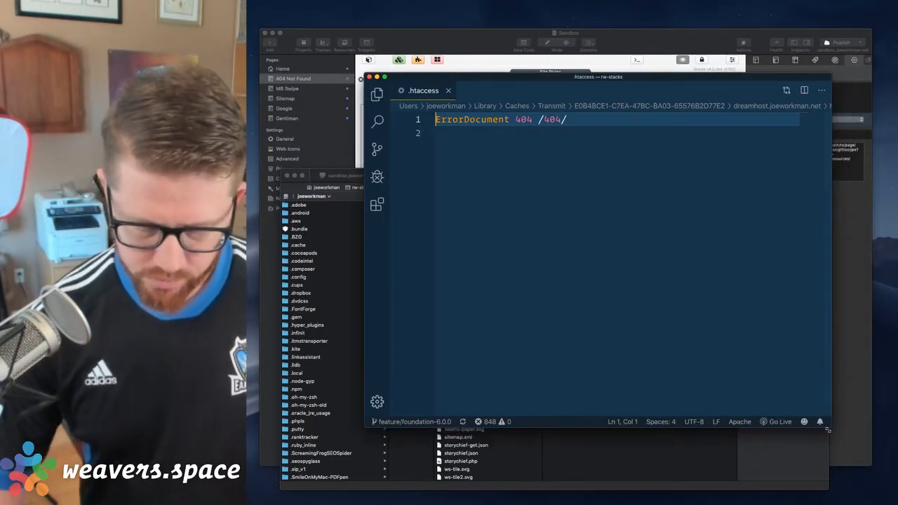
key(super+equal)
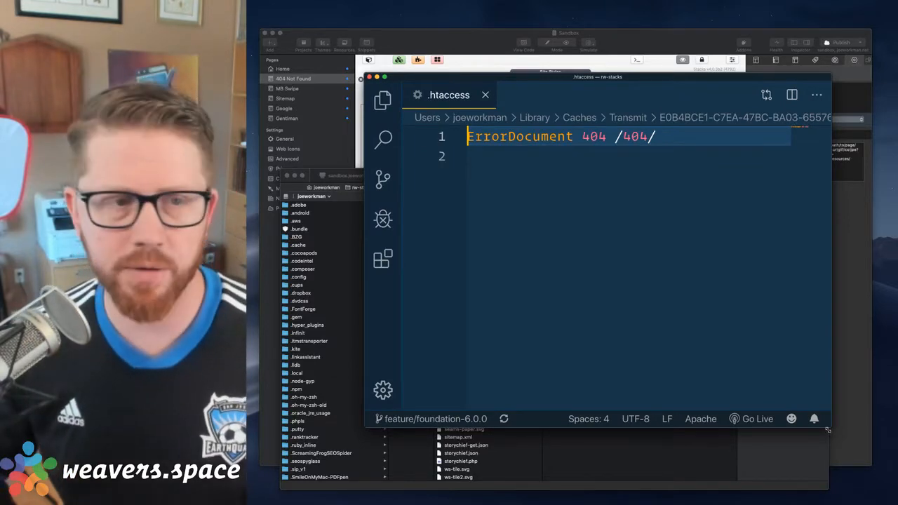
drag(595, 78, 520, 73)
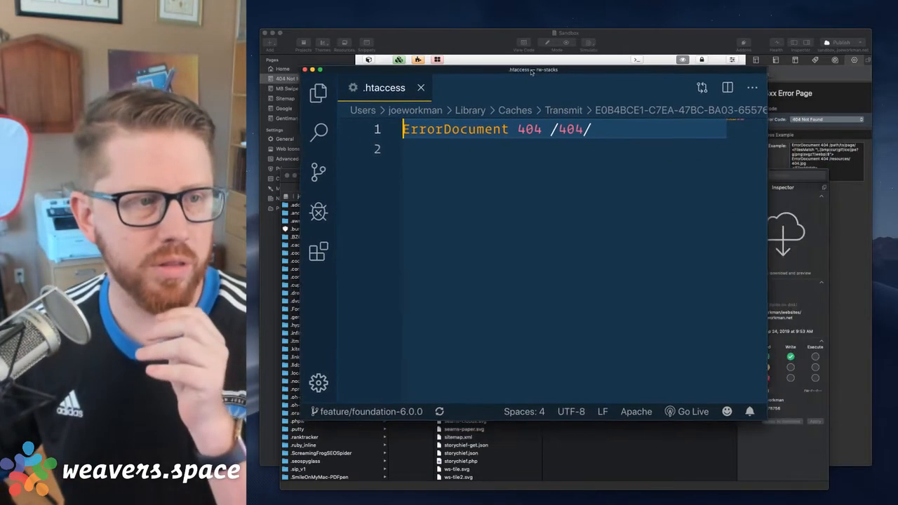
drag(758, 425, 857, 441)
Switch to RapidWeaver and highlight the whole .htaccess example in the 4xx Error Page settings
click(858, 456)
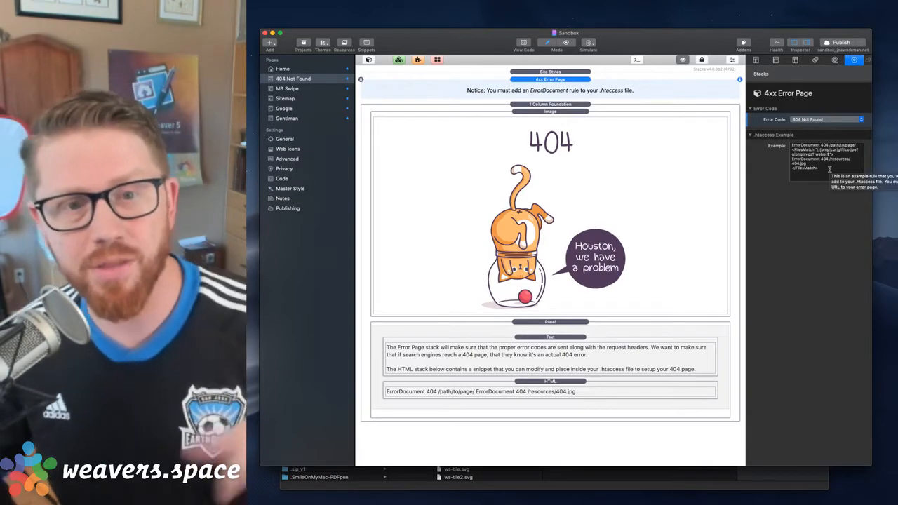
drag(829, 175, 726, 107)
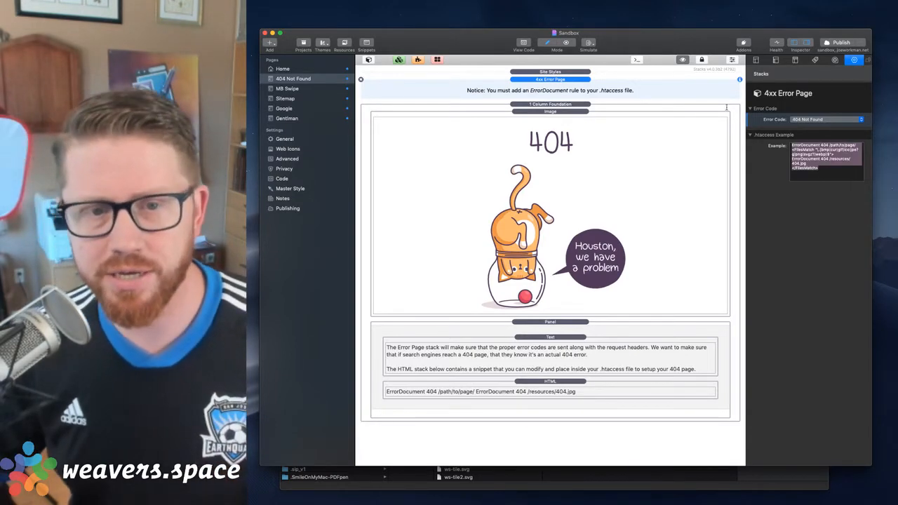
click(823, 162)
drag(819, 169, 730, 122)
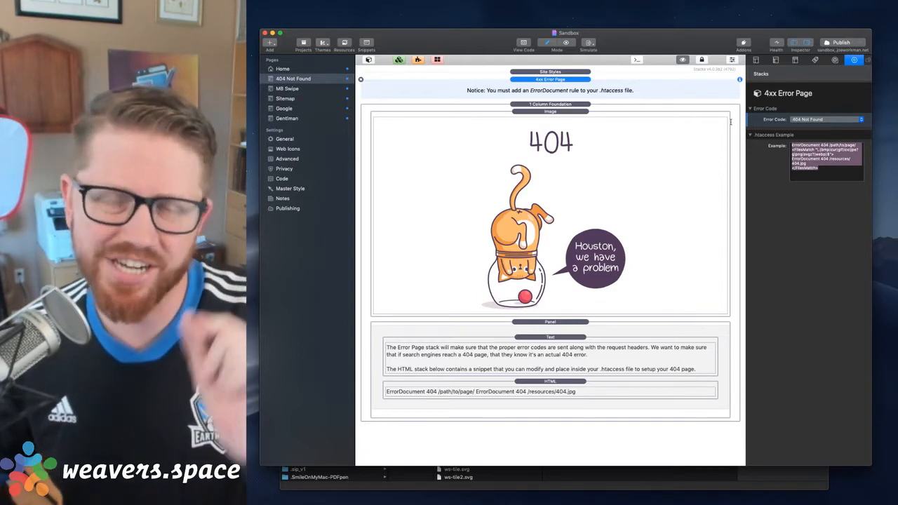
key(super+Tab)
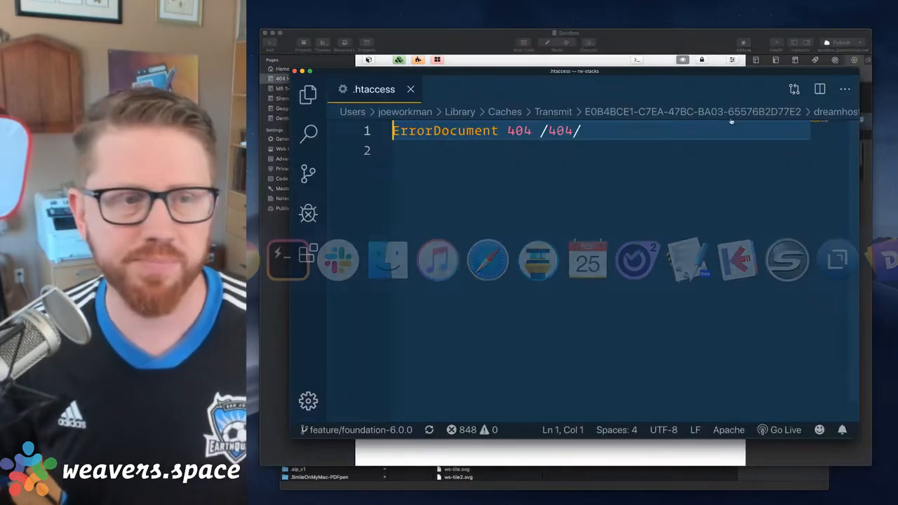
click(541, 130)
text(https)
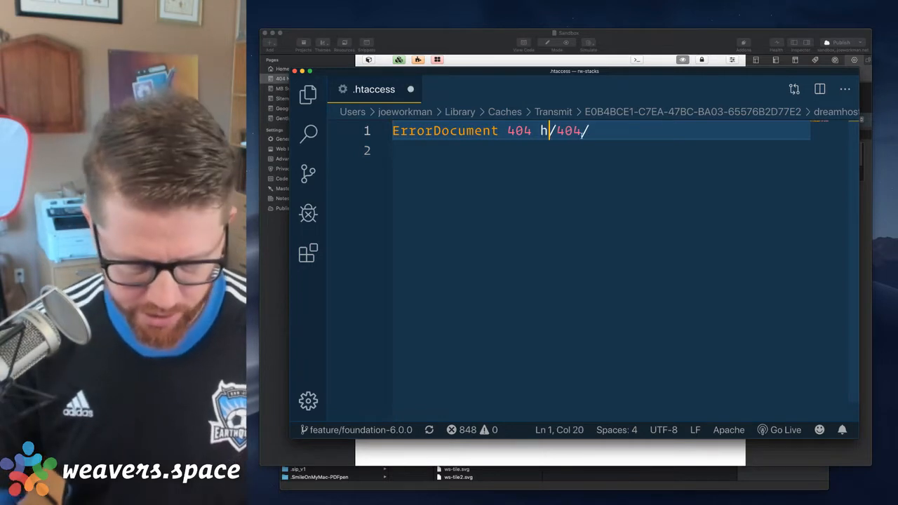
text(://sand)
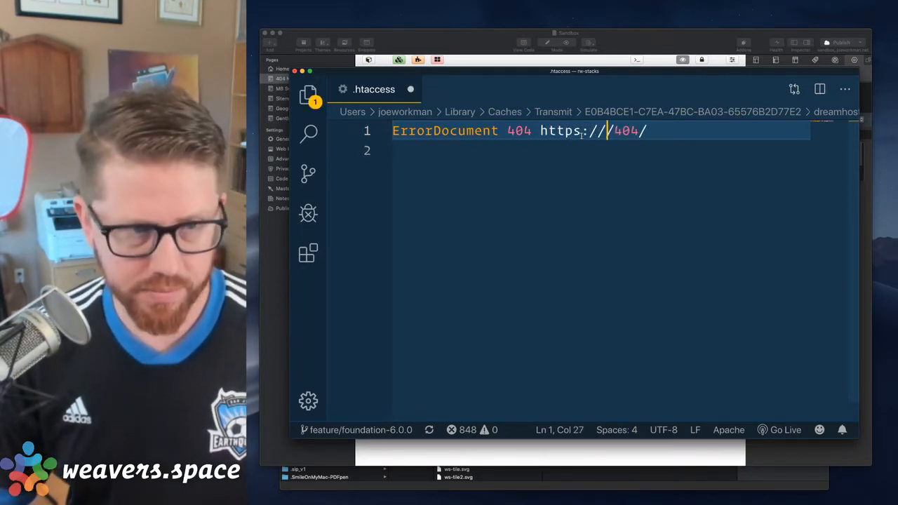
text(box.joe)
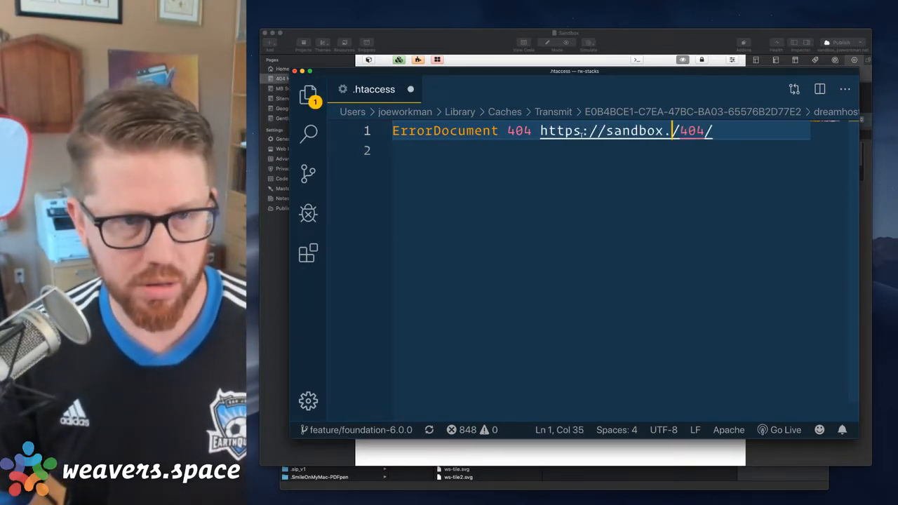
text(workman.net)
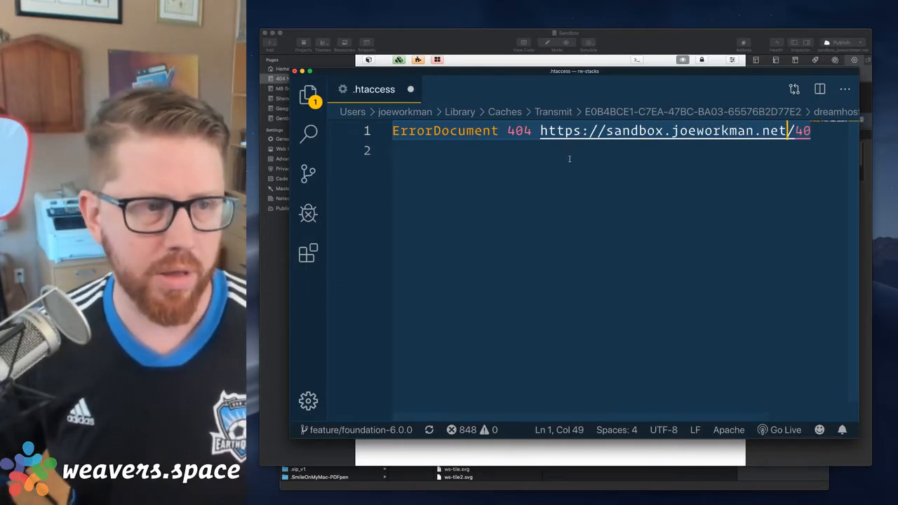
scroll(570, 159, right, 1)
scroll(486, 151, left, 1)
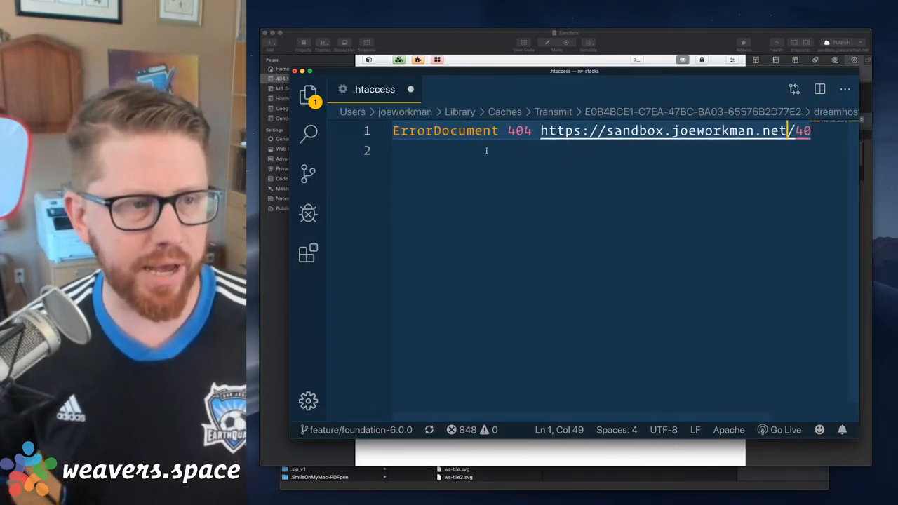
scroll(565, 134, right, 1)
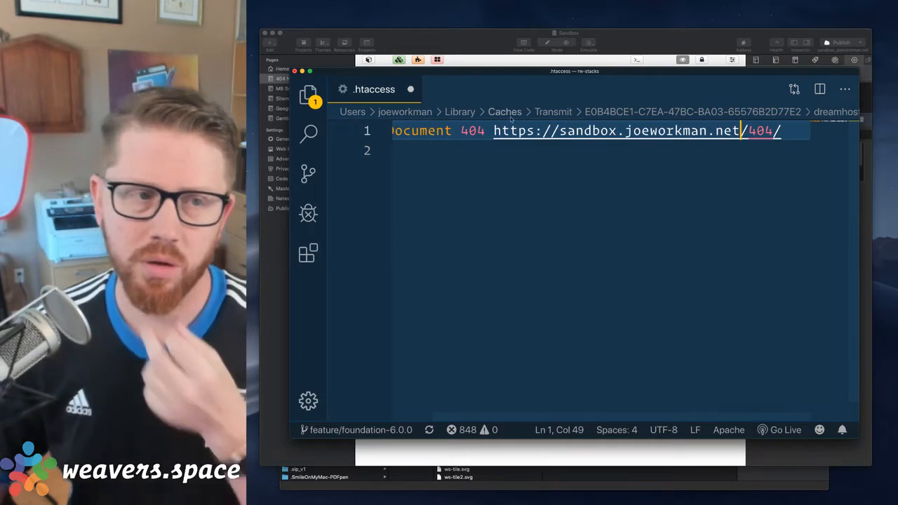
Select the complete URL in the ErrorDocument line and save the .htaccess file
click(493, 132)
drag(494, 132, 779, 148)
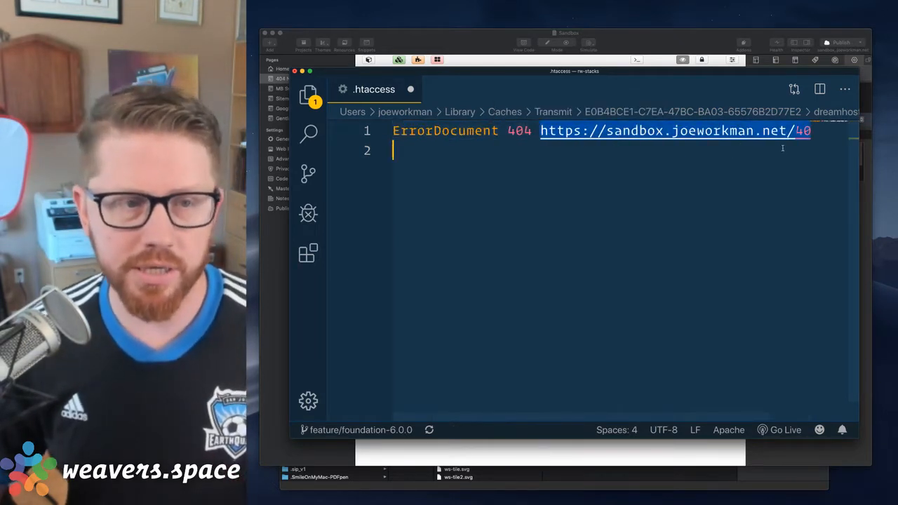
key(shift+Left)
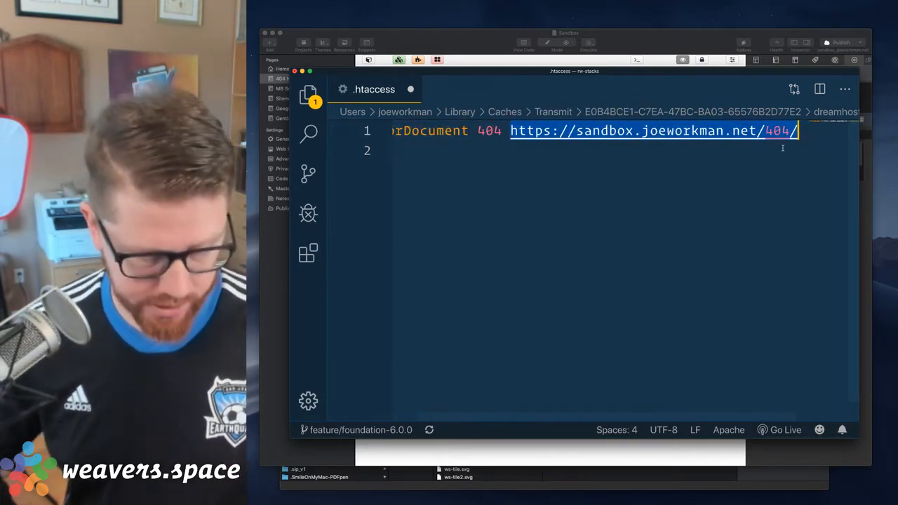
key(super+s)
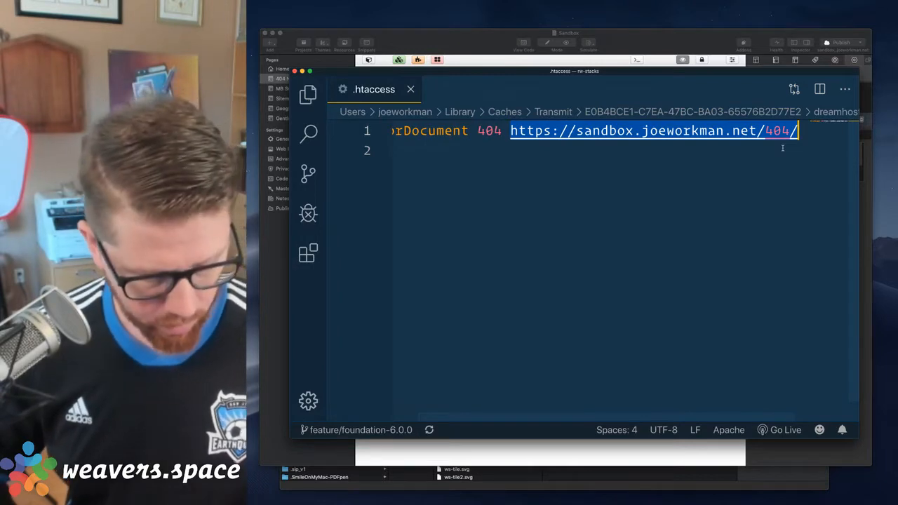
key(ctrl+alt+shift+super+s)
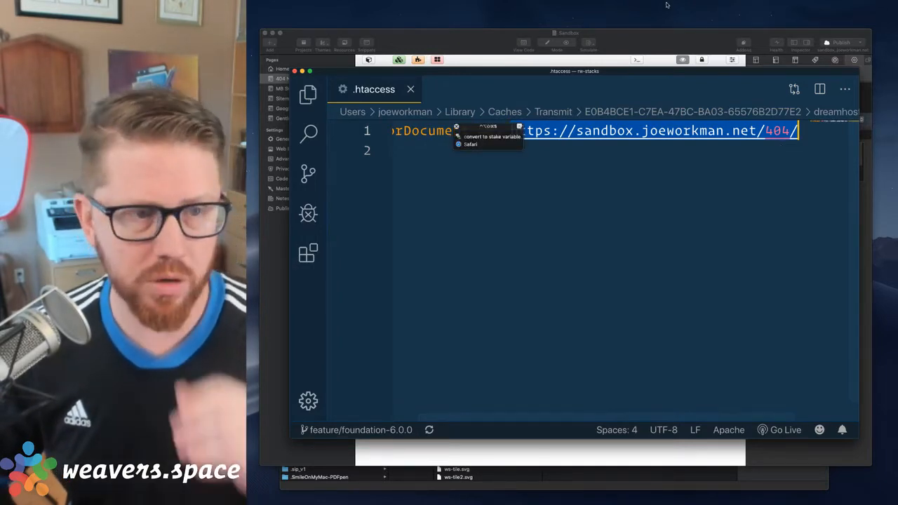
click(577, 196)
click(622, 32)
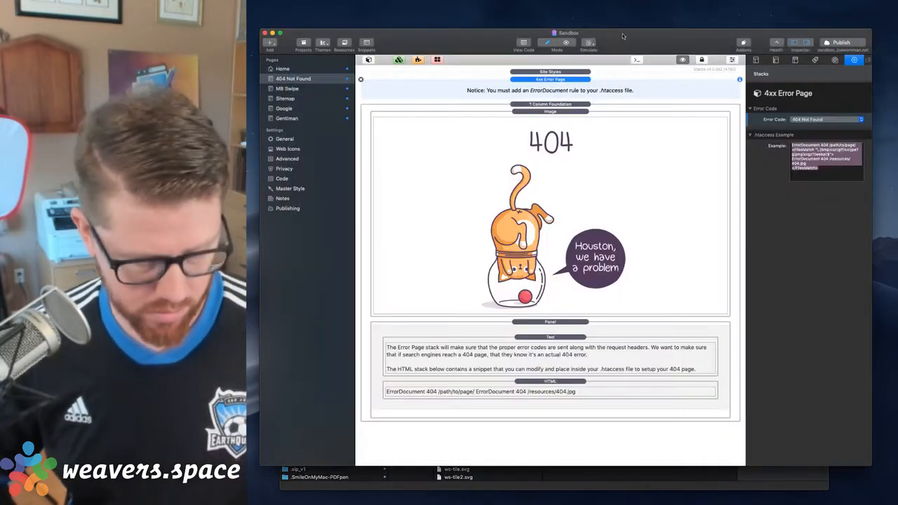
Switch to Safari, load sandbox.joeworkman.net/404/ in a new window and shrink that window to fit on screen
key(super+Tab)
key(super+n)
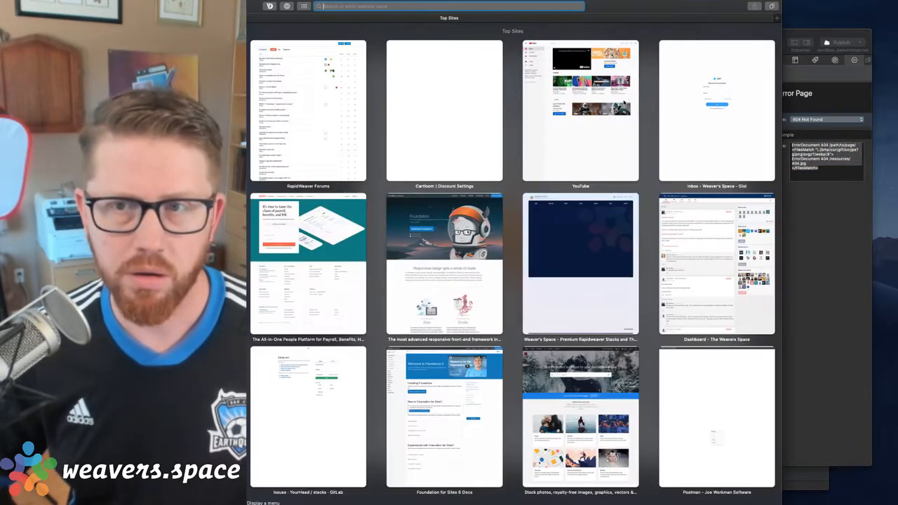
text(sandbox.joeworkman.net)
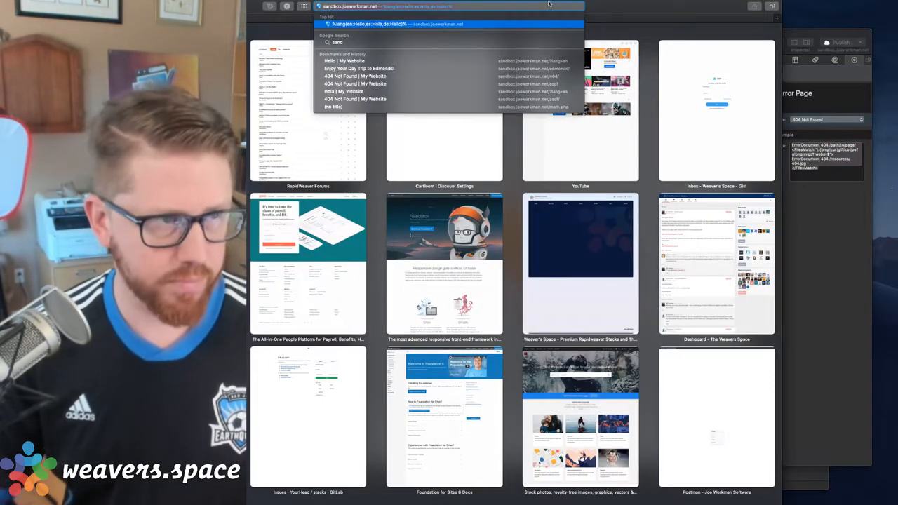
text(/404)
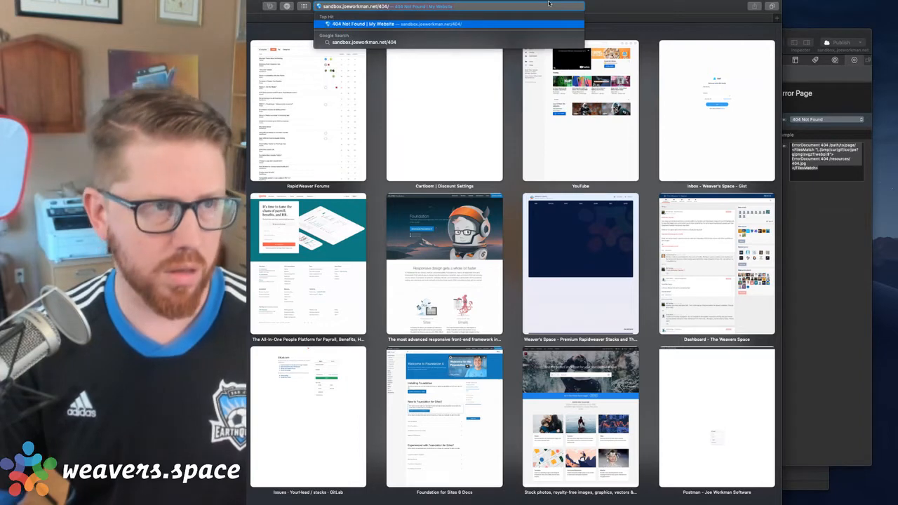
key(Return)
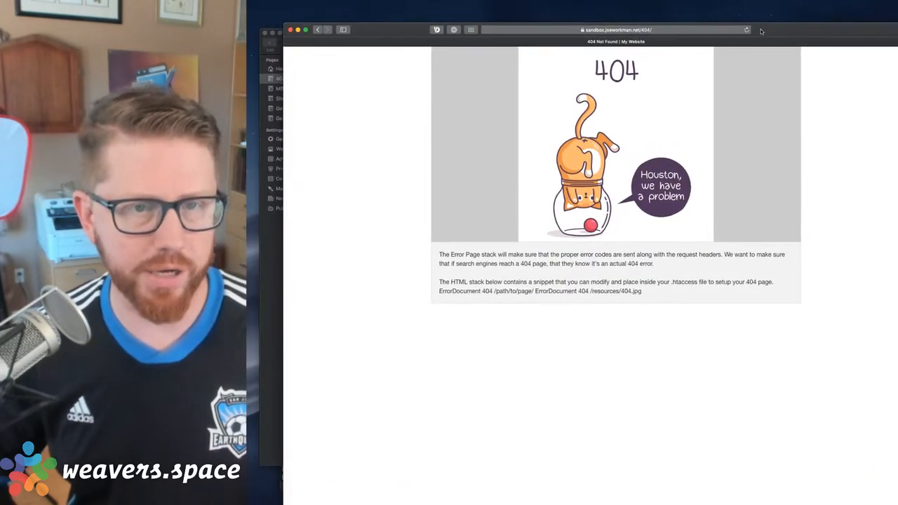
drag(890, 499, 764, 403)
drag(643, 31, 704, 44)
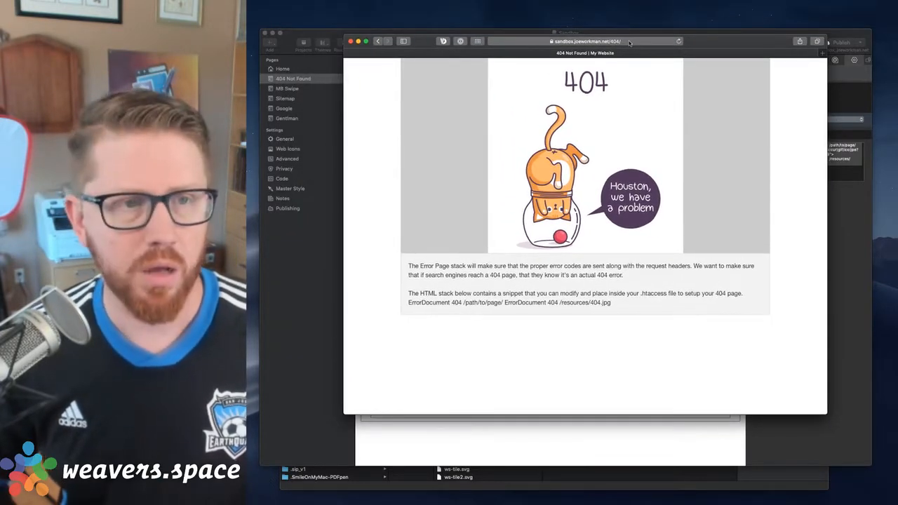
Load the nonexistent address sandbox.joeworkman.net/dsasda to test the error page redirect
click(629, 41)
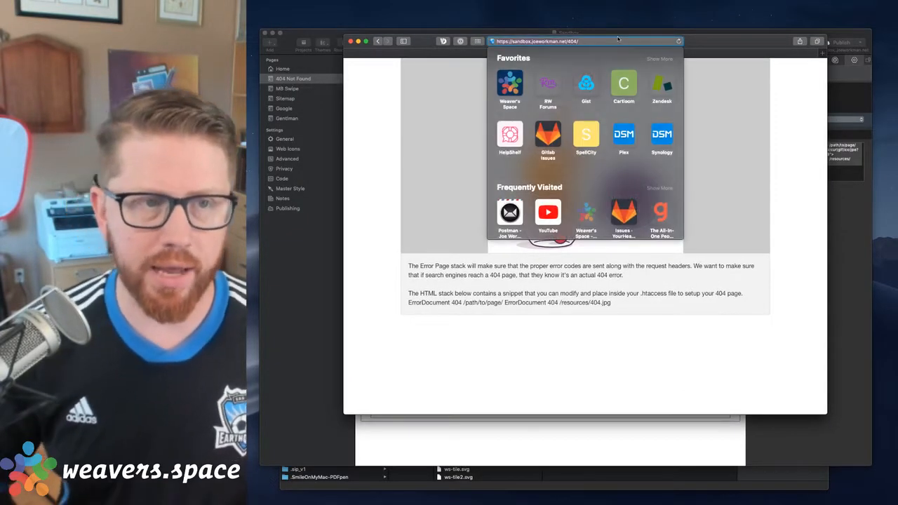
key(BackSpace)
key(BackSpace)
key(BackSpace)
key(BackSpace)
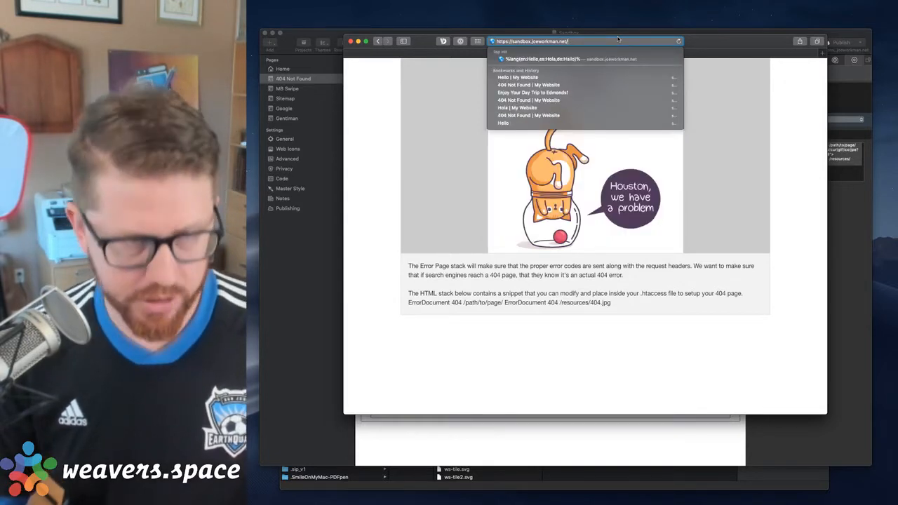
text(dsasd)
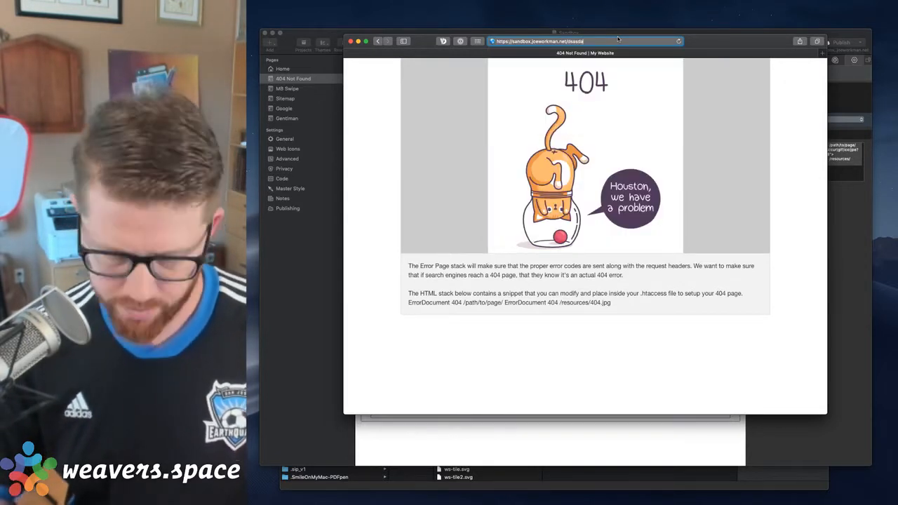
text(a)
key(Return)
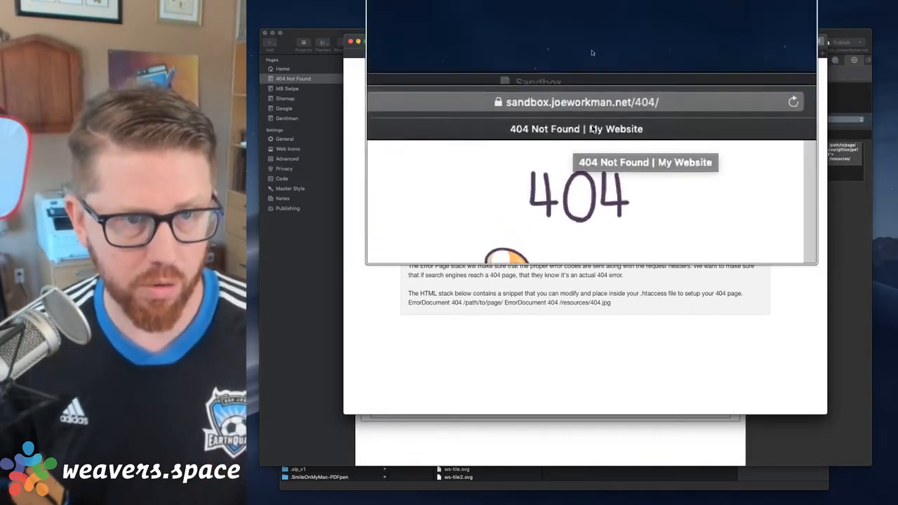
Test the redirect again with the nonexistent address sandbox.joeworkman.net/asdasdasd/ and restore the normal screen magnification
click(618, 121)
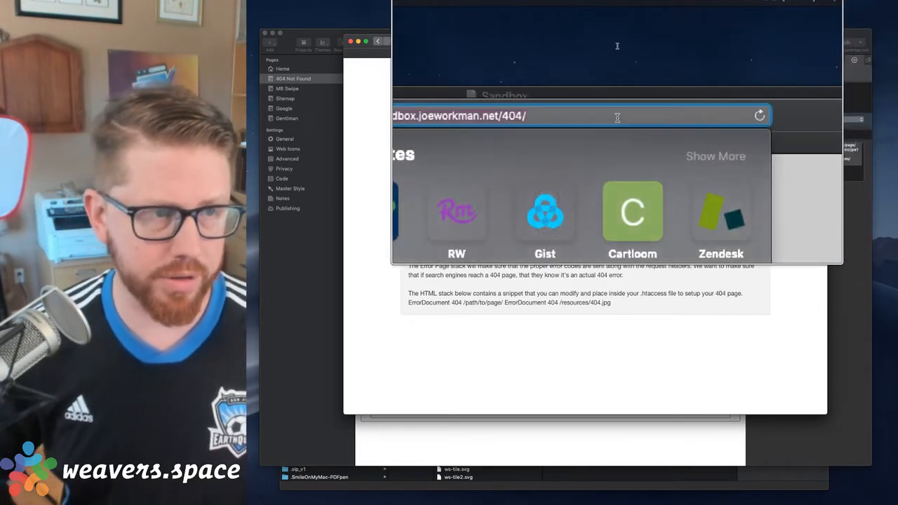
key(Right)
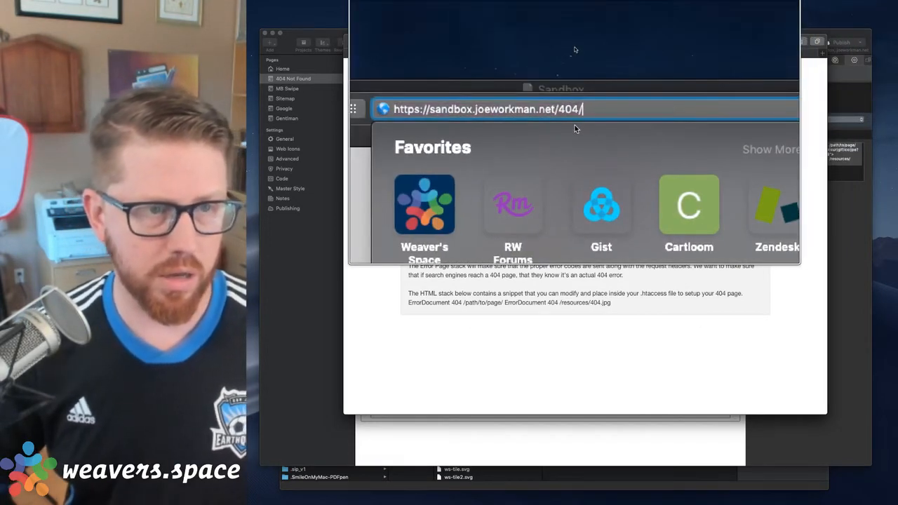
key(BackSpace)
key(BackSpace)
key(BackSpace)
key(BackSpace)
text(asdasdasd)
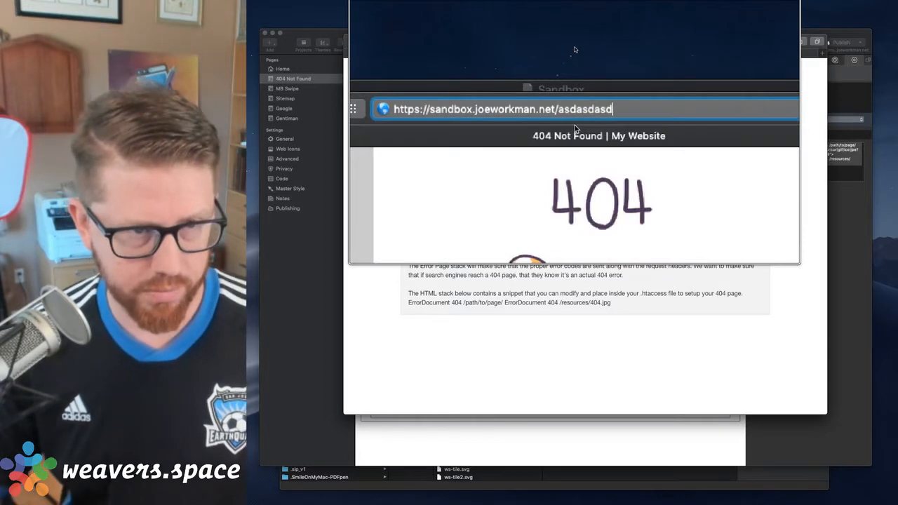
text(/)
key(Return)
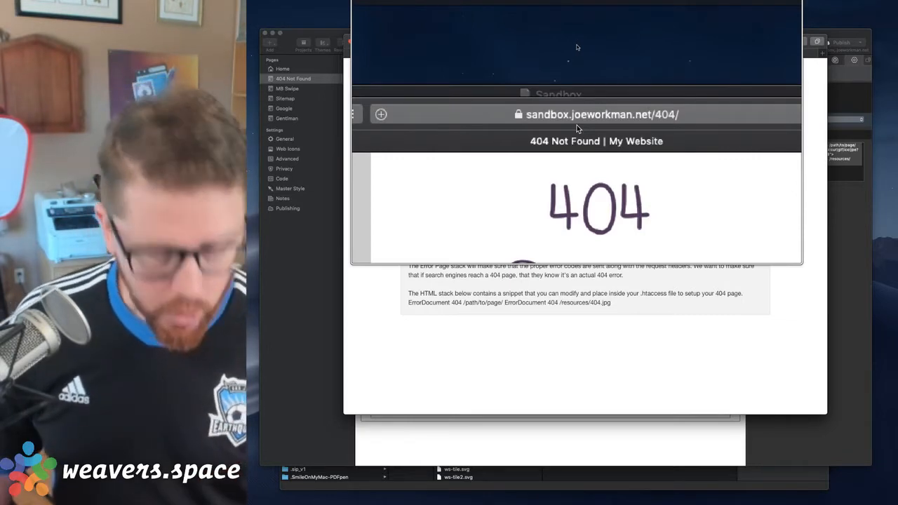
key(alt+super+8)
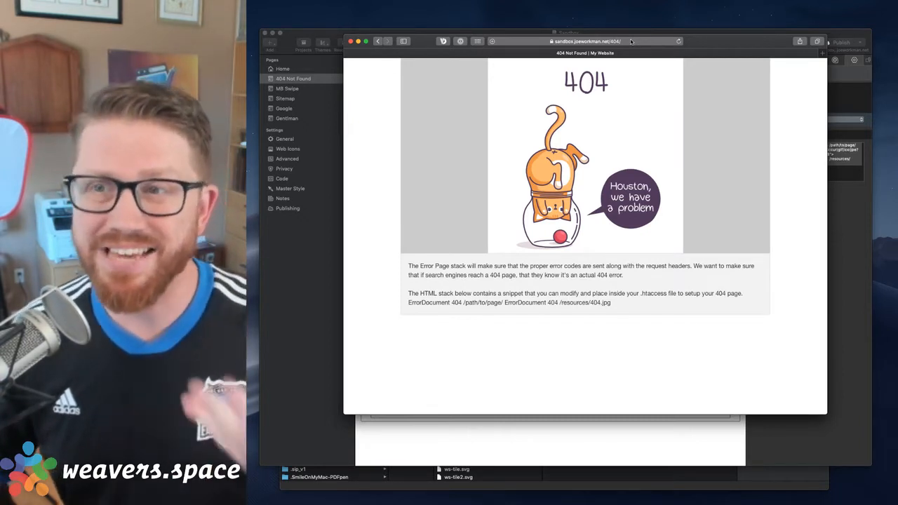
Switch to Visual Studio Code and strip the protocol and domain from the ErrorDocument URL, leaving the relative path /404/
key(ctrl+Up)
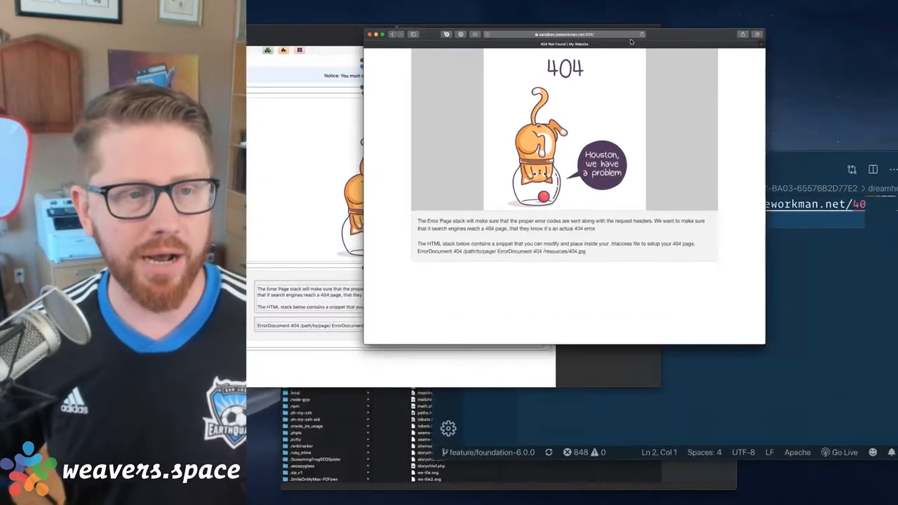
click(691, 336)
click(544, 132)
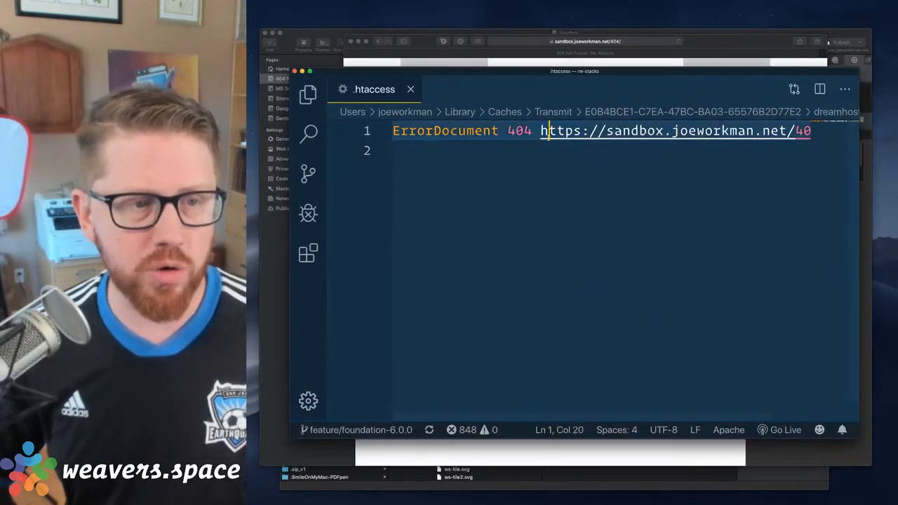
key(shift+alt+Right)
key(shift+alt+Right)
key(shift+alt+Right)
key(shift+alt+Right)
key(shift+alt+Right)
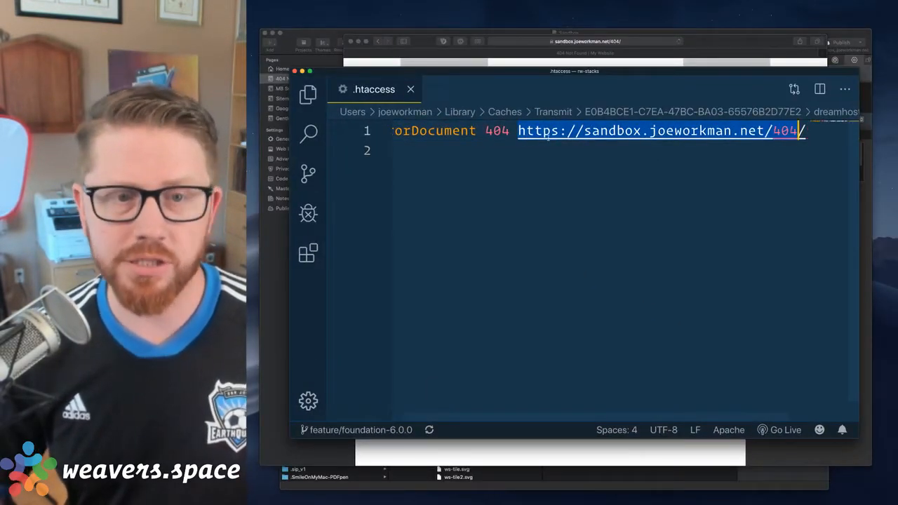
key(shift+alt+Left)
key(shift+Left)
key(BackSpace)
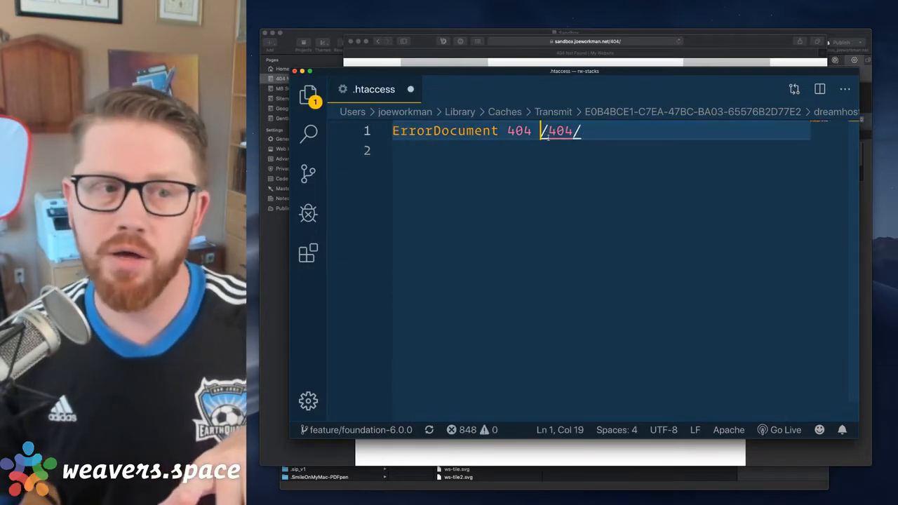
Highlight the whole ErrorDocument line, clear the selection and save the .htaccess file
key(super+Right)
key(super+Left)
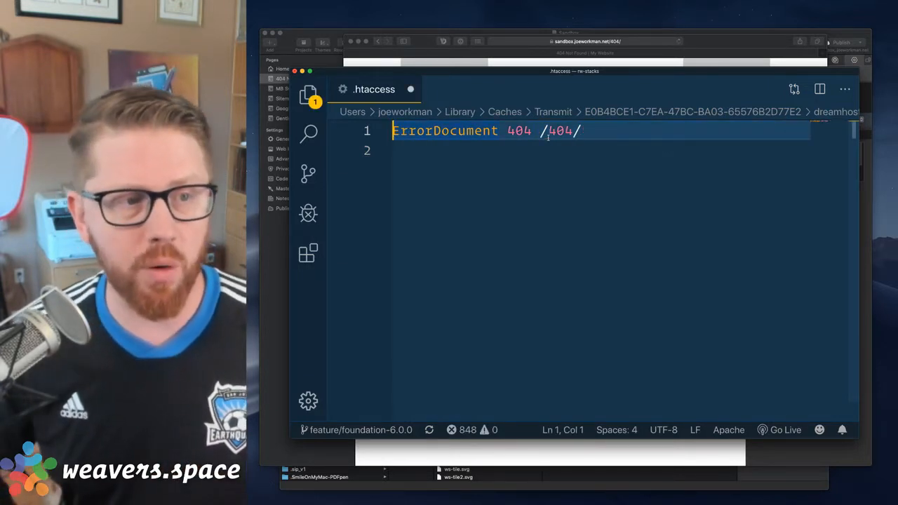
key(shift+super+Right)
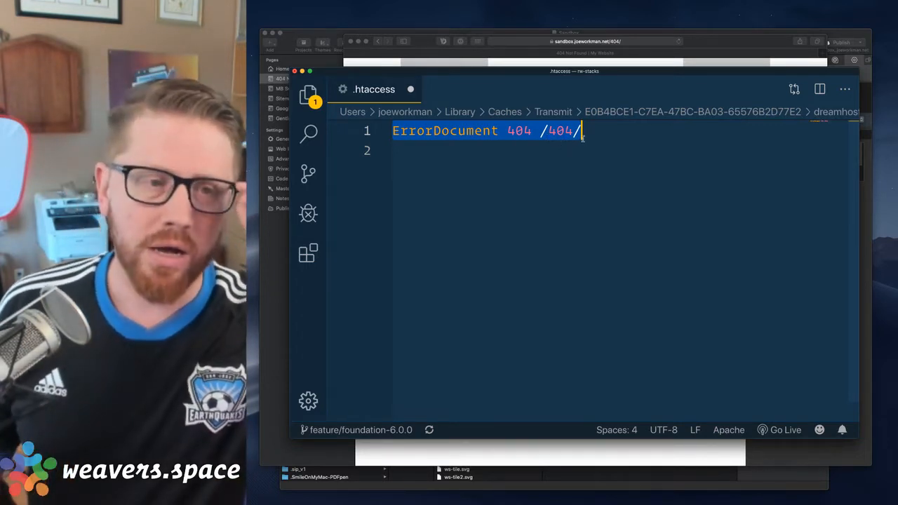
click(592, 135)
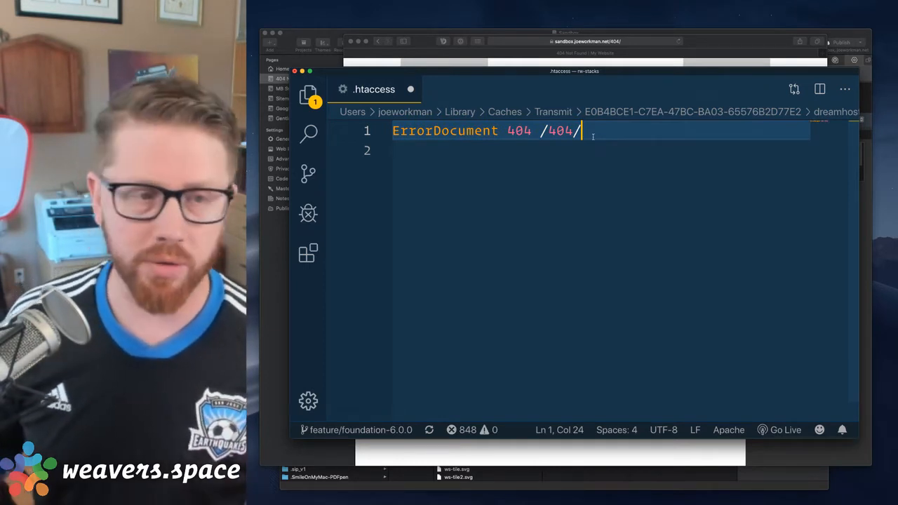
key(super+s)
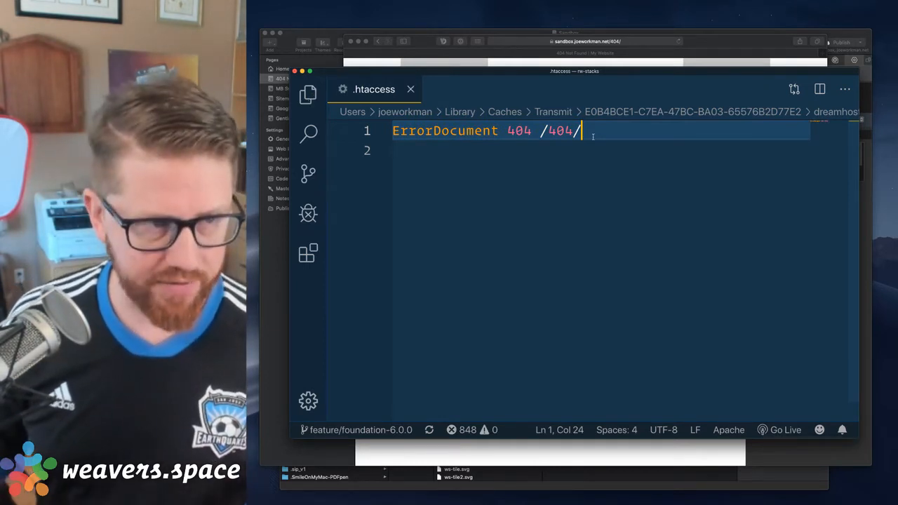
Switch to Safari, load sandbox.joeworkman.net/asdasdasd/ to test the relative path rule, and check the address it keeps
click(701, 42)
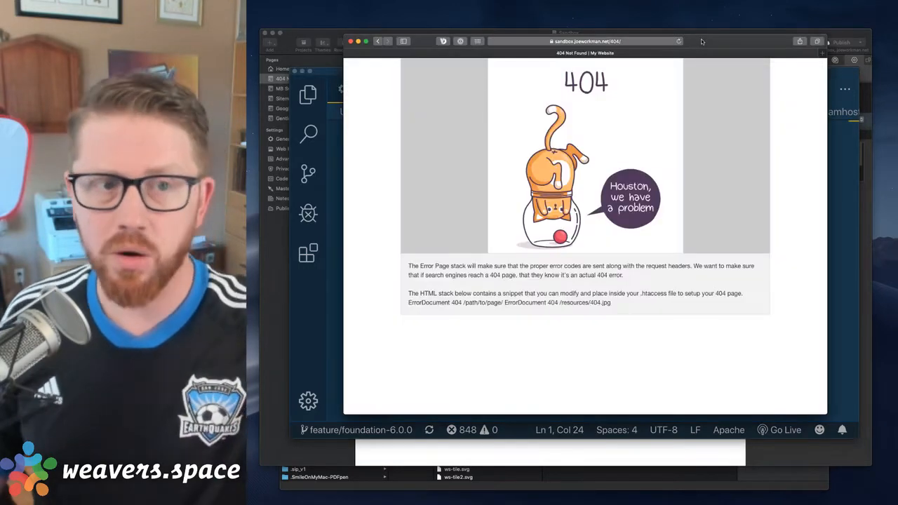
double_click(641, 42)
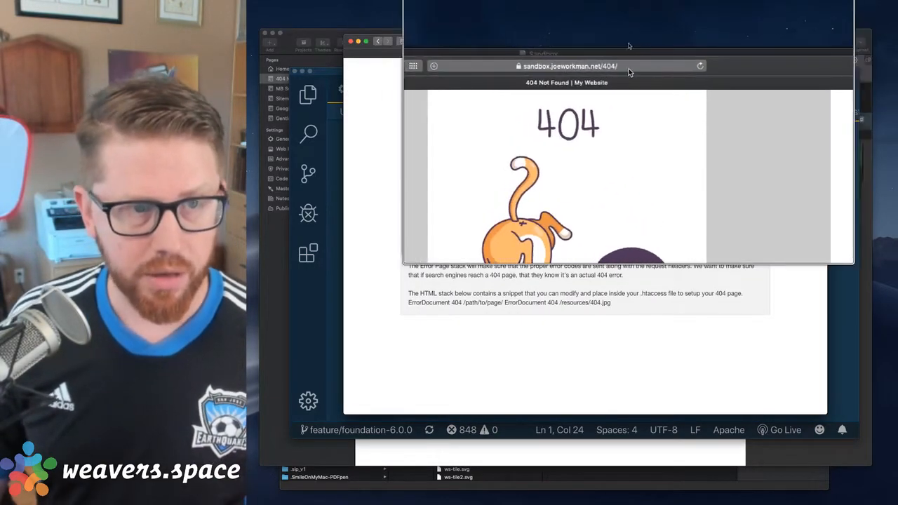
click(614, 68)
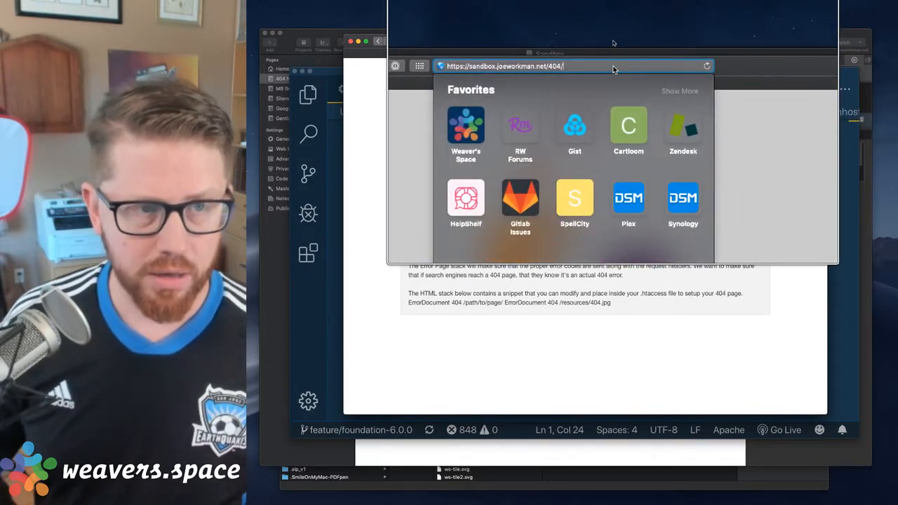
scroll(613, 43, up, 5)
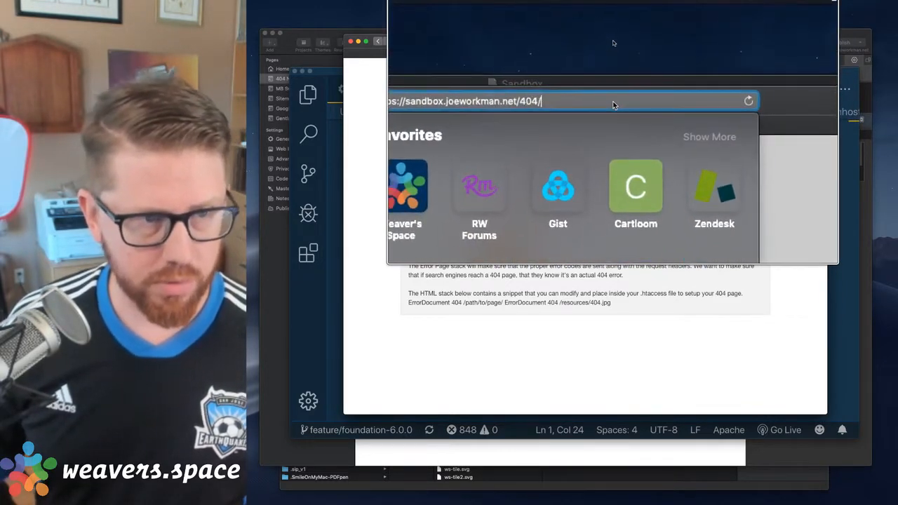
scroll(600, 47, down, 3)
key(BackSpace)
key(BackSpace)
key(BackSpace)
key(BackSpace)
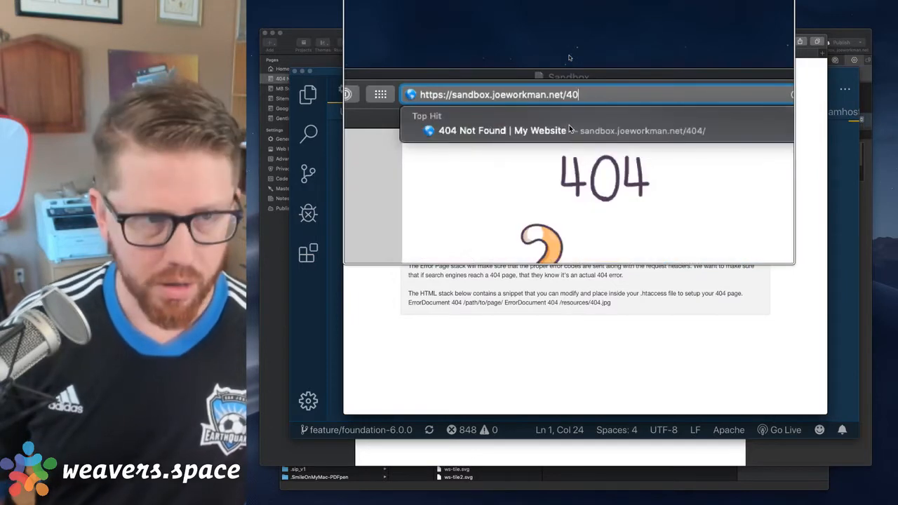
text(asdasdasd/)
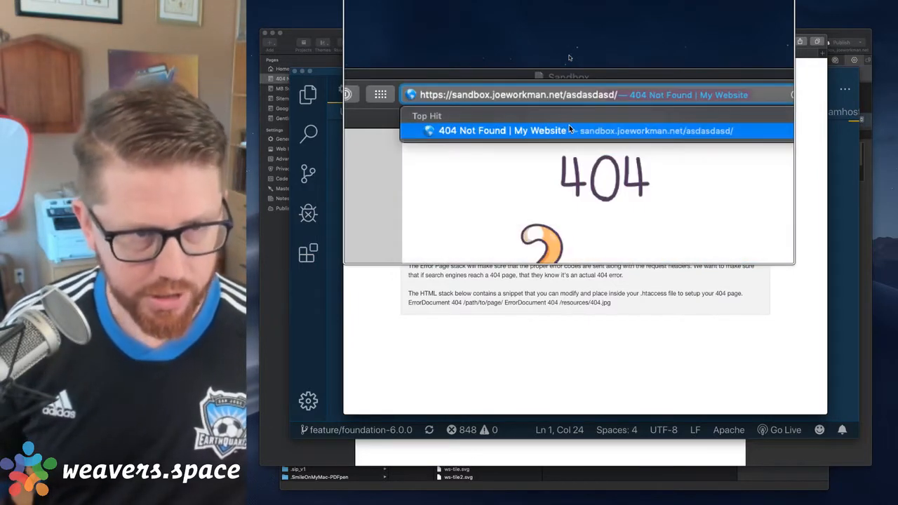
key(Return)
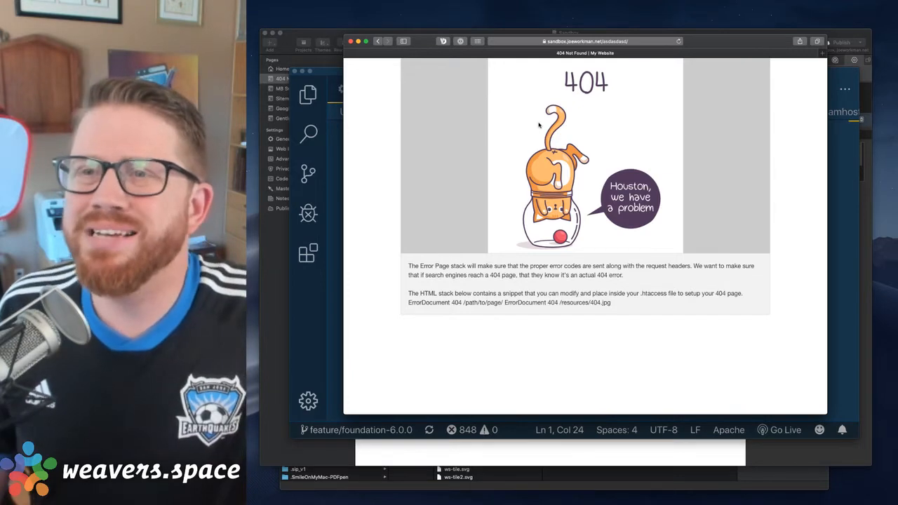
click(595, 42)
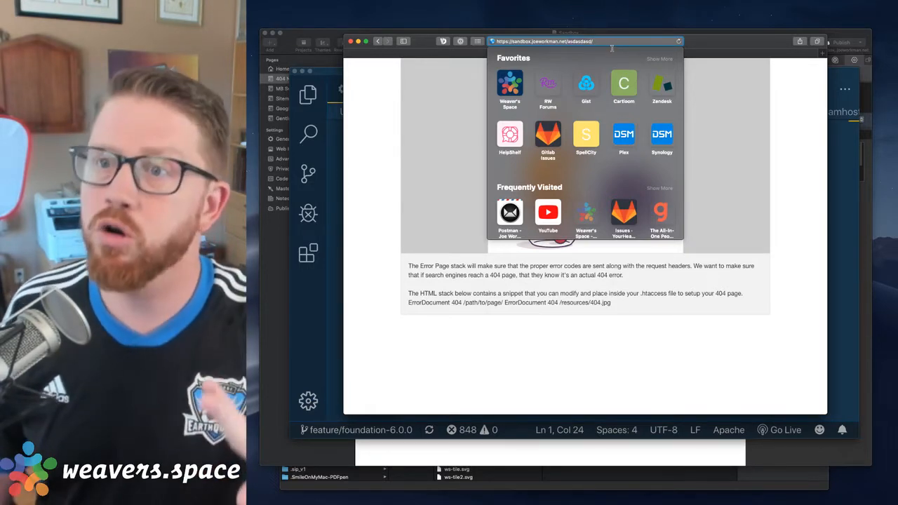
click(725, 114)
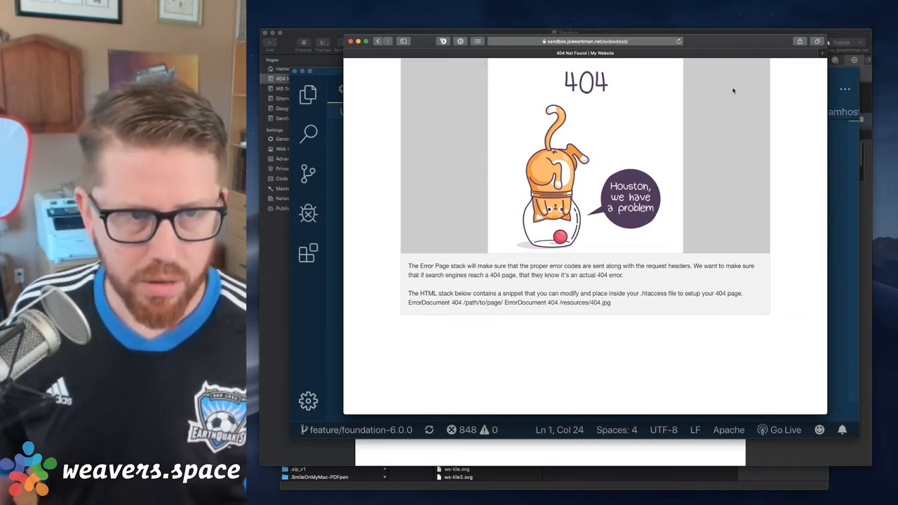
Switch to RapidWeaver and review the 4xx Error Page stack's error code options, keeping 404 Not Found
drag(715, 40, 706, 46)
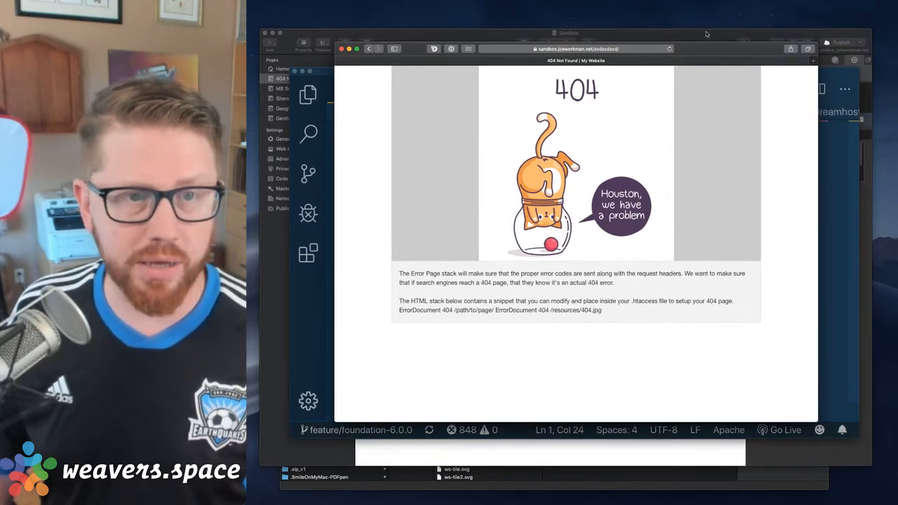
click(706, 32)
click(601, 83)
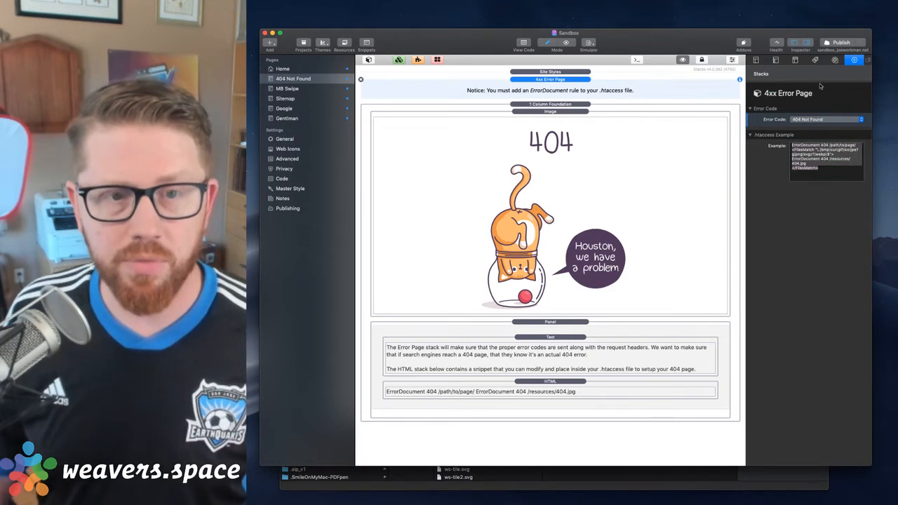
click(815, 121)
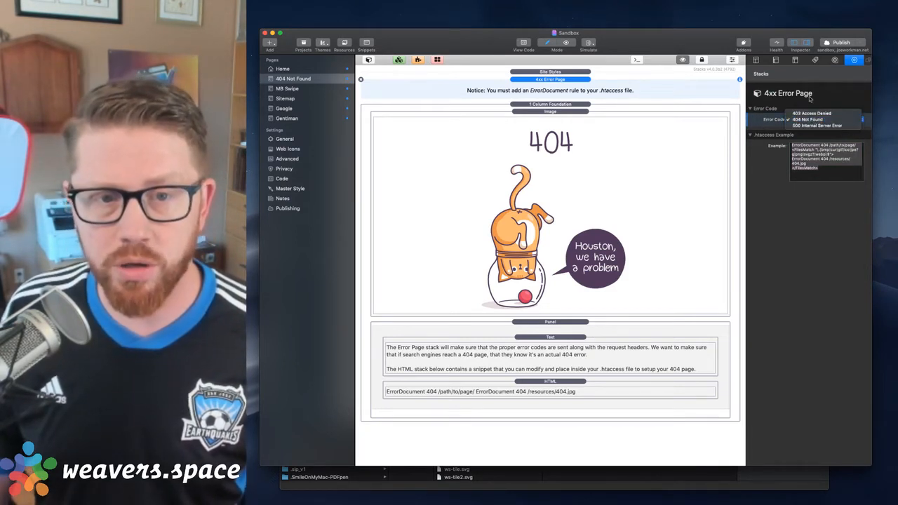
click(810, 120)
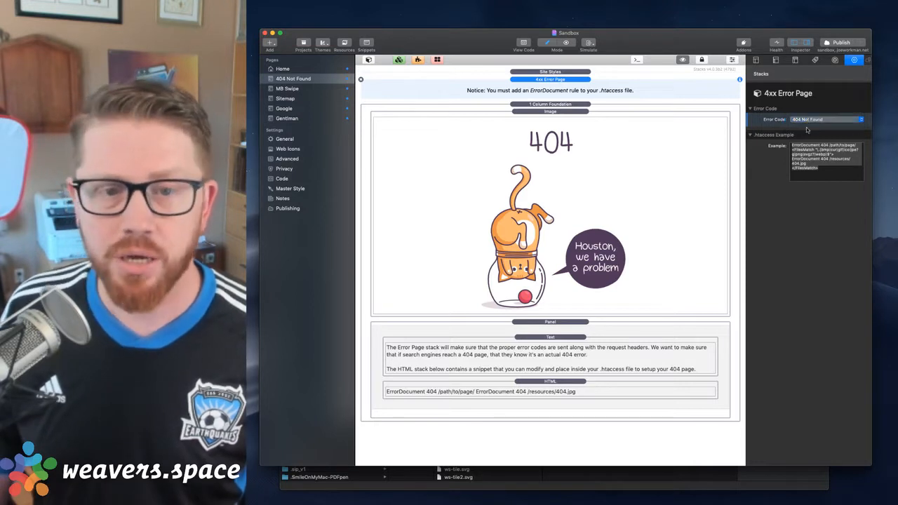
Copy the complete .htaccess example from the stack settings and paste it below the ErrorDocument line in Visual Studio Code
click(805, 158)
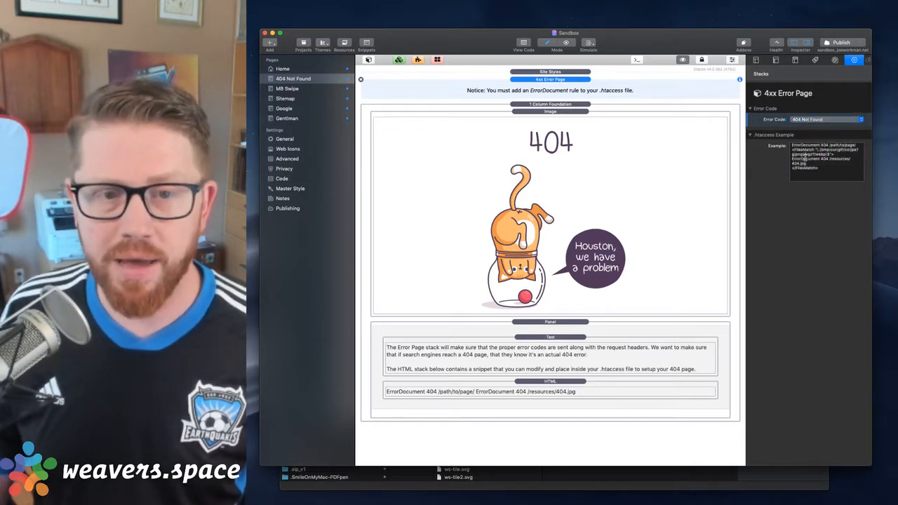
click(833, 176)
key(super+a)
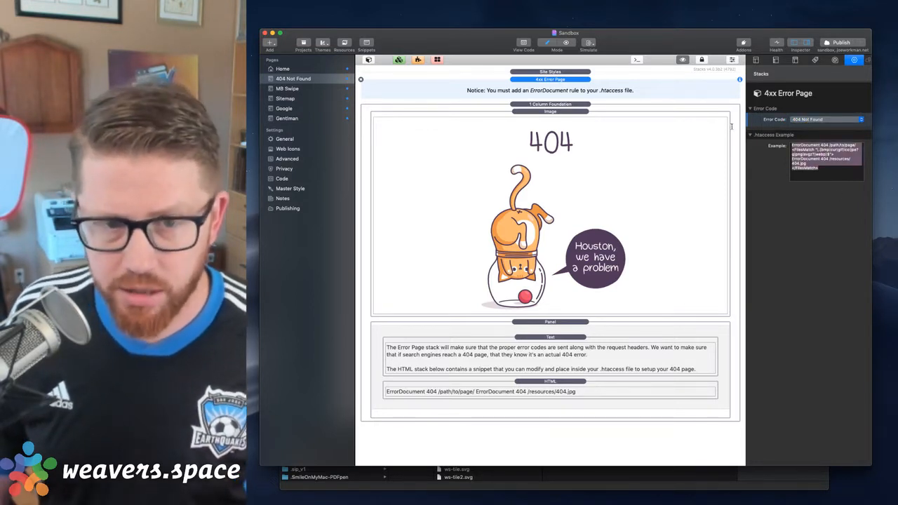
key(ctrl+Up)
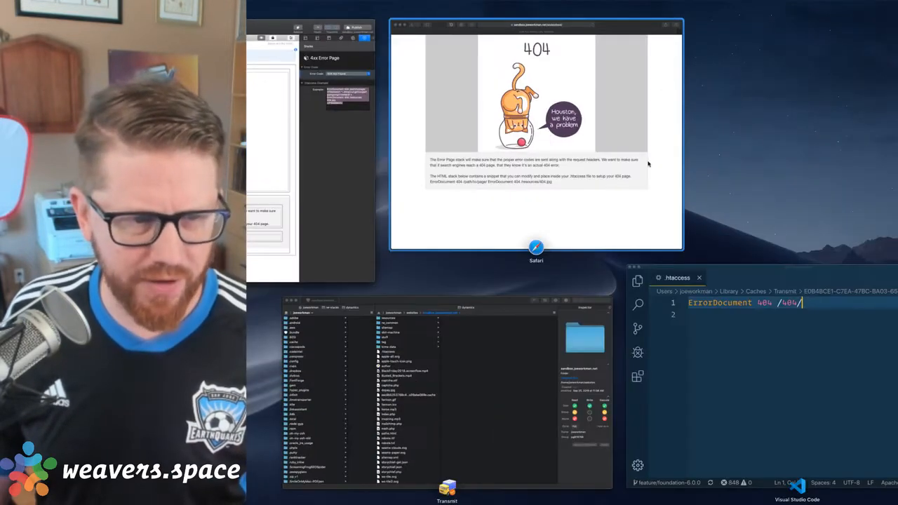
click(694, 303)
text(ErrorDocument 404 /path/to/page/ <FilesMatch "\.(bmp|cur|gif|ico|jpe?g|png|svgz?|webp)$"> ErrorDocument 404 /resources/404.jpg </FilesMatch>)
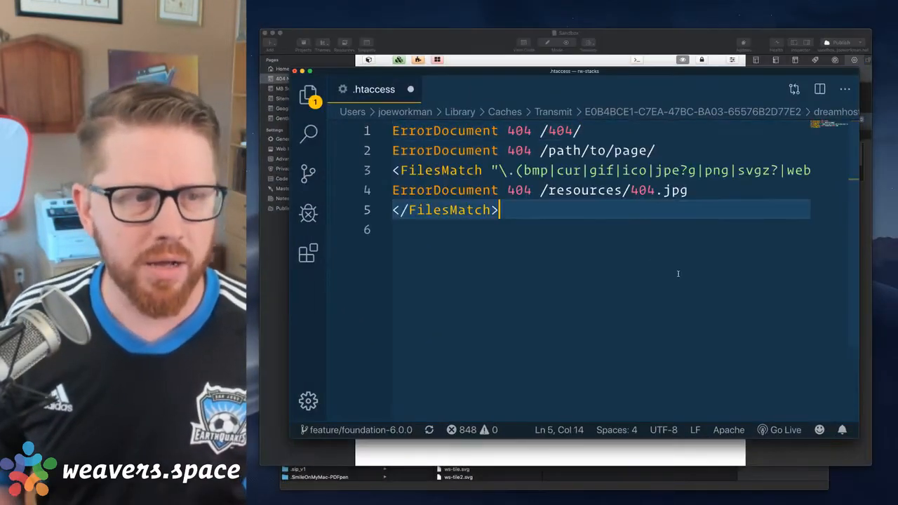
Delete the pasted ErrorDocument 404 /path/to/page/ line from the .htaccess file
key(Up)
key(Up)
key(Up)
key(Home)
key(super+shift+k)
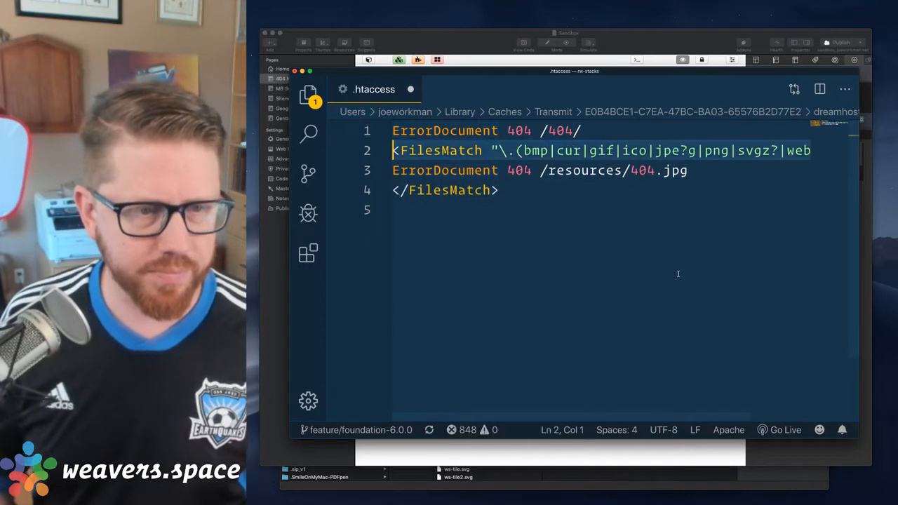
Review the pasted FilesMatch block and the ErrorDocument rule inside it in the .htaccess file
key(Down)
key(Down)
key(Up)
key(Up)
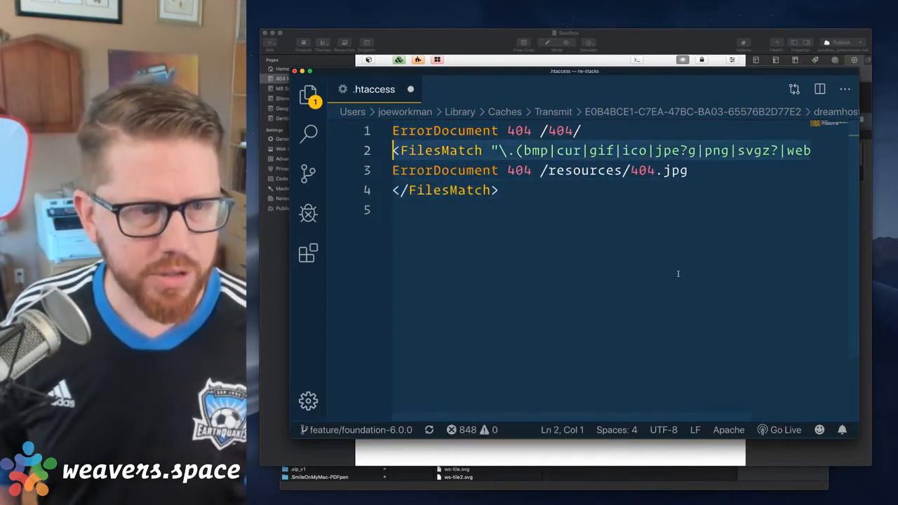
key(Up)
key(Down)
key(Down)
key(Down)
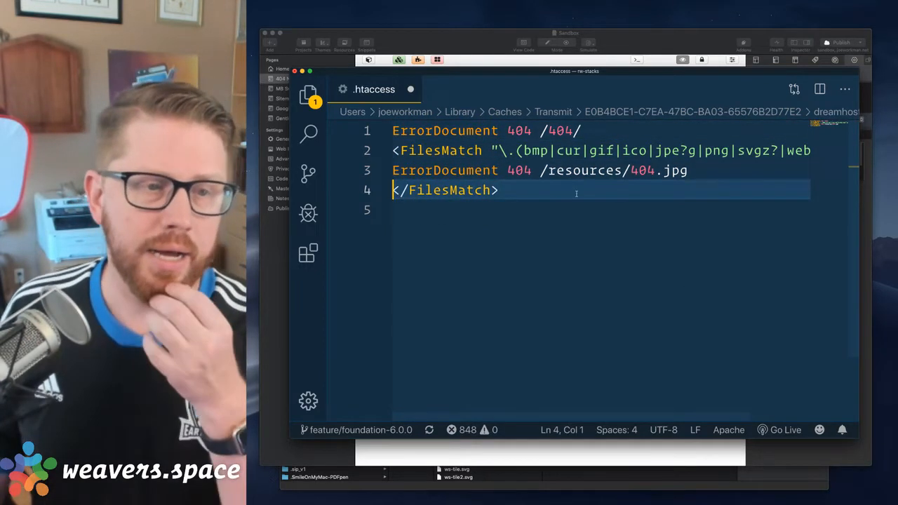
triple_click(431, 171)
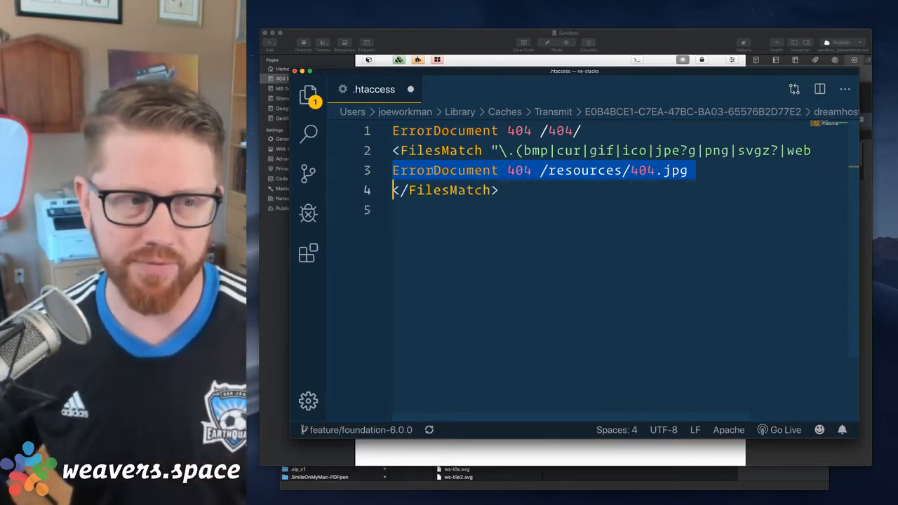
click(451, 170)
click(450, 151)
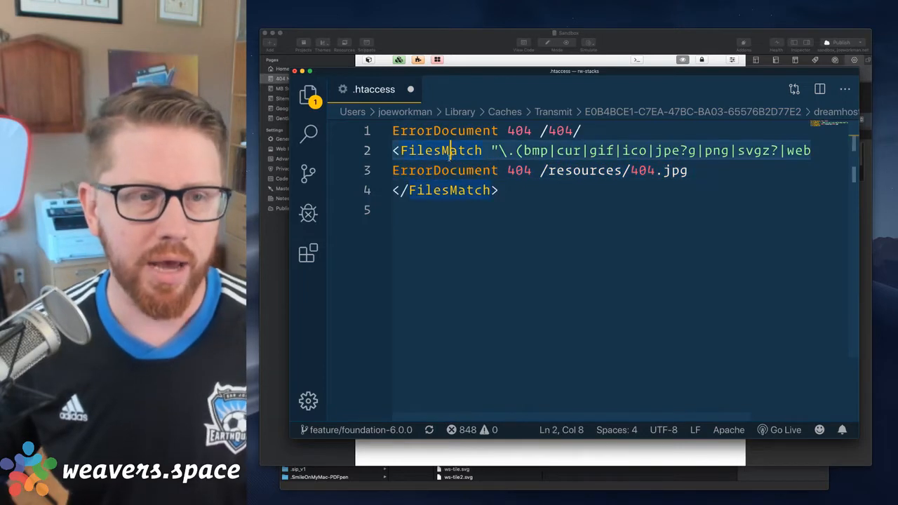
click(647, 47)
key(ctrl+Up)
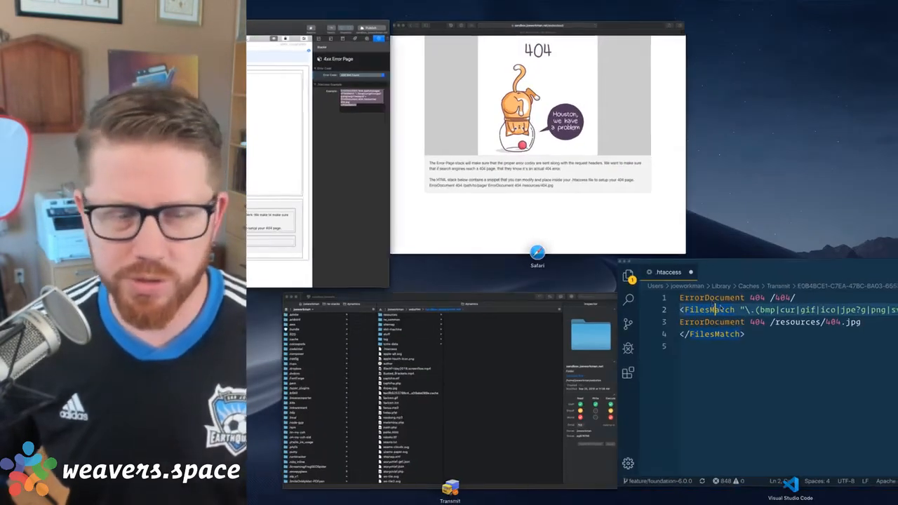
click(663, 280)
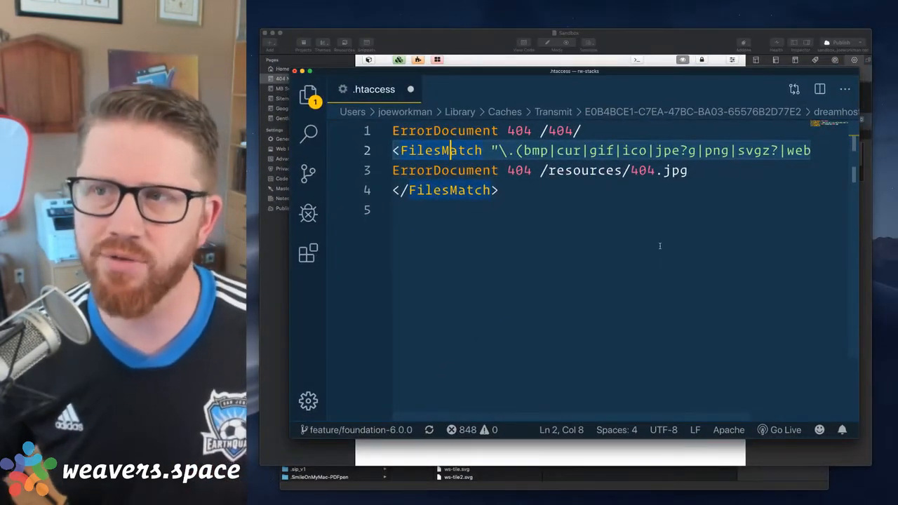
Examine the FilesMatch image extension pattern and its ErrorDocument 404 /resources/404.jpg rule line by line
key(super+Left)
key(shift+Down)
key(shift+Down)
key(shift+Down)
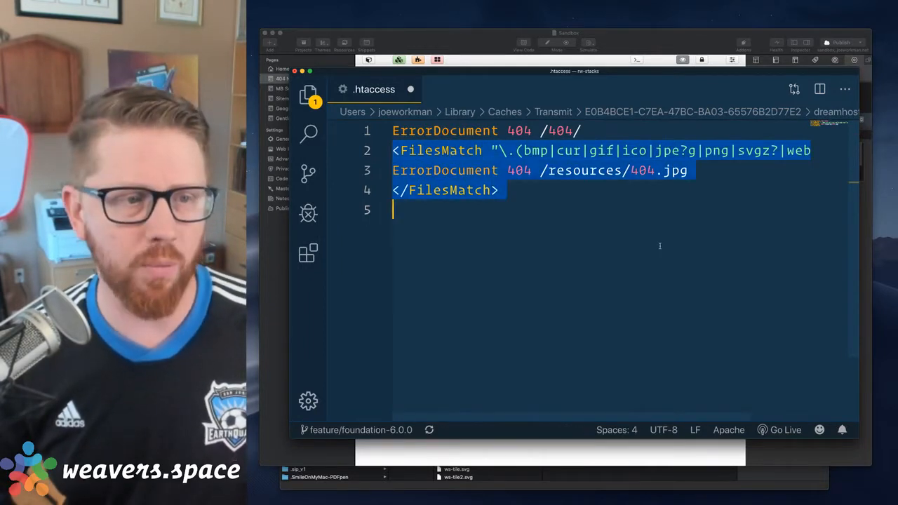
key(Up)
key(Down)
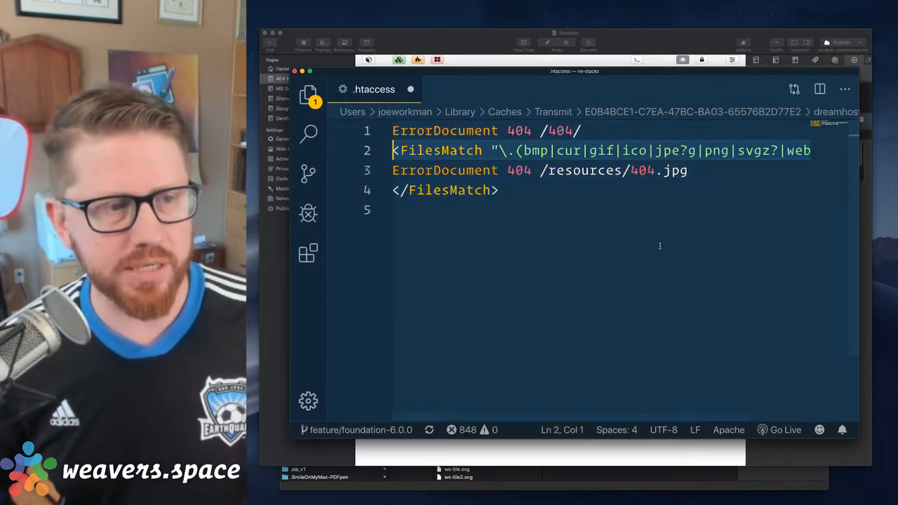
key(shift+super+Right)
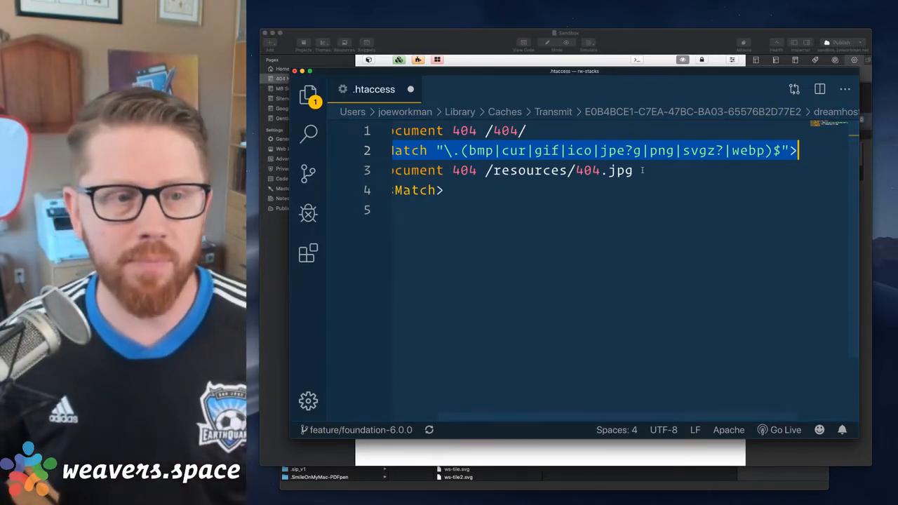
key(Down)
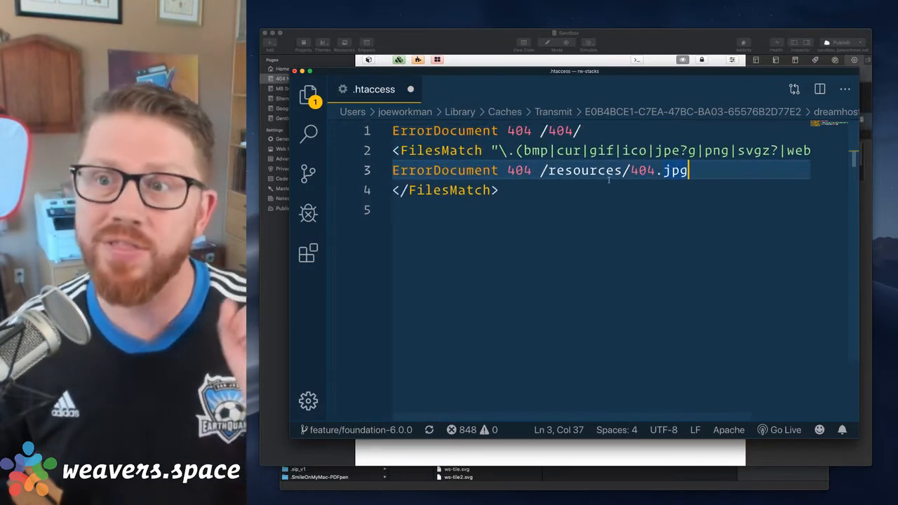
drag(503, 173, 689, 174)
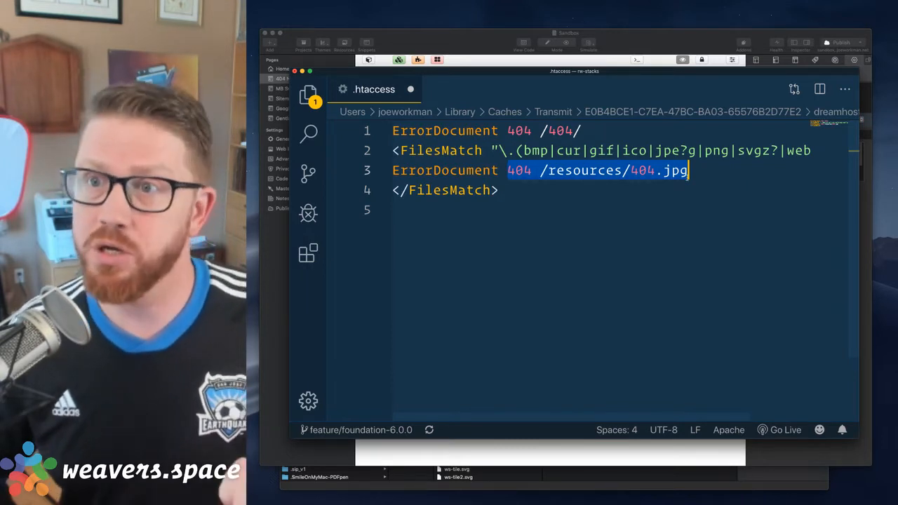
Switch to Transmit and open the resources folder of the sandbox.joeworkman.net site
click(660, 481)
scroll(490, 320, up, 10)
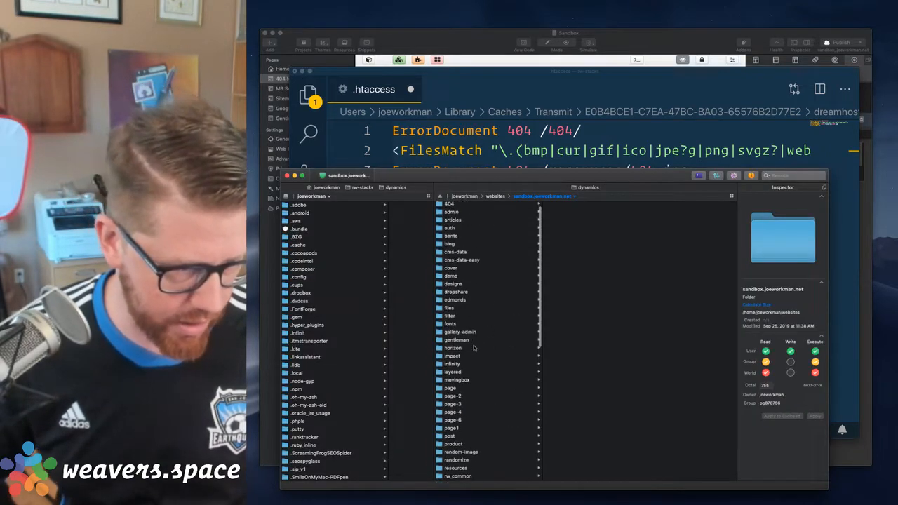
scroll(467, 348, up, 2)
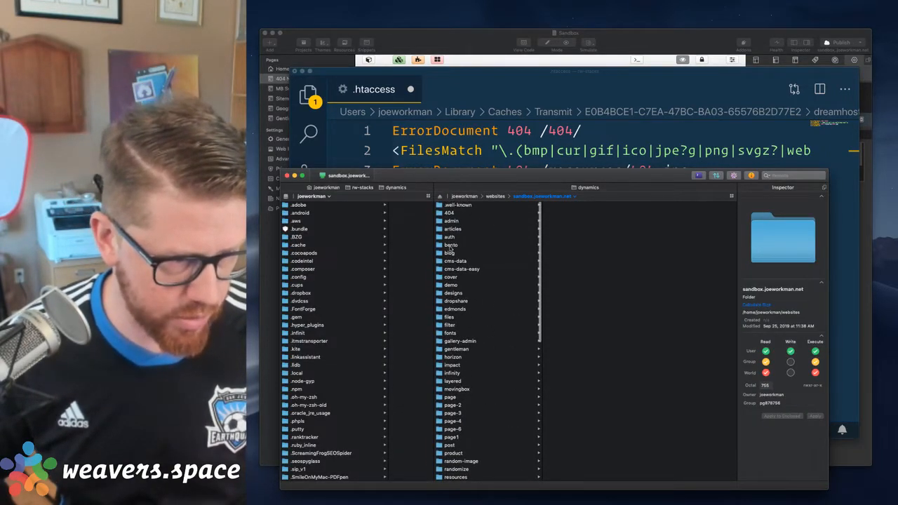
scroll(452, 366, down, 5)
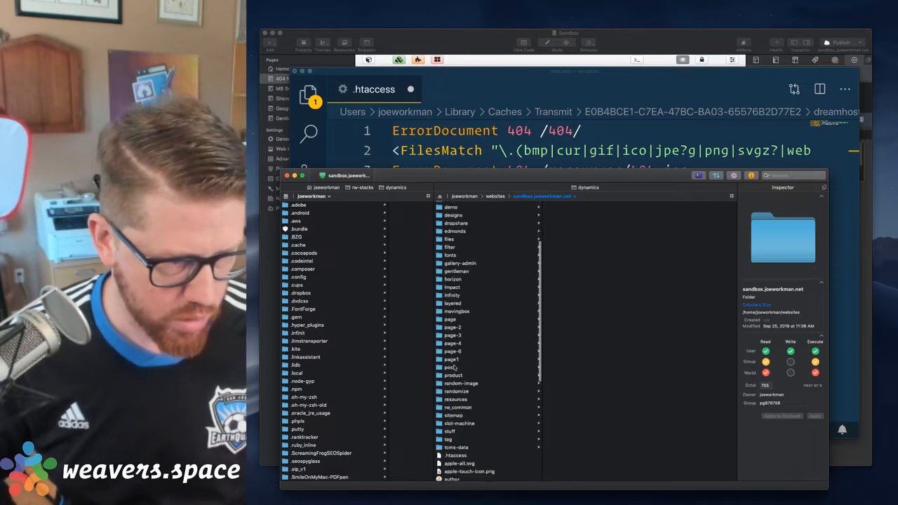
click(454, 398)
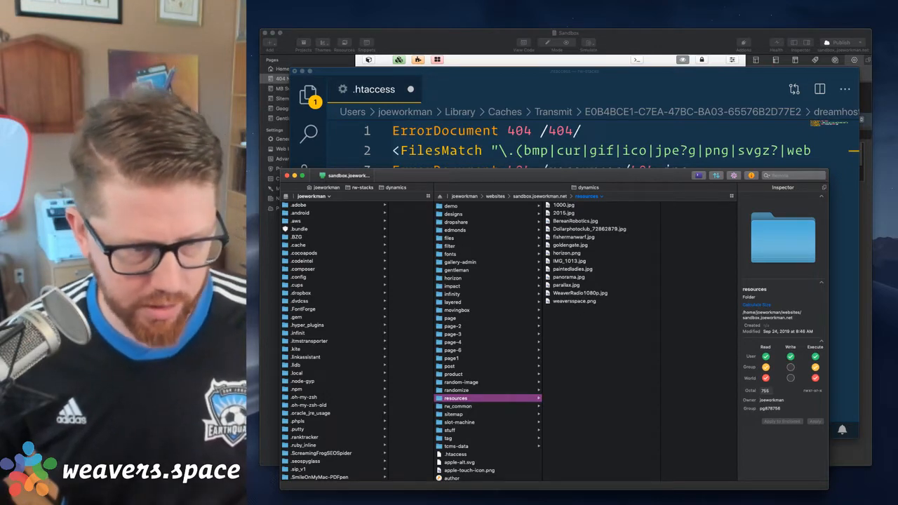
Switch to Safari and save the cat illustration from the 404 page to the Downloads folder as 404.jpg
click(700, 501)
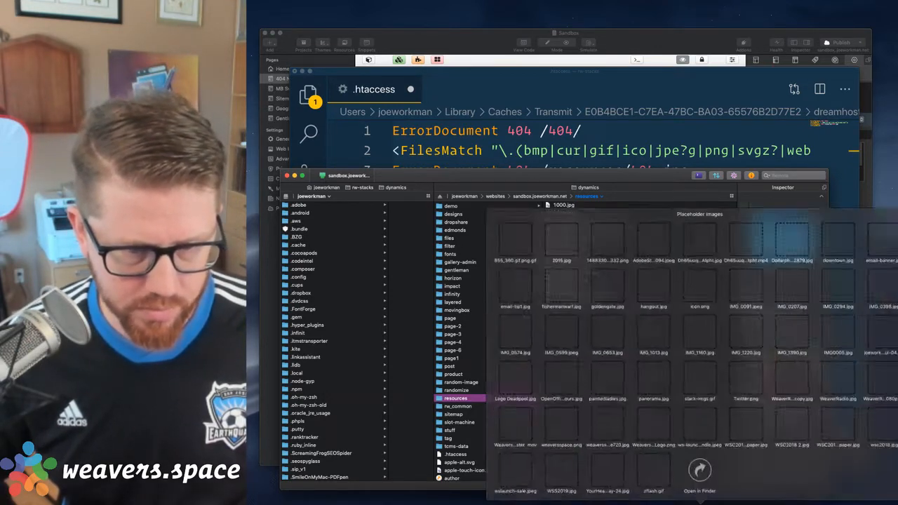
click(700, 501)
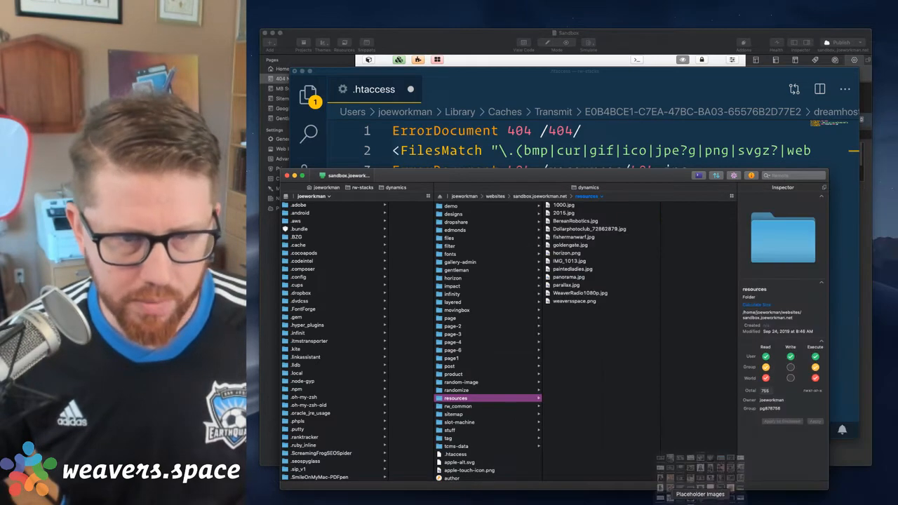
key(ctrl+Up)
click(576, 131)
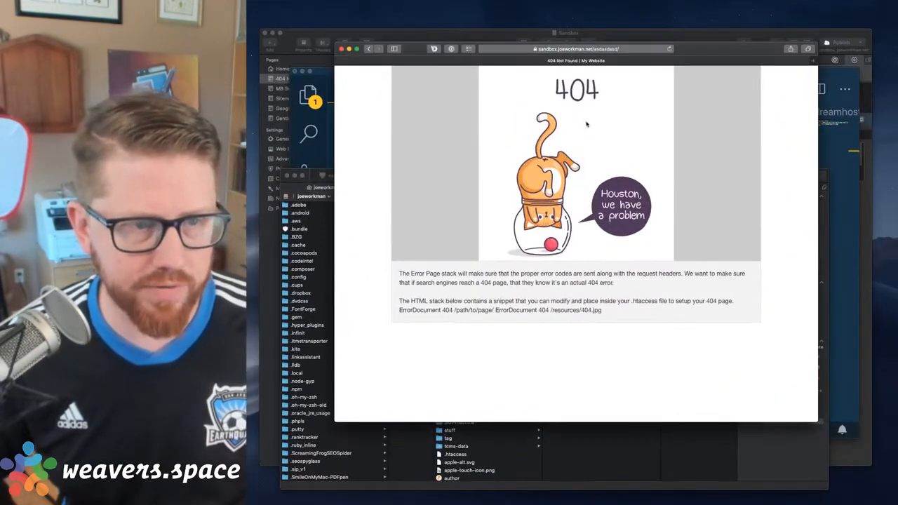
right_click(586, 122)
click(611, 151)
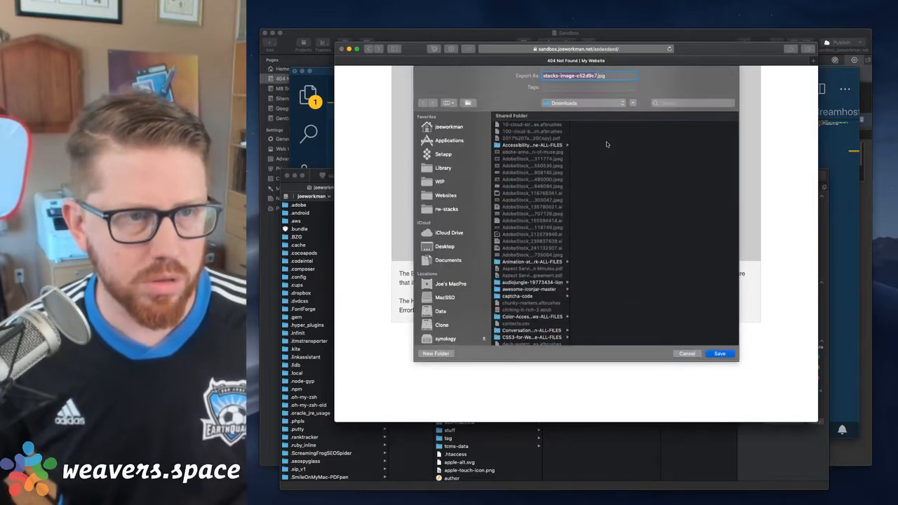
click(721, 354)
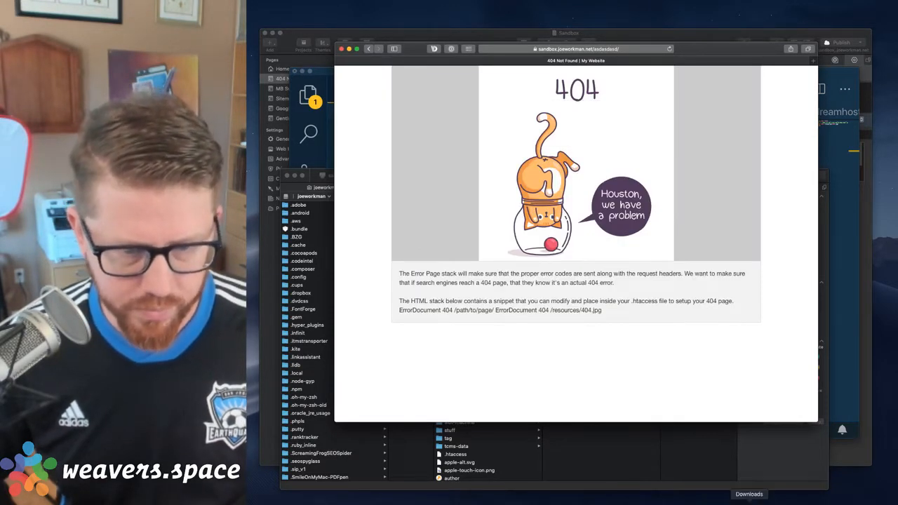
Move the saved image from Downloads to the desktop, upload it to the site's resources folder in Transmit, and select 404.jpg there
click(745, 499)
drag(535, 116, 897, 160)
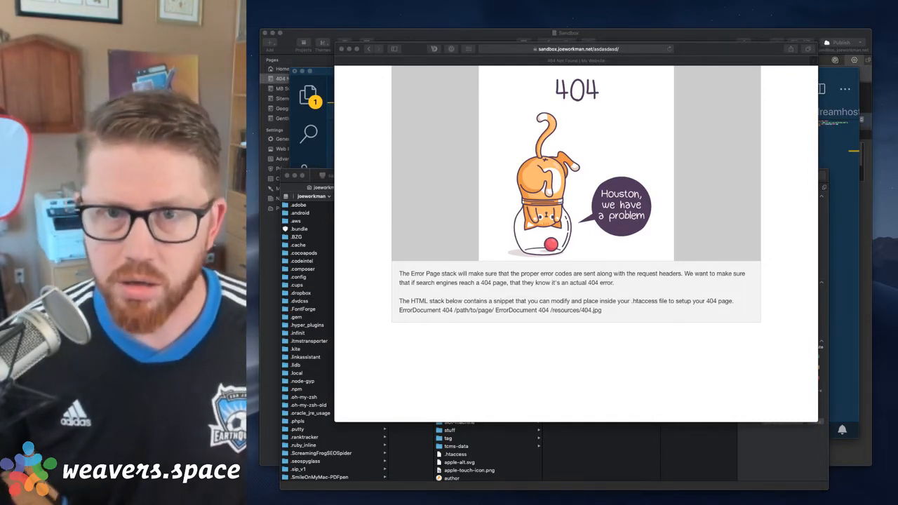
click(665, 442)
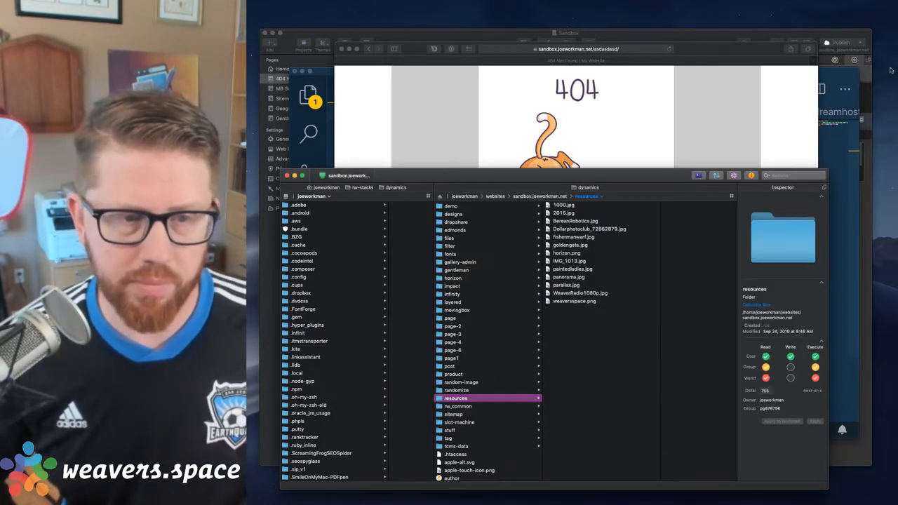
drag(894, 126, 572, 386)
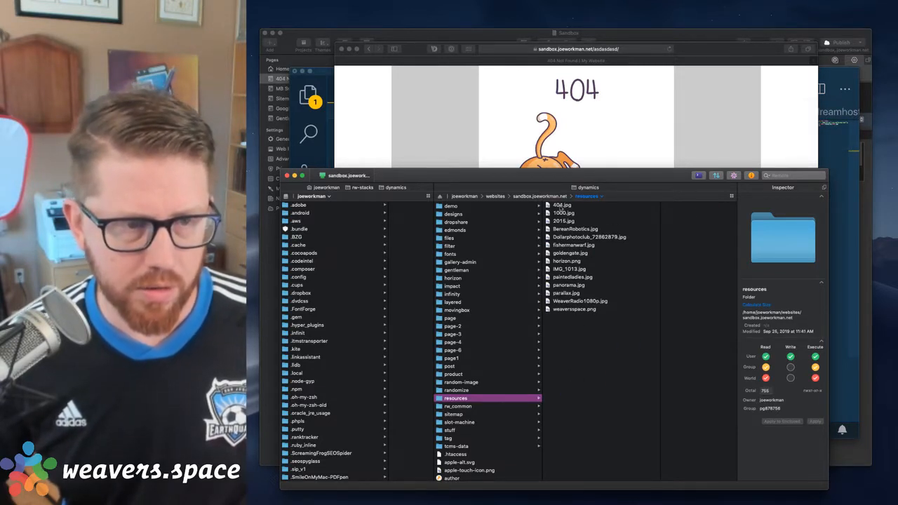
click(561, 206)
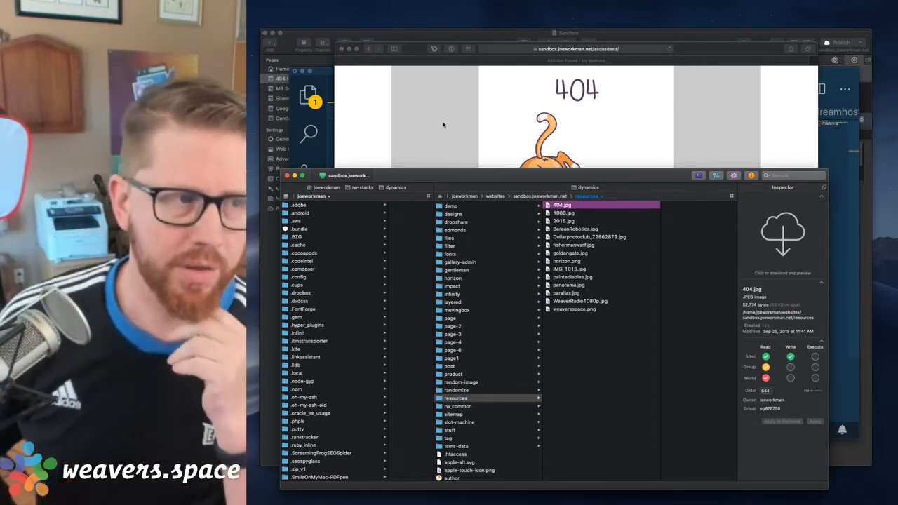
Switch to RapidWeaver, add the 404.jpg image from the desktop to the project's resources, and close the resources window
click(353, 36)
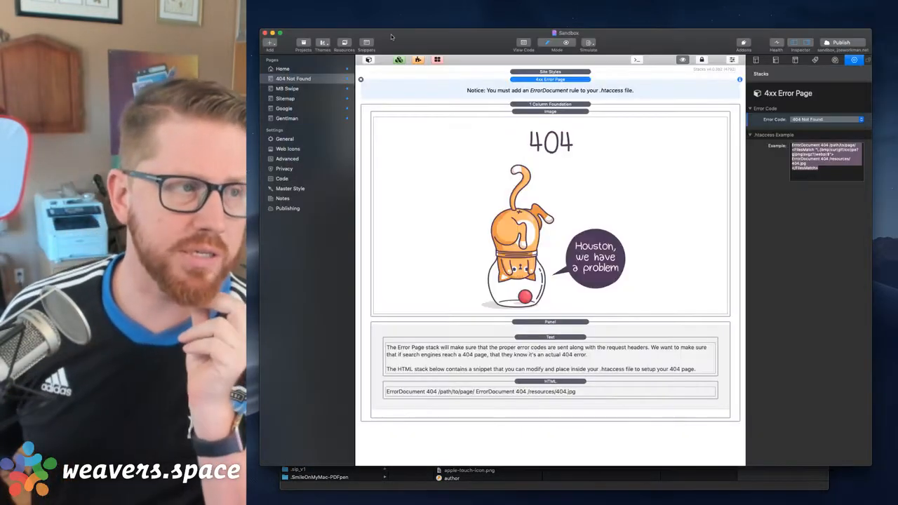
click(344, 43)
scroll(463, 165, down, 3)
scroll(463, 165, up, 3)
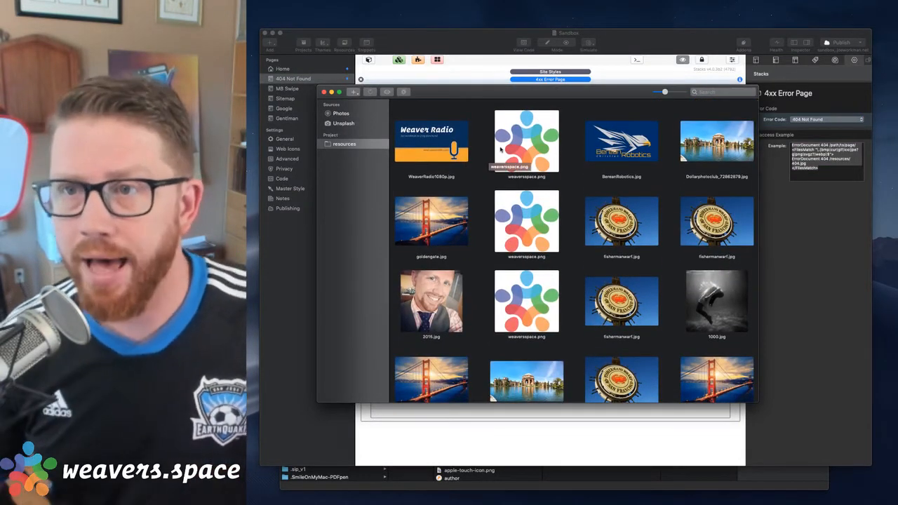
drag(869, 147, 659, 156)
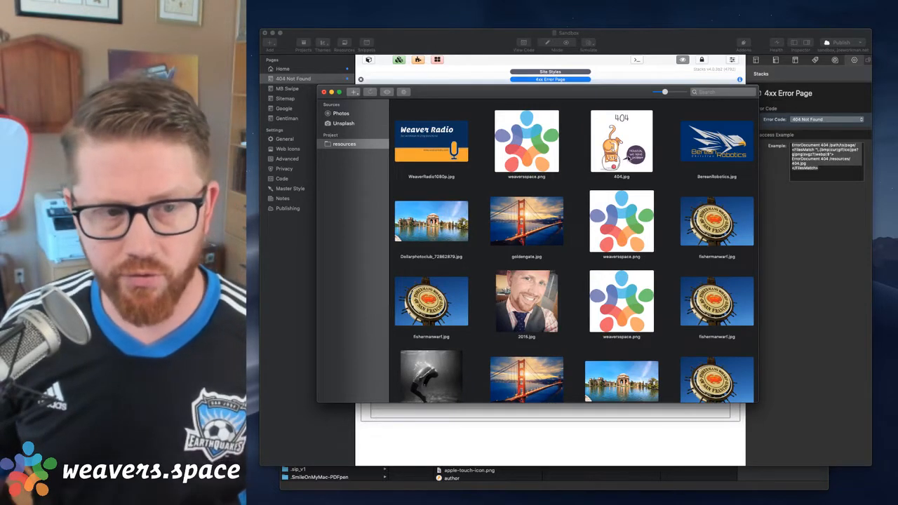
click(324, 92)
Return to Visual Studio Code and save the .htaccess file with the image FilesMatch rule
key(ctrl+Up)
click(572, 386)
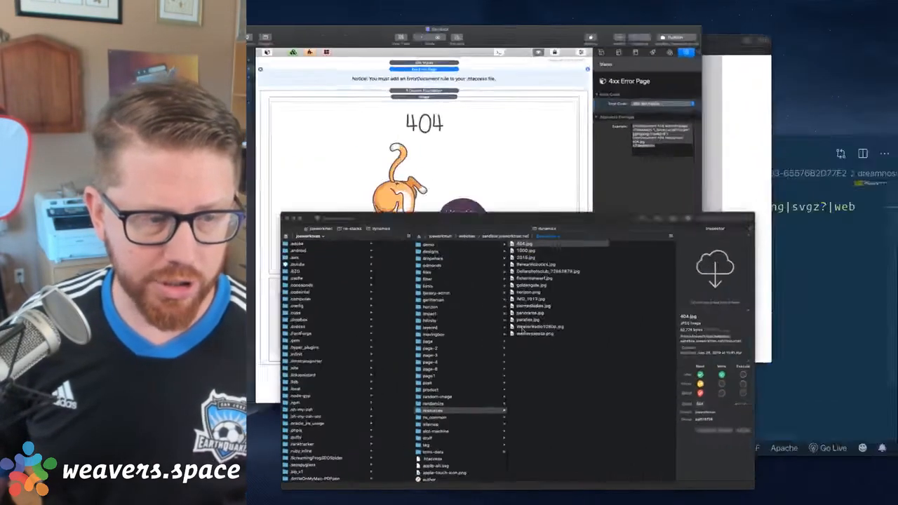
click(650, 42)
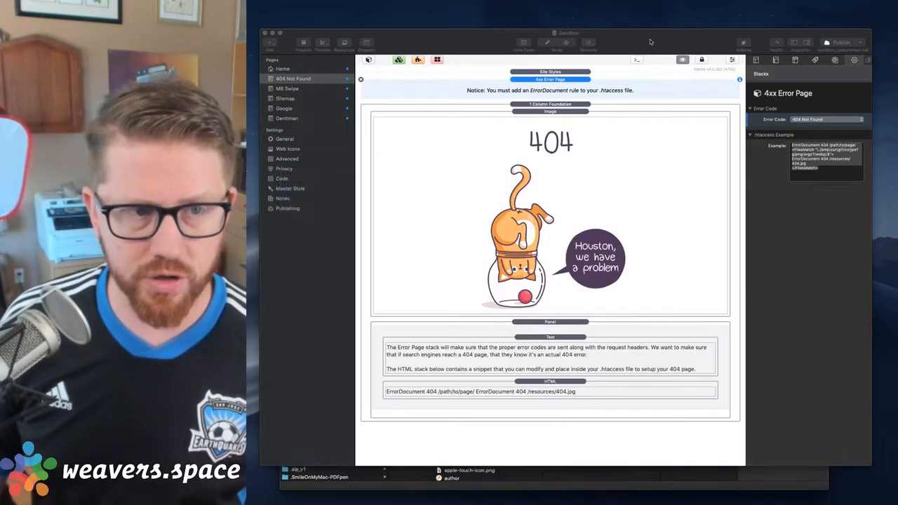
key(ctrl+Up)
click(743, 320)
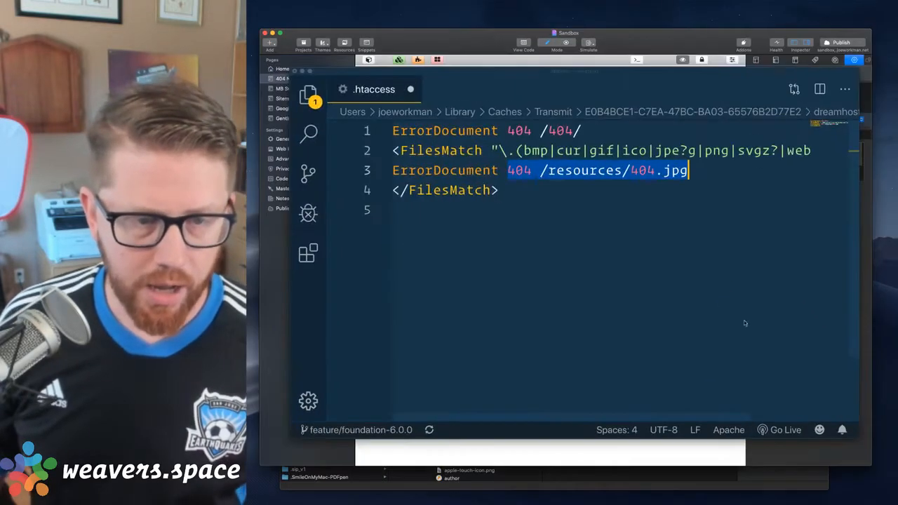
click(662, 209)
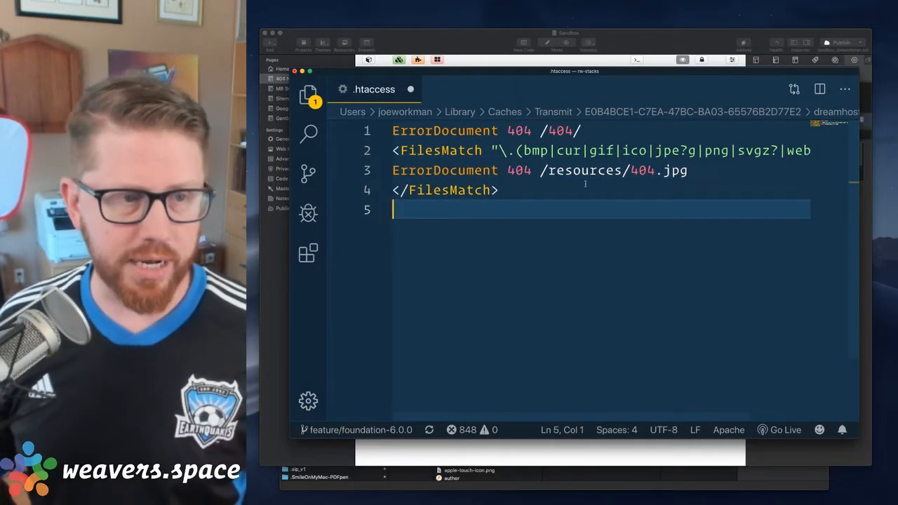
click(500, 172)
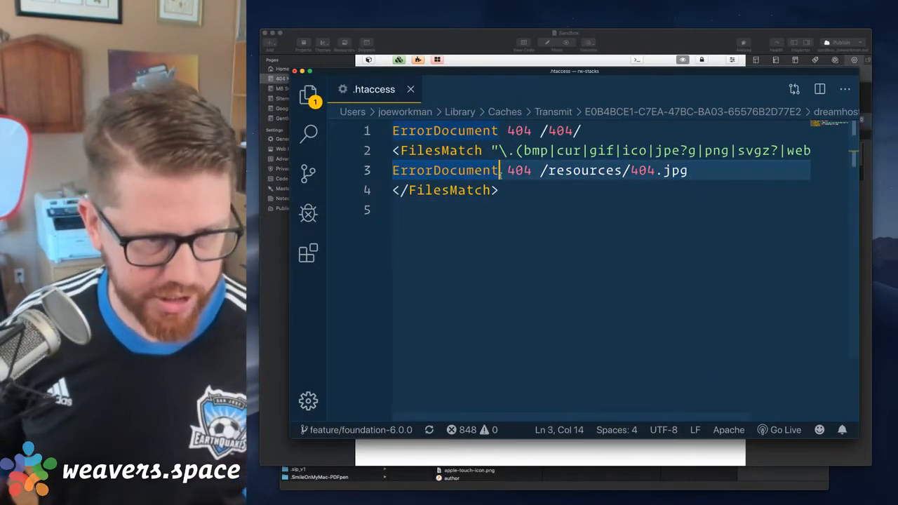
click(623, 46)
key(ctrl+Up)
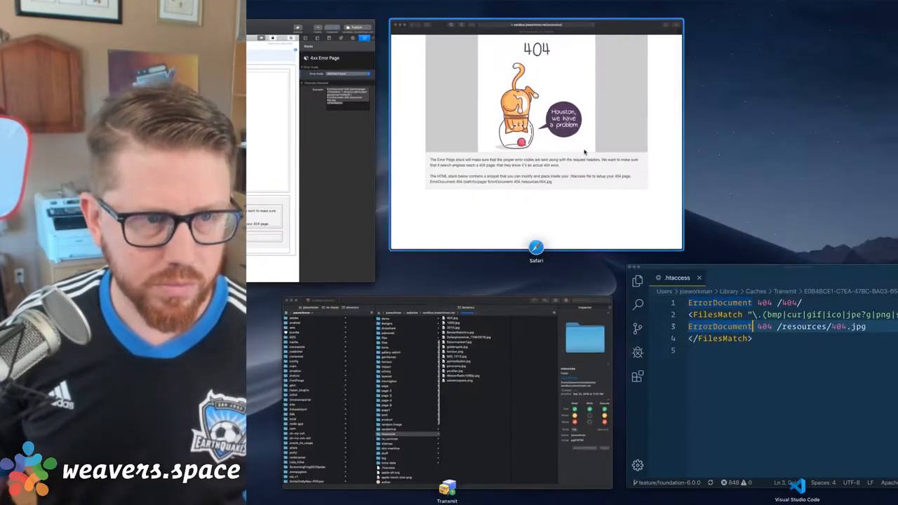
click(584, 151)
click(606, 48)
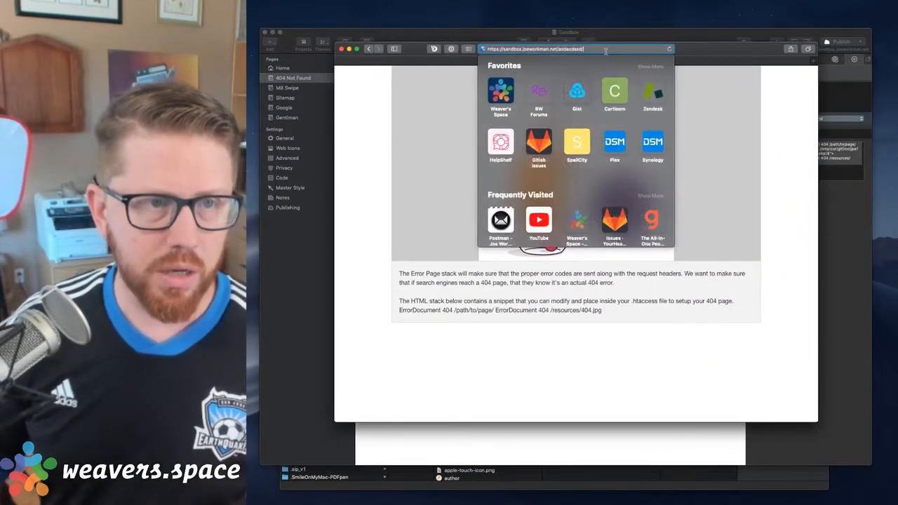
key(BackSpace)
key(Return)
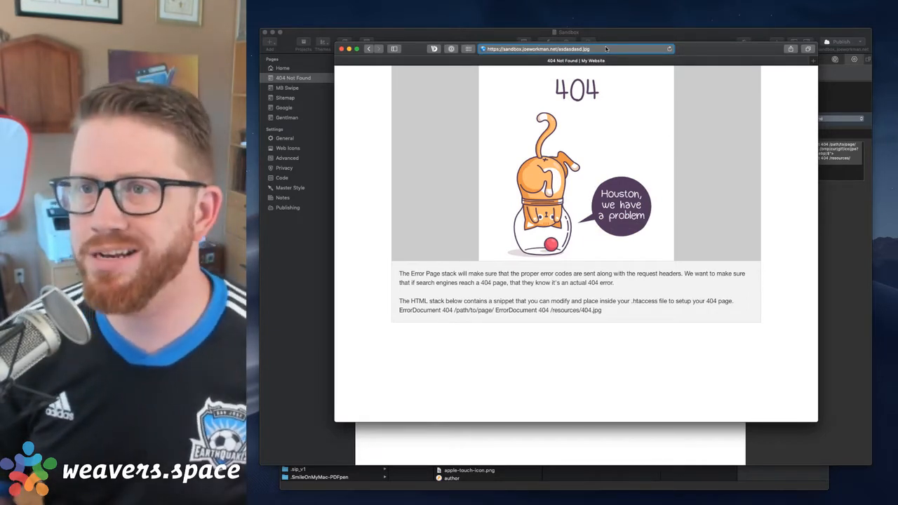
Load the missing asdasdasd.jpg address in Safari, copy its full URL, and return to RapidWeaver
key(Return)
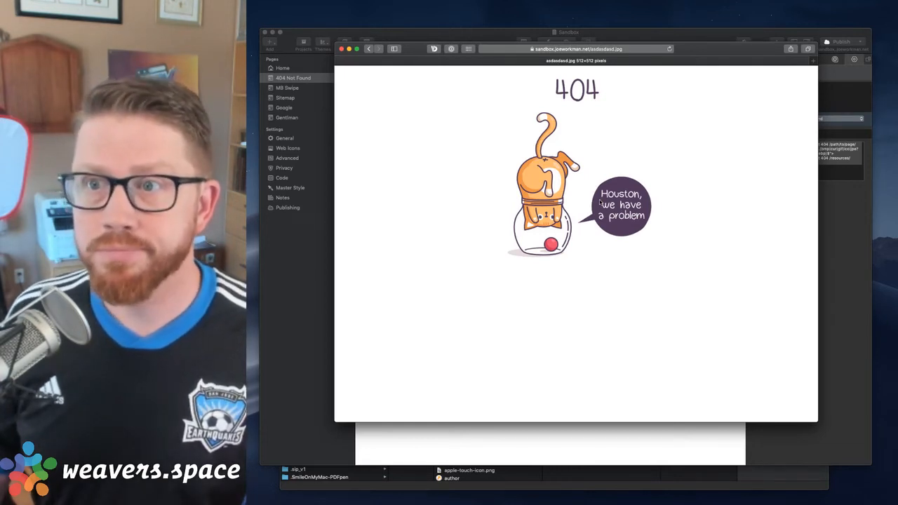
click(624, 47)
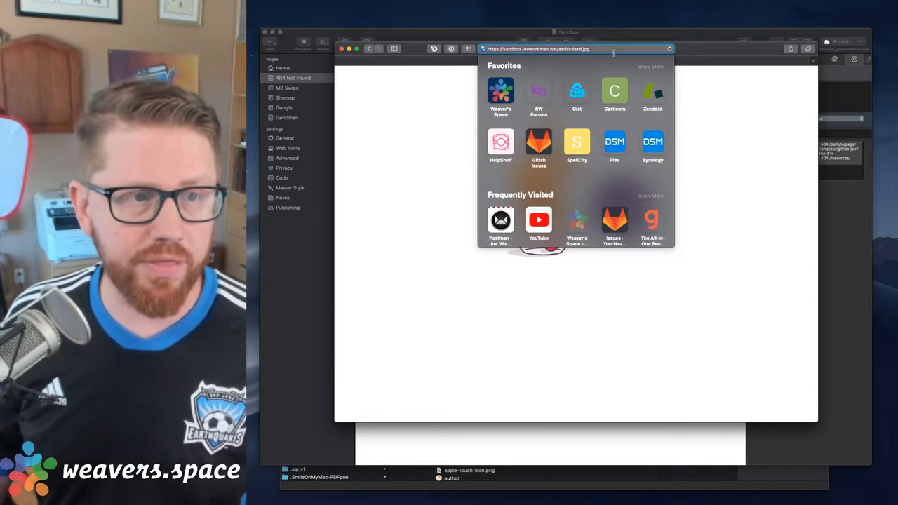
click(831, 219)
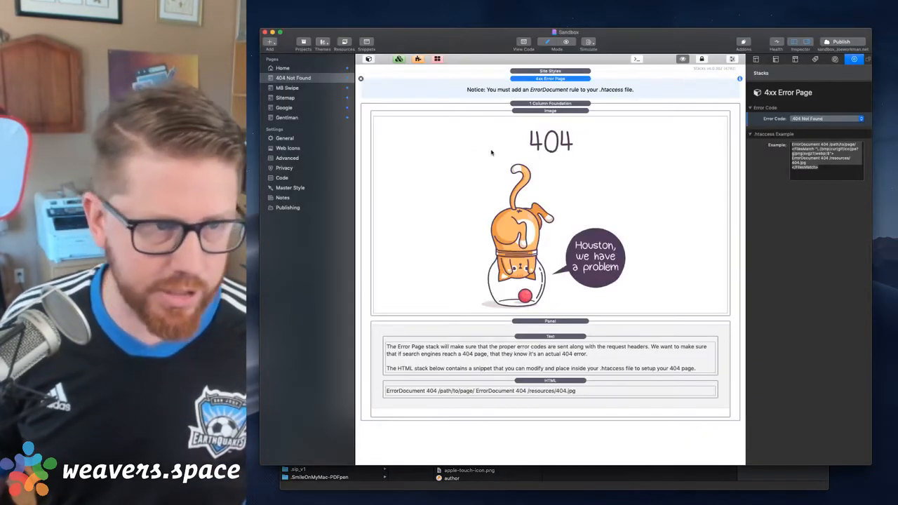
Add a Foundation Image stack from the stacks library to the Home page
click(283, 68)
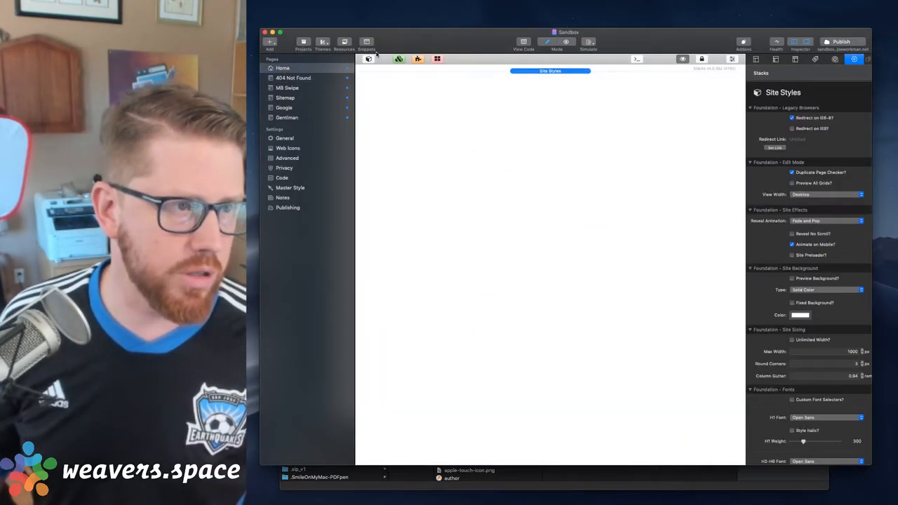
click(368, 58)
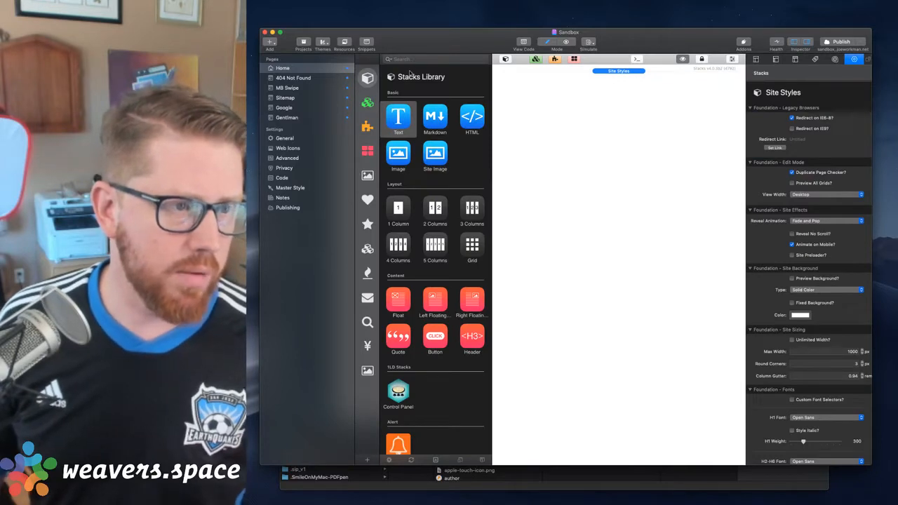
scroll(417, 284, down, 5)
click(367, 248)
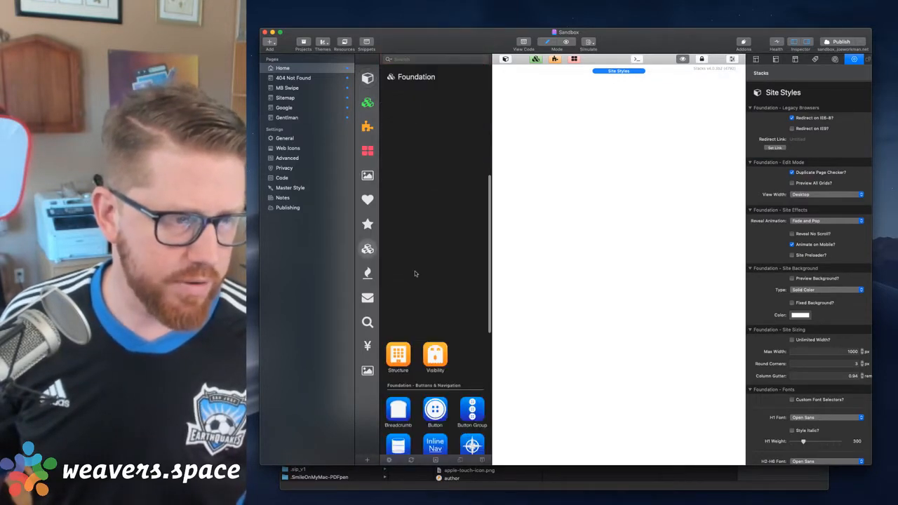
scroll(415, 272, down, 8)
scroll(415, 274, down, 3)
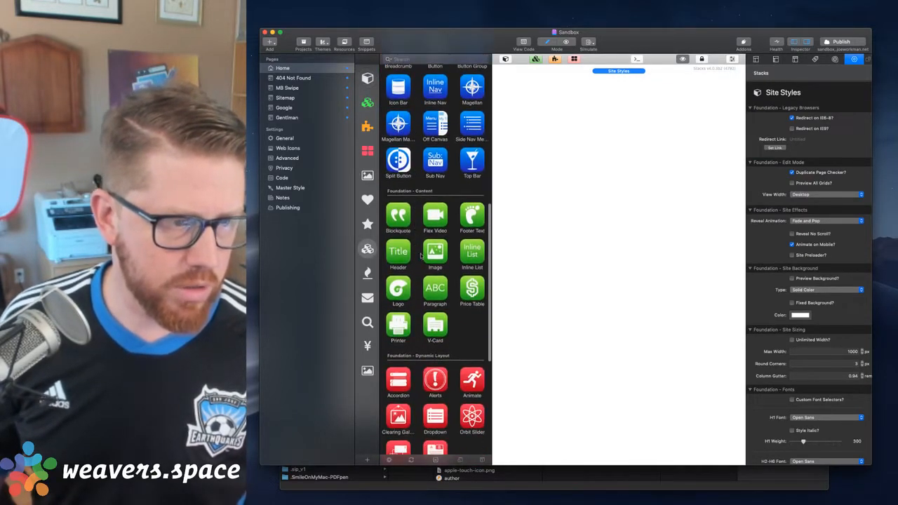
drag(435, 251, 589, 183)
scroll(806, 243, down, 8)
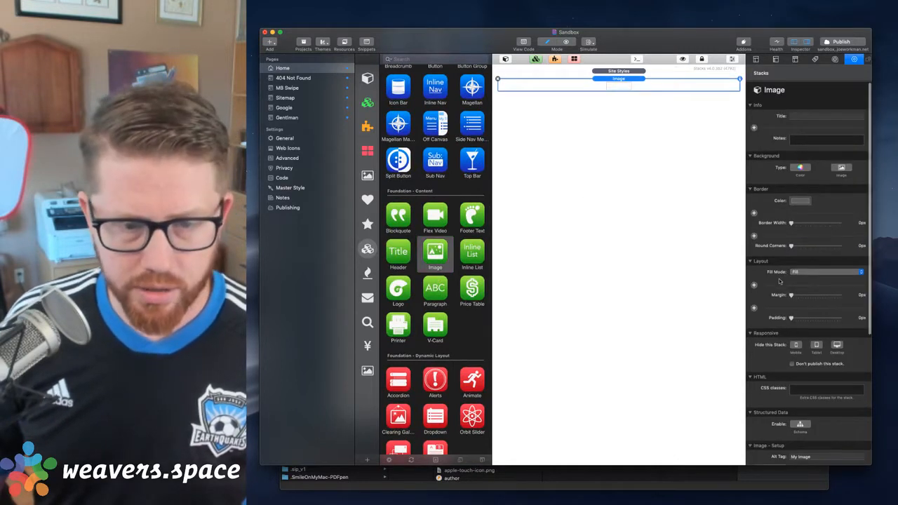
click(791, 352)
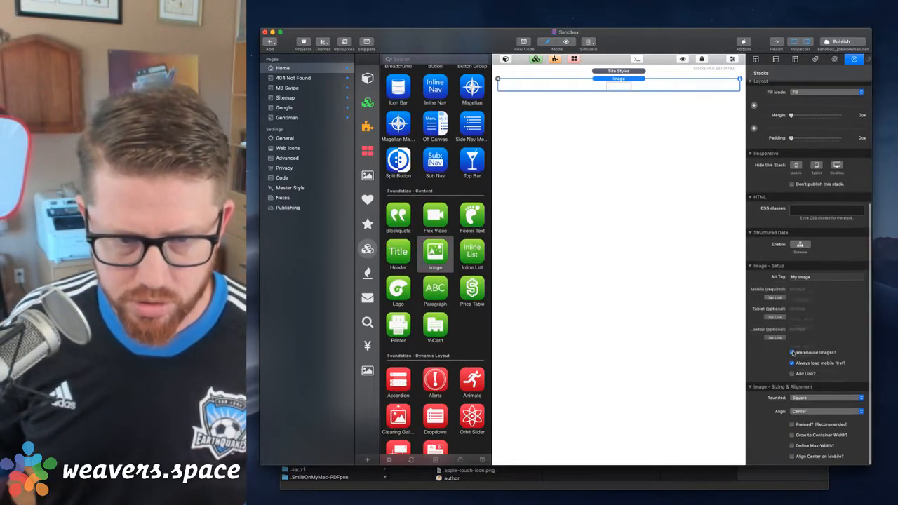
click(774, 299)
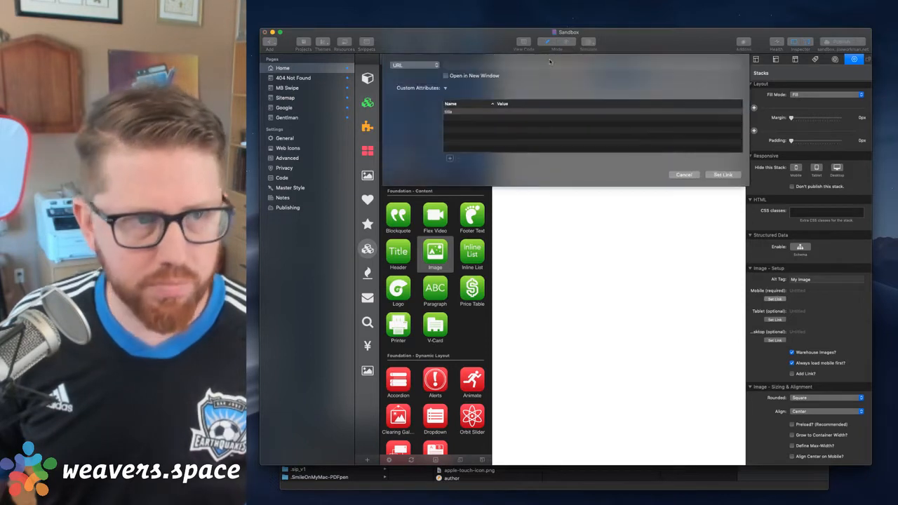
click(526, 66)
text(https://sandbox.joeworkman.net/asdesdasd.jpg)
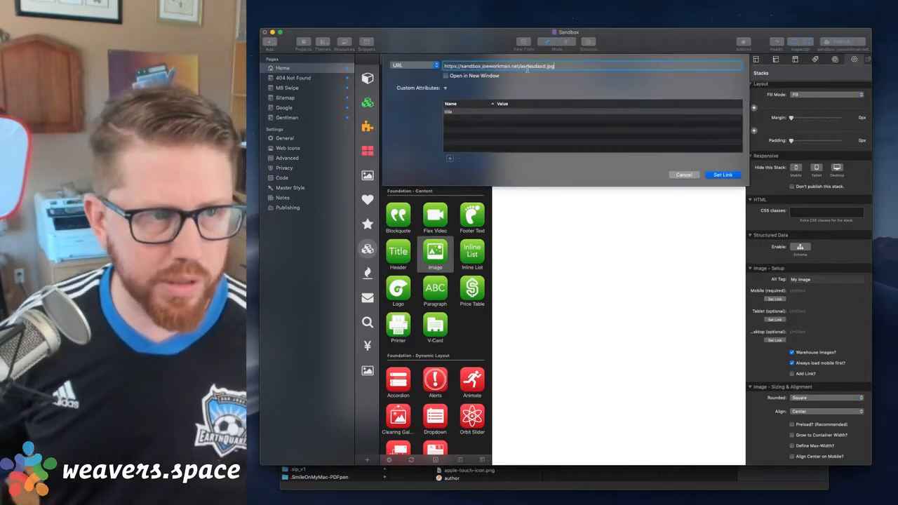
click(722, 174)
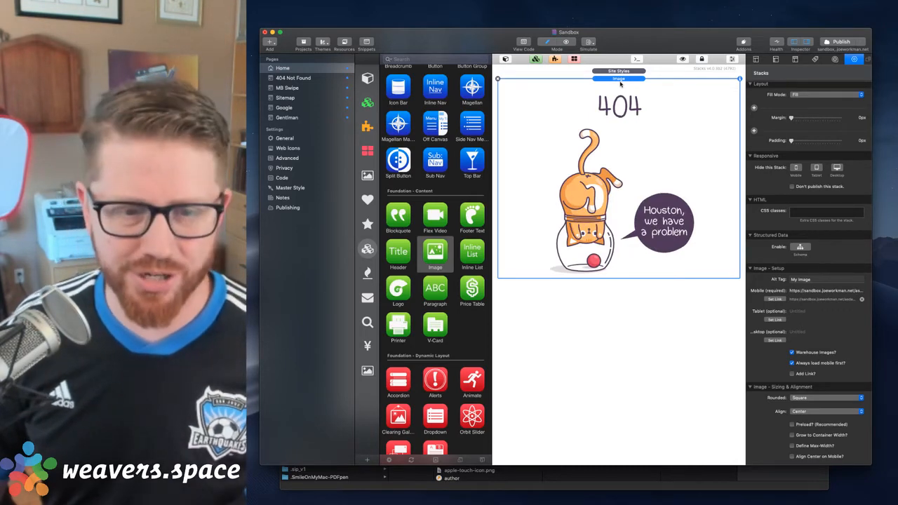
Publish the site, switch to Safari, and load the sandbox.joeworkman.net home page to test the missing image
click(834, 44)
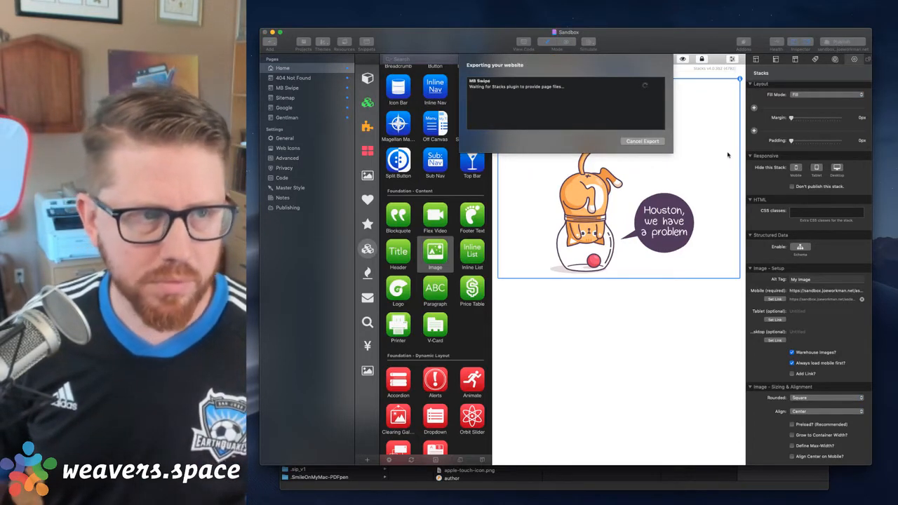
key(super+Tab)
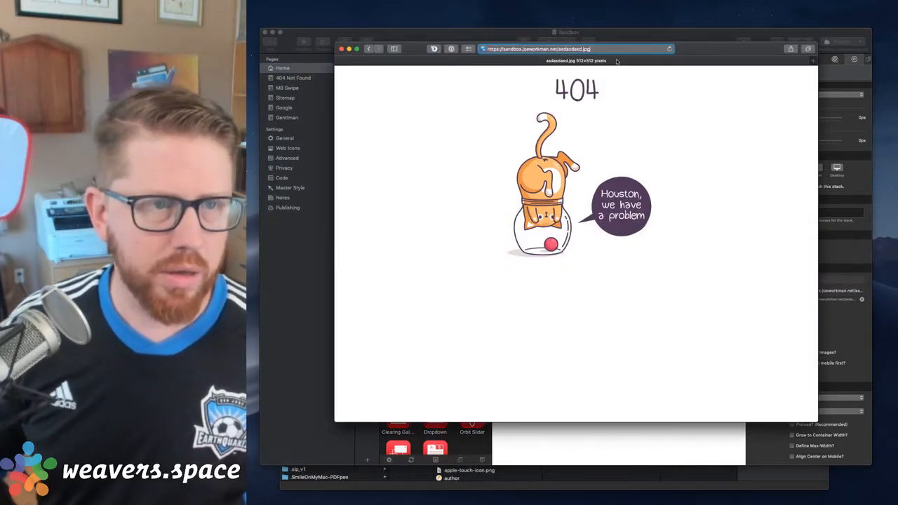
key(alt+BackSpace)
key(Return)
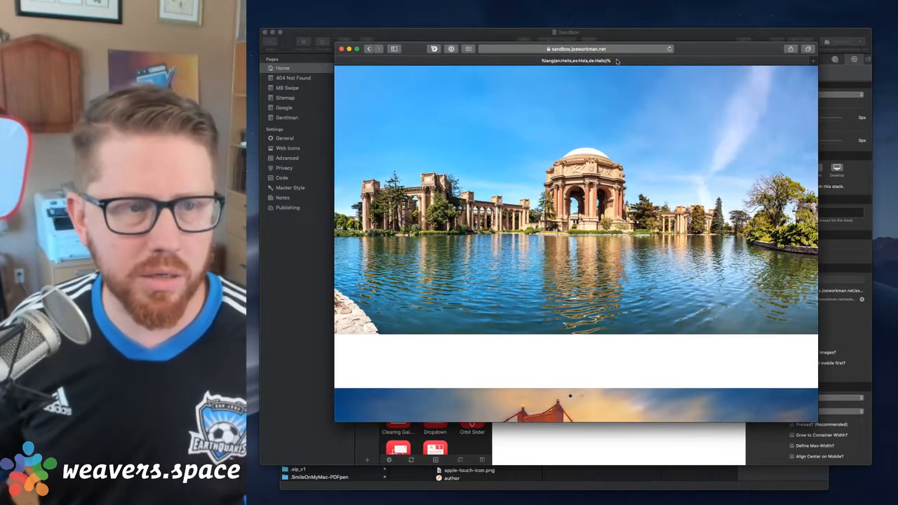
click(611, 48)
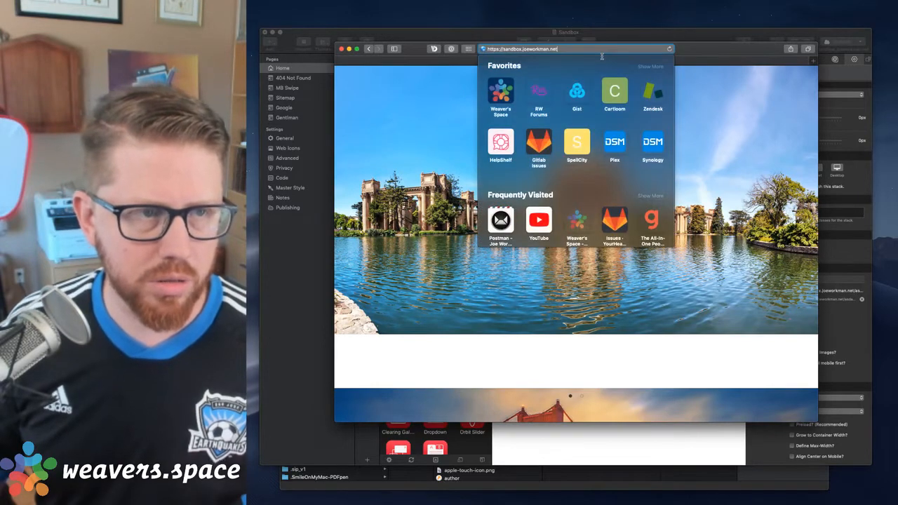
key(Return)
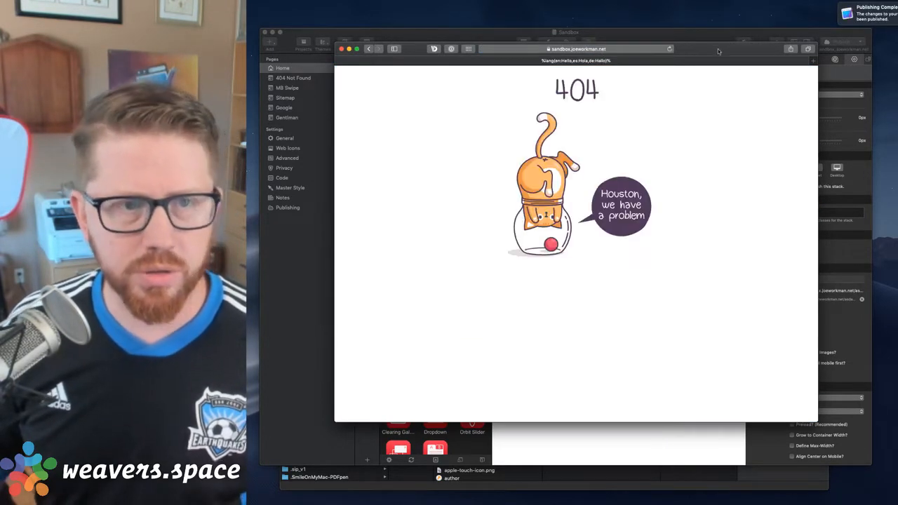
Inspect the home page's resource errors in Safari's Web Inspector console, and close the inspector
drag(718, 51, 723, 87)
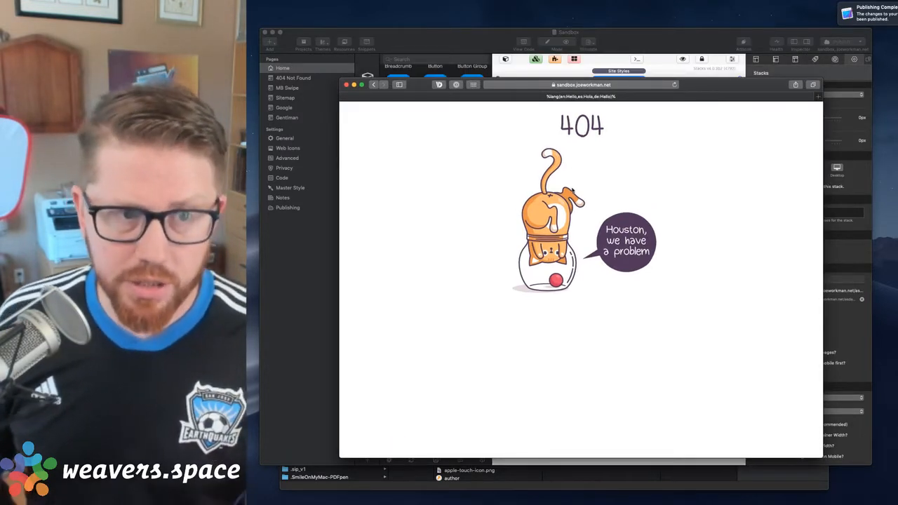
key(super+alt+i)
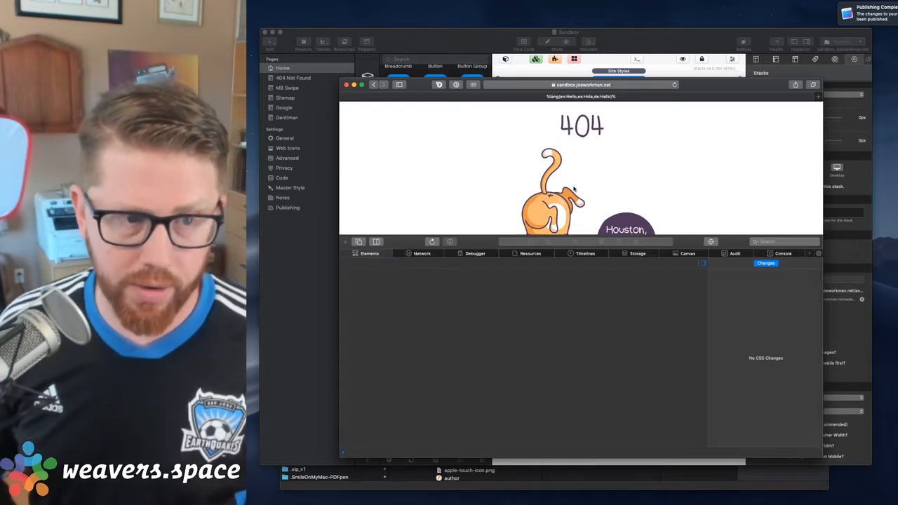
click(621, 242)
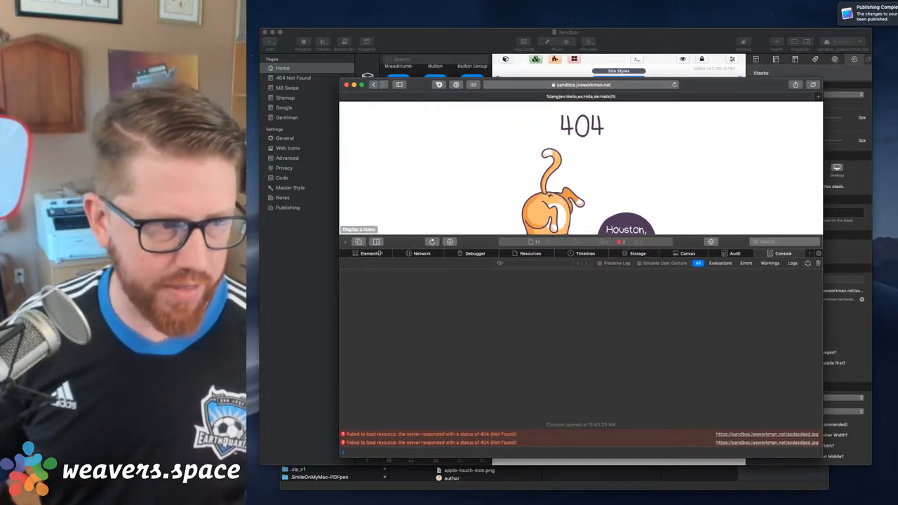
click(345, 242)
Switch to Visual Studio Code, remove the image FilesMatch block from .htaccess, and save the file
key(ctrl+Up)
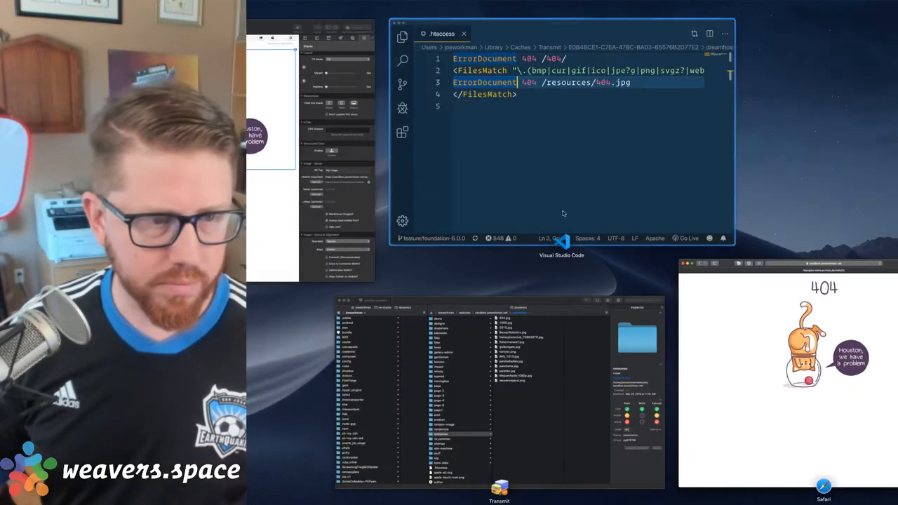
click(569, 159)
click(554, 173)
key(Up)
key(Home)
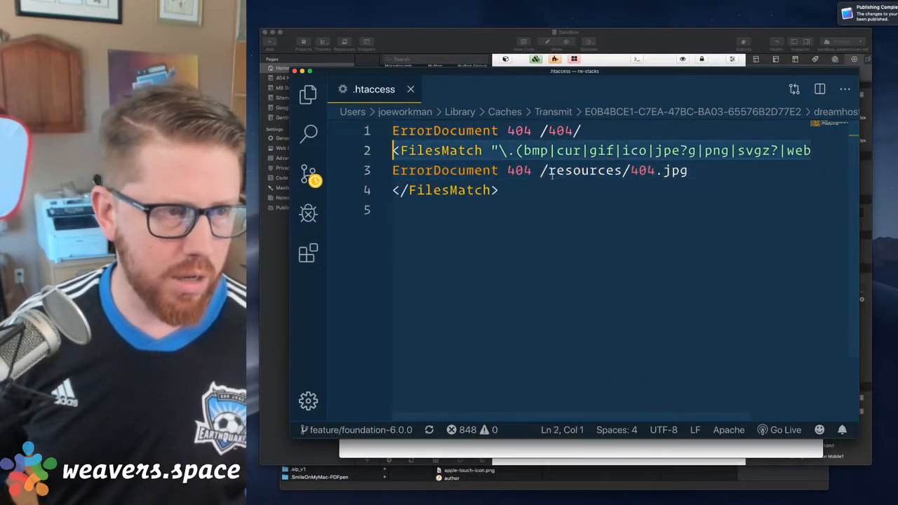
key(shift+Down)
key(shift+Down)
key(shift+Down)
key(BackSpace)
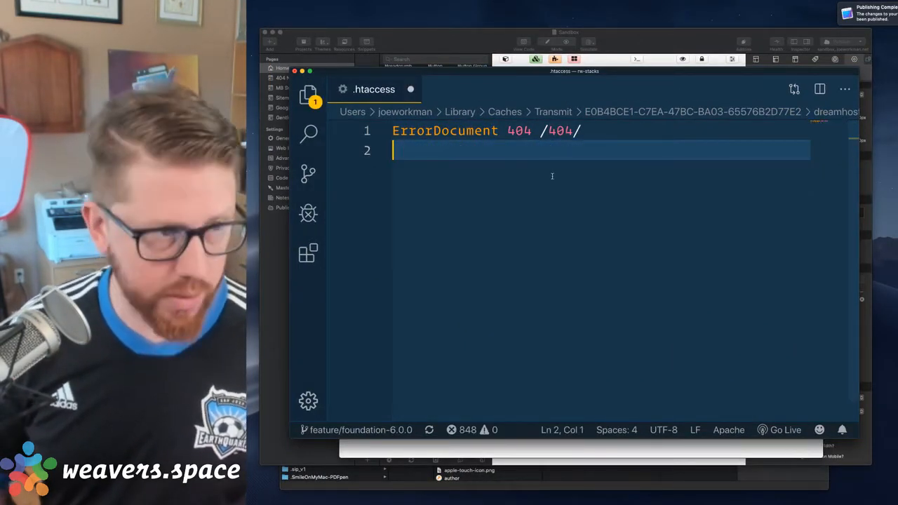
key(super+s)
Switch to Safari, reload the sandbox home page without the image rule, and close the browser window
key(ctrl+Up)
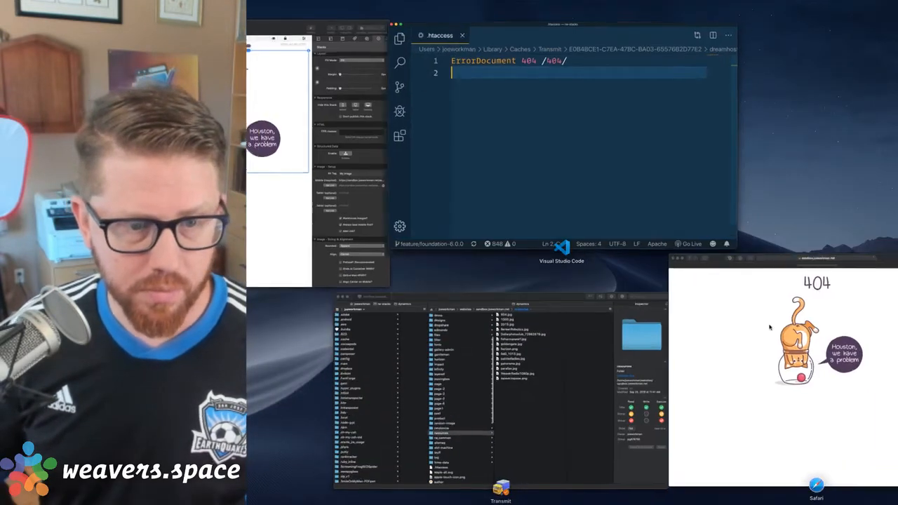
click(696, 331)
key(super+r)
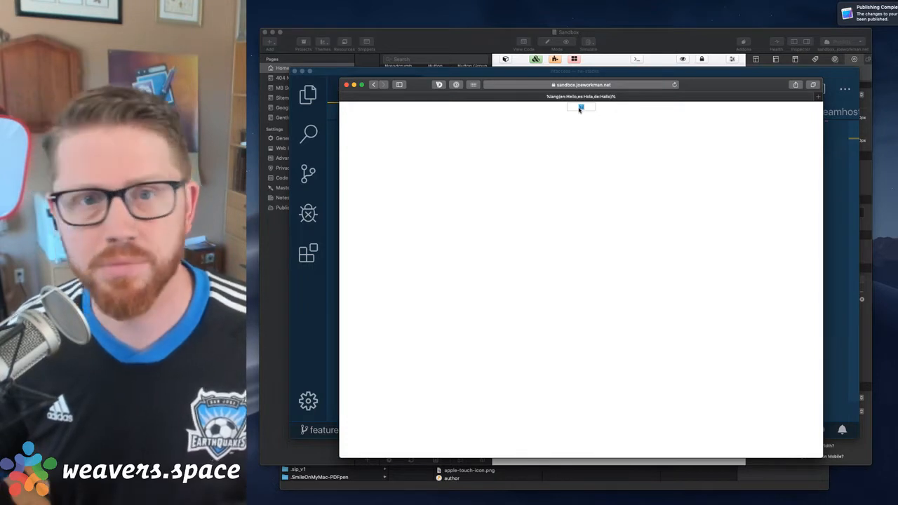
click(347, 85)
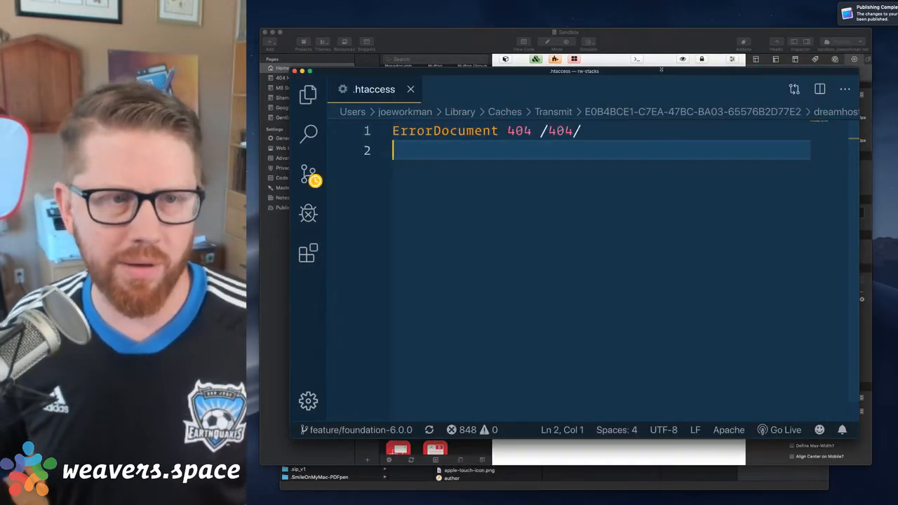
Return to RapidWeaver and delete the test image stack from the Home page
click(657, 40)
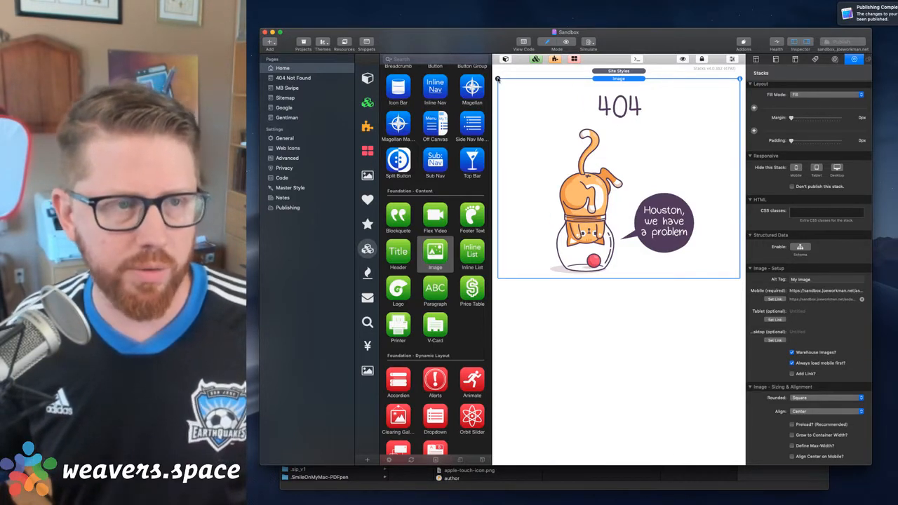
click(497, 79)
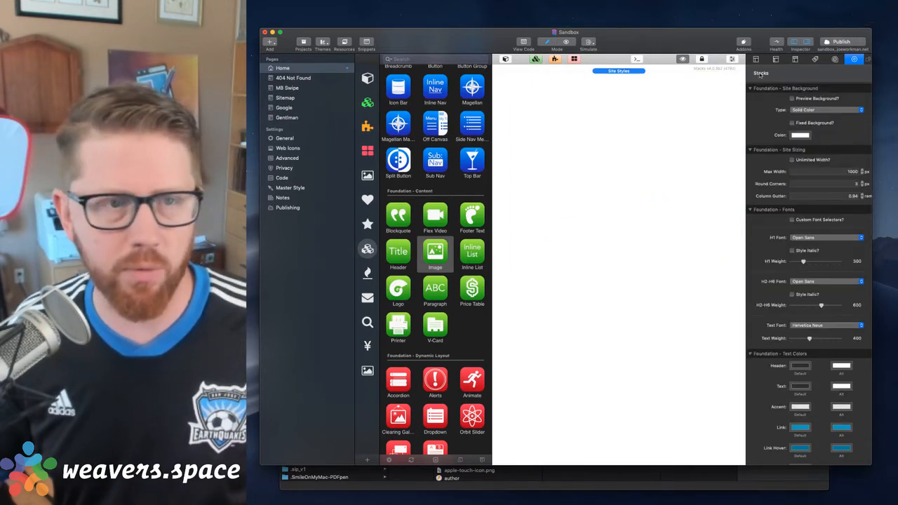
key(ctrl+Up)
click(749, 198)
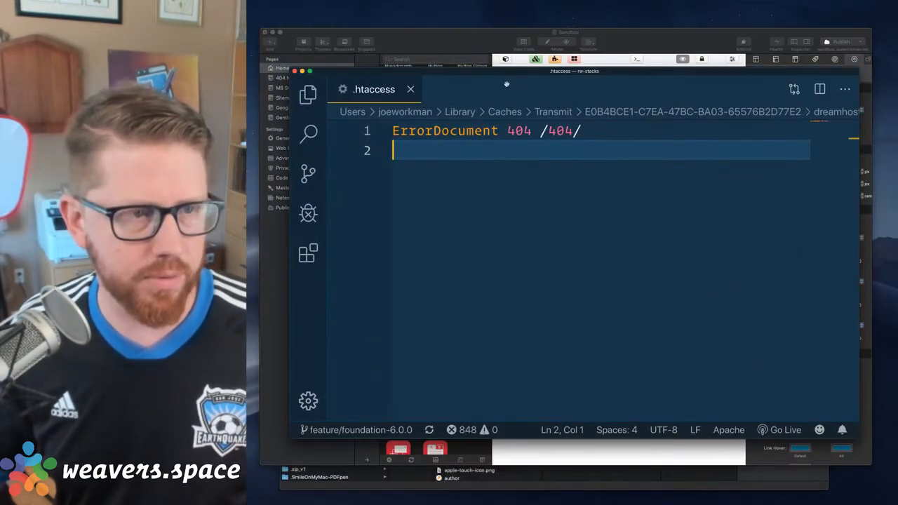
click(322, 85)
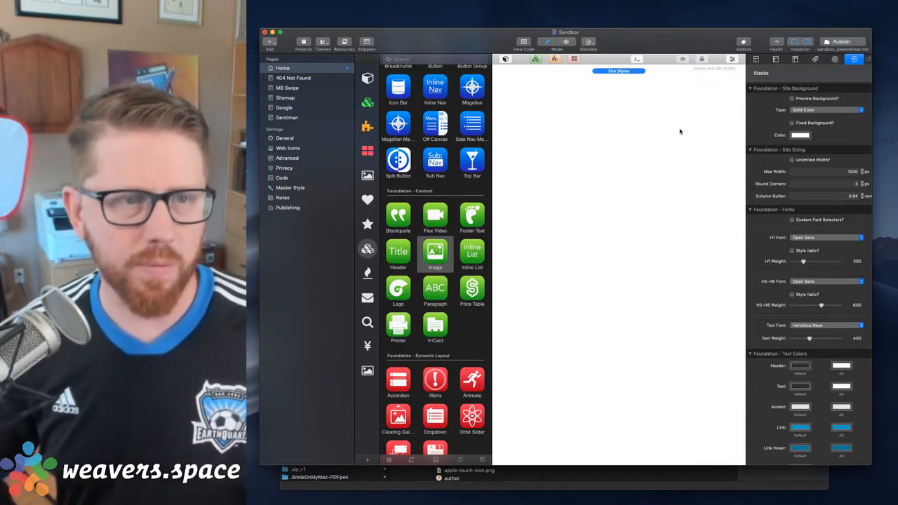
click(673, 106)
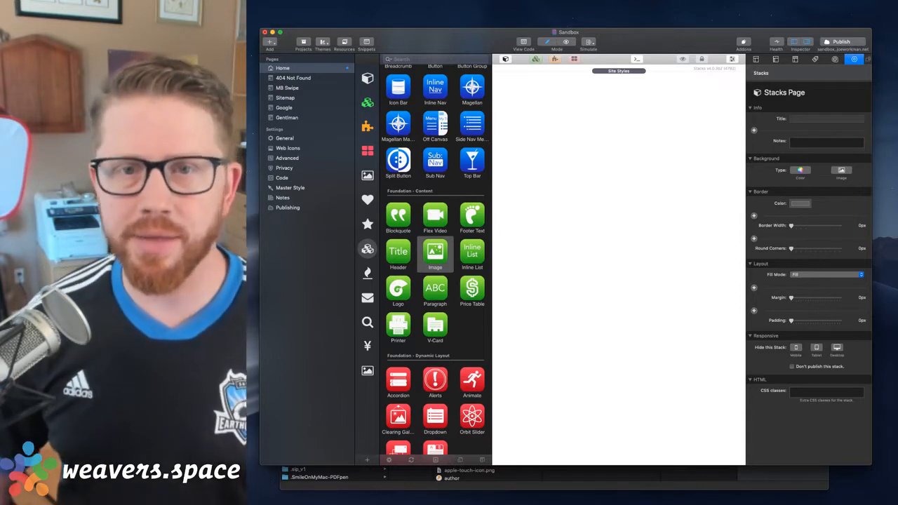
key(super+Tab)
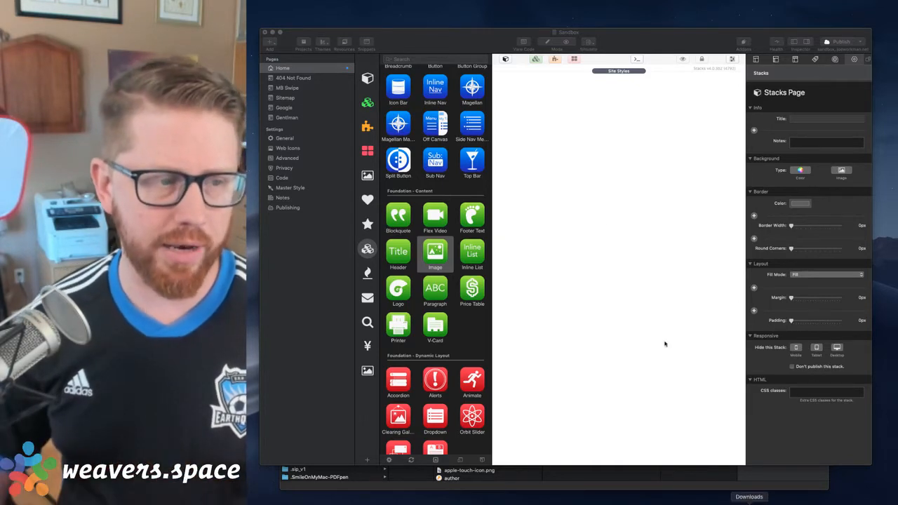
scroll(433, 195, up, 10)
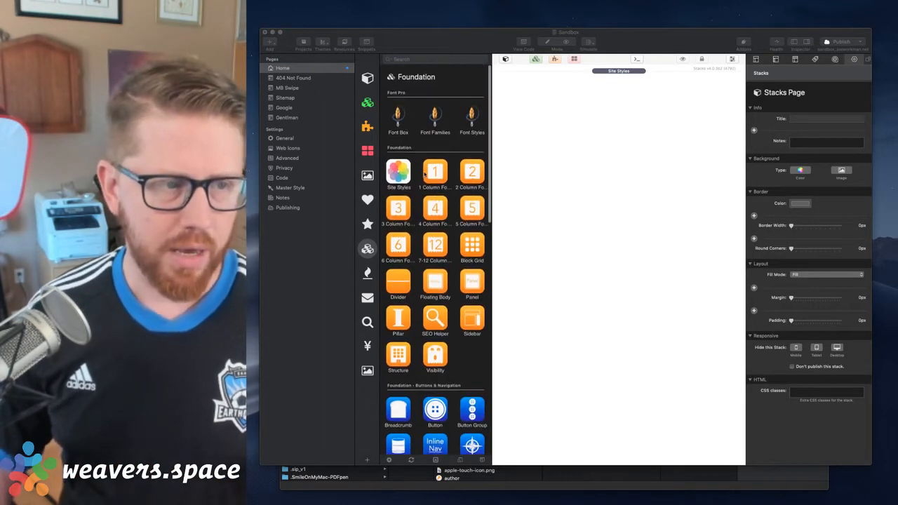
click(633, 38)
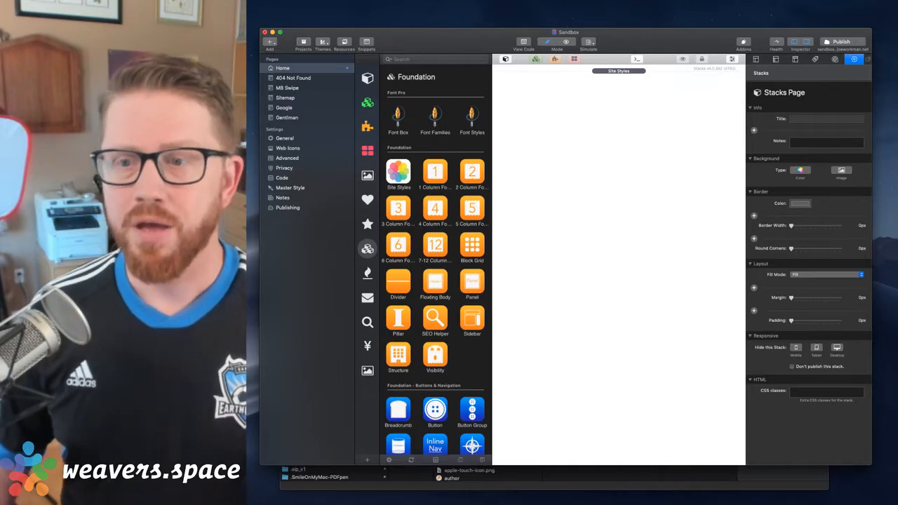
key(super+Tab)
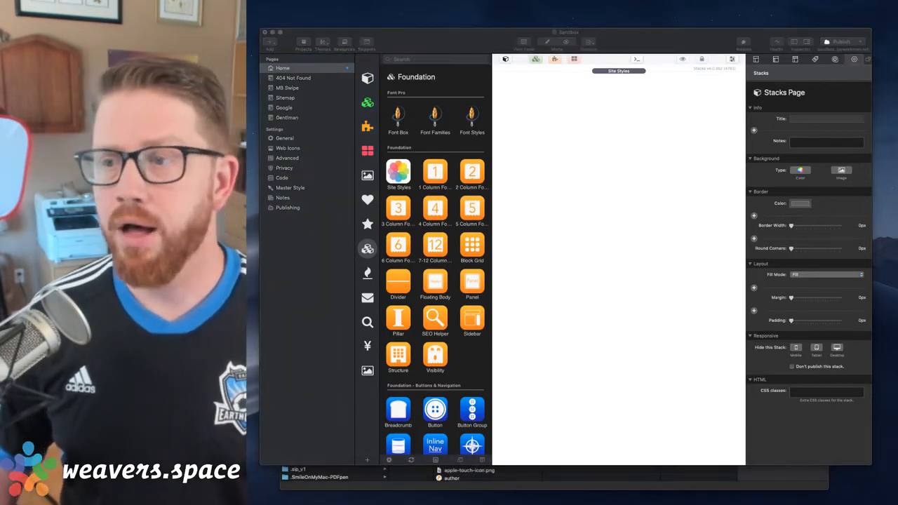
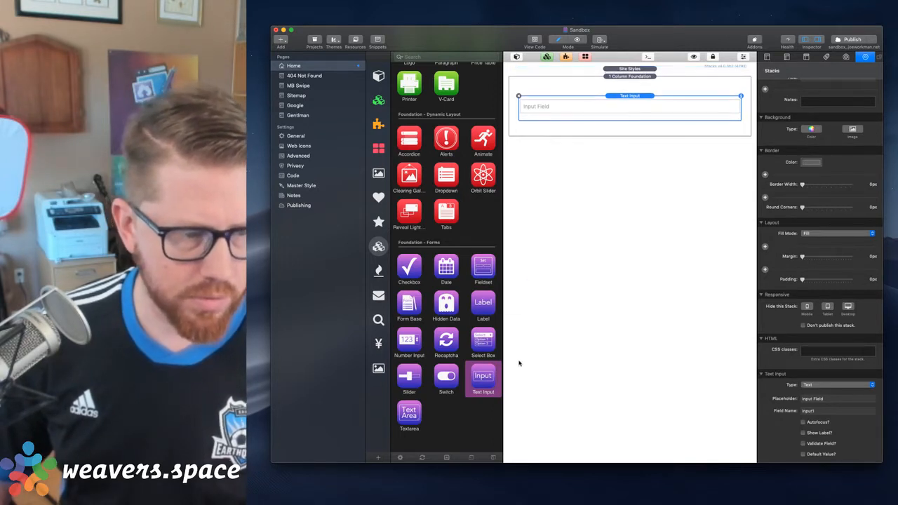
Add a second Text Input stack below the first one and a Foundation Header stack beneath both inputs
drag(482, 378, 592, 122)
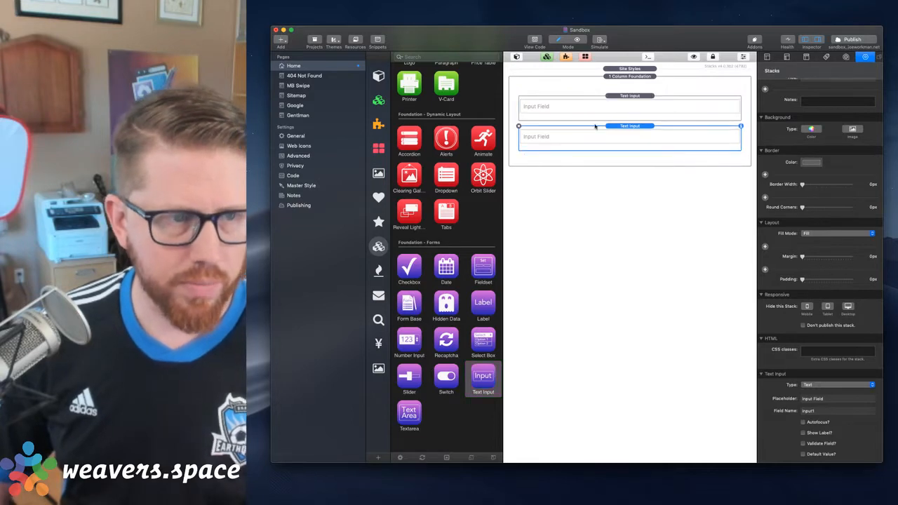
scroll(434, 194, up, 1)
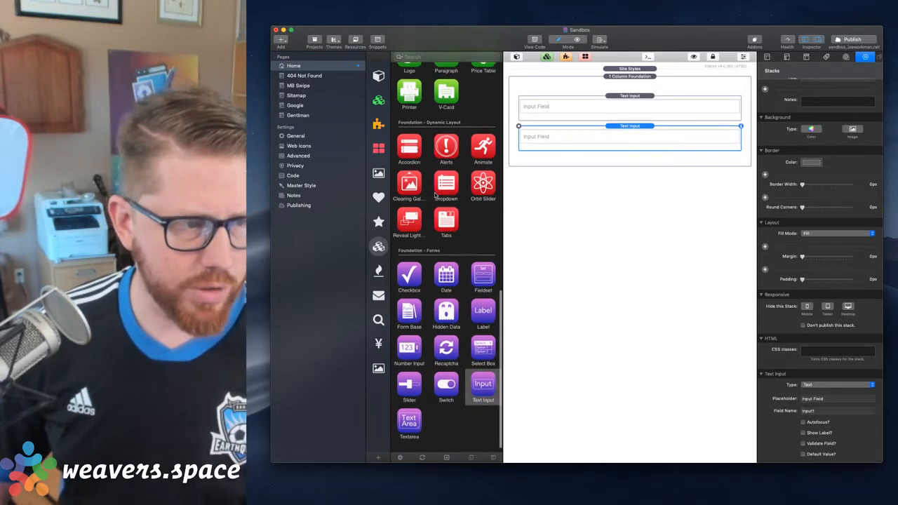
scroll(435, 194, up, 10)
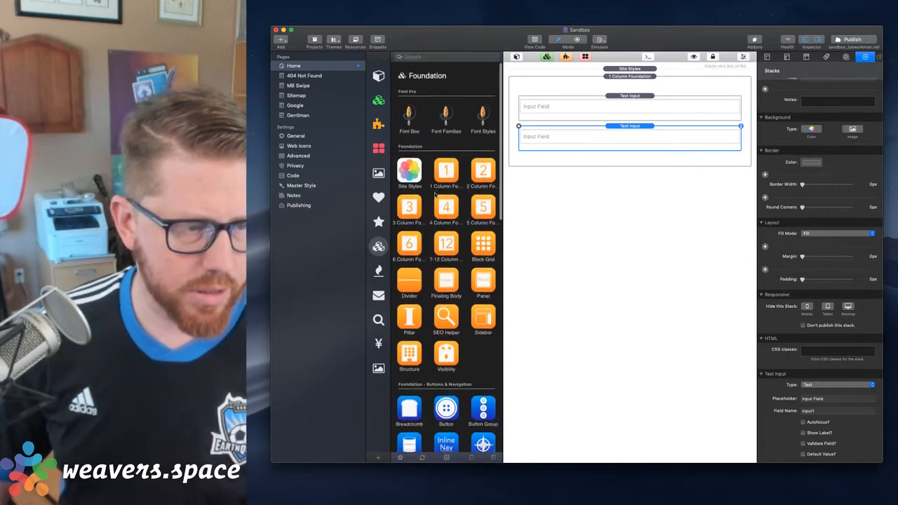
scroll(453, 317, down, 6)
scroll(453, 316, down, 3)
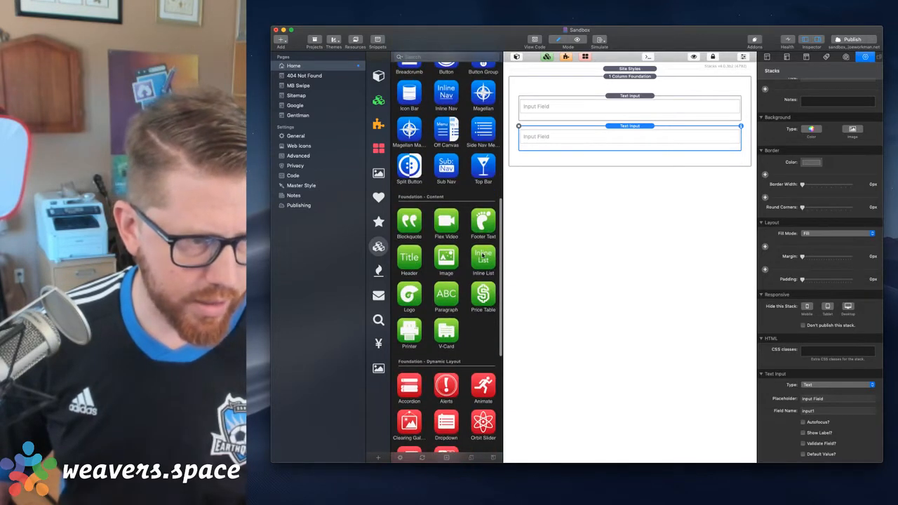
drag(409, 258, 566, 151)
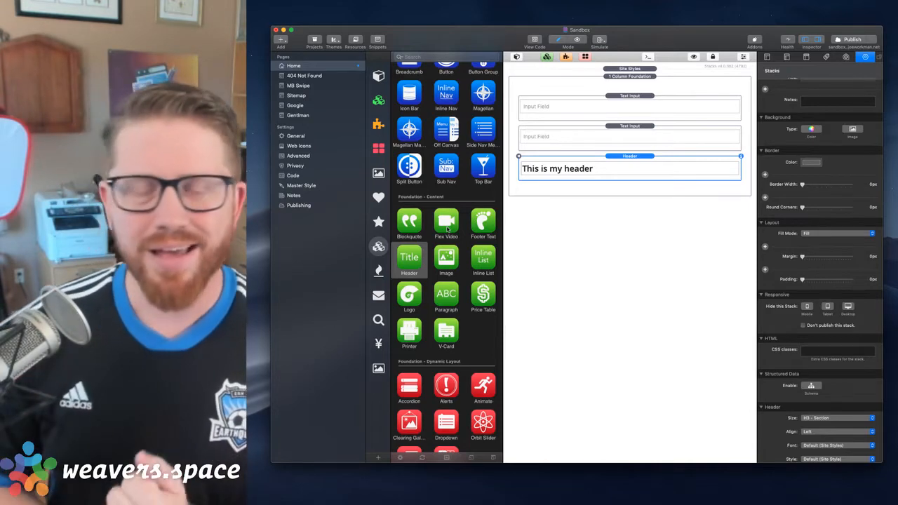
Search the full stacks library for Pi and place the Pi stack between the second Text Input and the Header
scroll(443, 193, up, 10)
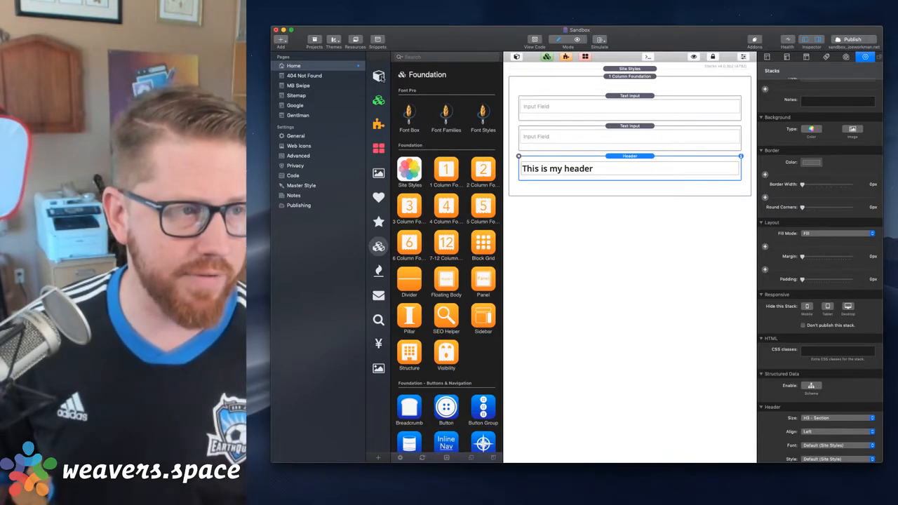
click(379, 75)
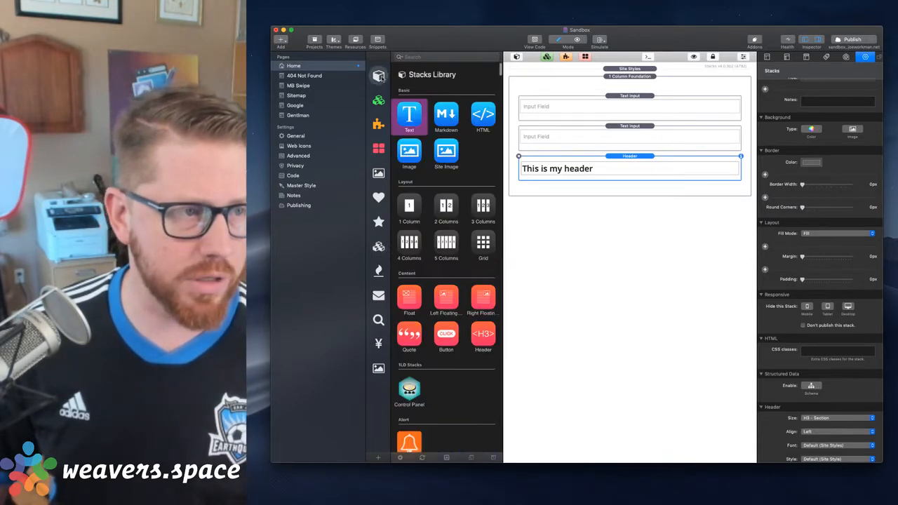
click(413, 58)
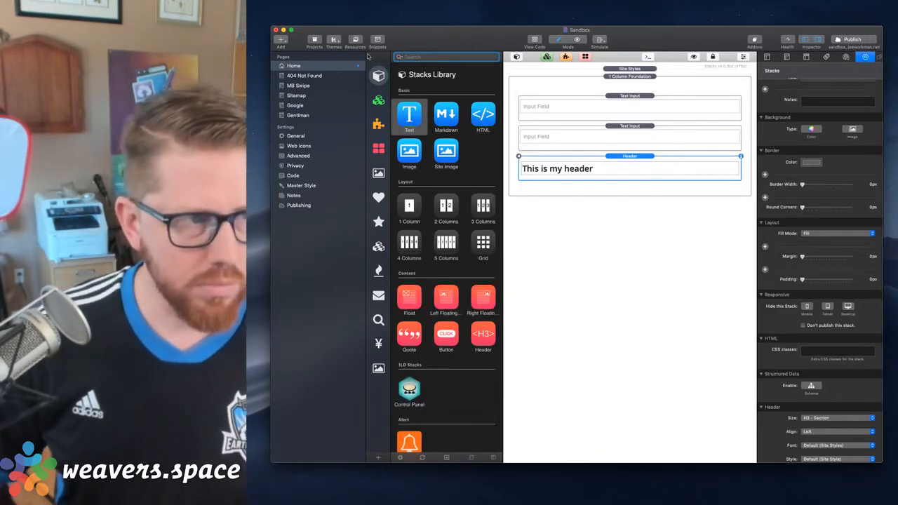
drag(455, 37, 435, 28)
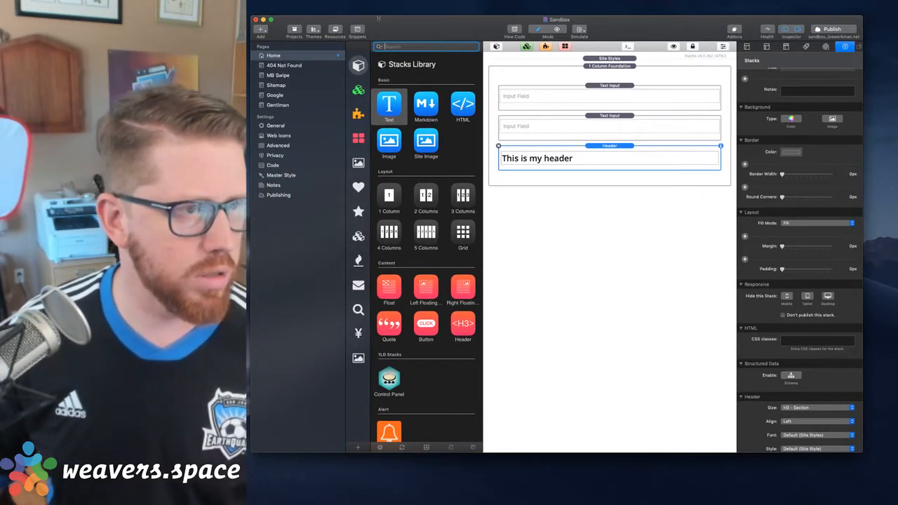
drag(378, 19, 365, 30)
text(Pi)
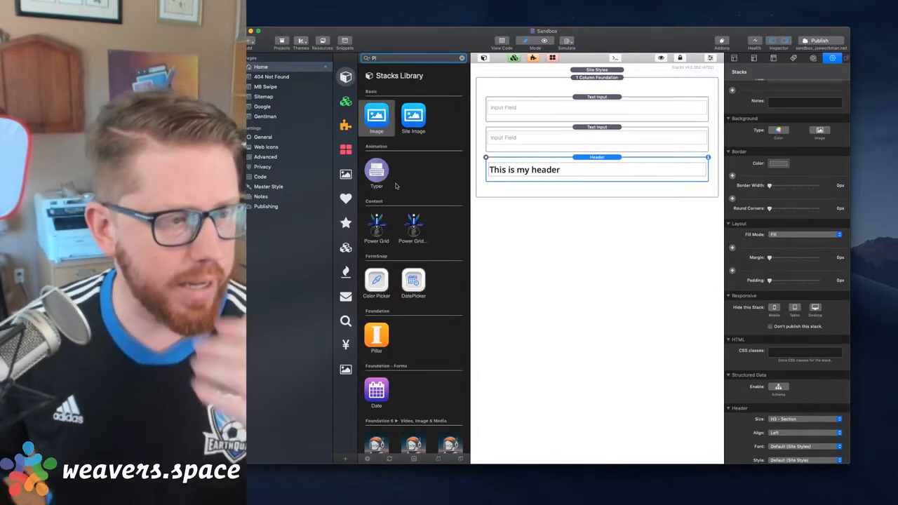
scroll(397, 186, down, 3)
scroll(396, 186, down, 10)
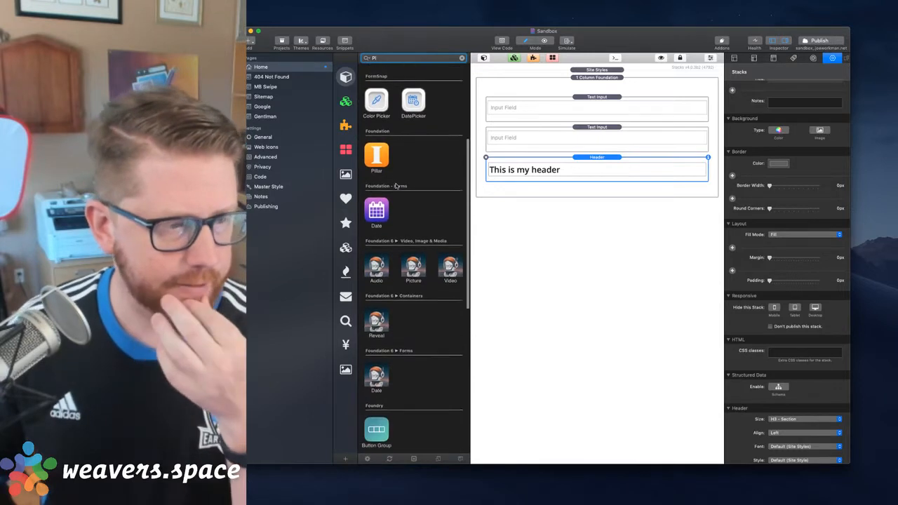
drag(413, 413, 591, 150)
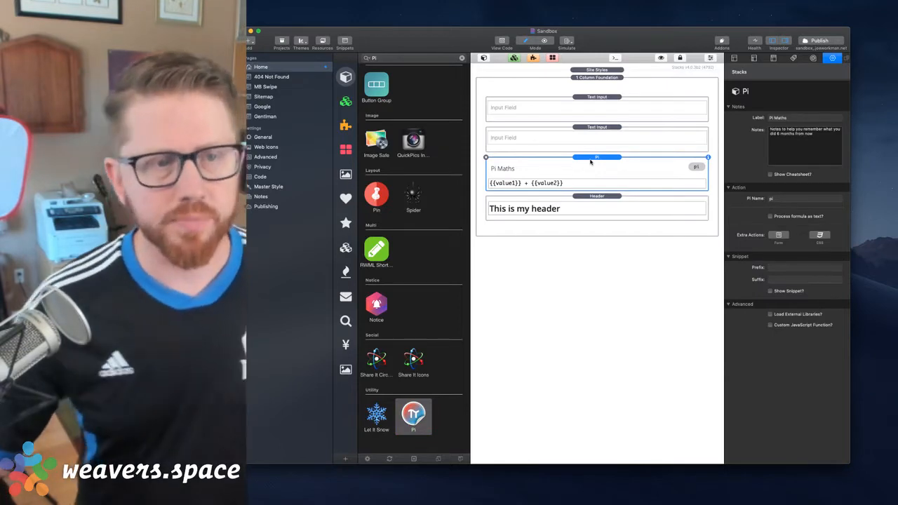
Examine the Pi stack and both Text Input stacks, including the first input's field name
click(590, 112)
click(580, 163)
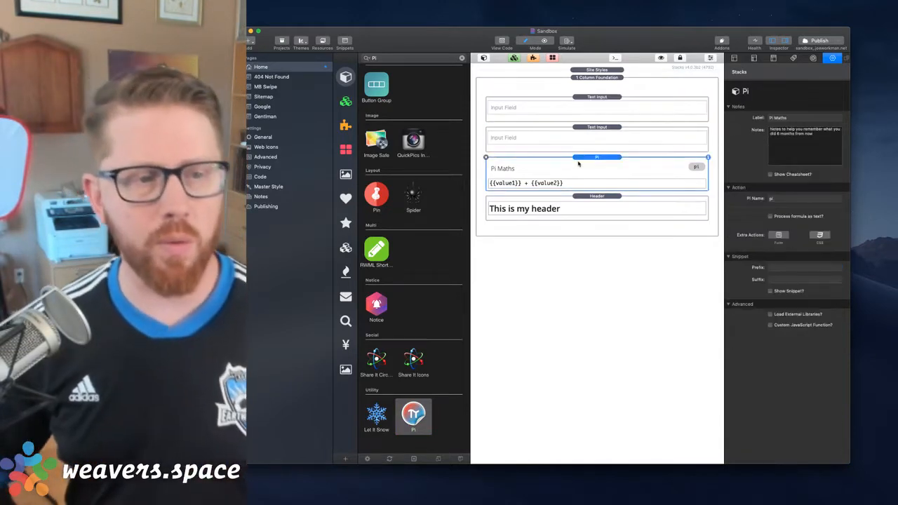
click(597, 106)
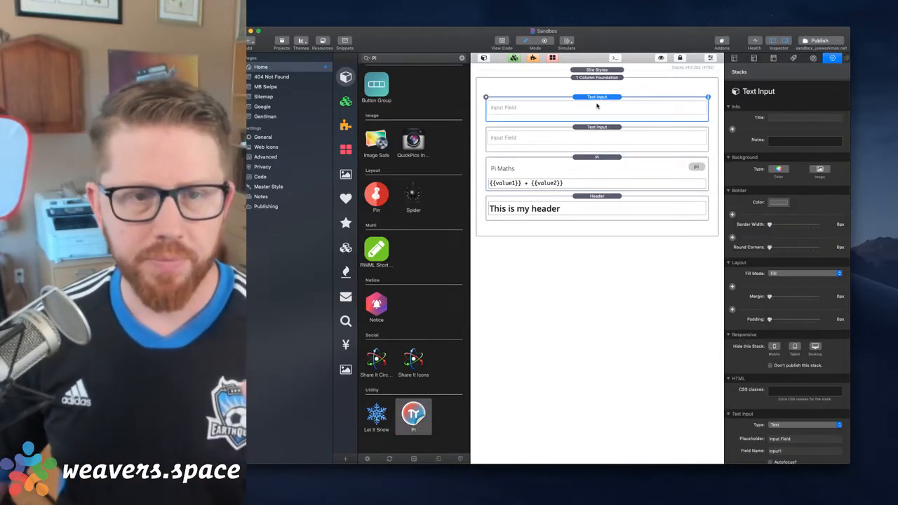
click(597, 132)
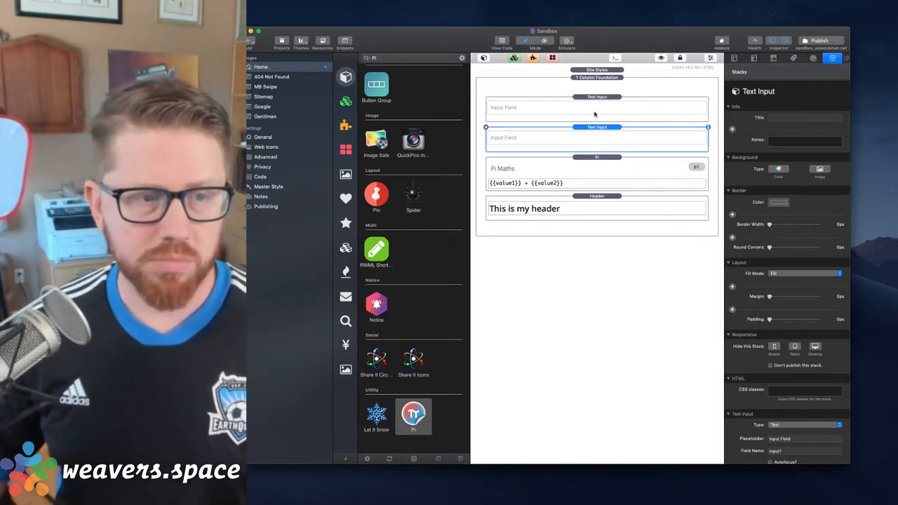
click(594, 114)
click(591, 138)
click(599, 108)
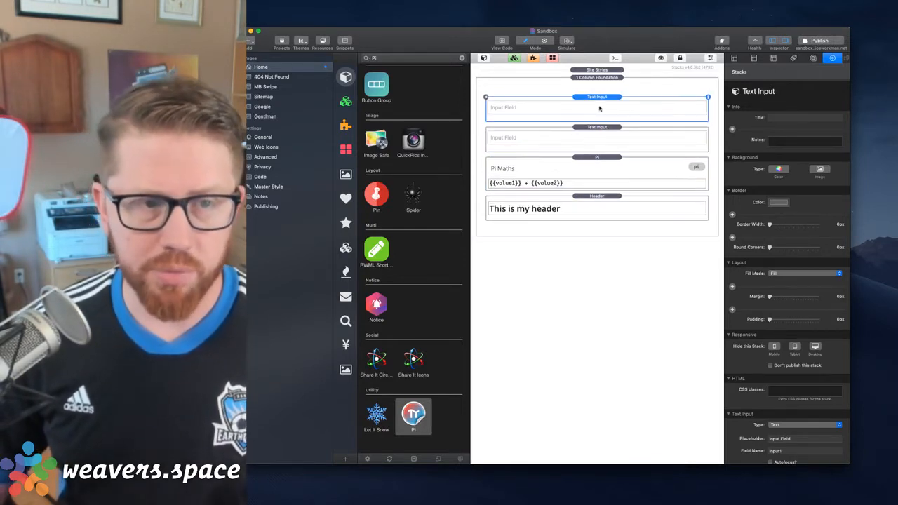
scroll(787, 322, down, 3)
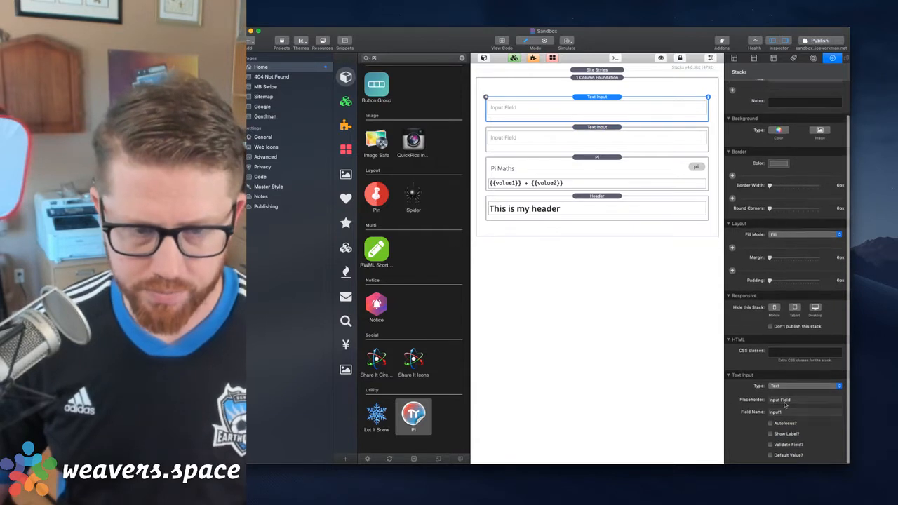
Set the second Text Input stack's field name to input2
click(591, 137)
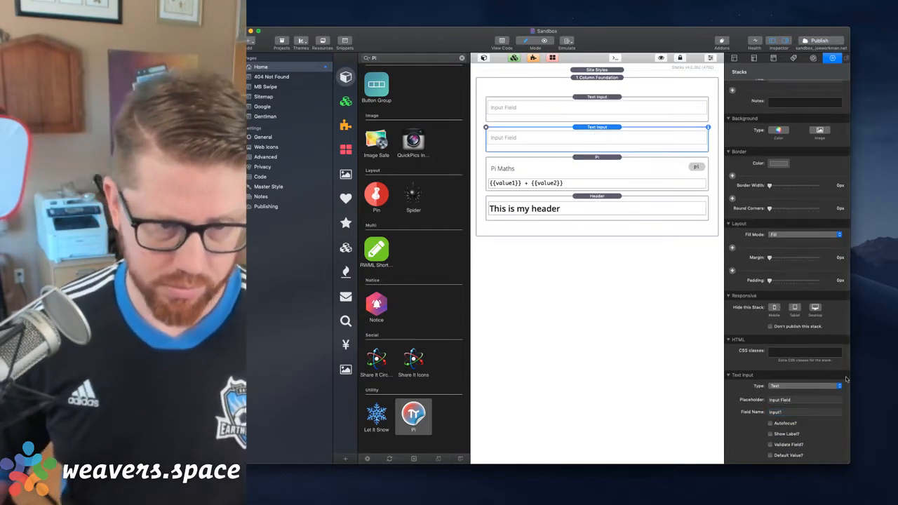
click(788, 413)
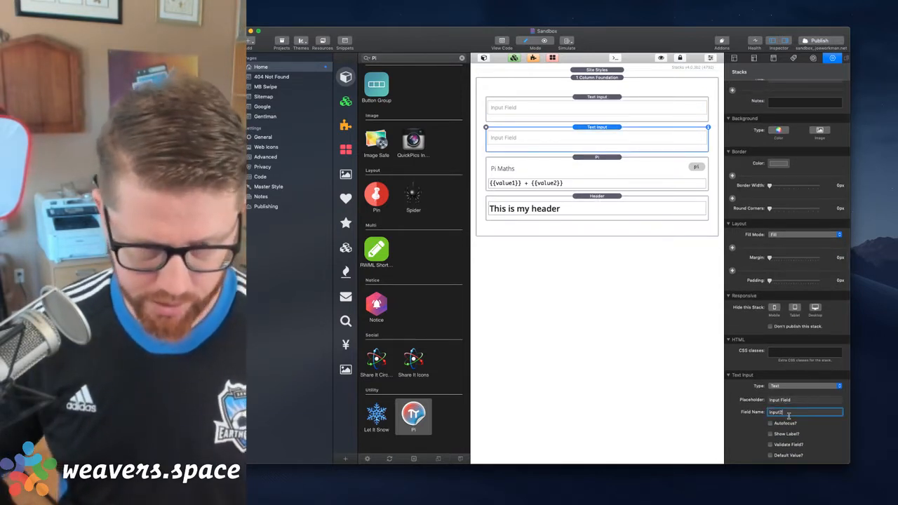
key(Return)
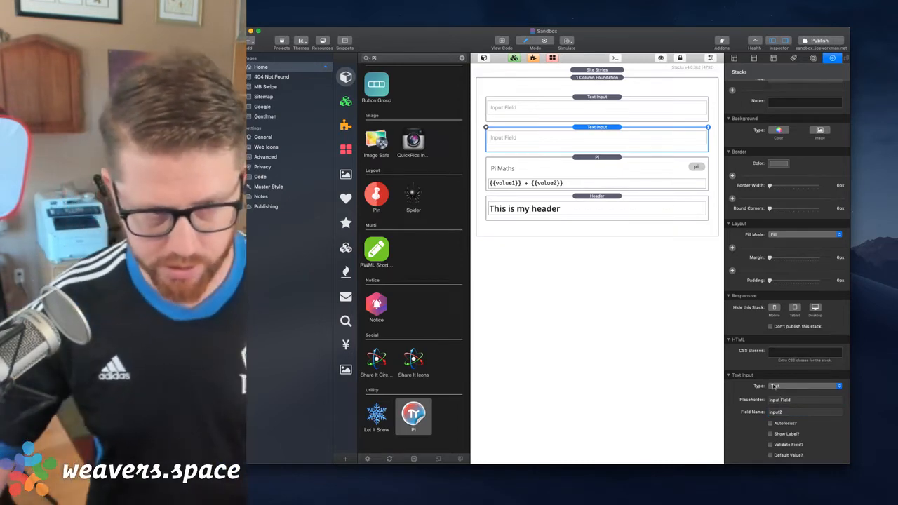
Change the Pi stack's formula to {{input1}} + {{input2}} and apply the edit
click(619, 168)
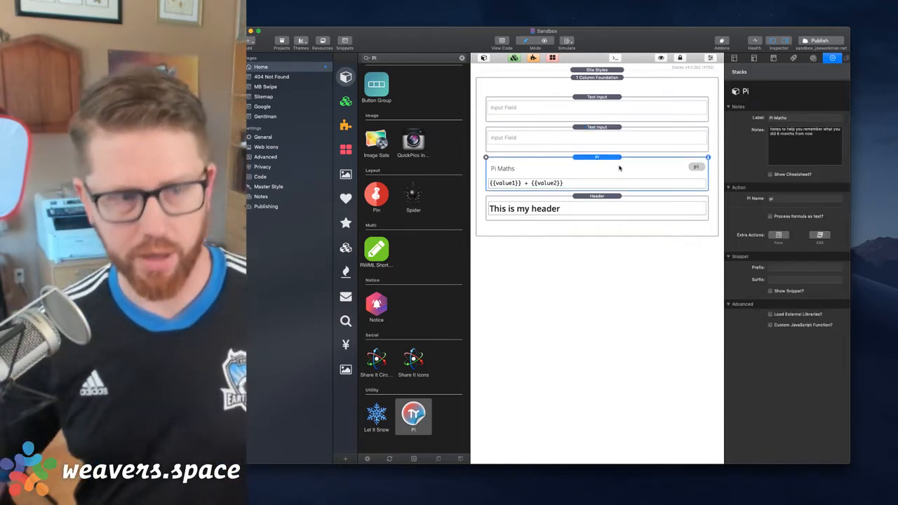
double_click(515, 184)
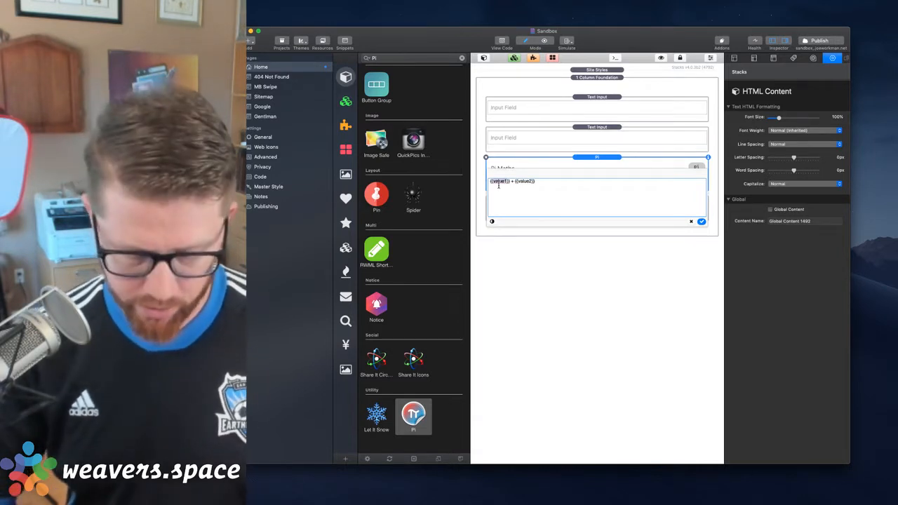
text(input)
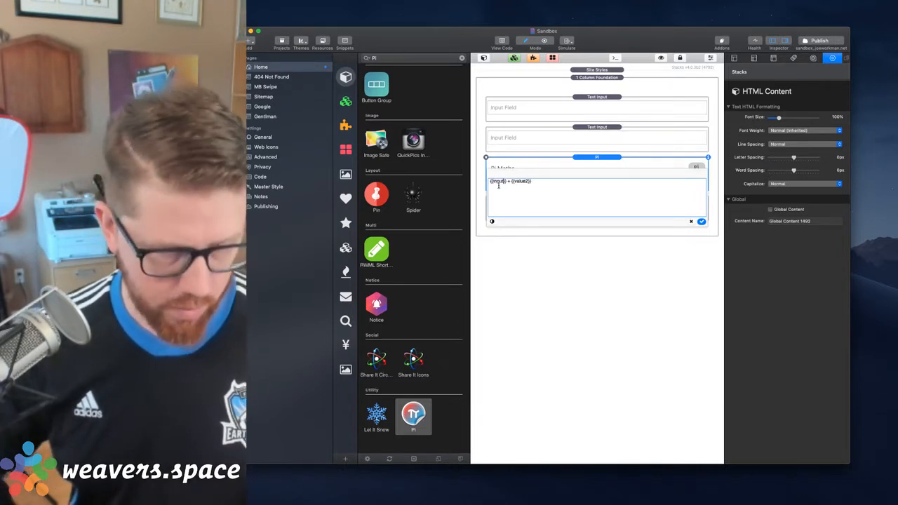
text(1)
double_click(523, 181)
text(in)
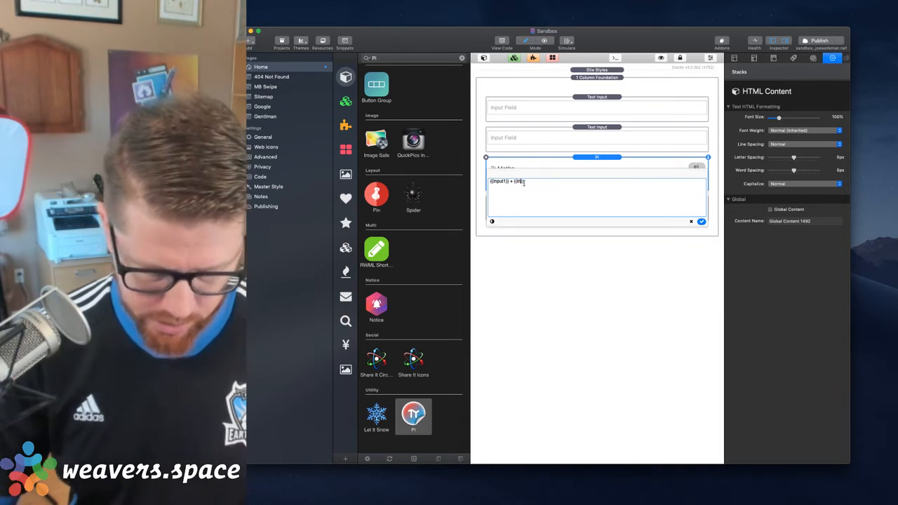
text(put2)
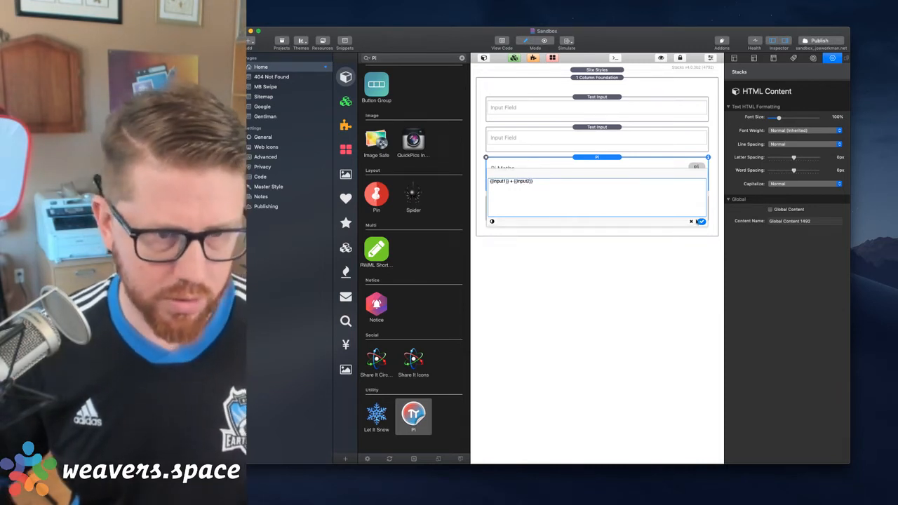
click(701, 221)
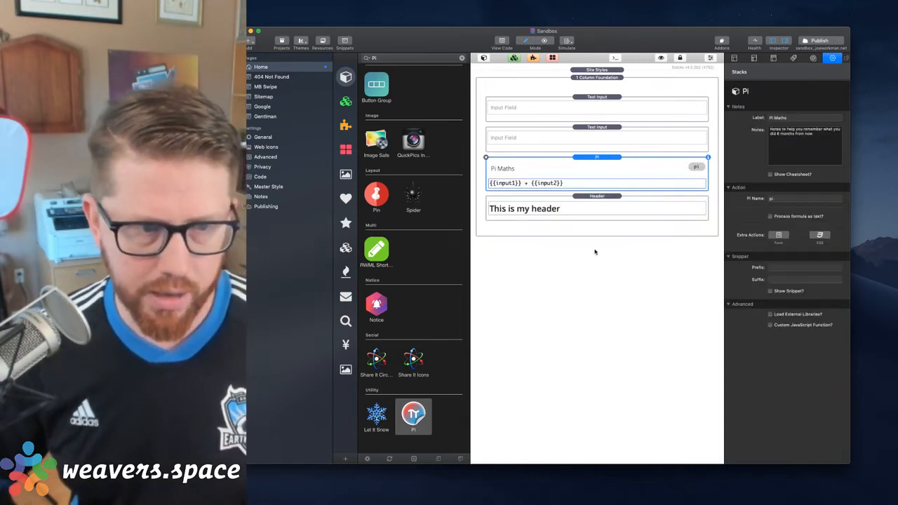
Check the Pi stack's name and bring up the Header stack's class settings
click(586, 200)
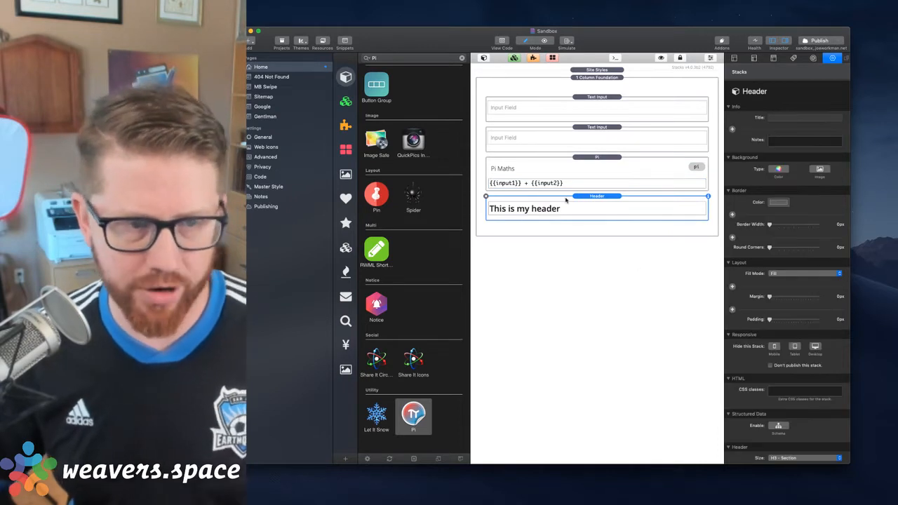
click(584, 174)
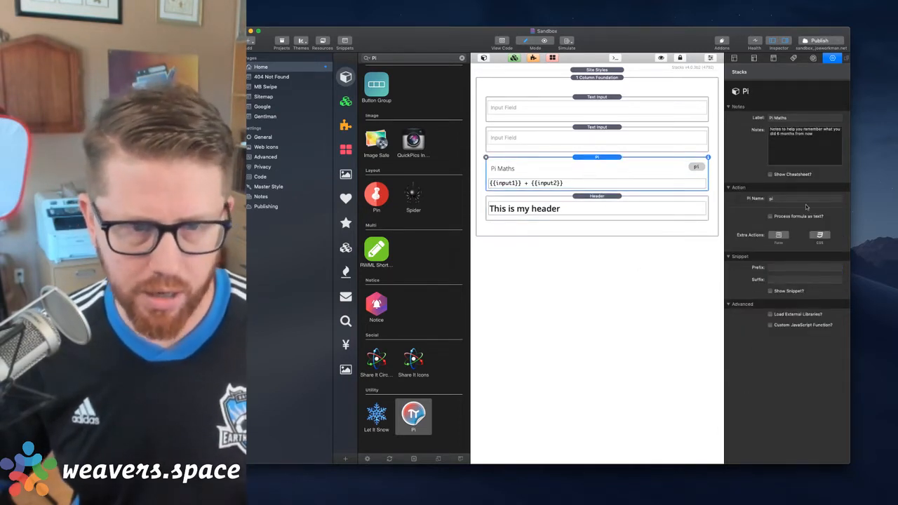
click(561, 204)
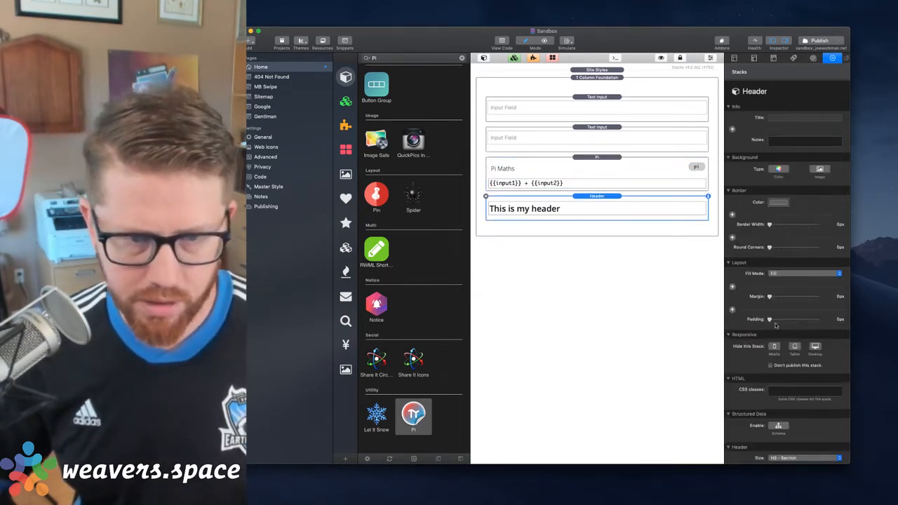
scroll(775, 324, down, 5)
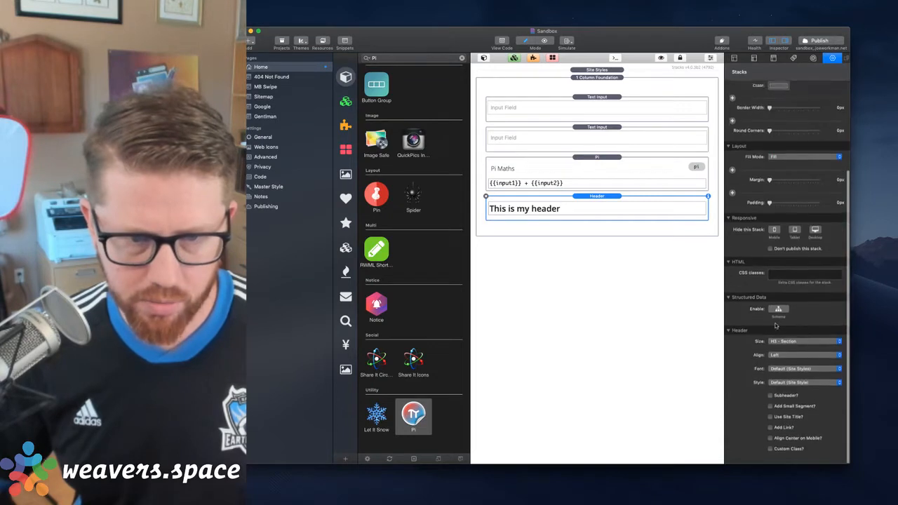
click(781, 280)
text(pi)
key(BackSpace)
key(BackSpace)
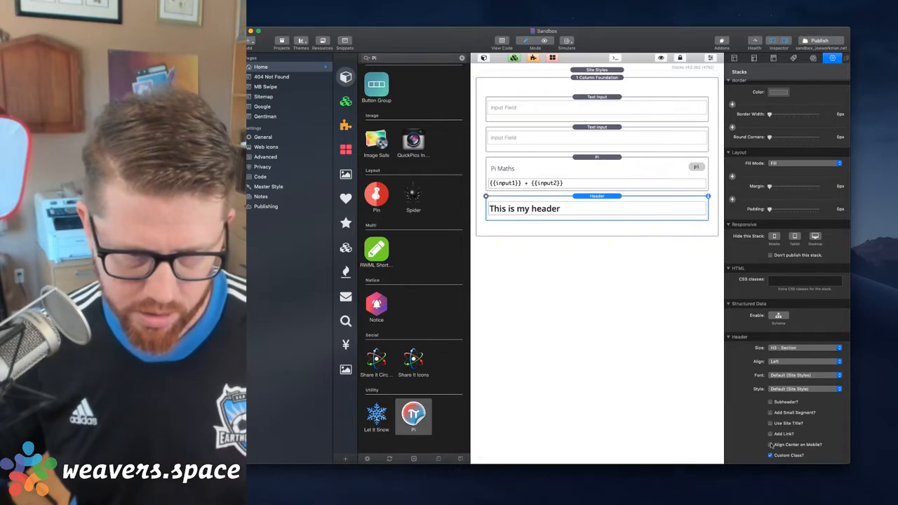
Enable a custom class on the Header stack and enter the class that references the Pi stack named pi
scroll(771, 444, down, 2)
click(772, 455)
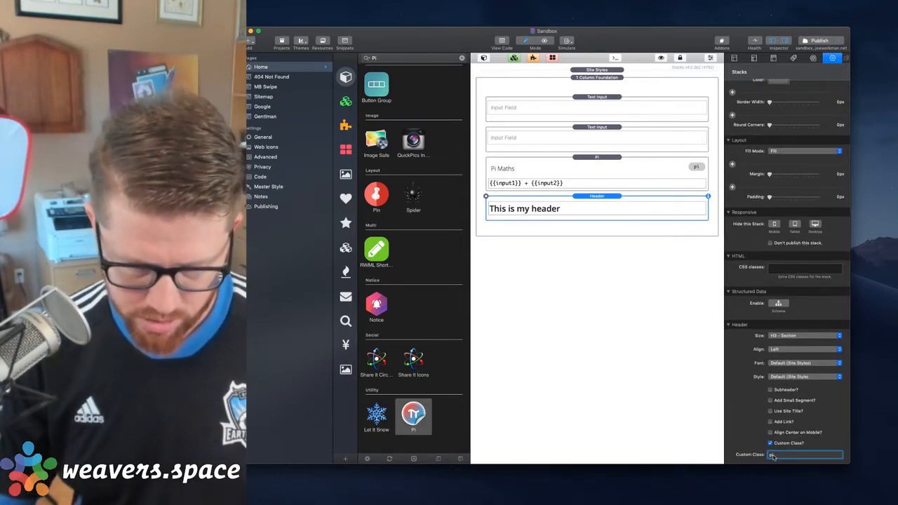
key(Return)
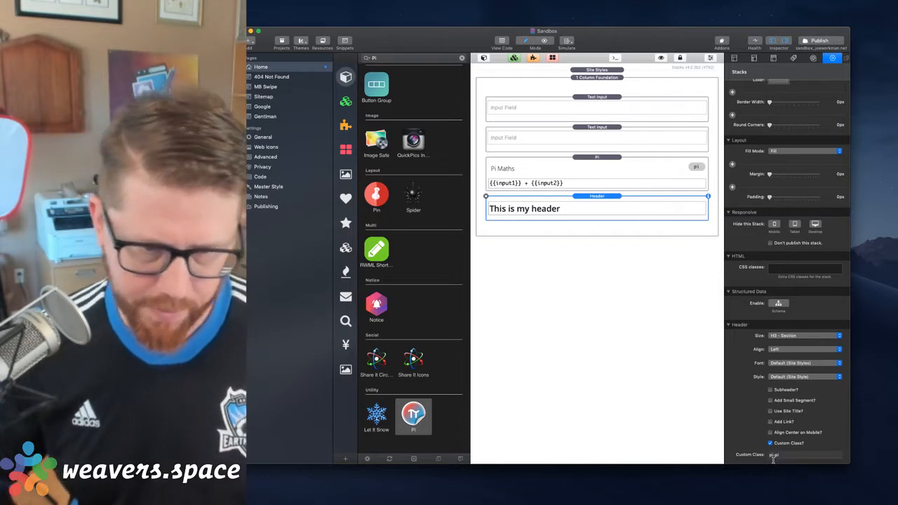
Select the Pi stack and preview the Home page in a Safari window
click(598, 158)
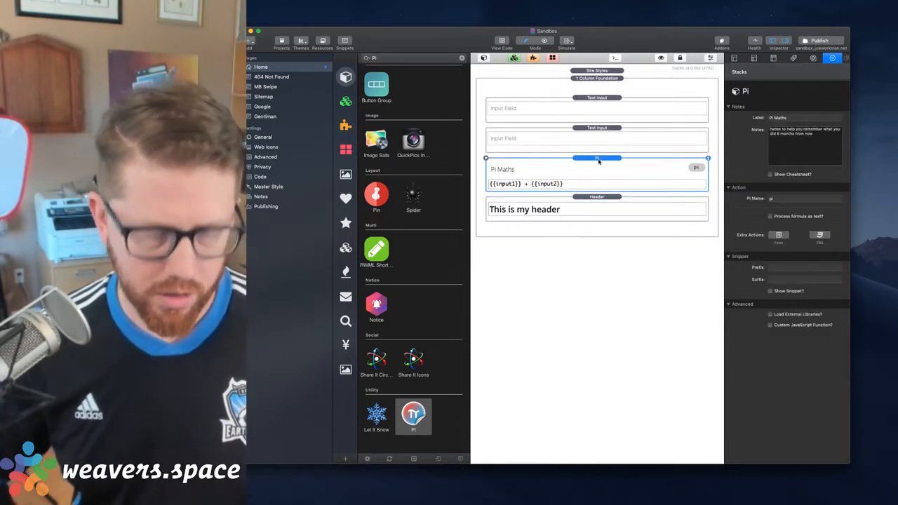
key(super+r)
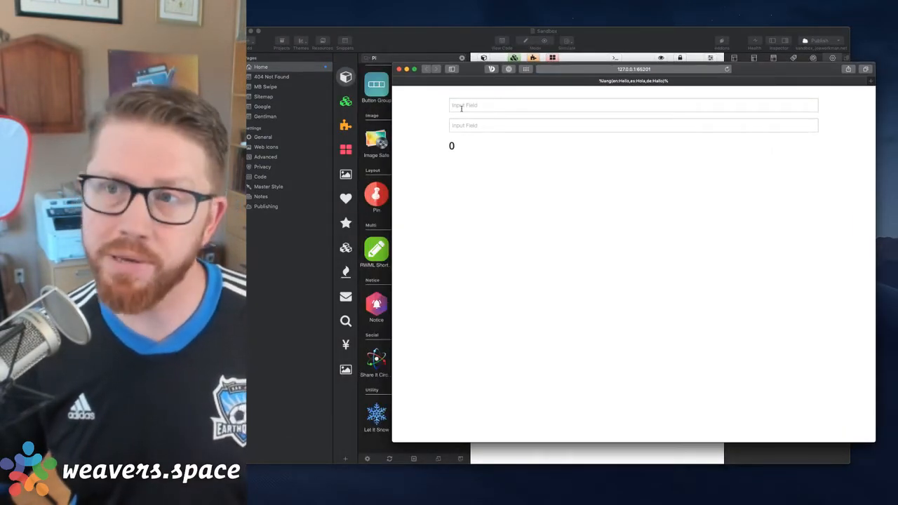
Test the previewed sum by entering 4 in the first input field and 5 in the second
click(461, 108)
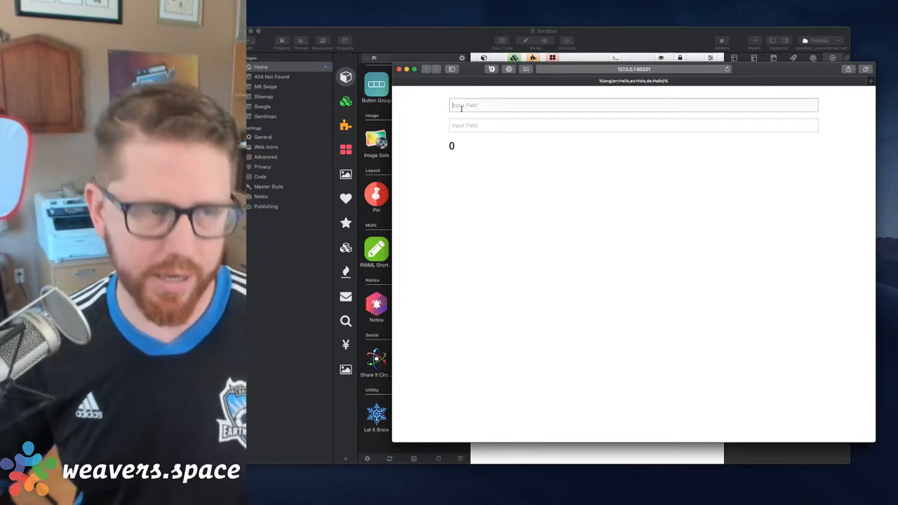
text(4)
key(Tab)
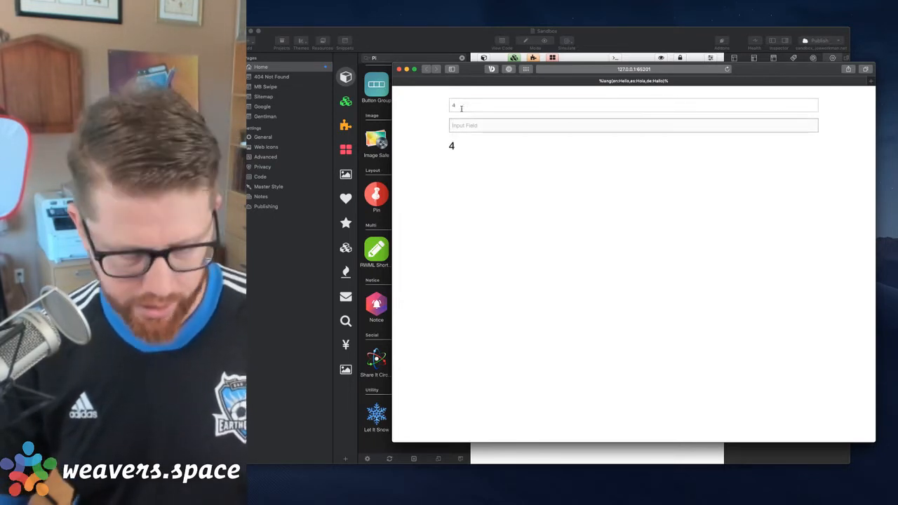
text(5)
key(Tab)
click(465, 166)
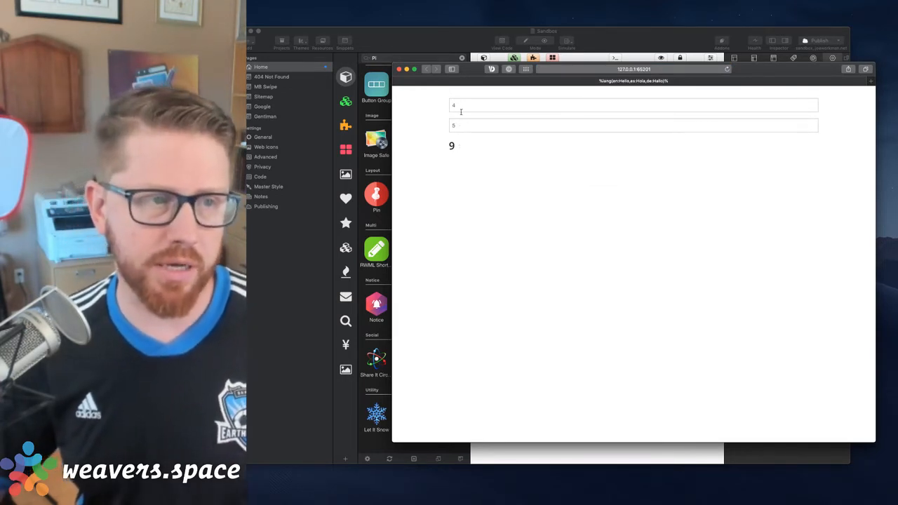
Replace the first preview field's value with the text hello and commit it to test the formula with text
click(461, 111)
key(BackSpace)
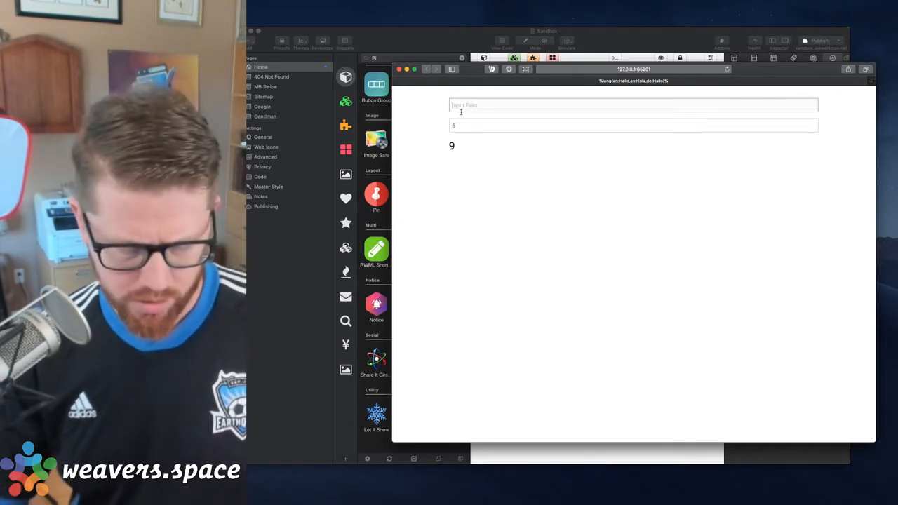
text(hello)
key(BackSpace)
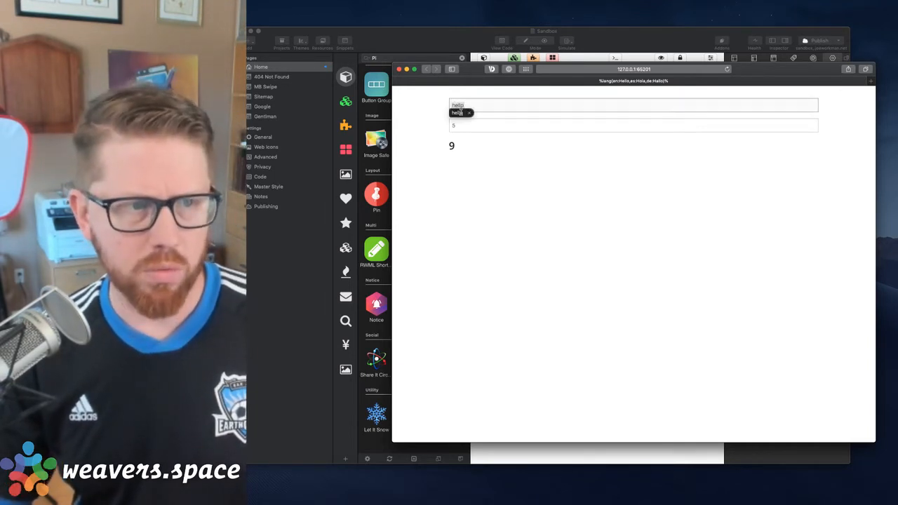
key(Tab)
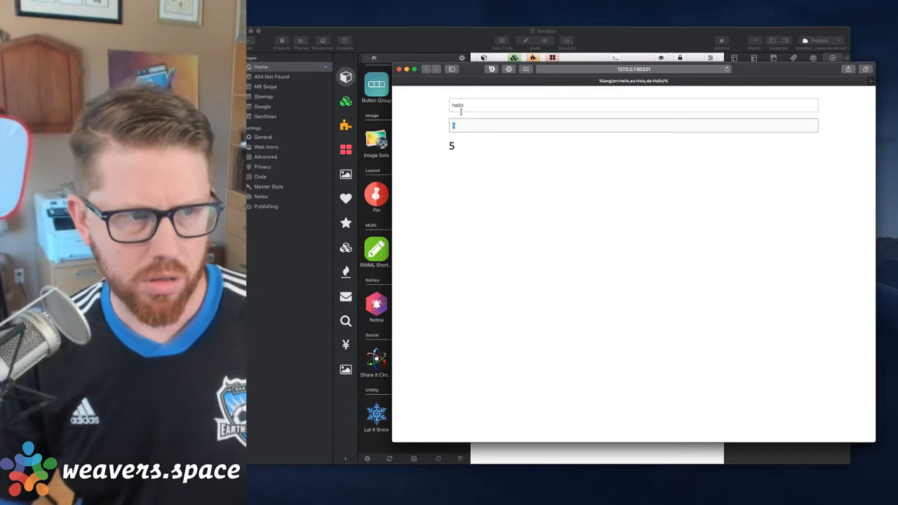
click(462, 108)
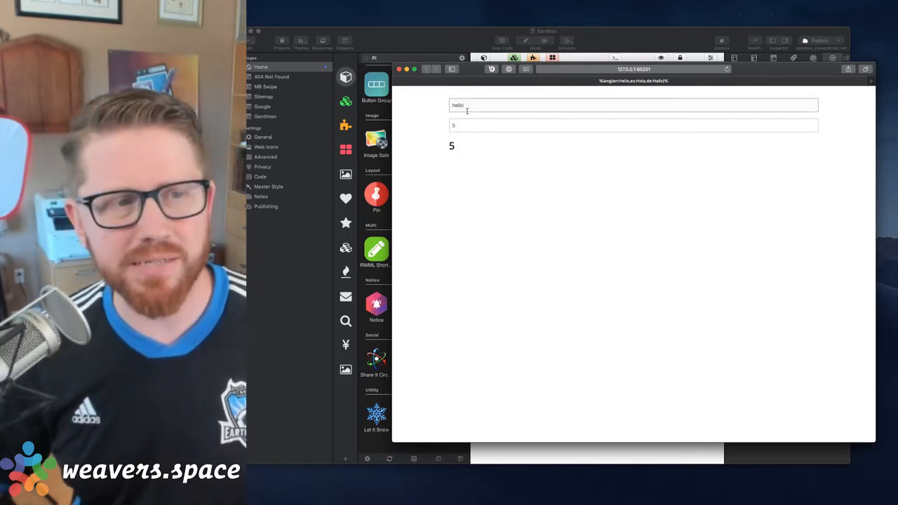
drag(468, 110, 392, 110)
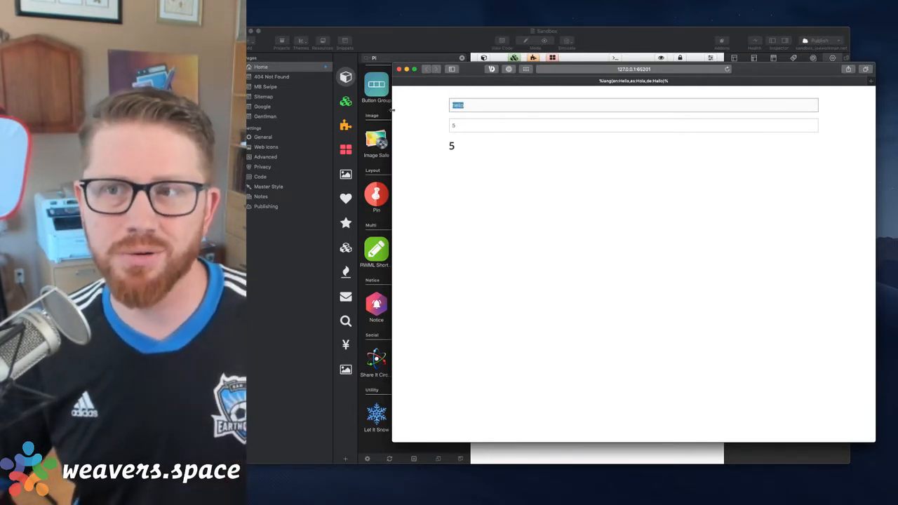
Replace the second preview field's value with there and commit it so both inputs contain text
click(473, 126)
key(BackSpace)
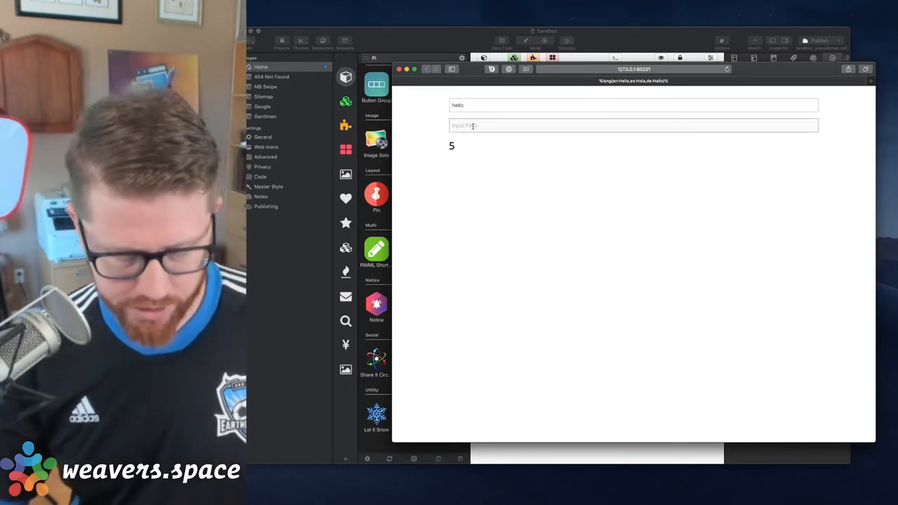
text(there)
key(Tab)
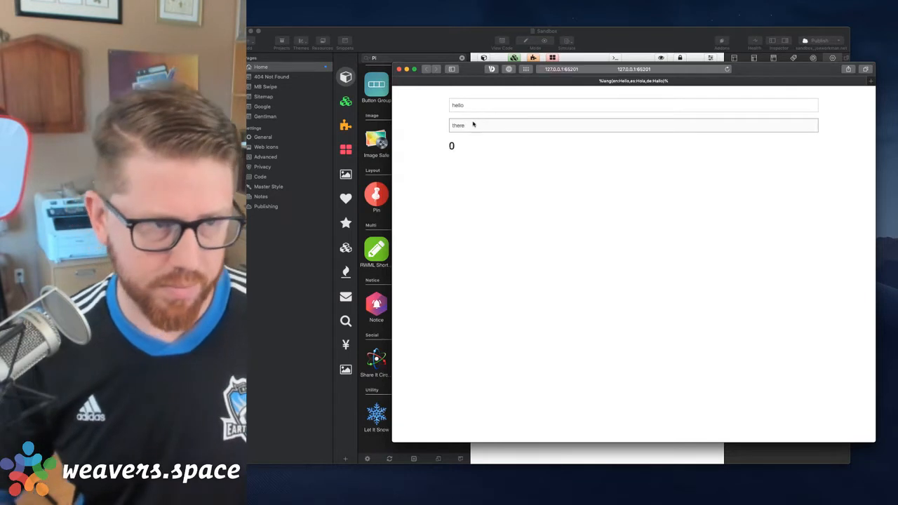
click(485, 159)
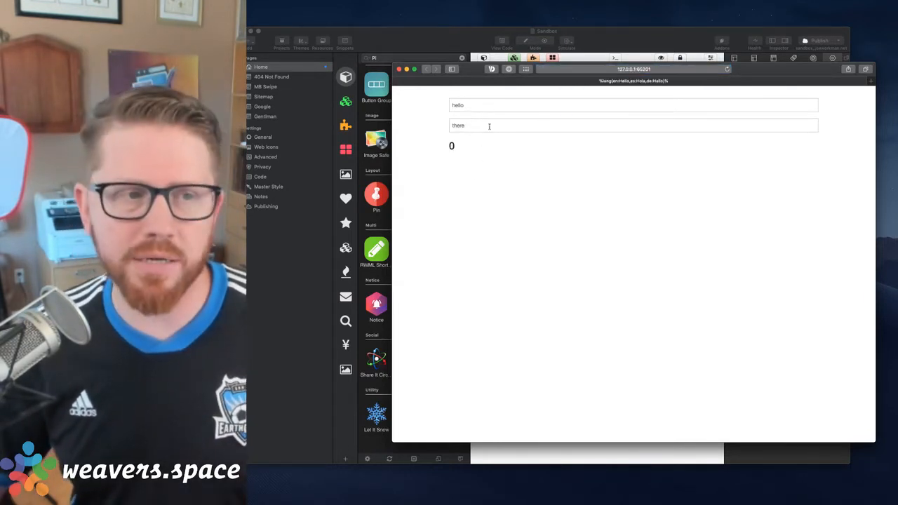
click(485, 125)
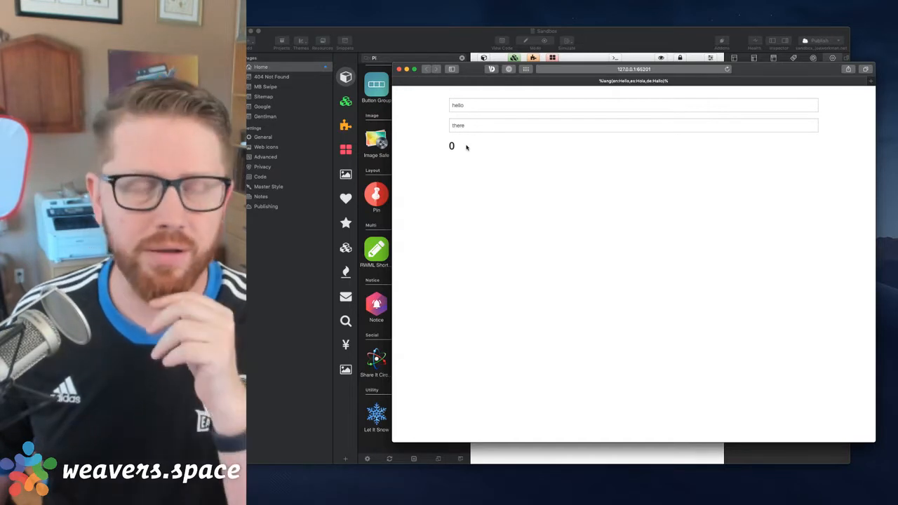
Switch back to the RapidWeaver window with the Sandbox project and reposition it so the Home page layout is in view
click(439, 36)
drag(440, 37, 537, 182)
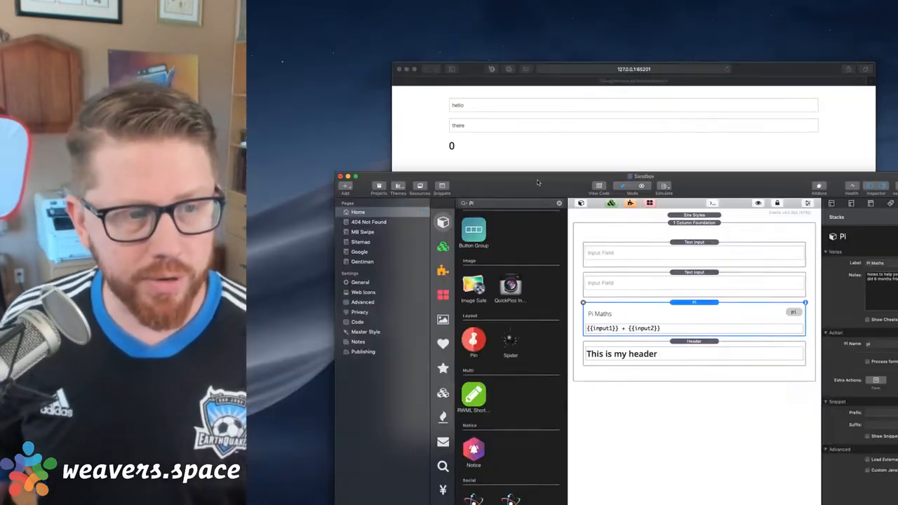
double_click(537, 183)
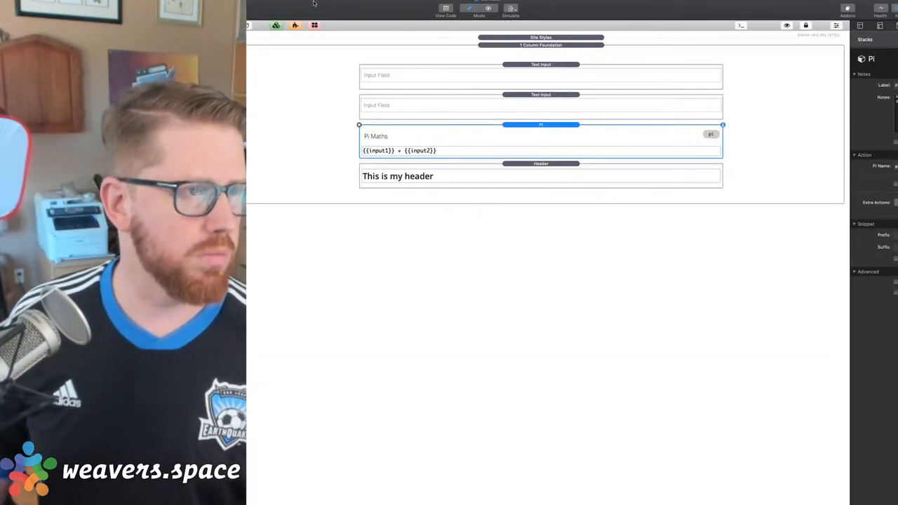
double_click(314, 3)
drag(509, 168, 488, 44)
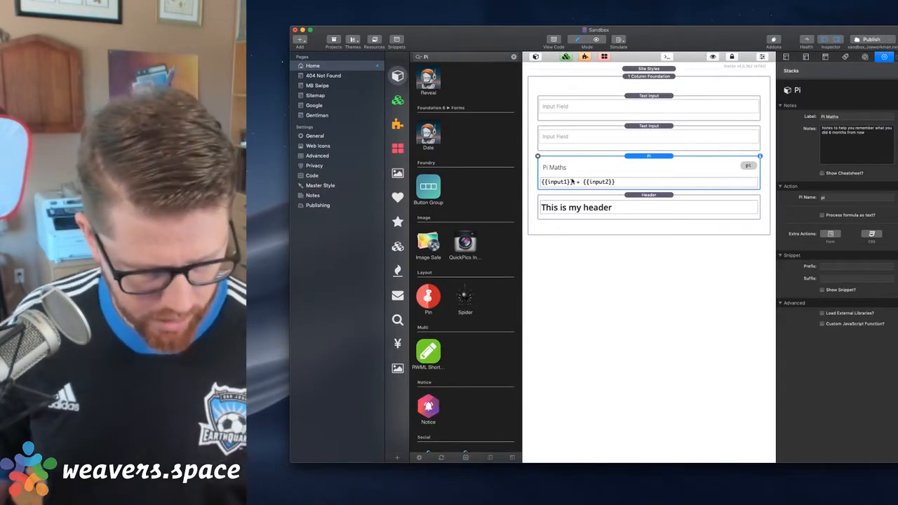
Compare the Pi stack's formula with the field names set on the two Text Input stacks
scroll(572, 181, up, 5)
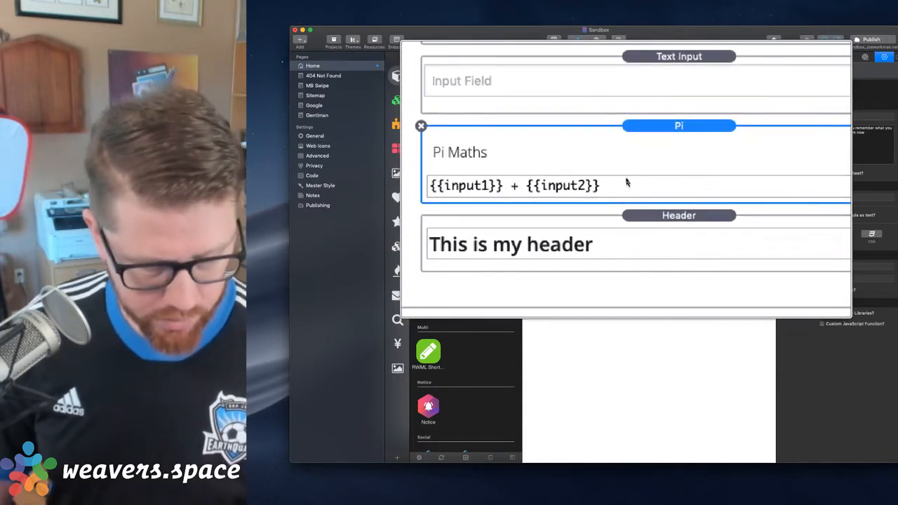
click(638, 104)
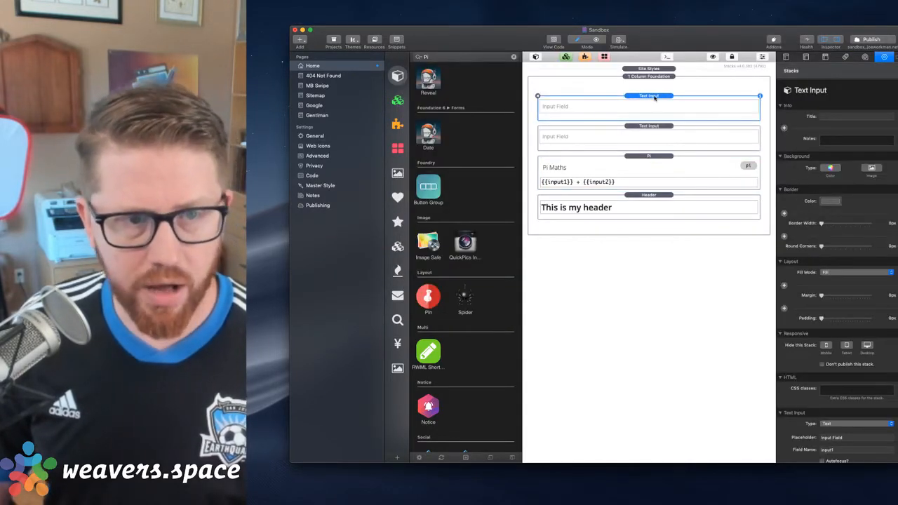
scroll(831, 406, down, 3)
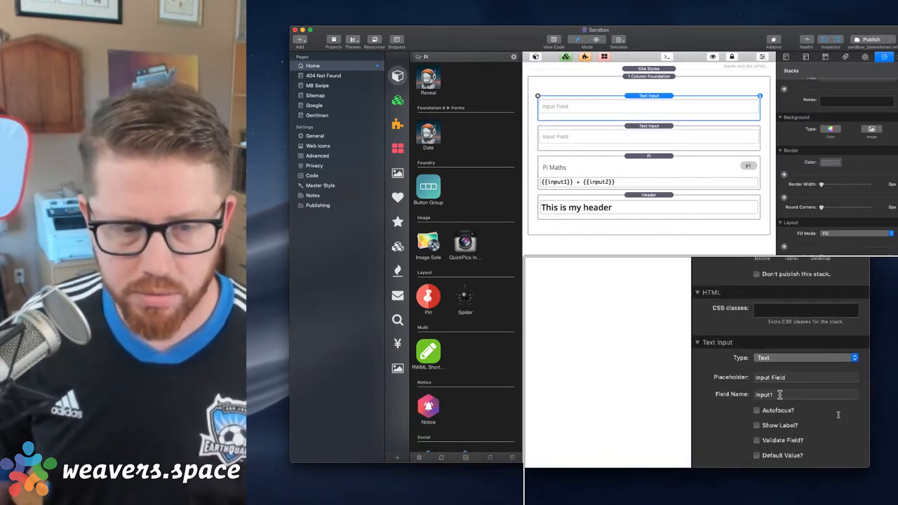
click(652, 130)
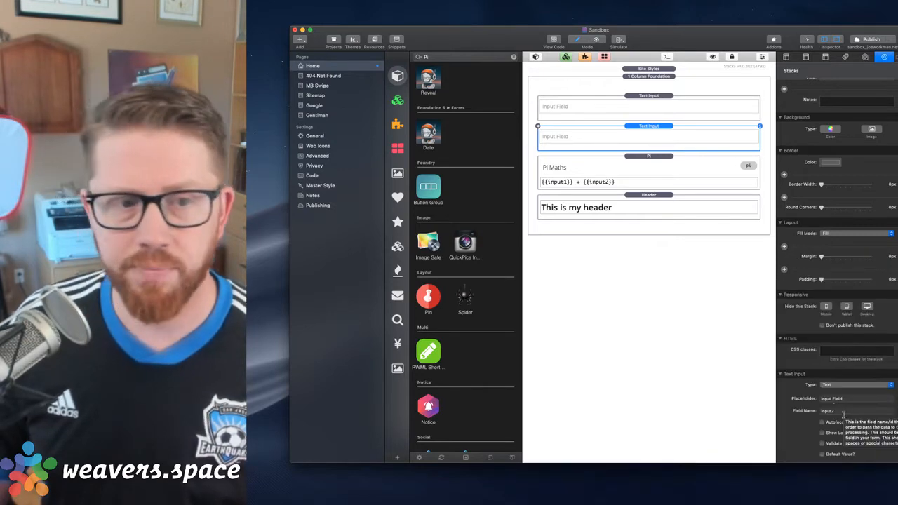
Turn on processing the formula as text for the Pi stack
click(647, 175)
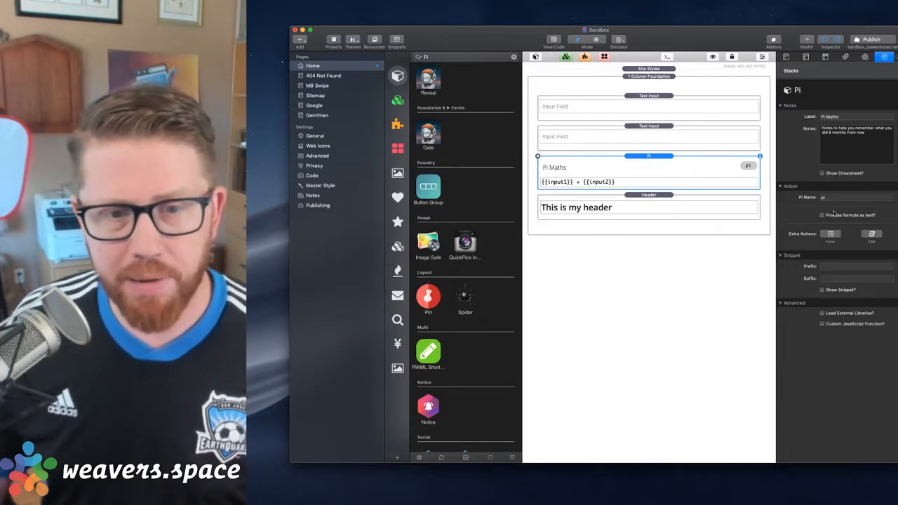
mouse_move(824, 216)
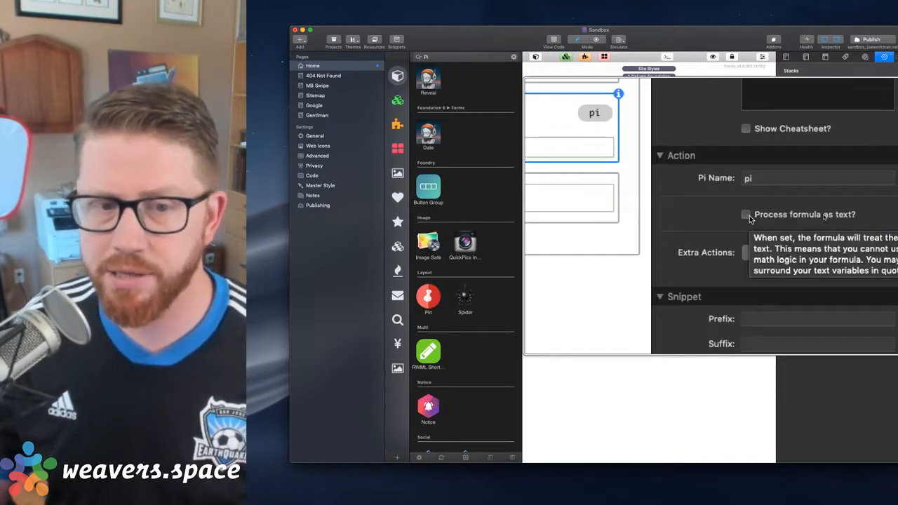
click(748, 215)
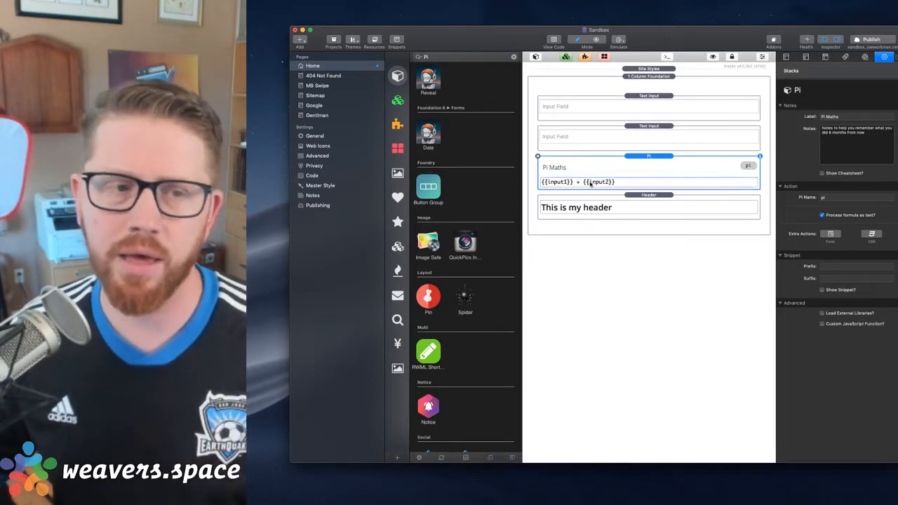
Wrap both variables in the Pi formula in double quotes, giving "{{input1}}" + "{{input2}}", and apply the edit
double_click(590, 182)
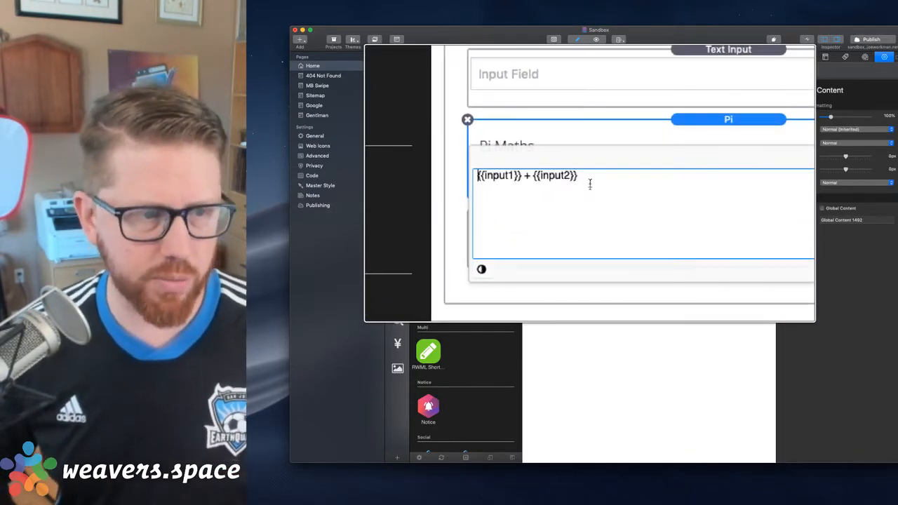
text(")
key(alt+Right)
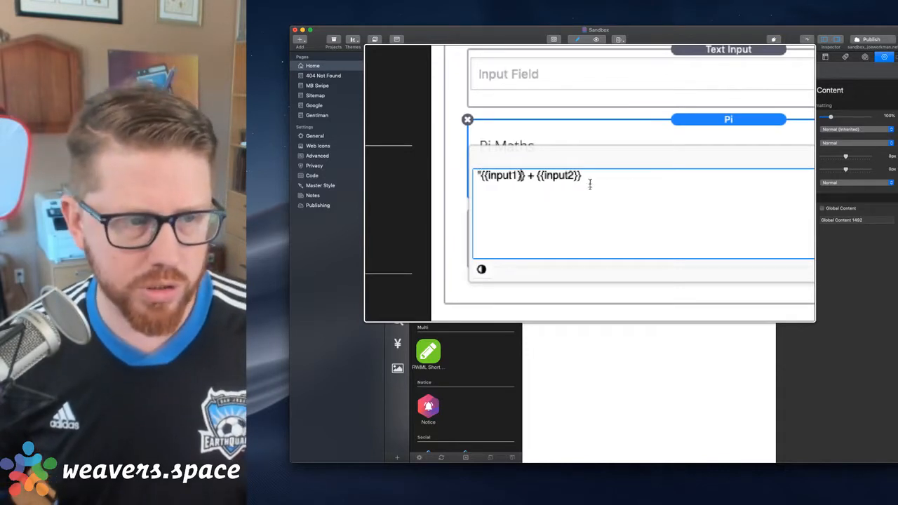
text(")
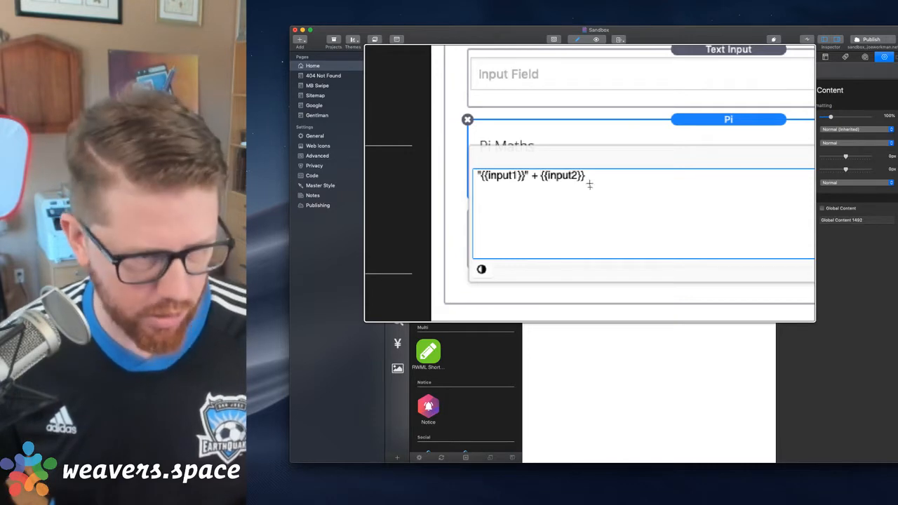
scroll(589, 184, down, 5)
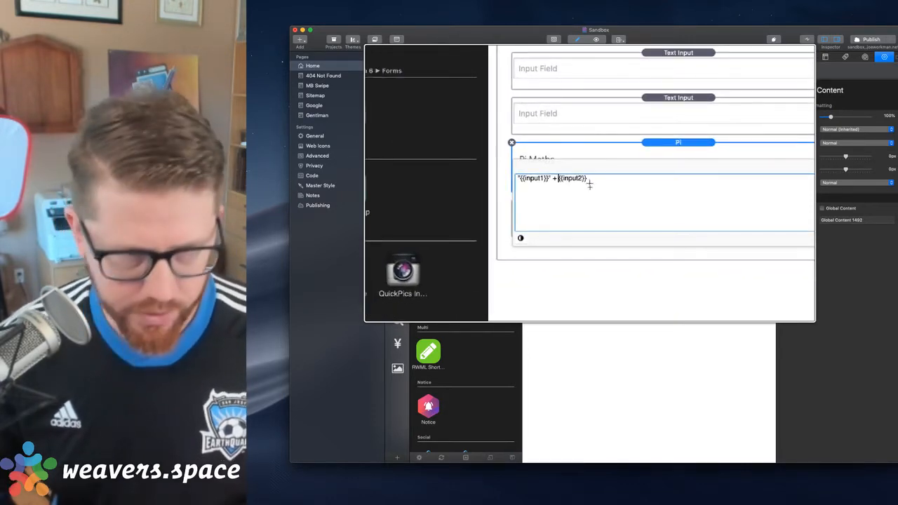
click(589, 184)
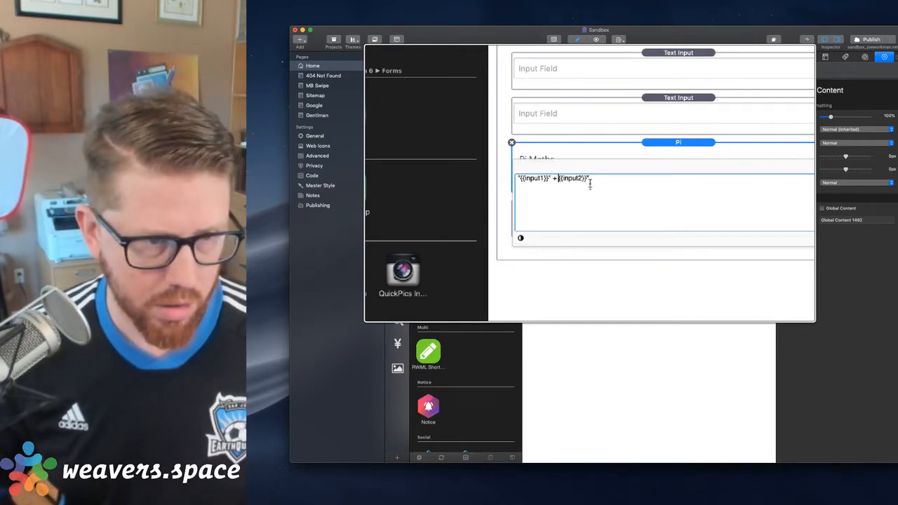
text(")
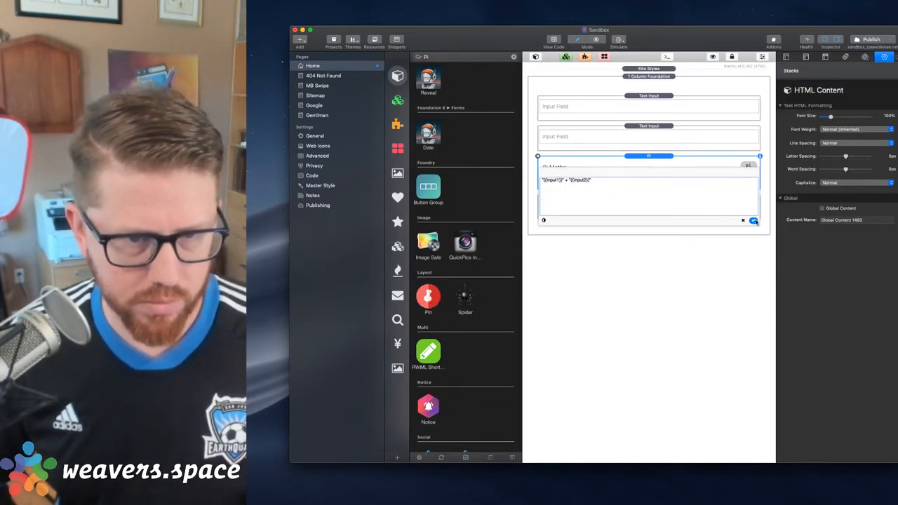
click(753, 221)
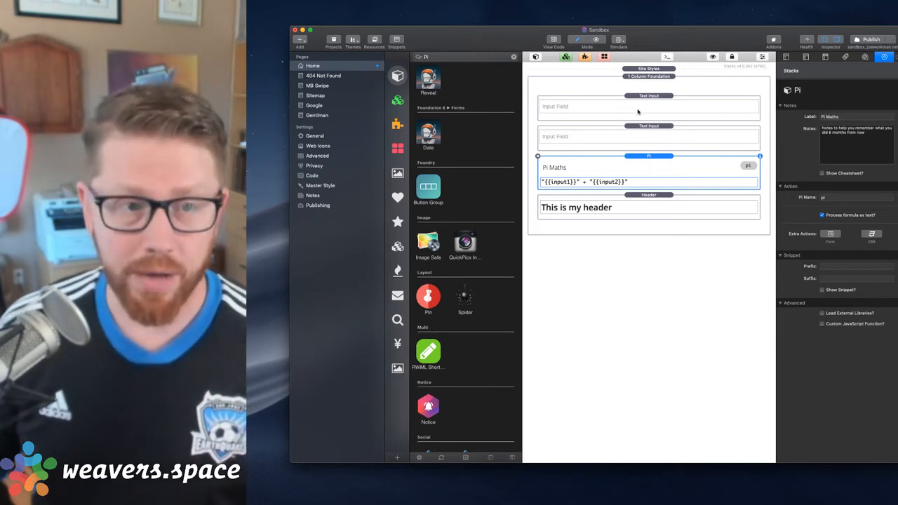
Preview the updated Home page, first in RapidWeaver and then in a Safari window
key(super+r)
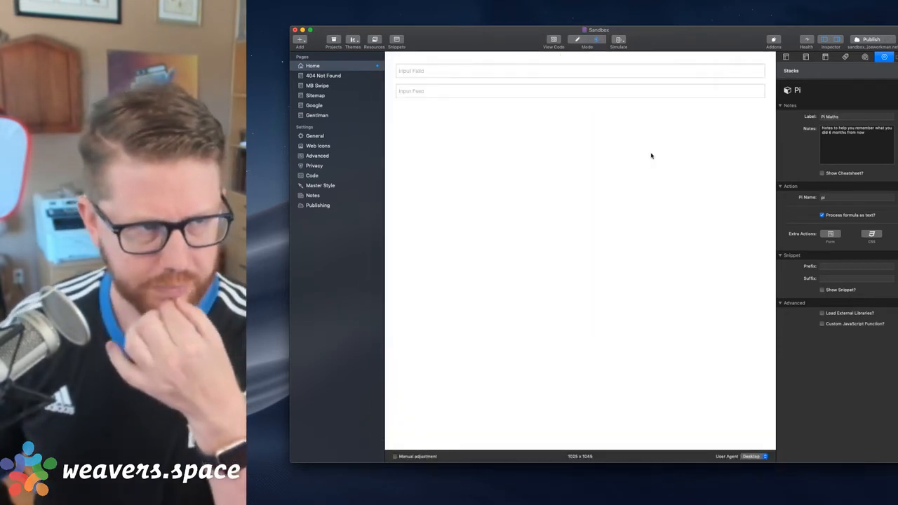
key(super+e)
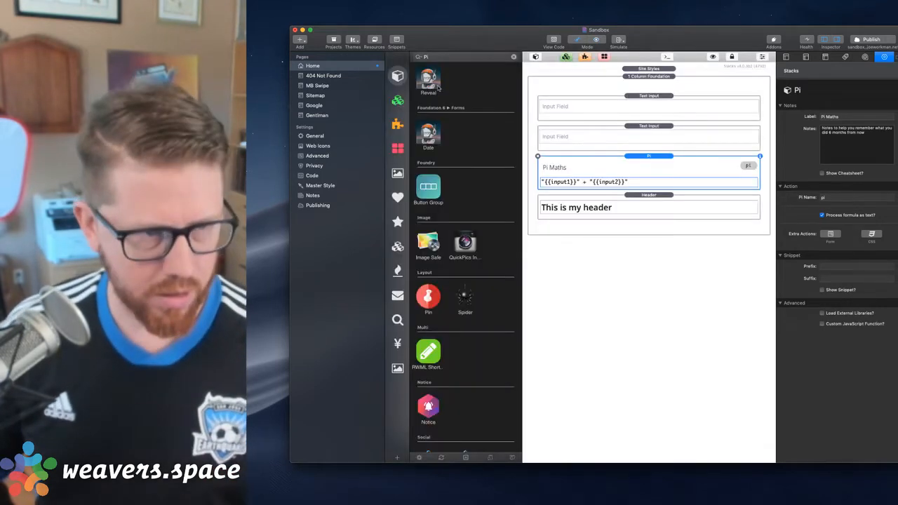
key(super+shift+r)
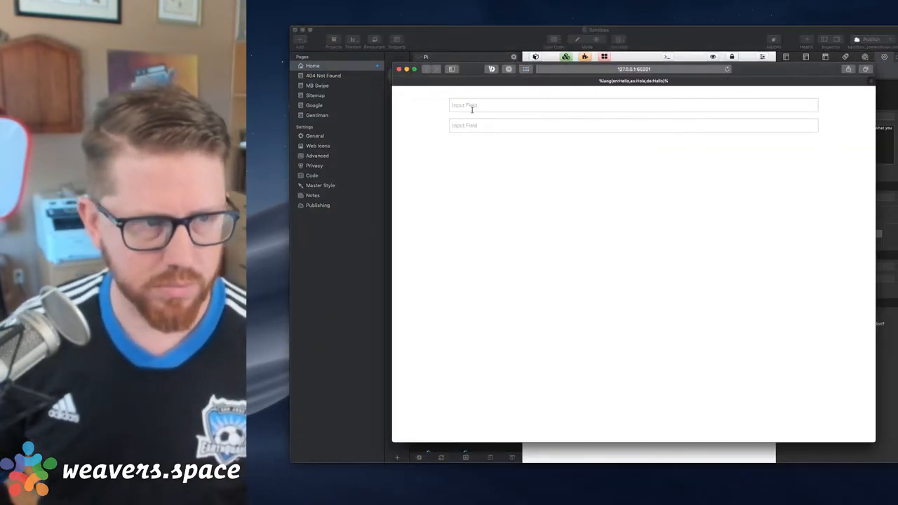
Test the text formula by entering a first name and a last name in the preview's two input fields, and close the preview
click(472, 108)
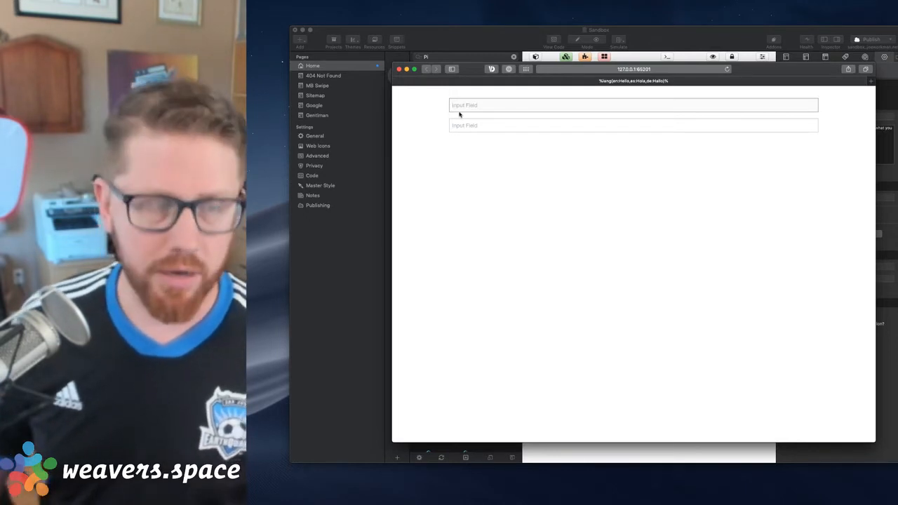
text(Joe)
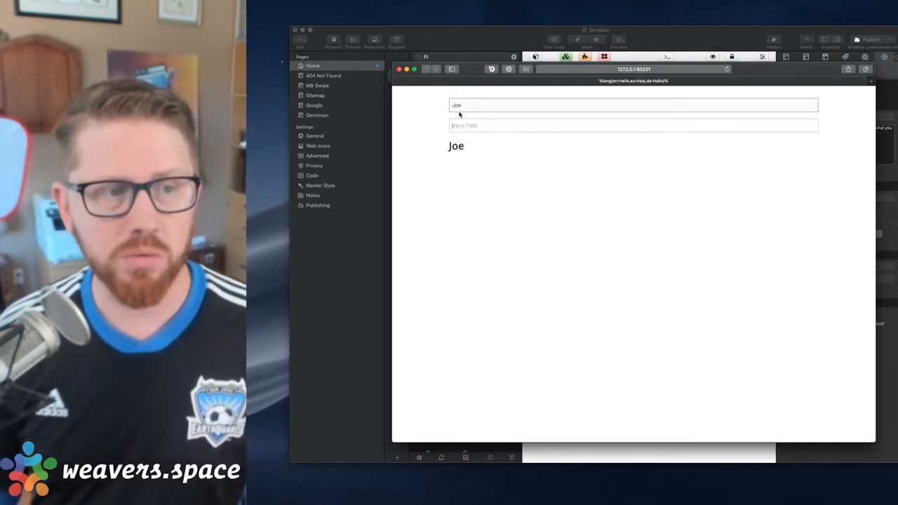
key(Tab)
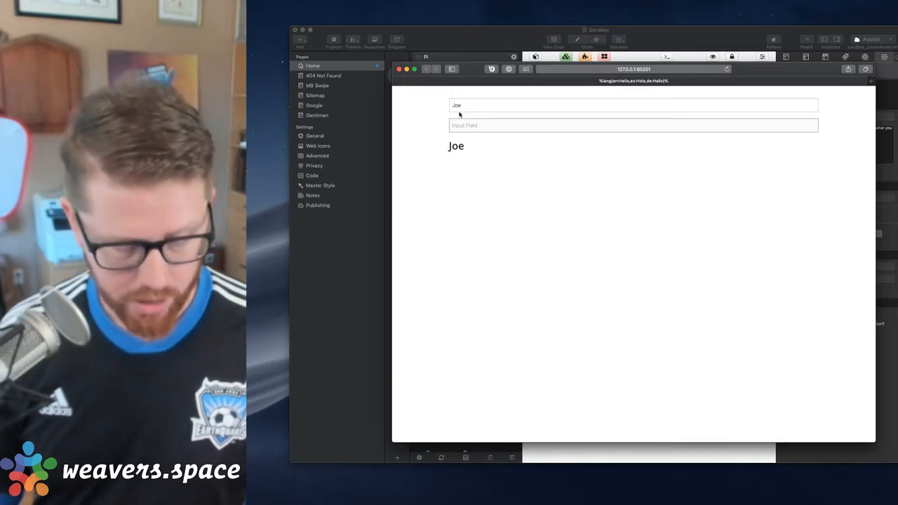
text(Workman)
key(Tab)
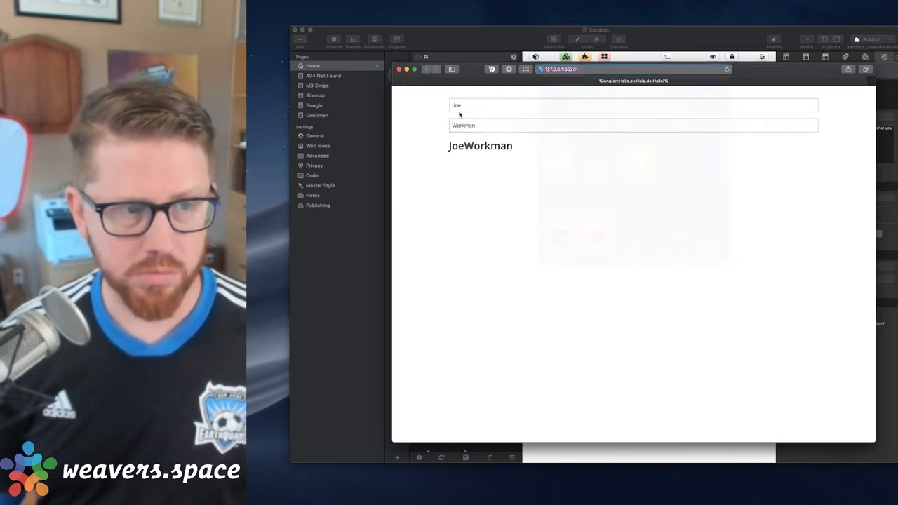
click(475, 175)
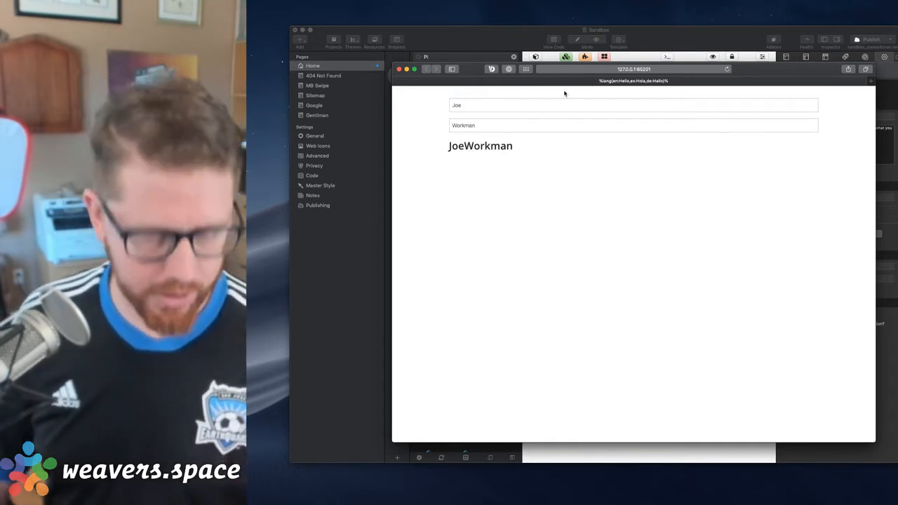
key(super+w)
Add a space inside the second quoted string of the Pi formula, giving "{{input1}}" + " {{input2}}", and apply the edit
click(598, 184)
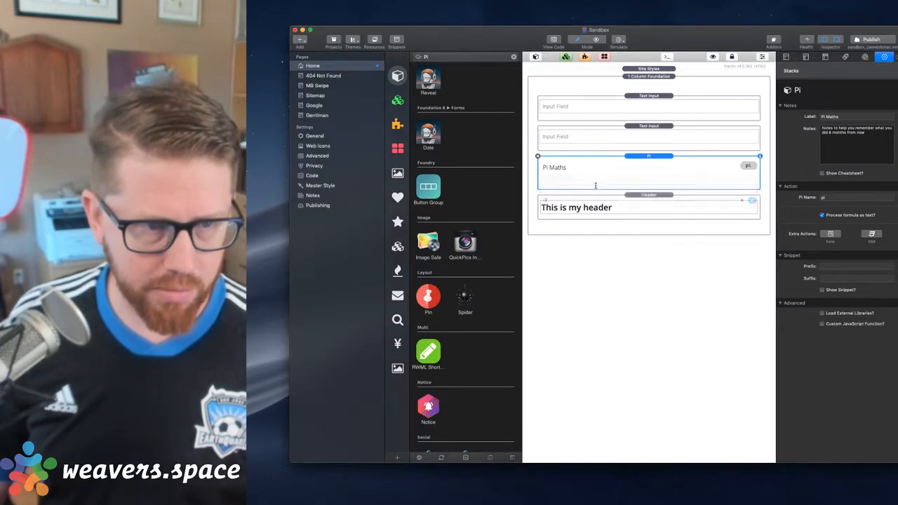
click(596, 184)
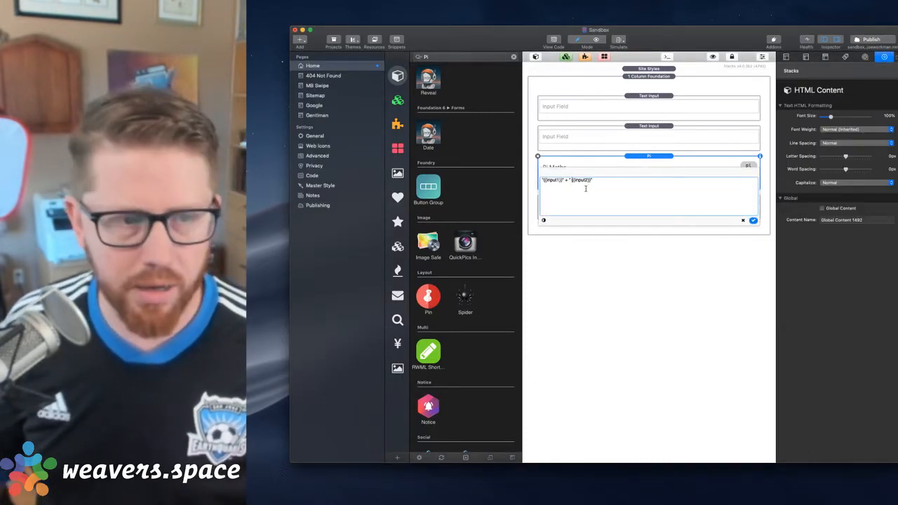
click(753, 220)
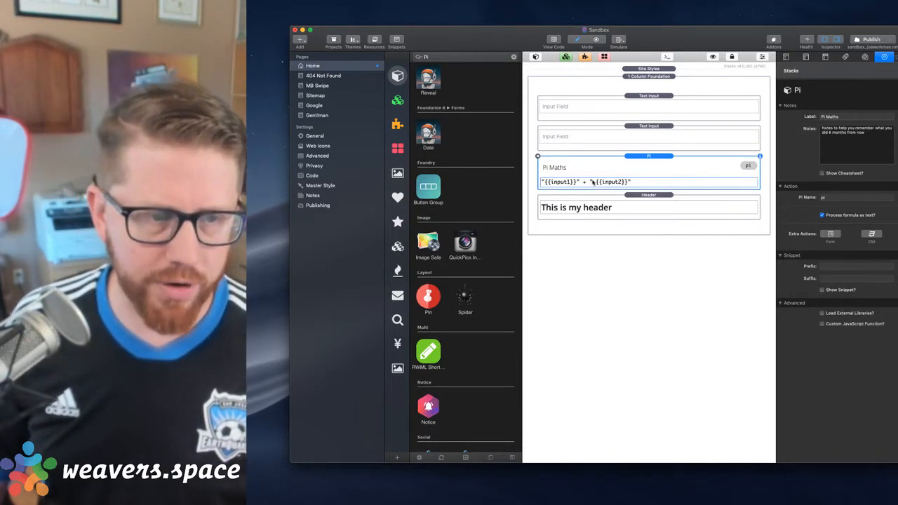
Split the space into its own string in the Pi formula, giving "{{input1}}" + " " + "{{input2}}", and apply the edit
double_click(592, 182)
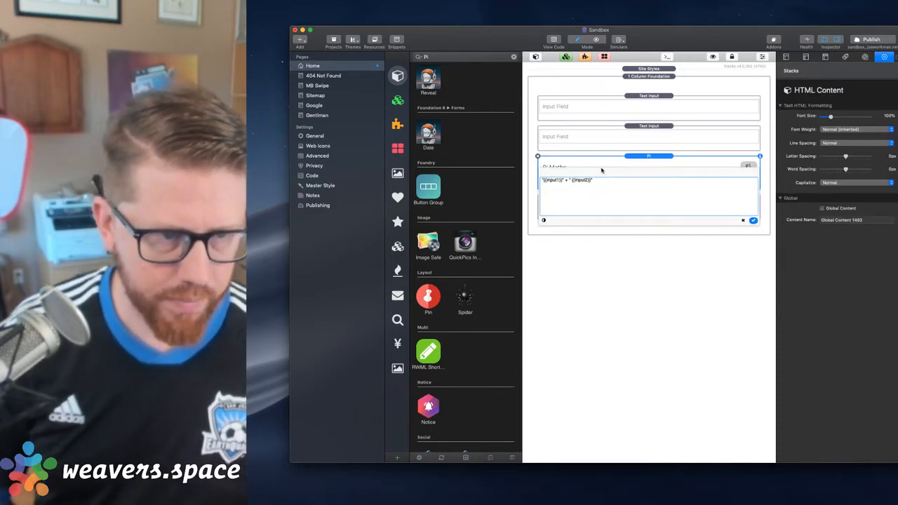
text(")
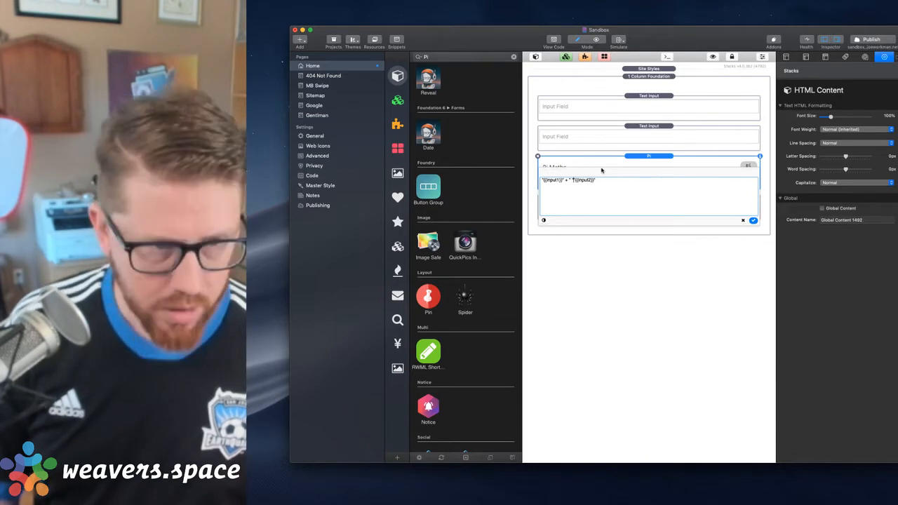
text( +)
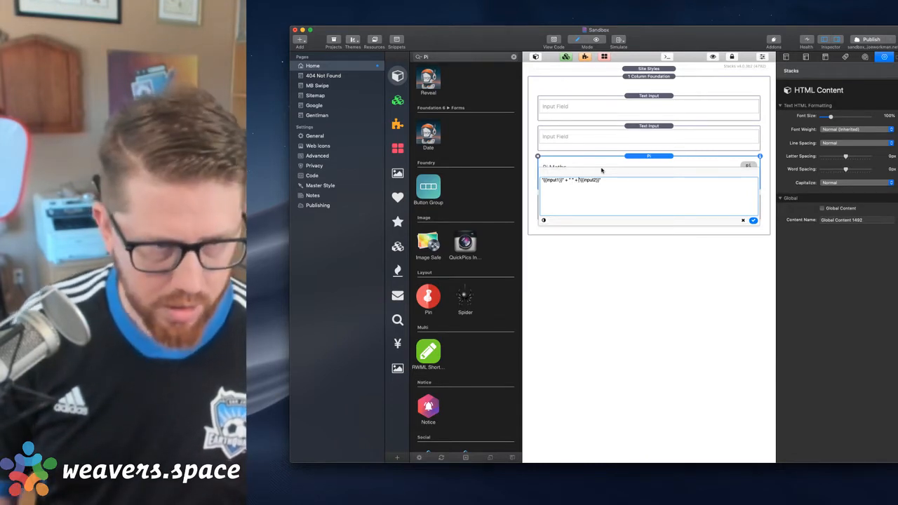
click(753, 220)
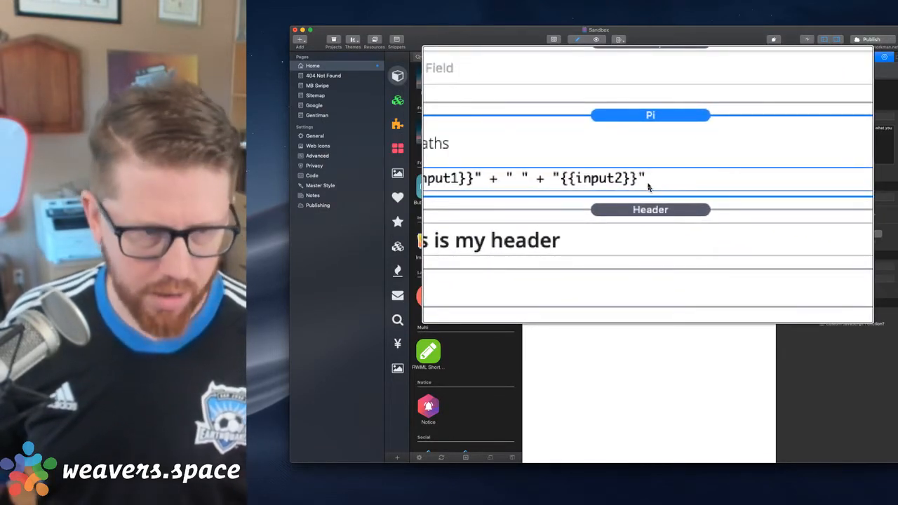
Rewrite the Pi formula as "{{input1}}" + " {{input2}} is cool!" and apply the edit
double_click(608, 183)
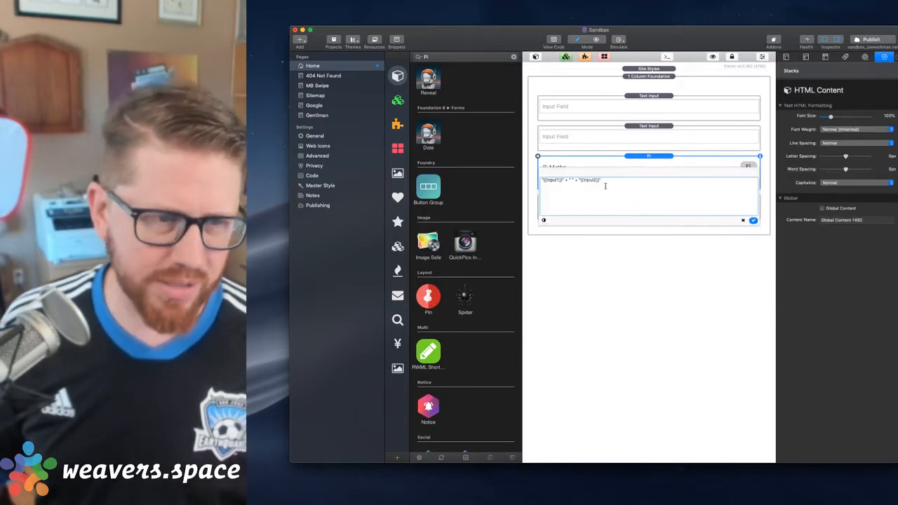
click(579, 181)
key(BackSpace)
key(BackSpace)
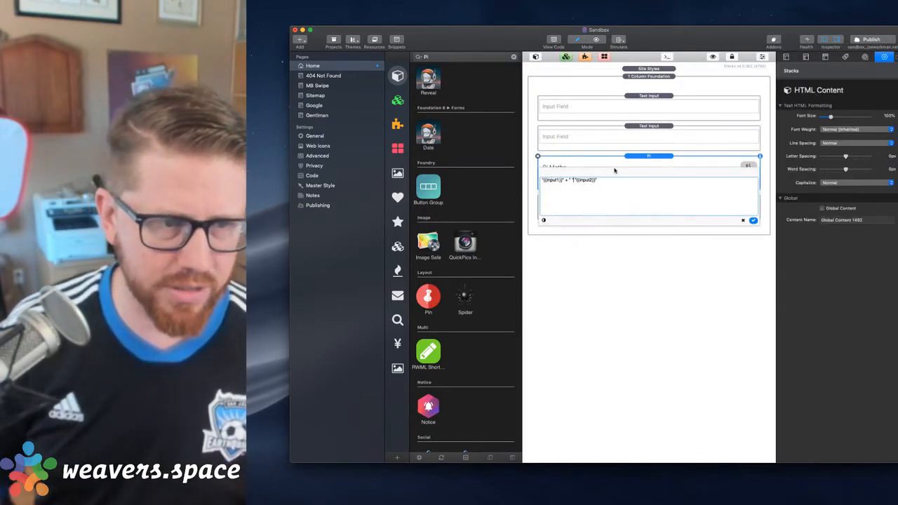
key(BackSpace)
key(BackSpace)
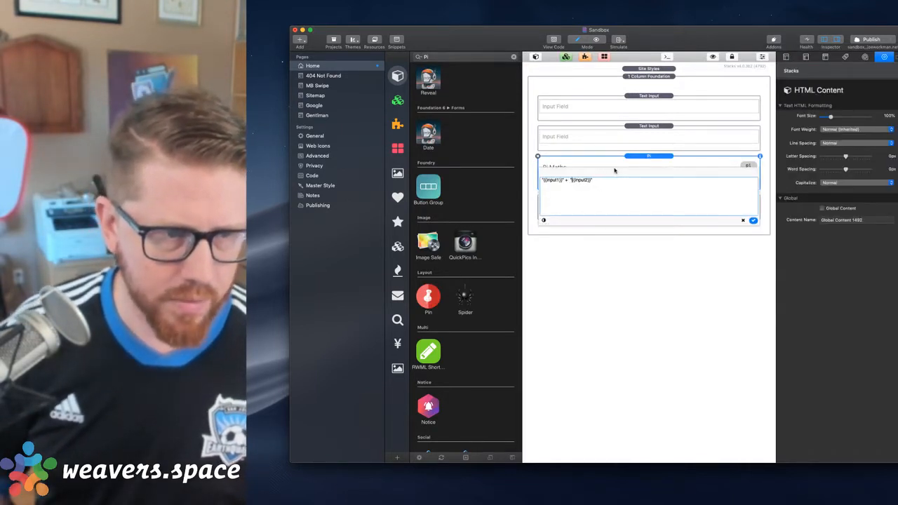
text({{input2}})
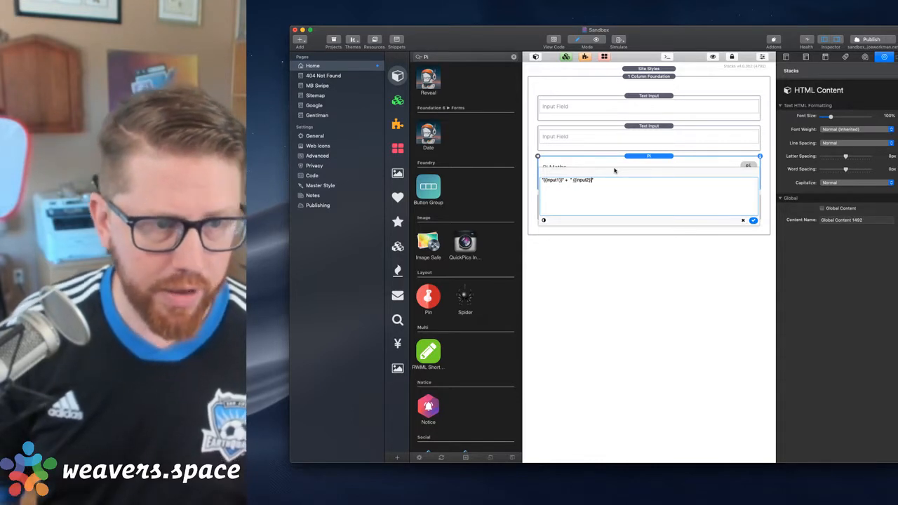
text( is cool)
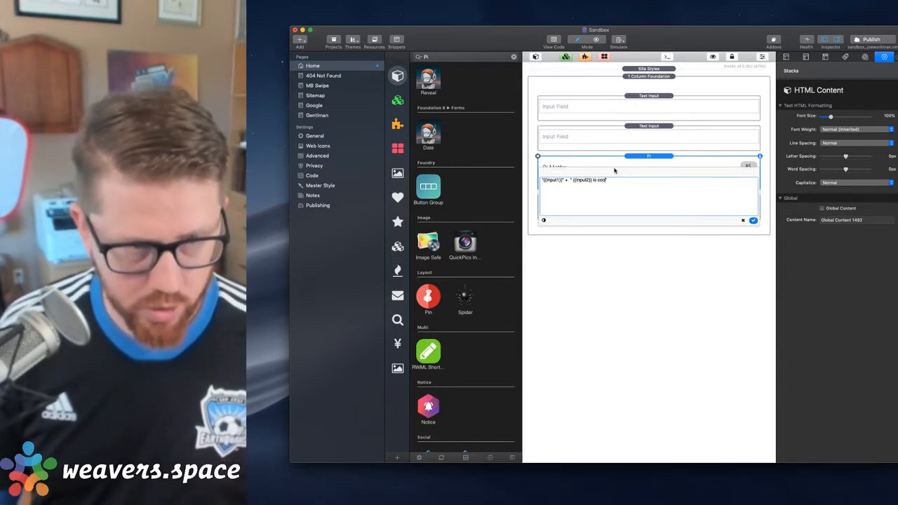
text(!)
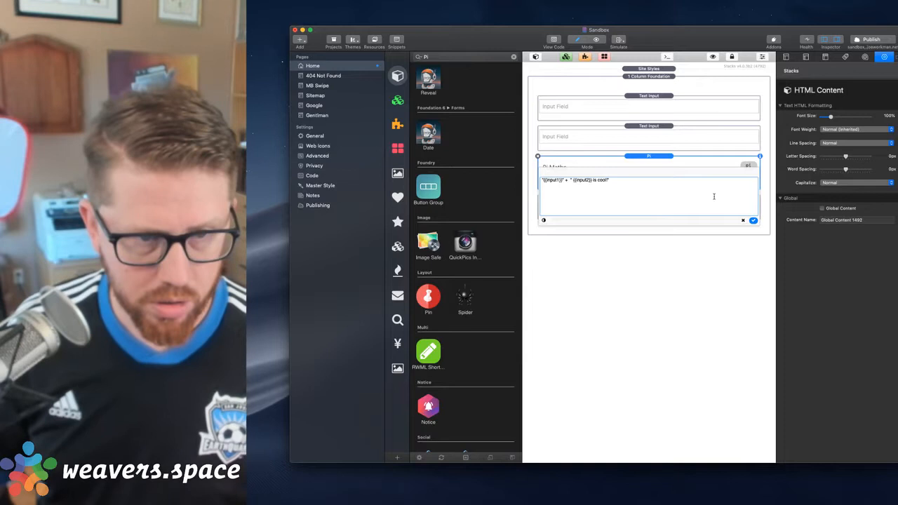
click(753, 220)
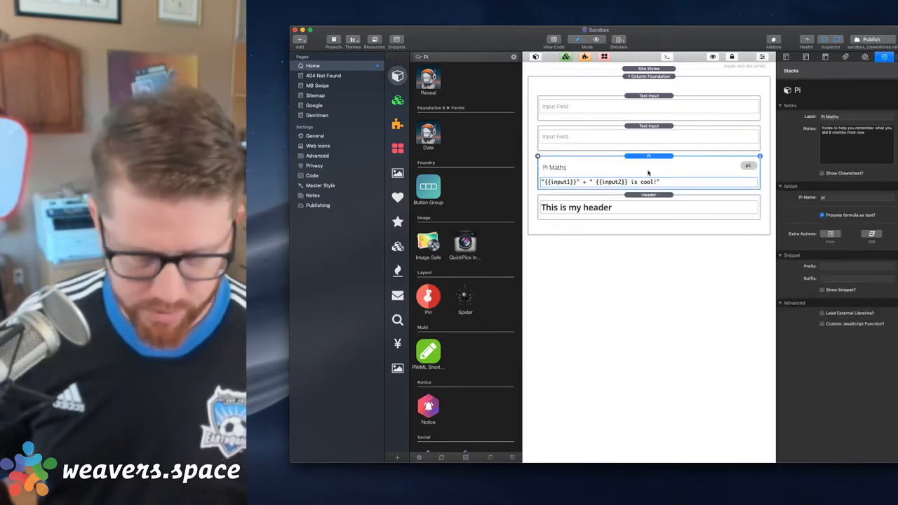
Preview the page in Safari and fill the two input fields with a first name and a last name
key(shift+super+r)
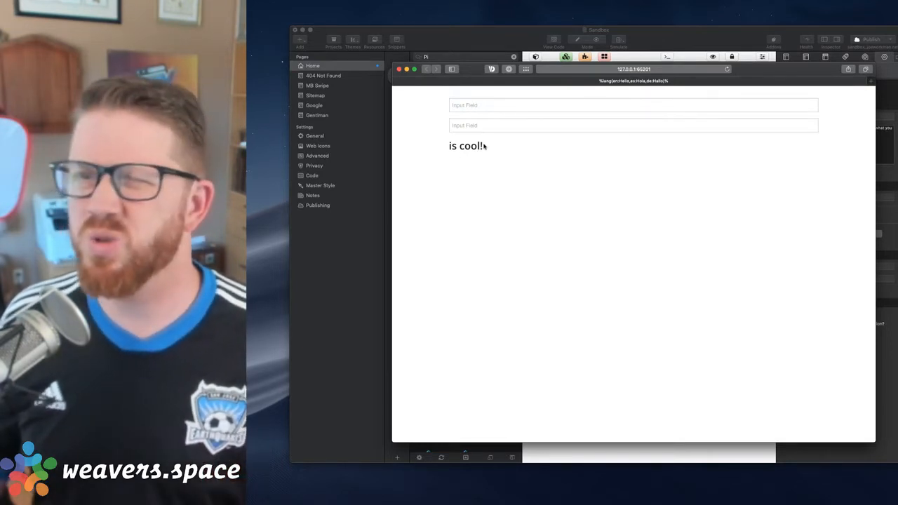
click(464, 107)
text(Joe)
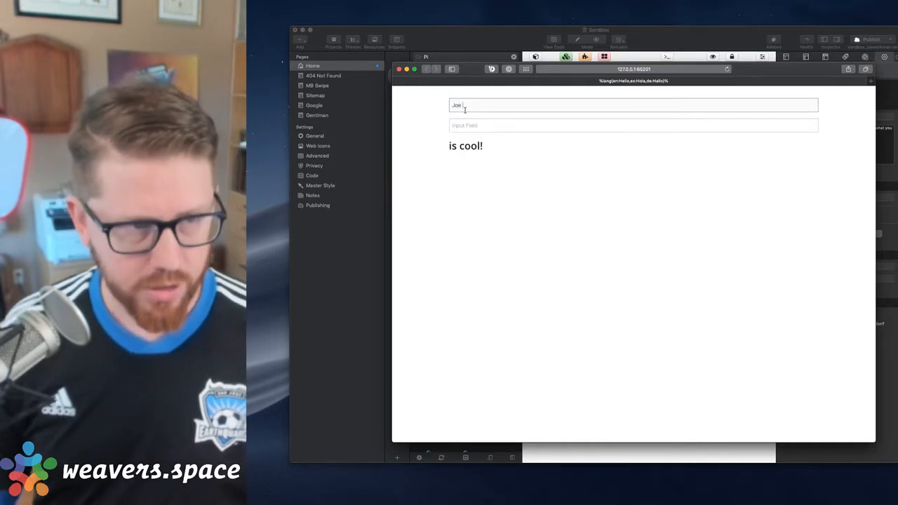
key(Tab)
text(Workman)
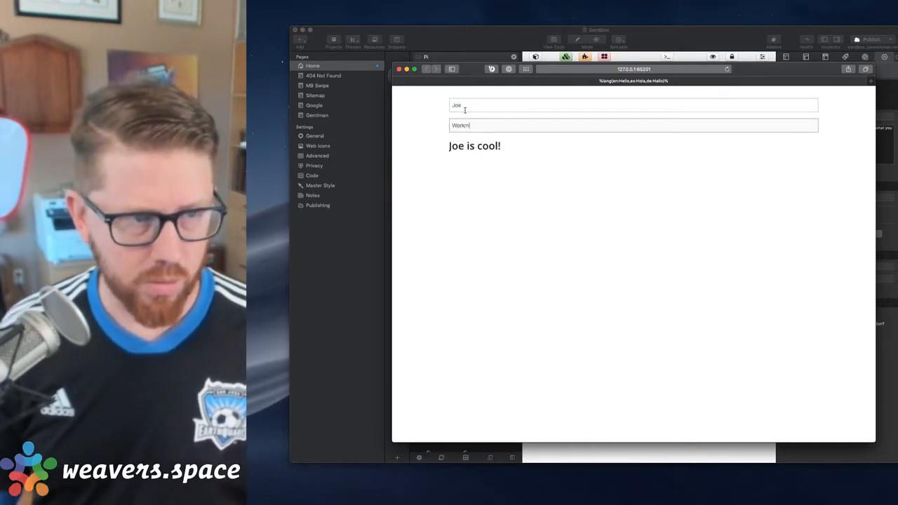
key(Tab)
click(484, 257)
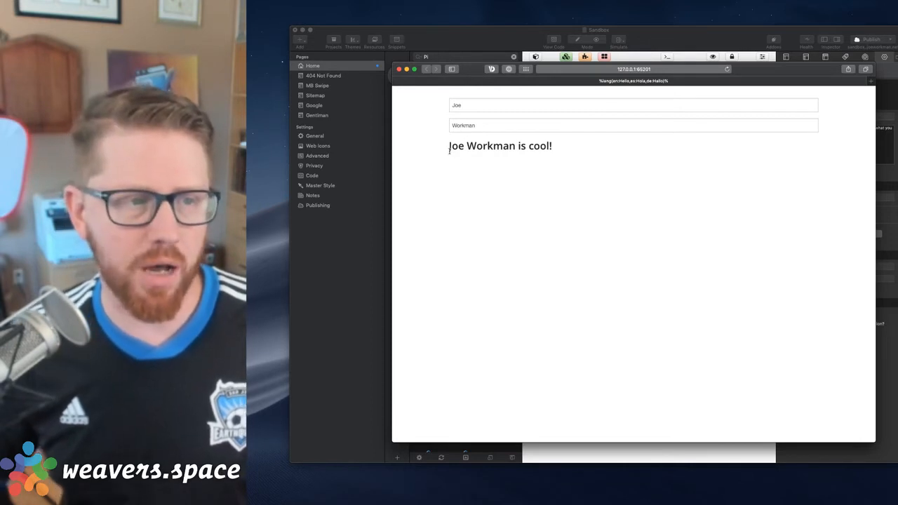
Examine the header text generated by the formula in the preview, and close the preview window
drag(449, 145, 626, 142)
click(573, 147)
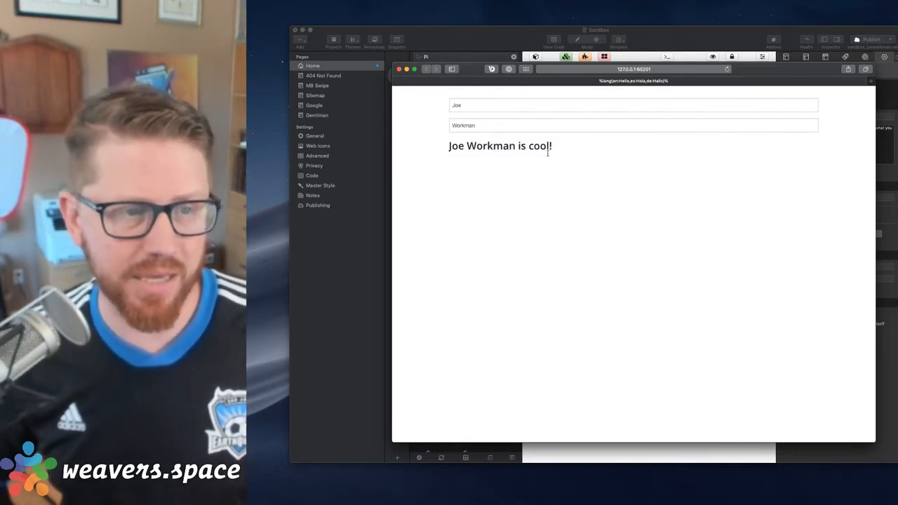
drag(548, 153, 417, 149)
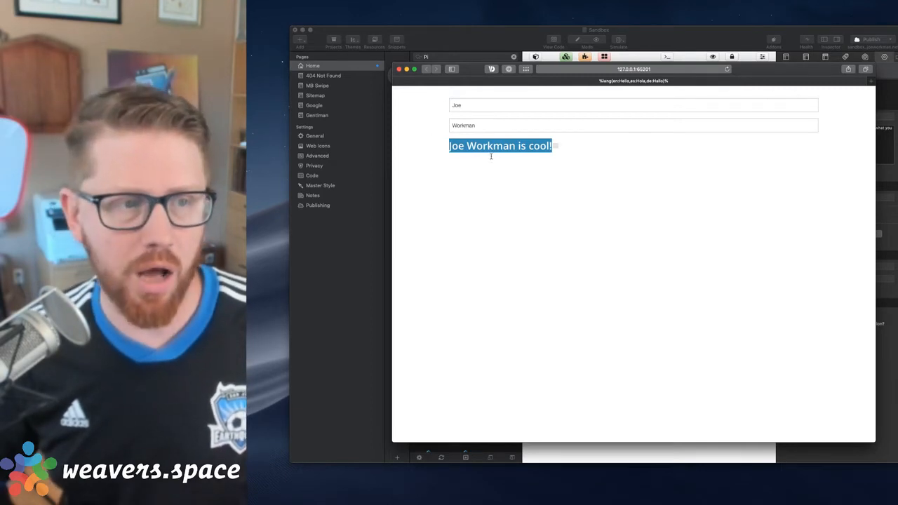
click(451, 154)
drag(452, 154, 601, 152)
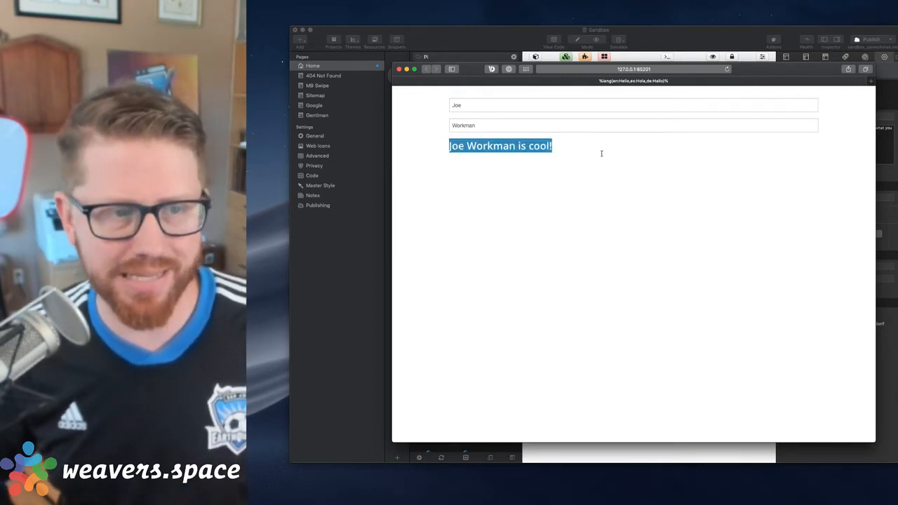
click(399, 70)
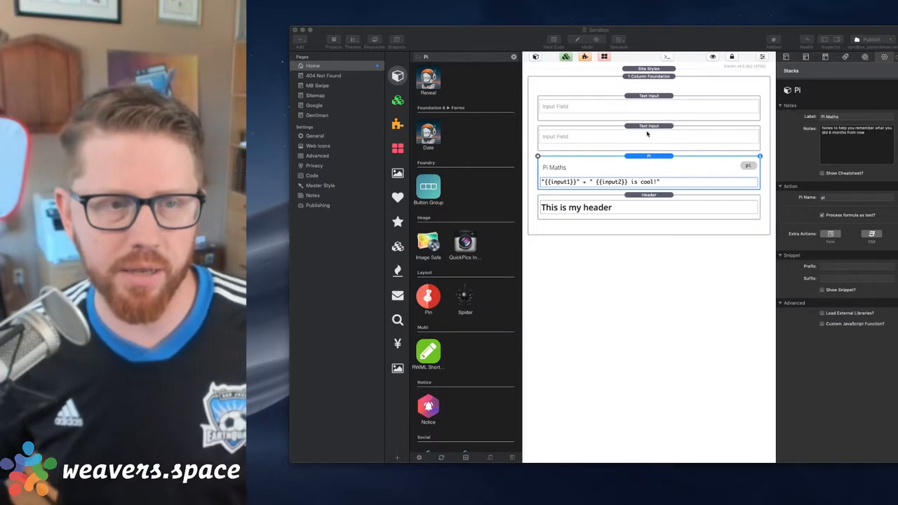
Add a Foundation Textarea stack between the second Text Input and the Pi stack
click(646, 133)
click(647, 134)
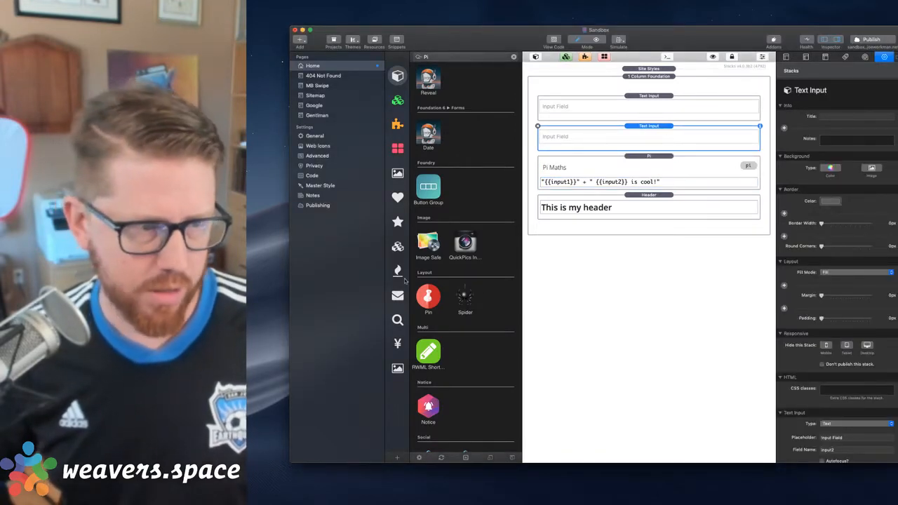
click(396, 247)
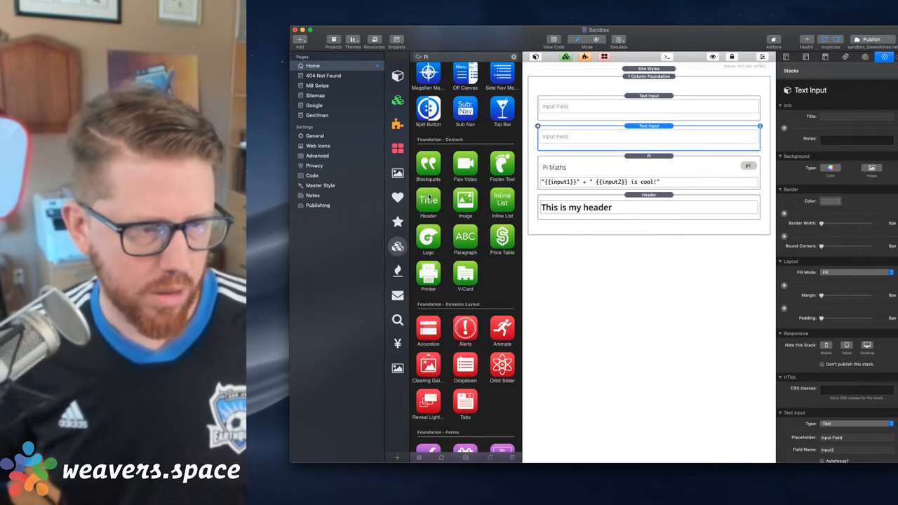
scroll(429, 197, down, 5)
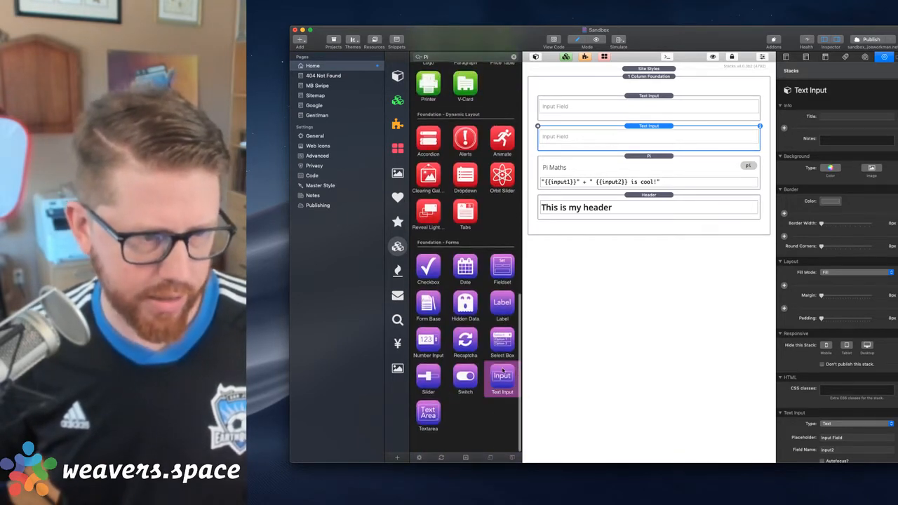
drag(428, 414, 597, 149)
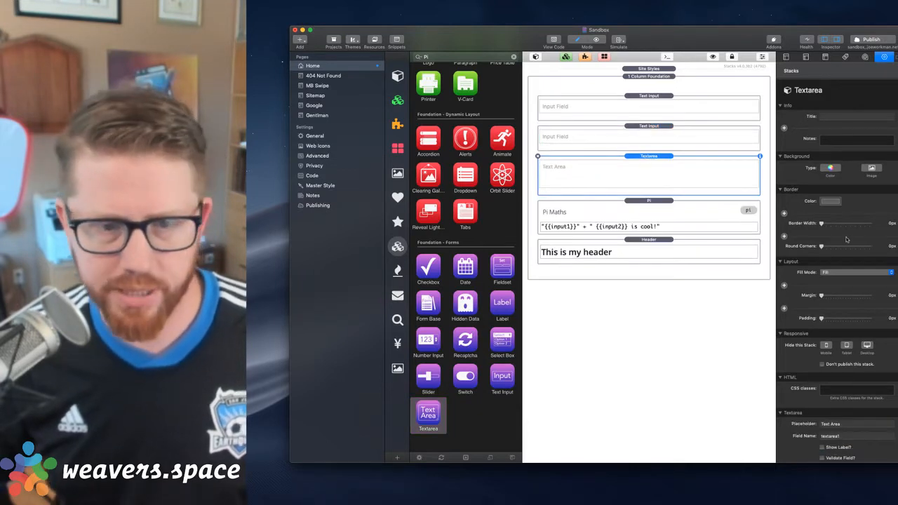
Set the Textarea stack's field name to results
scroll(841, 336, down, 2)
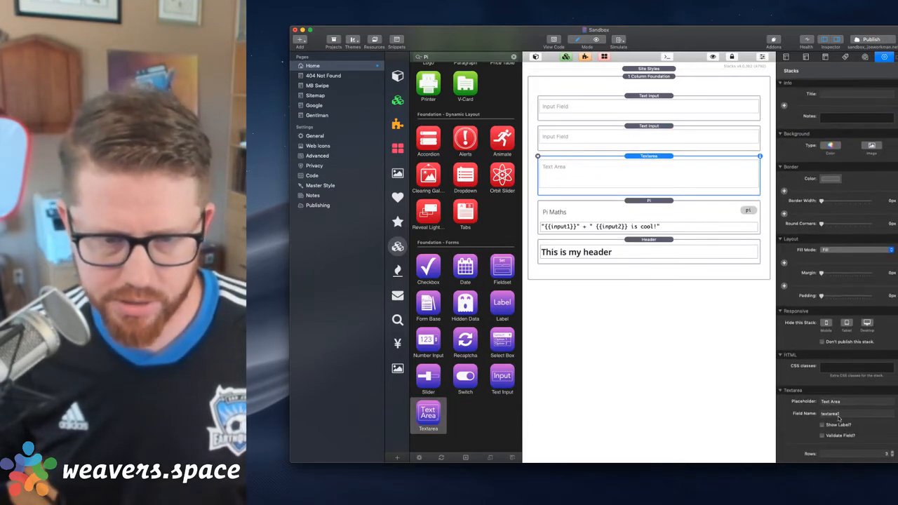
double_click(837, 415)
text(resu)
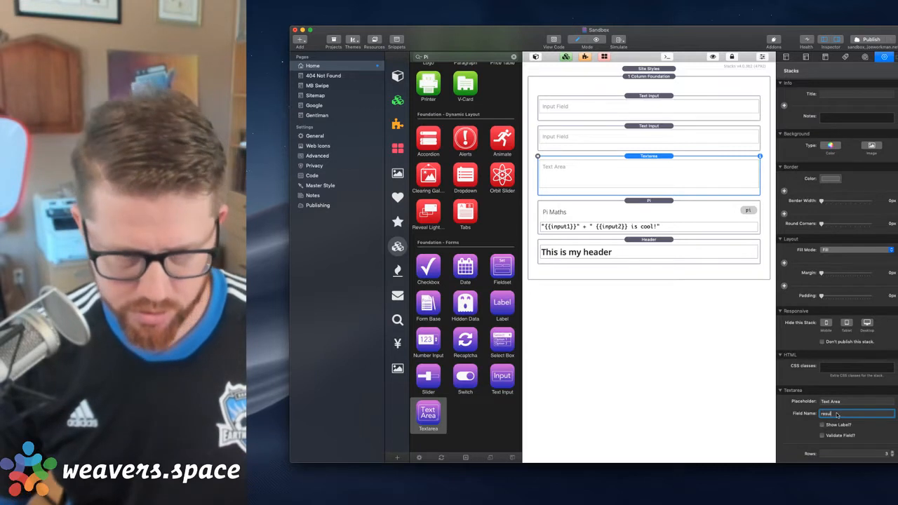
text(lts)
key(Tab)
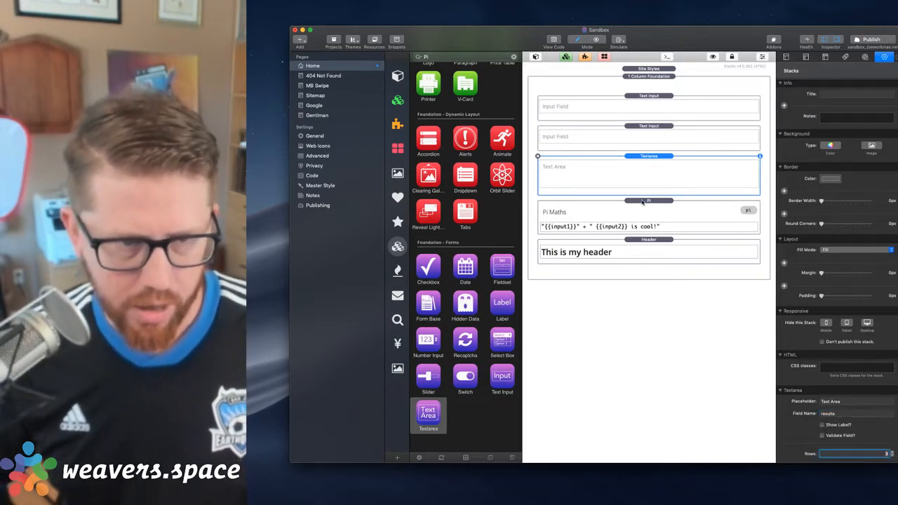
Enable the Form extra action on the Pi stack and set its field name to results
click(642, 202)
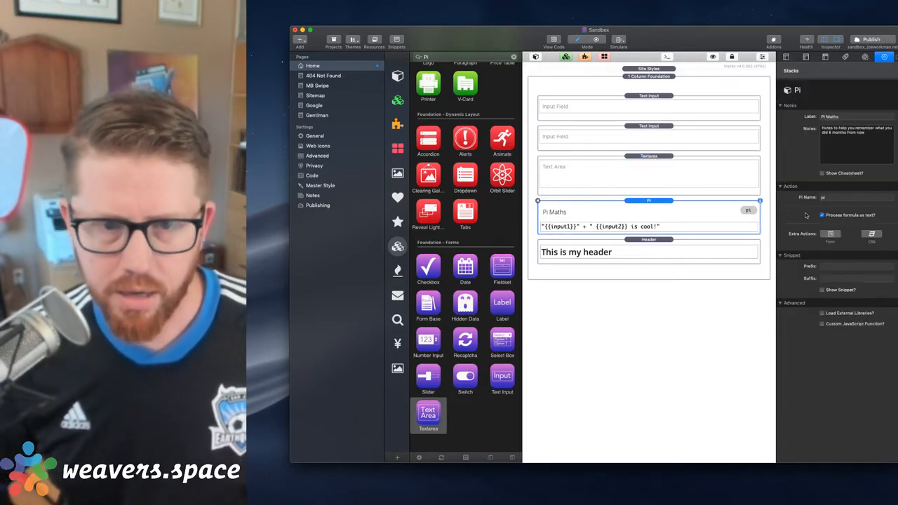
click(830, 234)
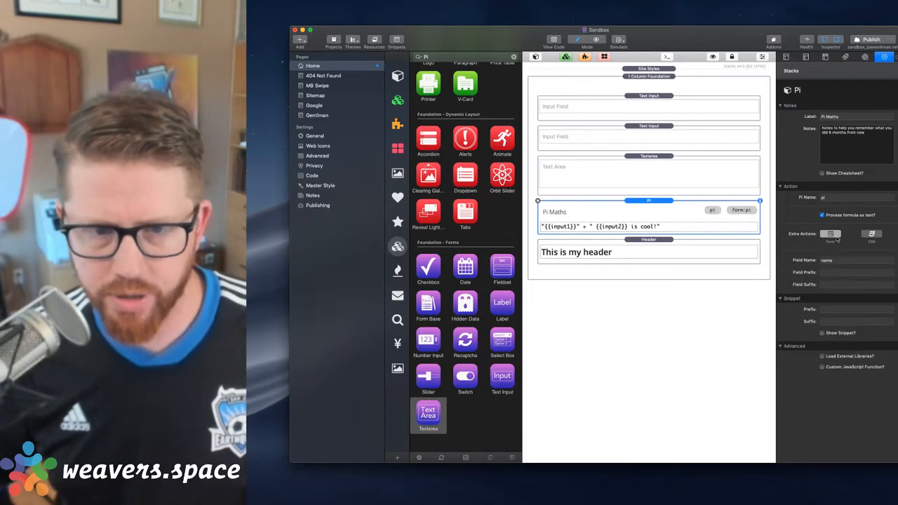
click(839, 260)
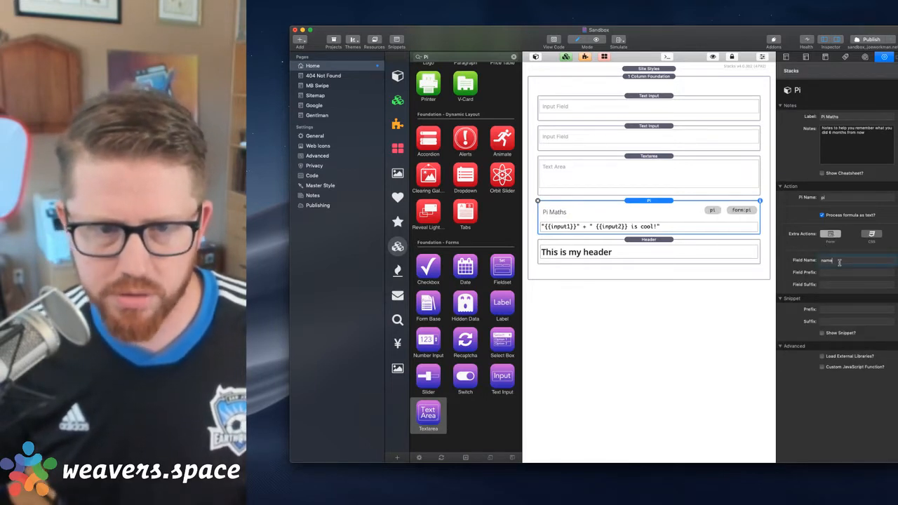
text(results)
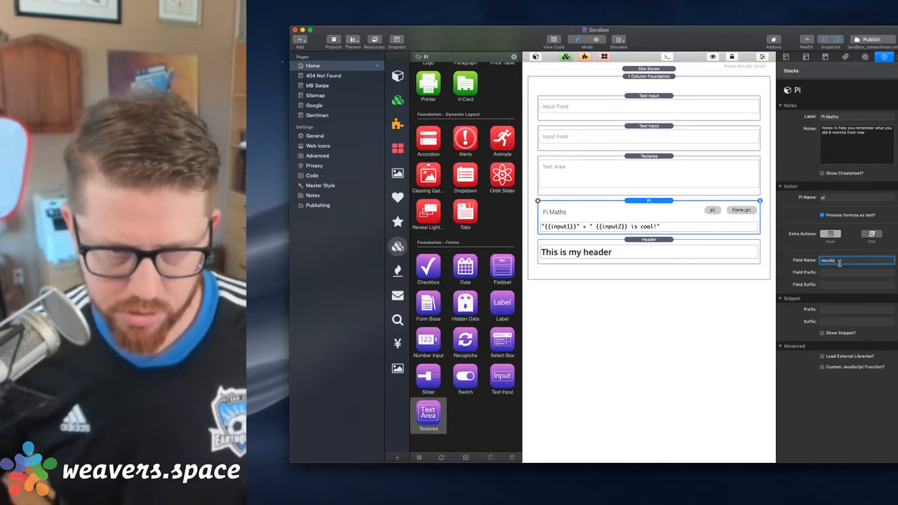
key(Tab)
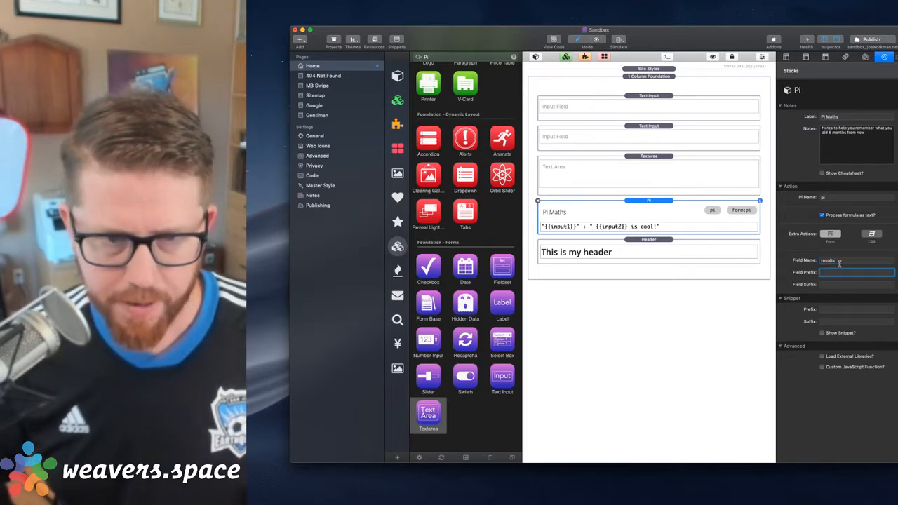
Preview the page in the browser and fill the two input fields with a first name and a last name
click(653, 207)
key(super+r)
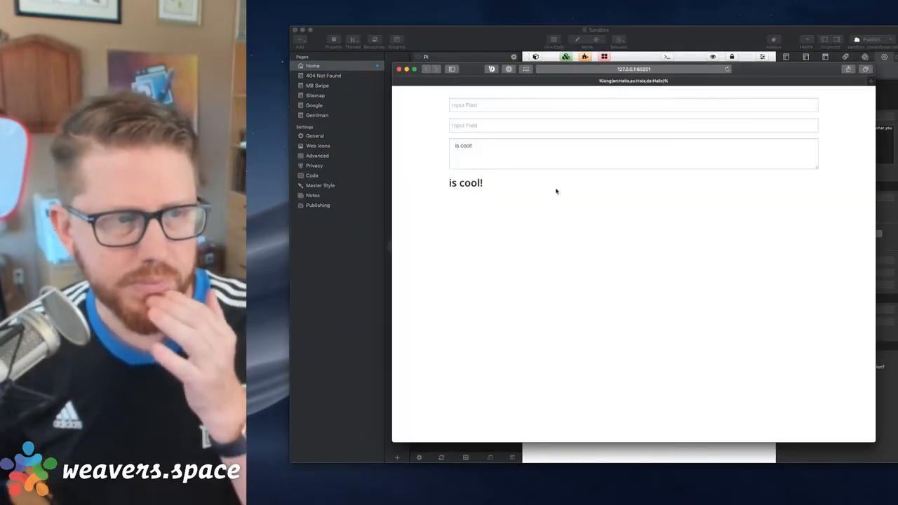
click(466, 113)
text(Jo)
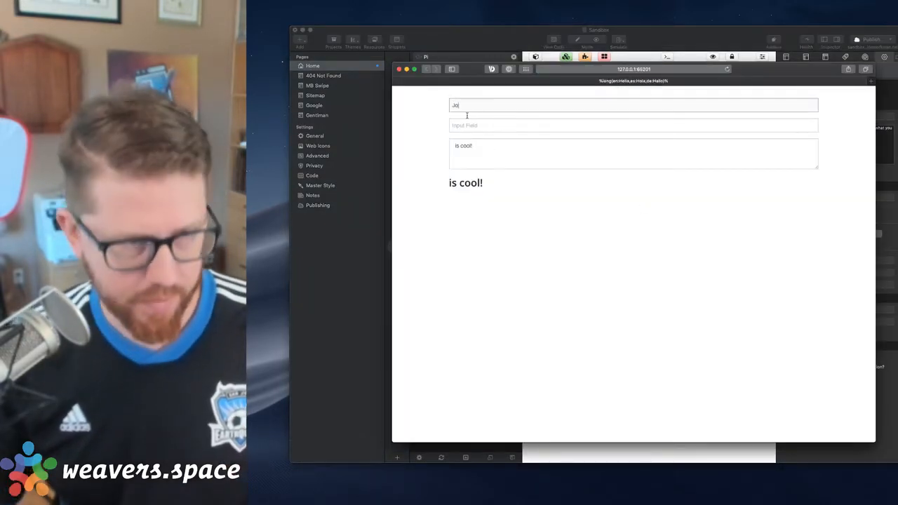
text(e)
key(Tab)
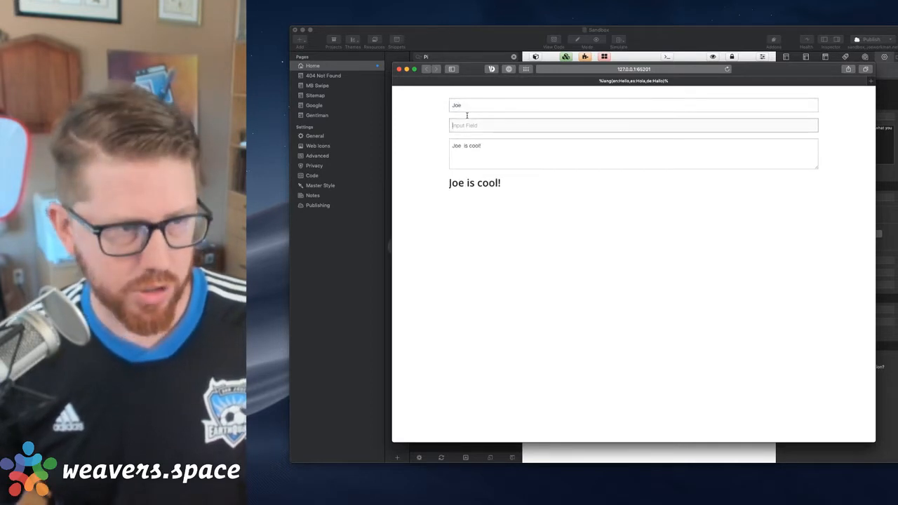
text(Workman)
key(Tab)
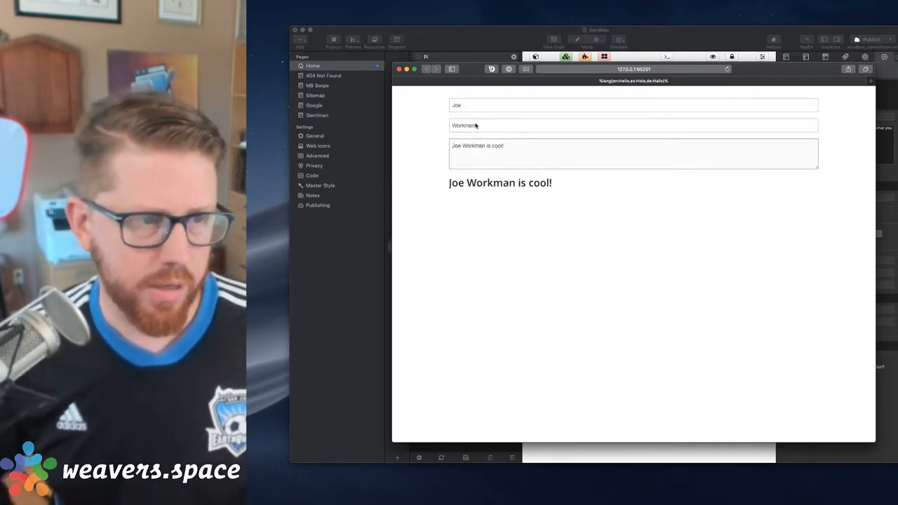
key(super+shift+backslash)
Examine the generated text in the preview's textarea, and return to the Sandbox project
click(473, 162)
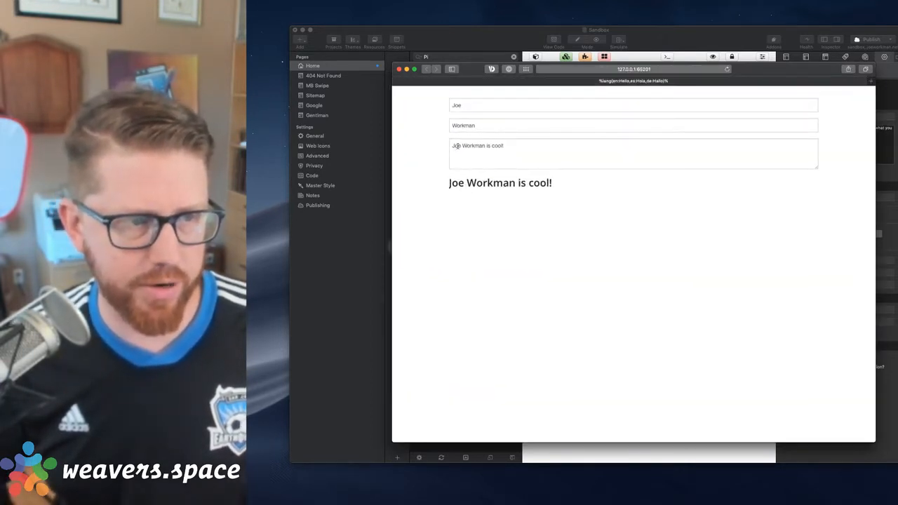
drag(455, 145, 367, 143)
click(553, 148)
click(520, 163)
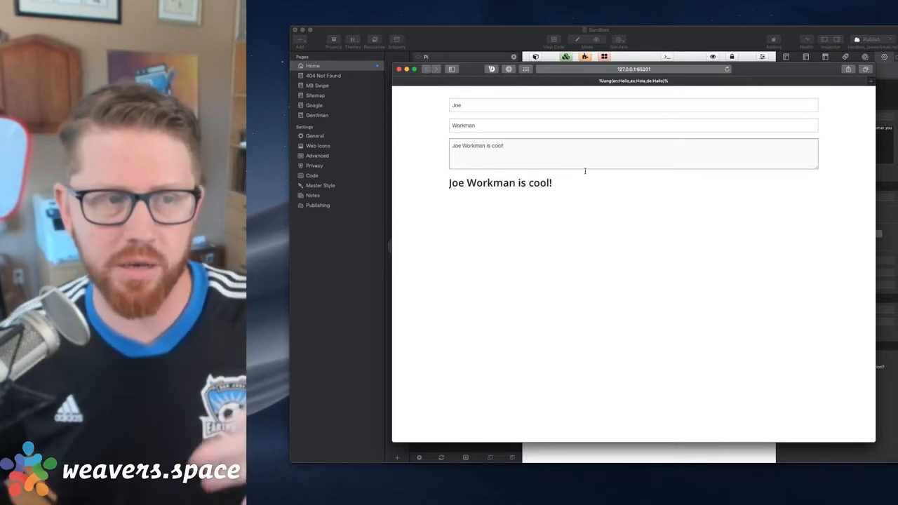
triple_click(542, 157)
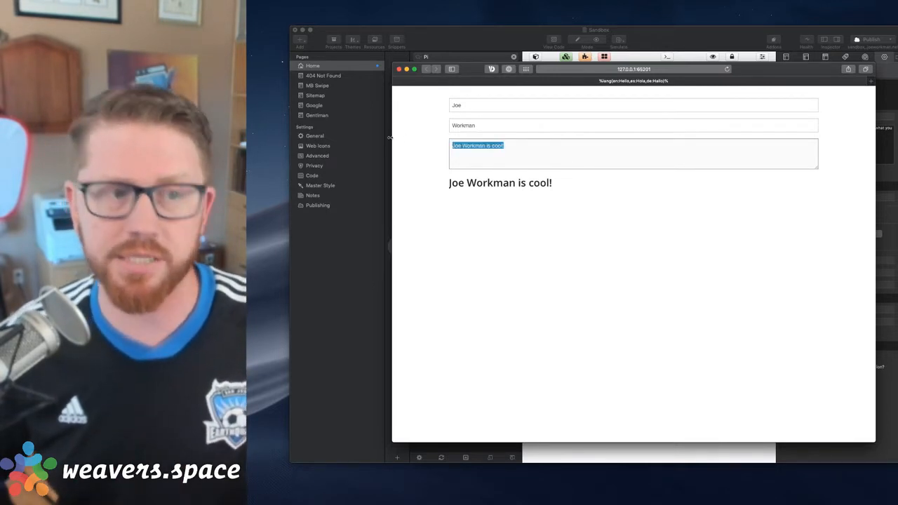
click(561, 162)
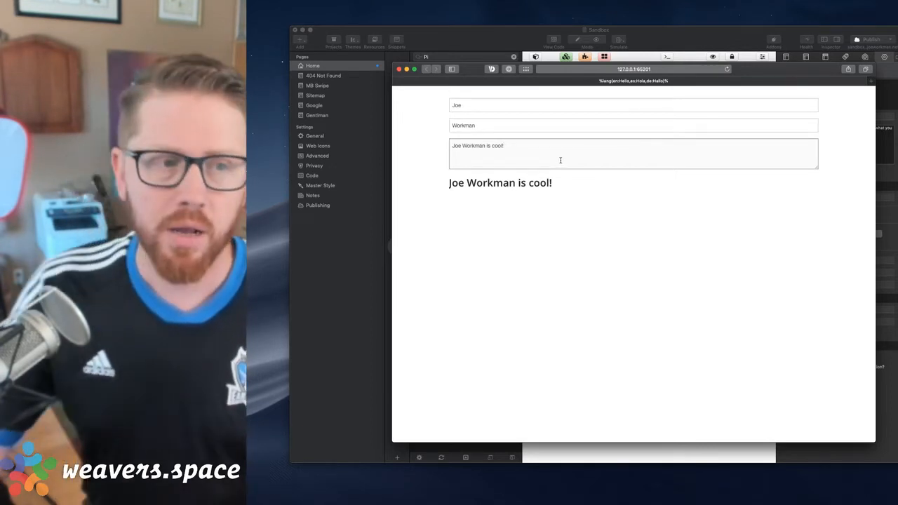
click(678, 30)
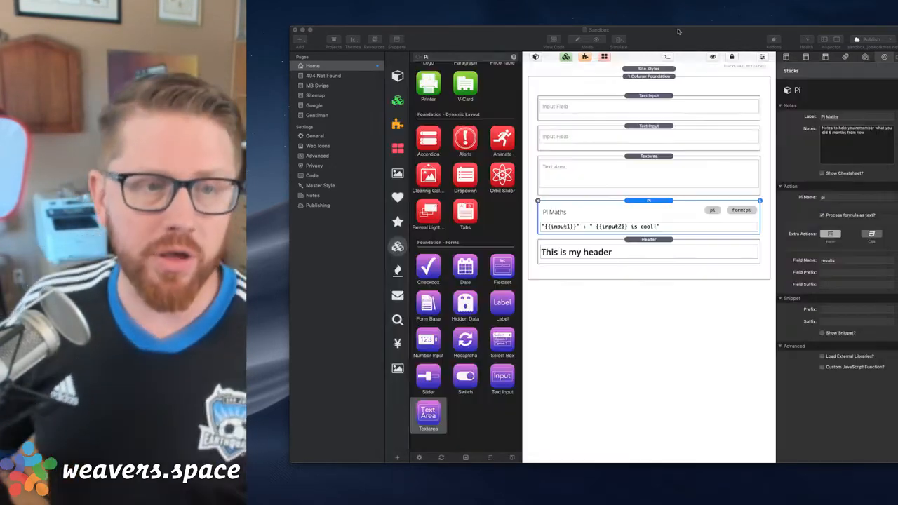
Compare the field name settings of the Pi stack and the Textarea stack
click(653, 249)
click(651, 206)
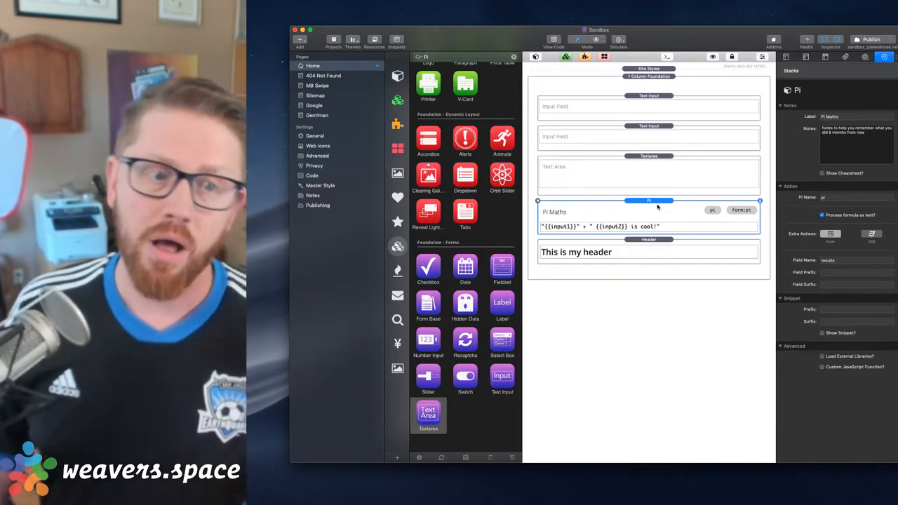
click(650, 161)
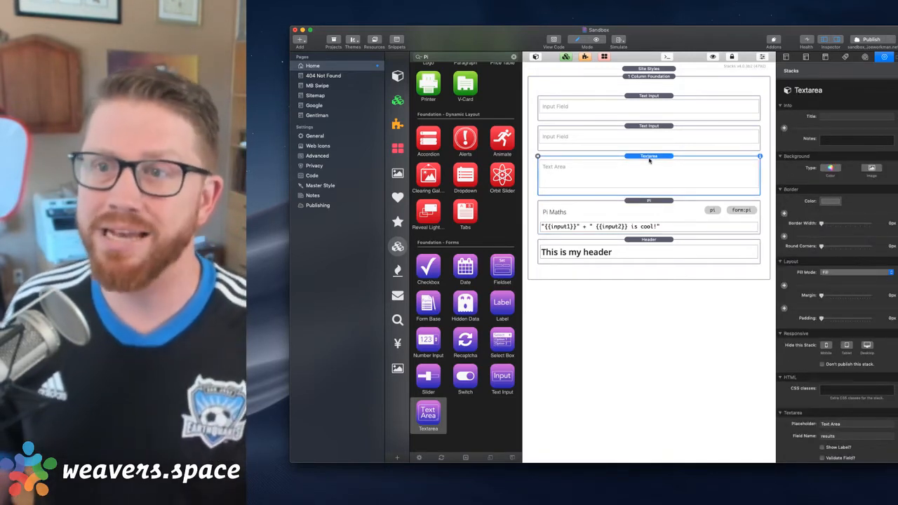
click(650, 202)
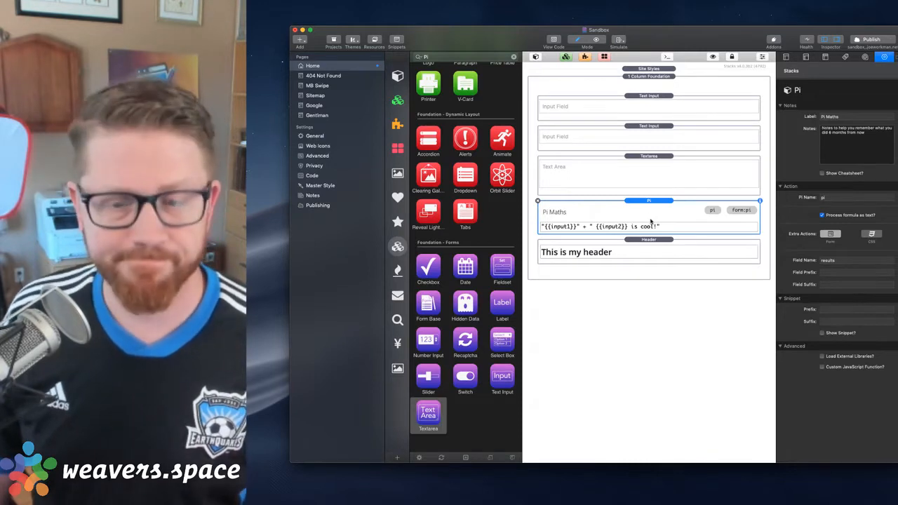
key(super+Tab)
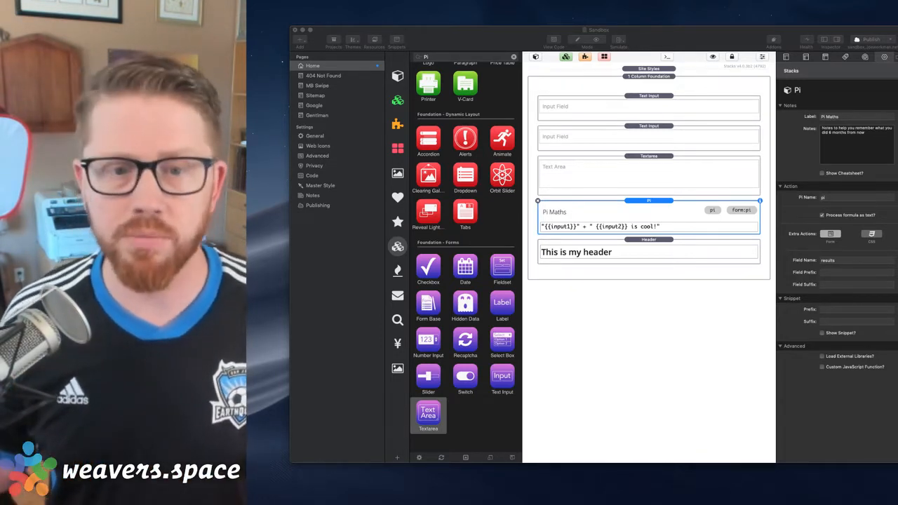
click(663, 204)
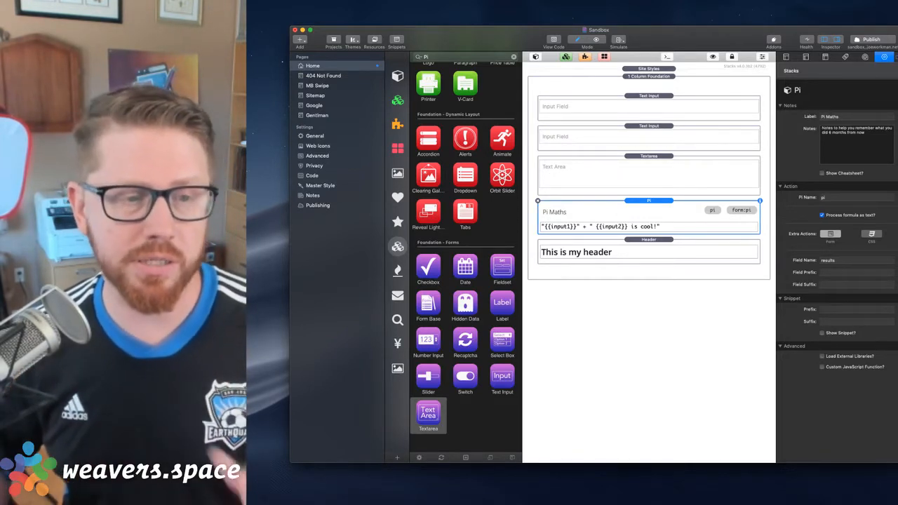
key(super+Tab)
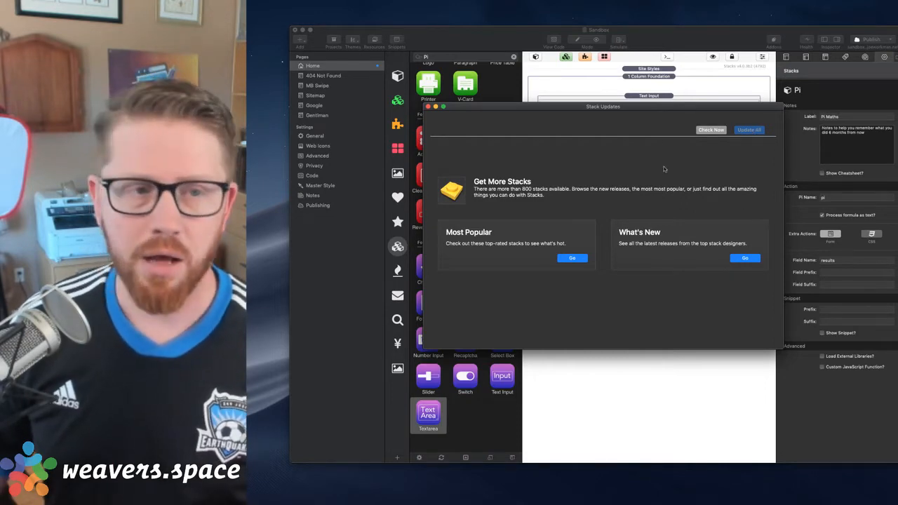
Close the Stack Updates window and dismiss the RapidWeaver update check
click(429, 106)
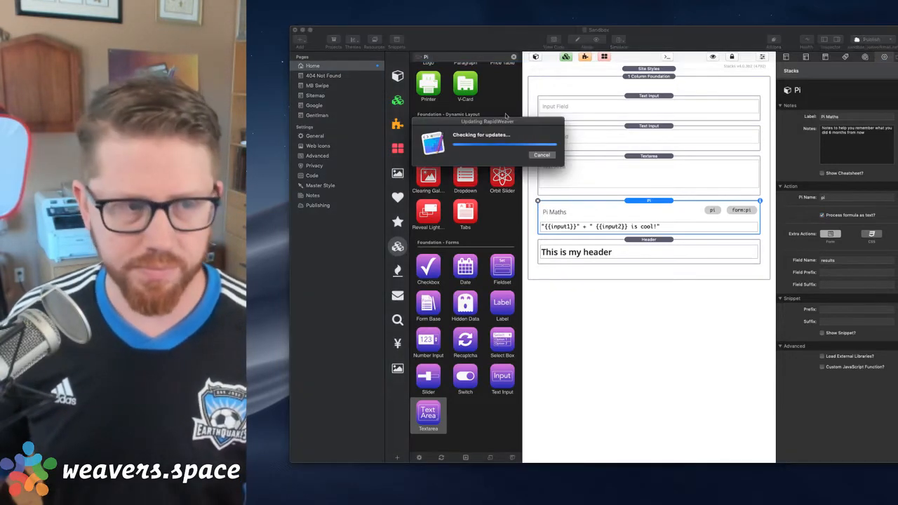
drag(500, 127, 621, 142)
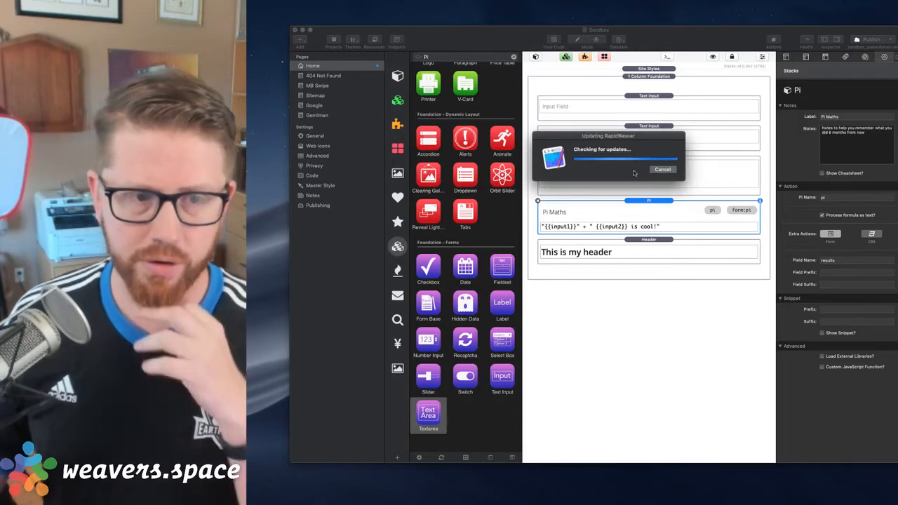
drag(528, 119, 601, 113)
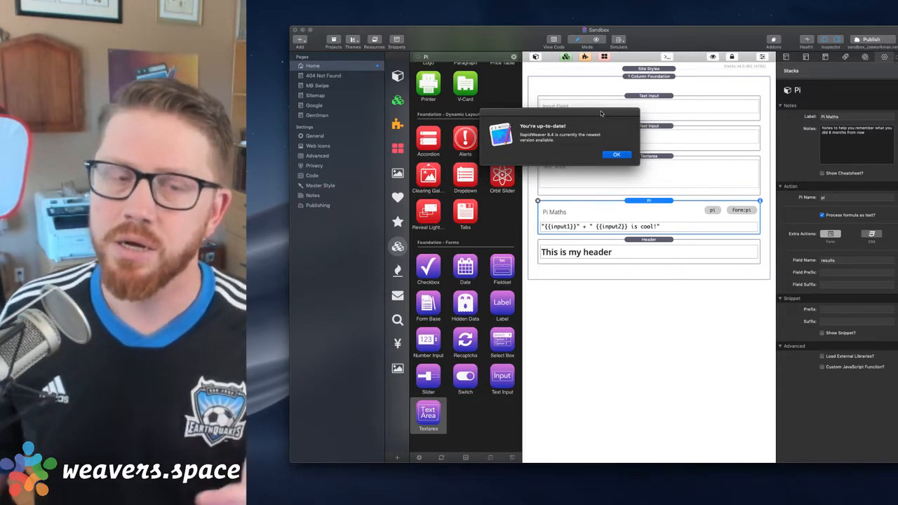
click(622, 154)
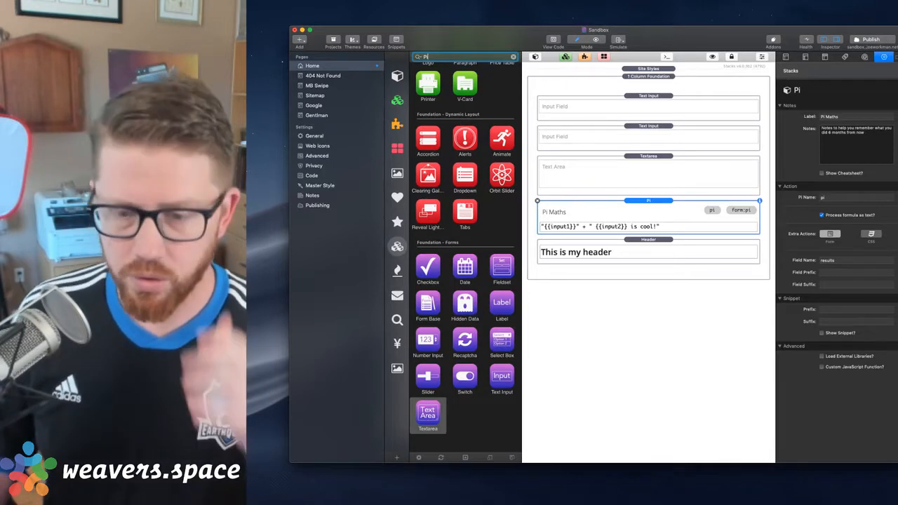
key(super+Tab)
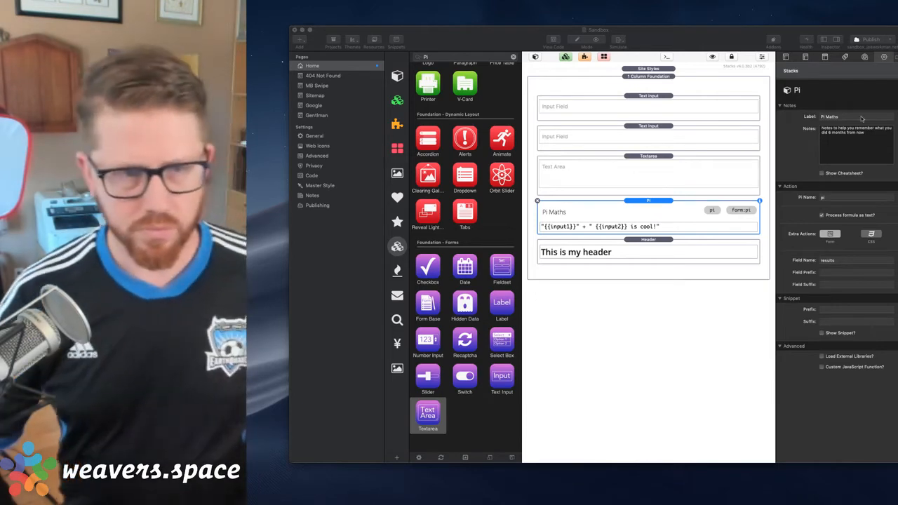
click(628, 78)
click(627, 77)
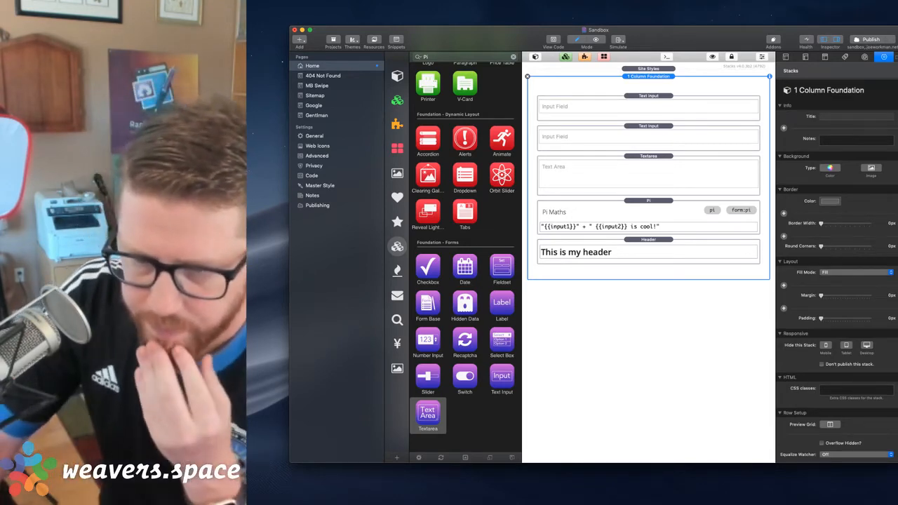
key(super+Tab)
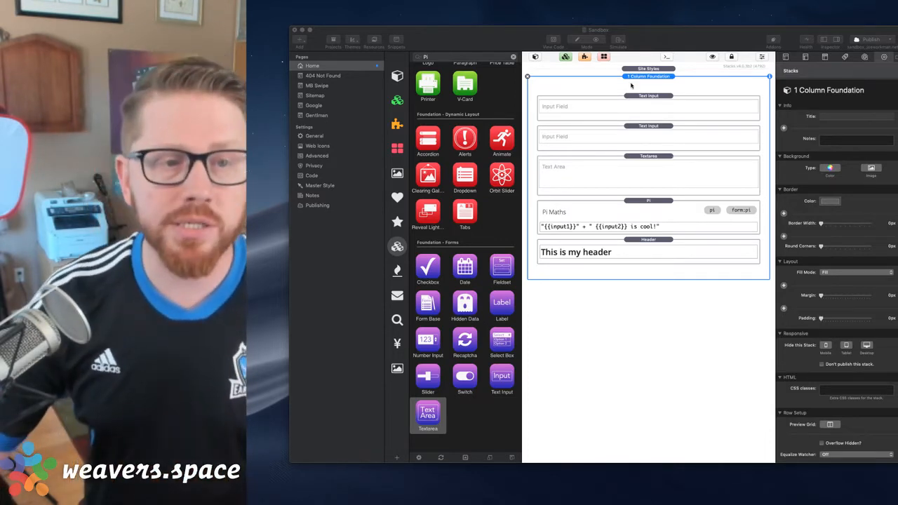
Open the Sitemap page and delete its existing Sitemap stack
click(315, 97)
click(315, 97)
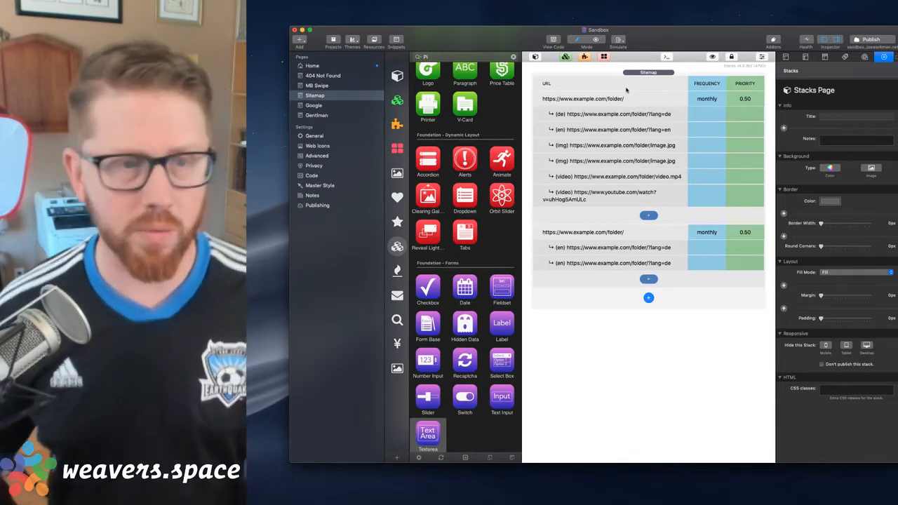
click(640, 73)
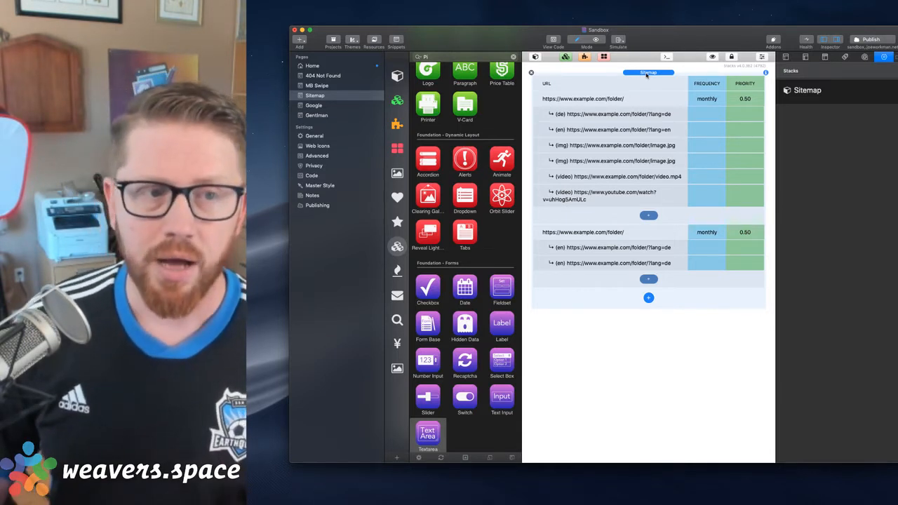
click(530, 73)
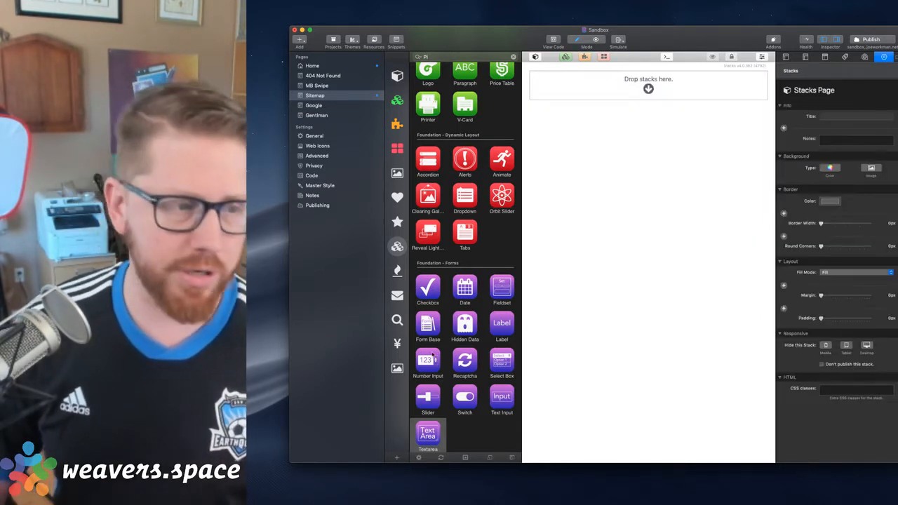
Add the SEO Helper Sitemap stack to the empty page and insert one sitemap location in it
click(397, 319)
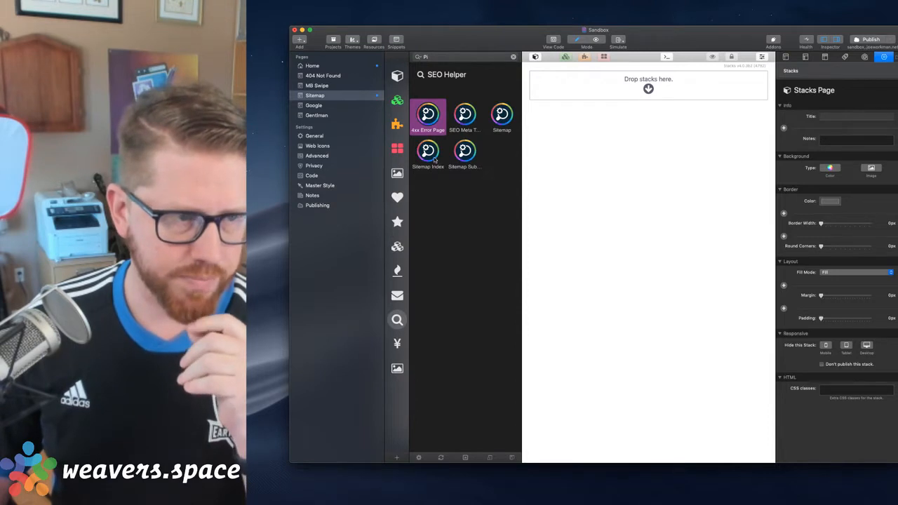
drag(502, 114, 596, 83)
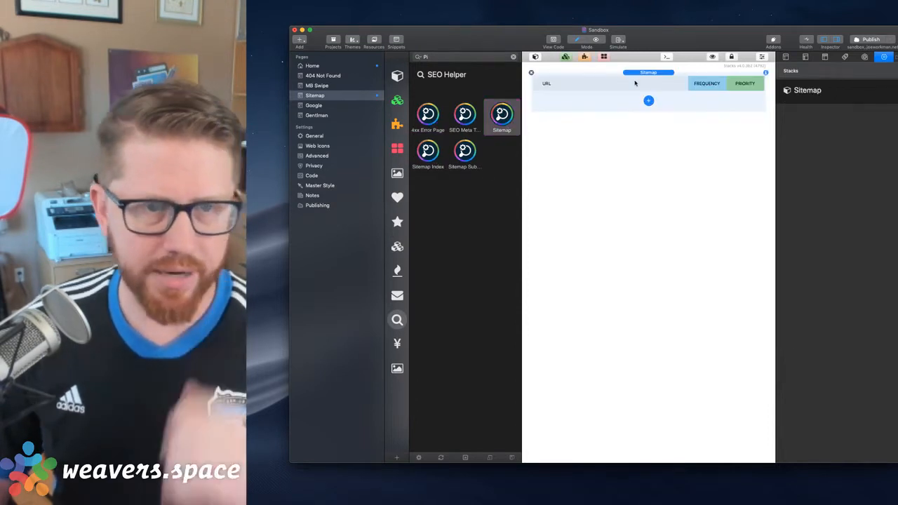
click(648, 100)
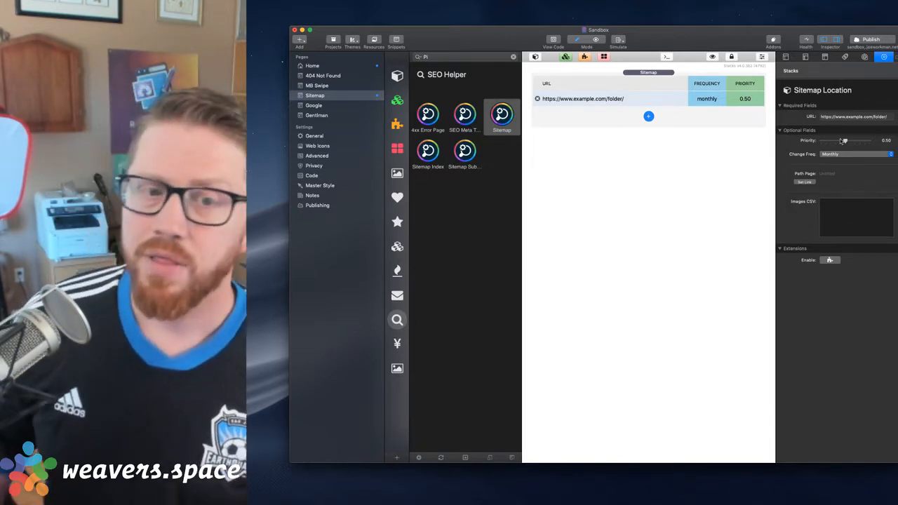
Enable extensions on the sitemap location, and try an Alternate Language entry beneath it before removing that entry
mouse_move(843, 140)
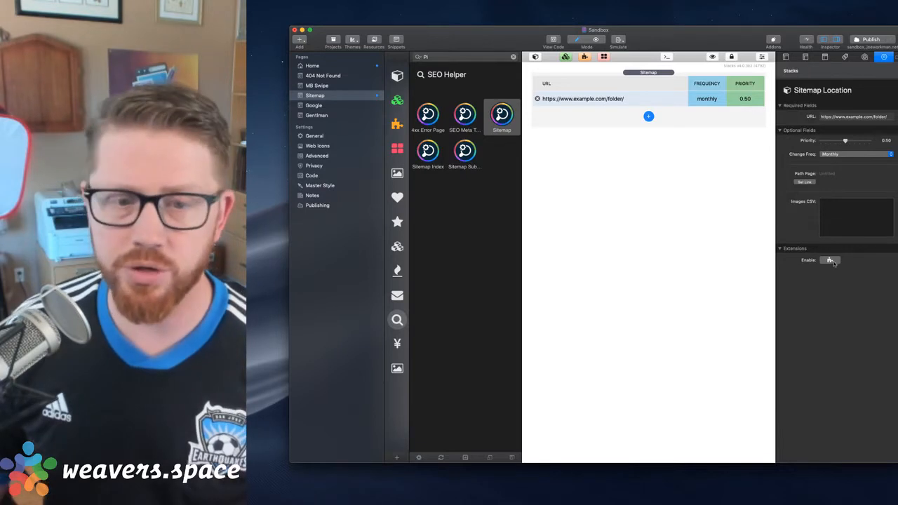
click(649, 115)
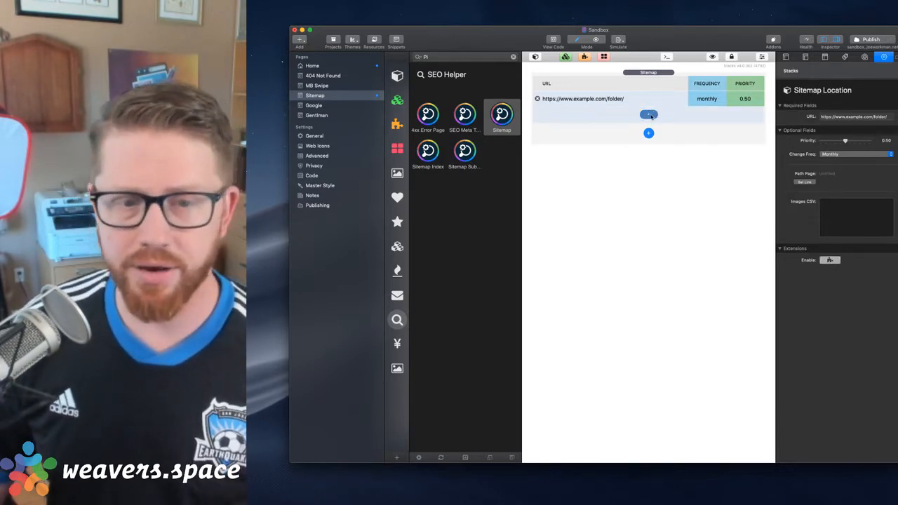
click(648, 115)
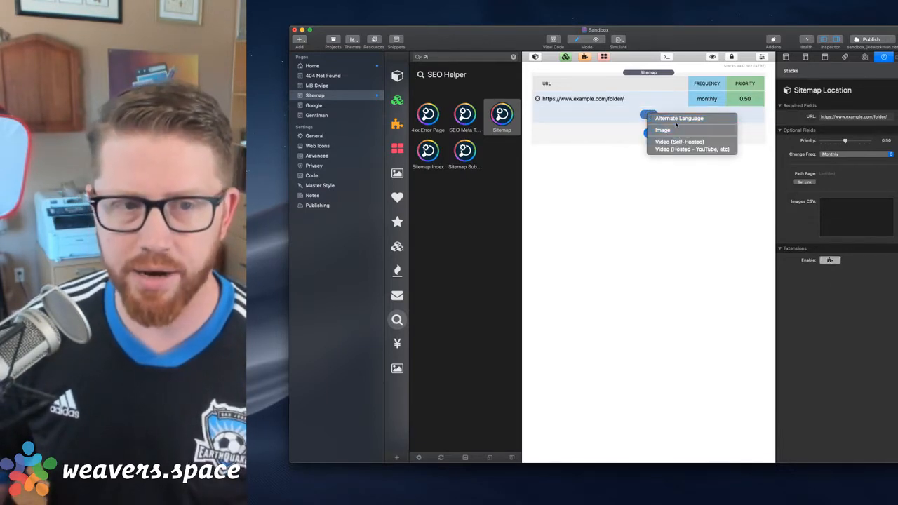
click(677, 119)
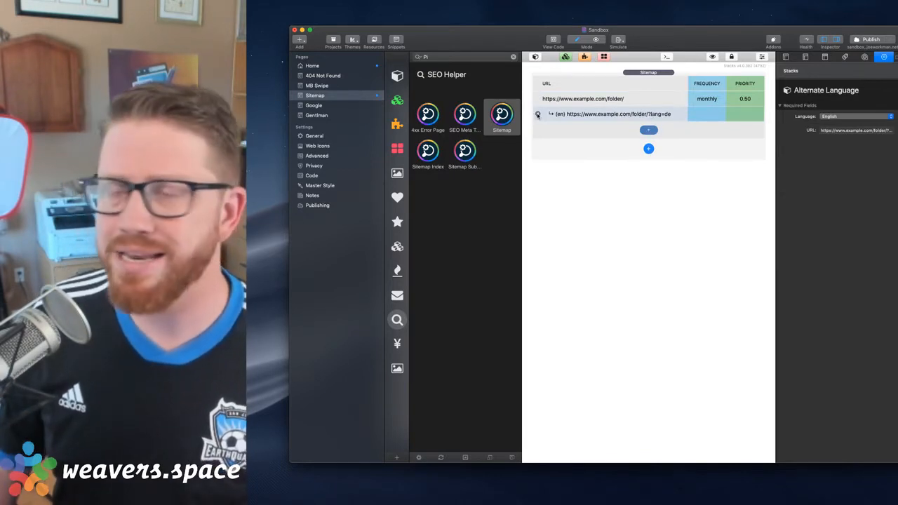
click(537, 114)
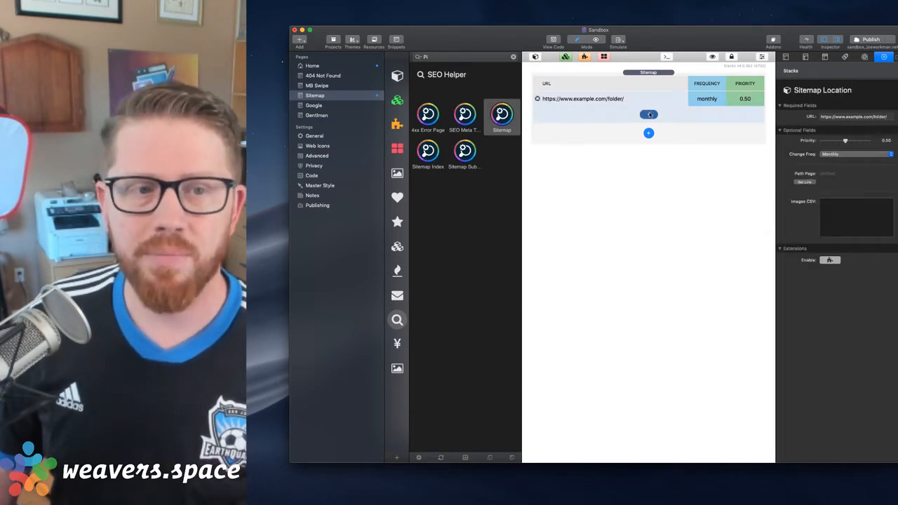
Try an Image entry beneath the sitemap location and remove it
click(648, 114)
click(667, 128)
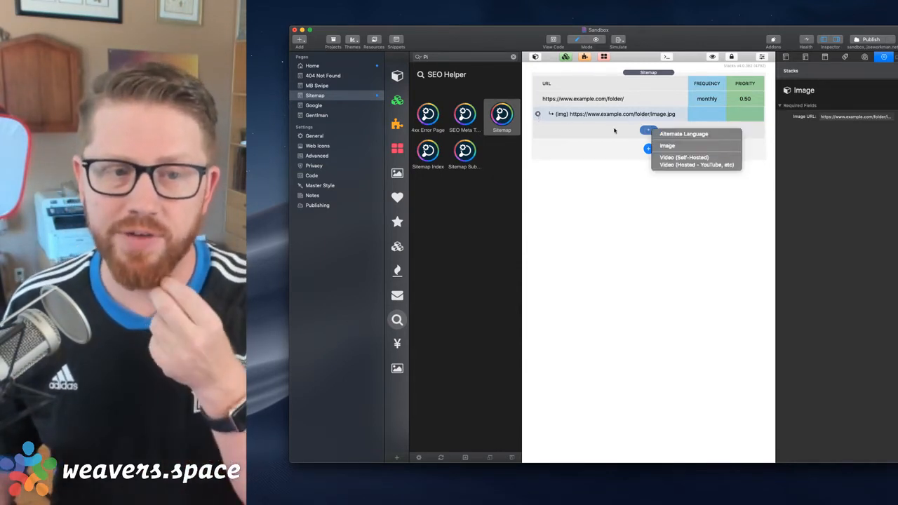
click(538, 114)
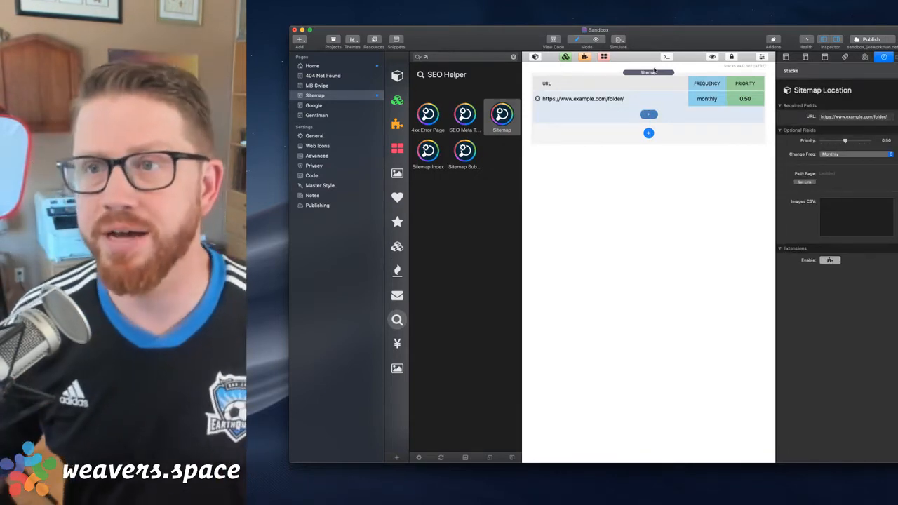
Turn off Show in navigation in the Sitemap page's general settings
click(657, 73)
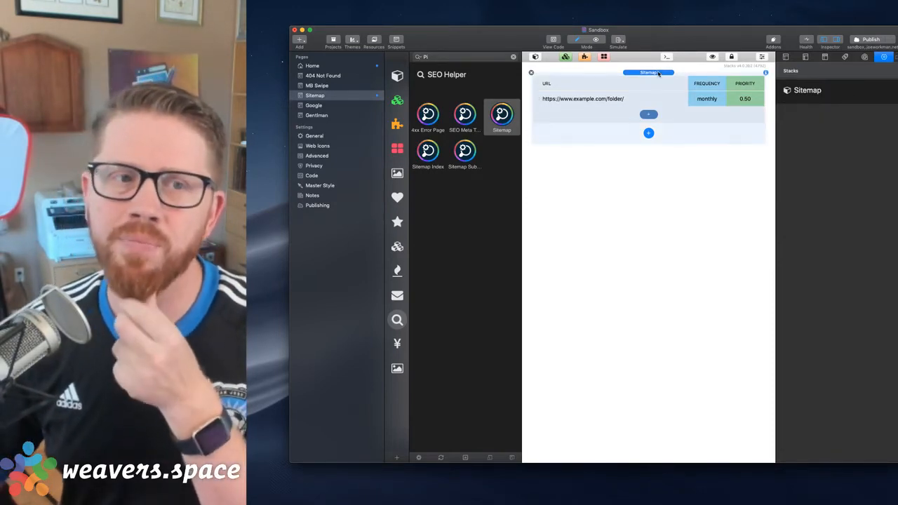
click(785, 60)
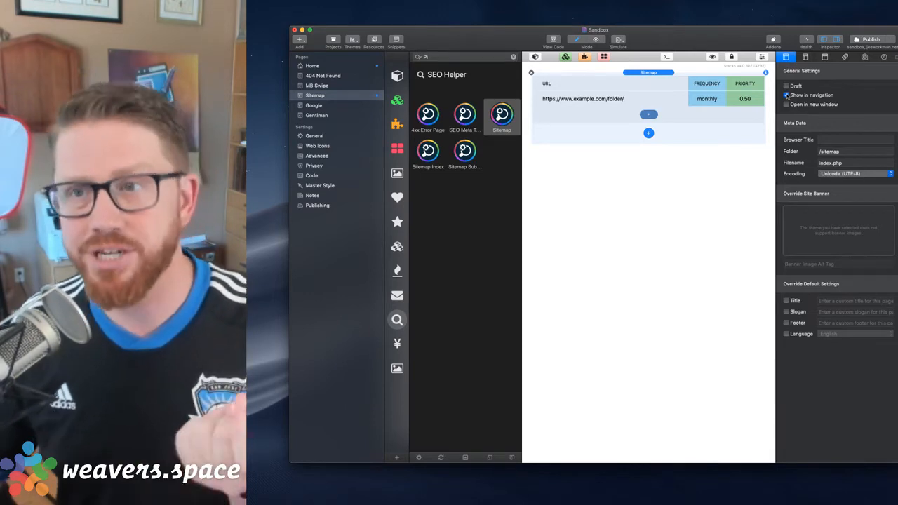
click(786, 95)
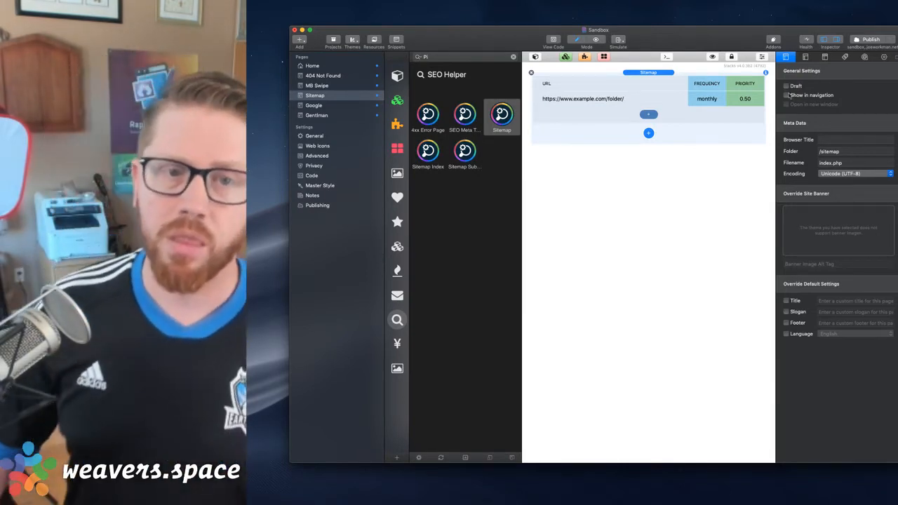
Open the Home page and add a Foundation Image stack above the 1 Column stack
key(super+Tab)
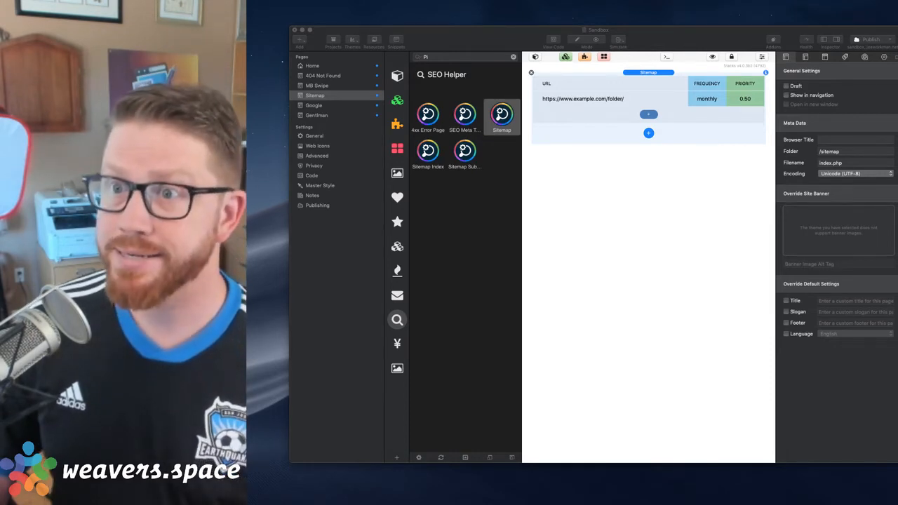
click(312, 66)
click(312, 66)
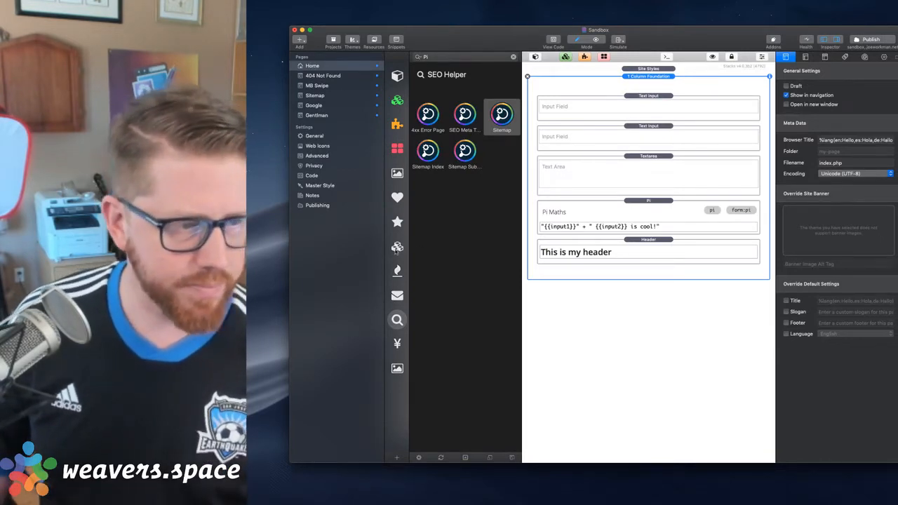
click(397, 249)
scroll(461, 341, down, 15)
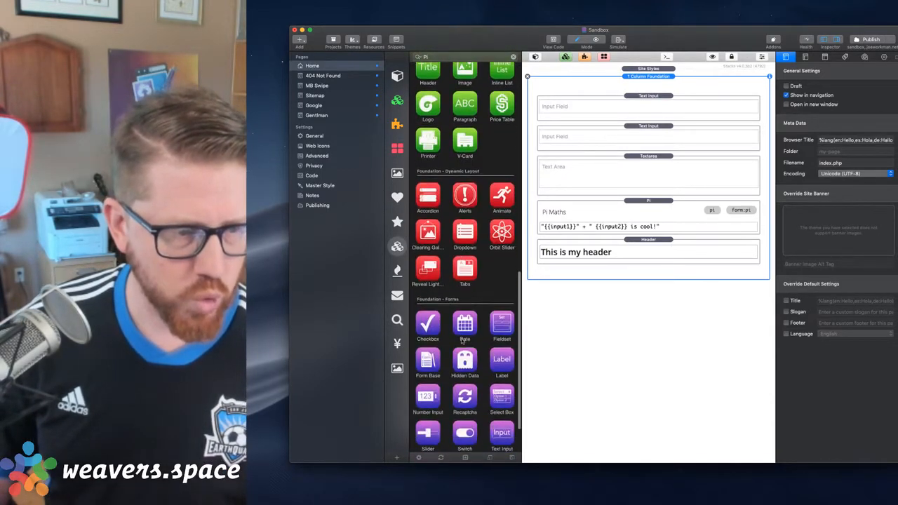
scroll(457, 237, up, 5)
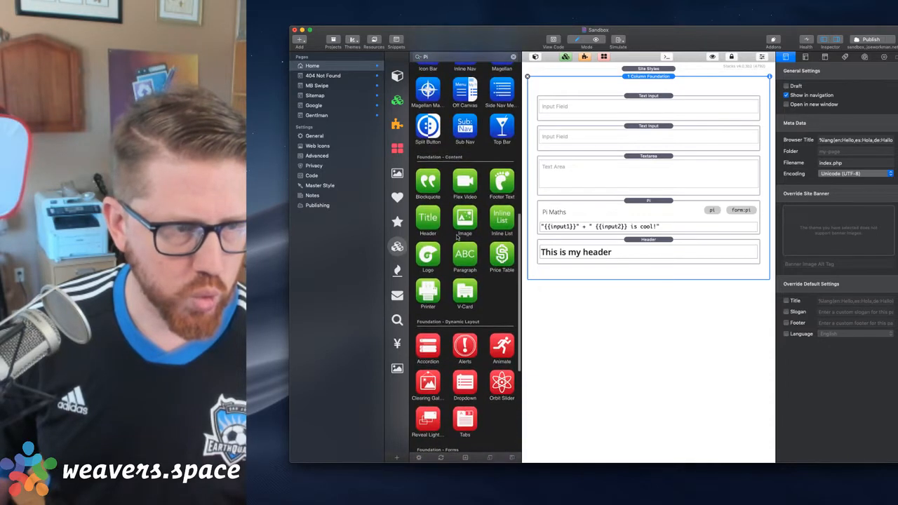
drag(461, 220, 649, 78)
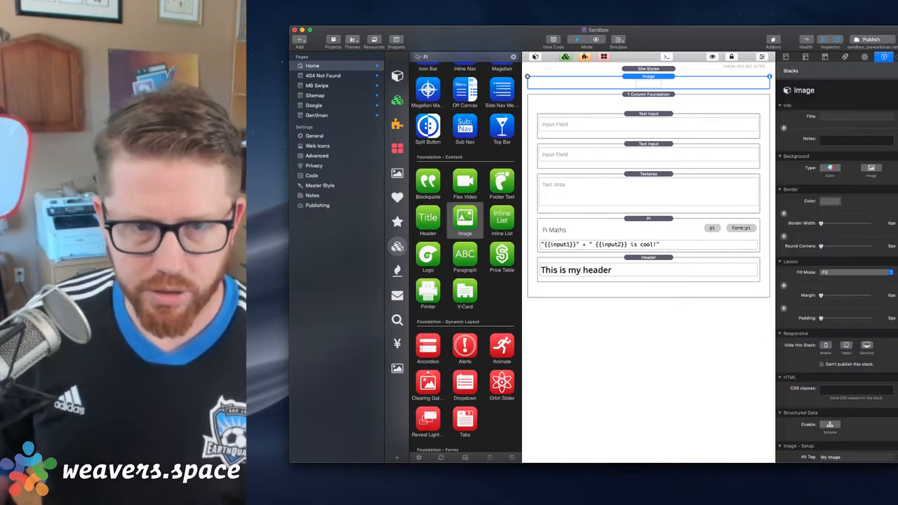
Assign the quokka picture from the Placeholder Images folder as the Image stack's mobile image and enable Preload
click(683, 500)
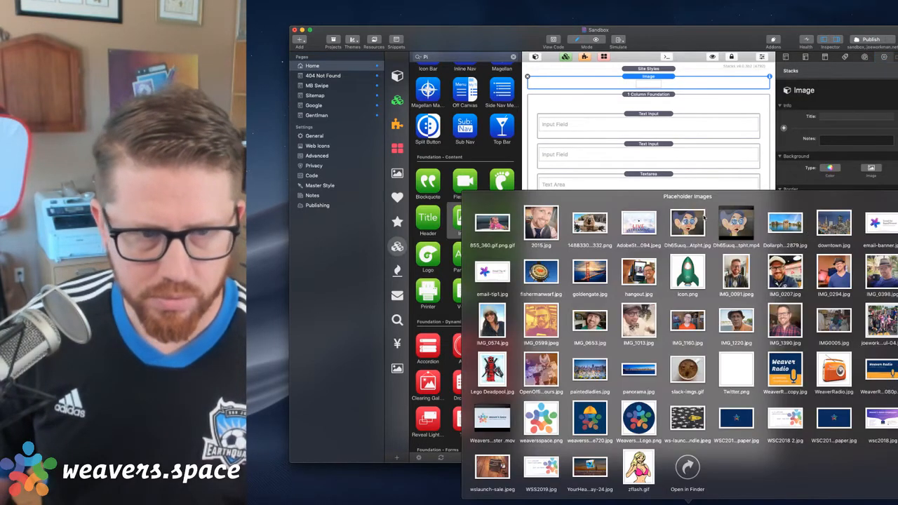
drag(589, 222, 681, 501)
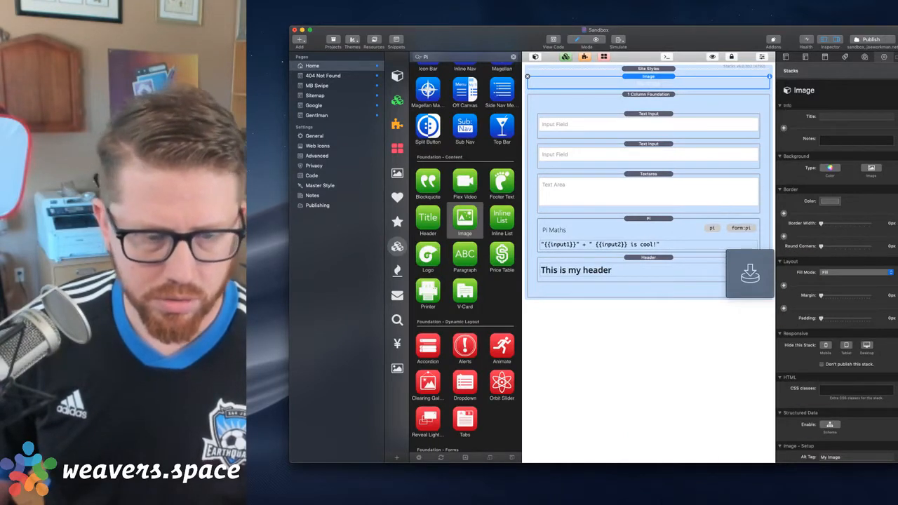
scroll(859, 382, down, 5)
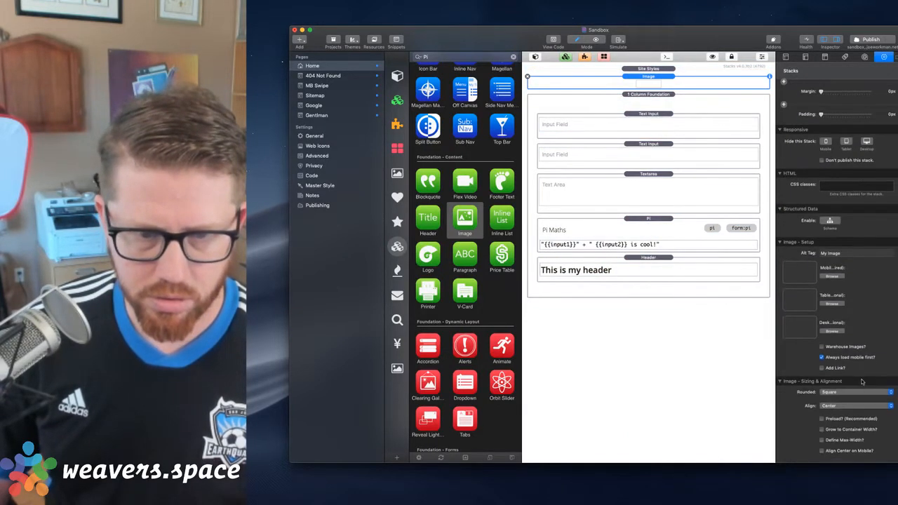
click(689, 499)
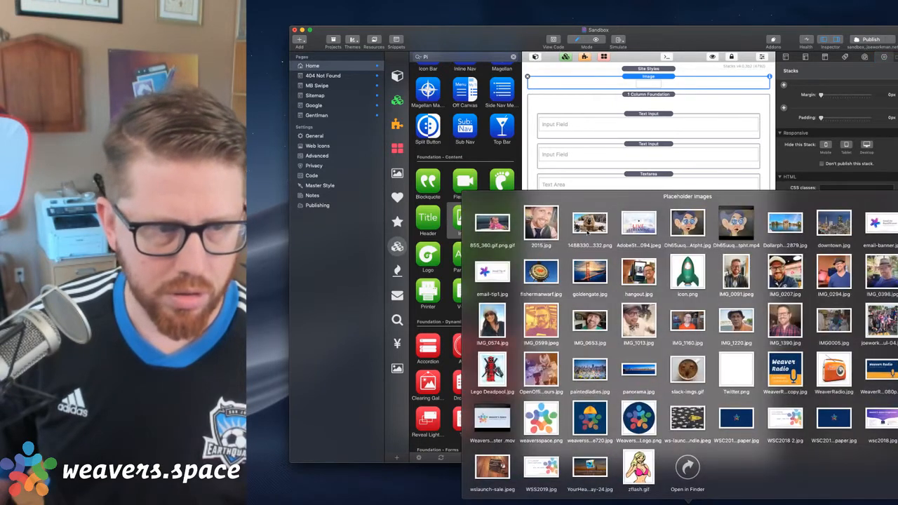
drag(587, 232, 801, 273)
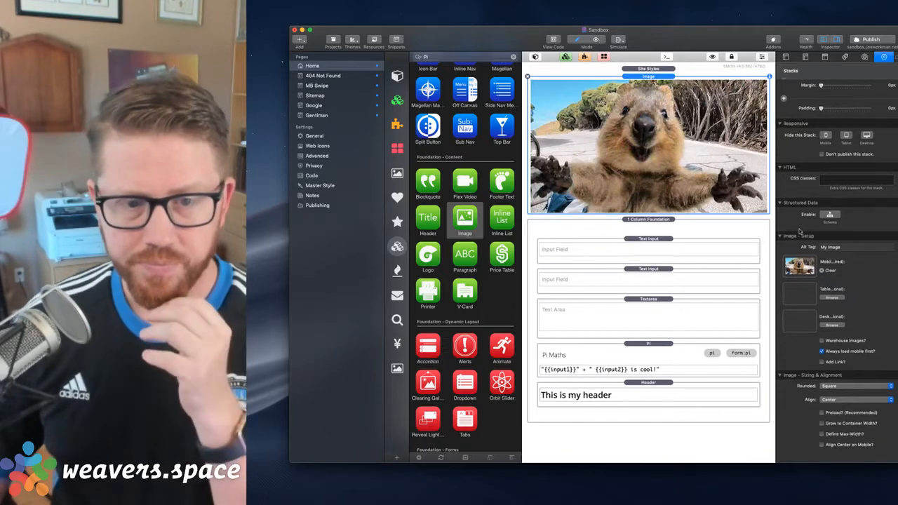
click(822, 422)
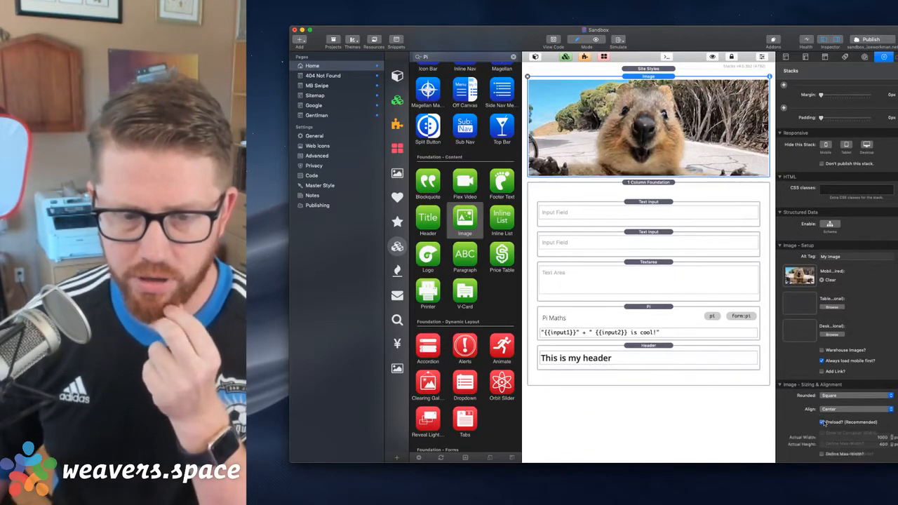
scroll(827, 423, up, 1)
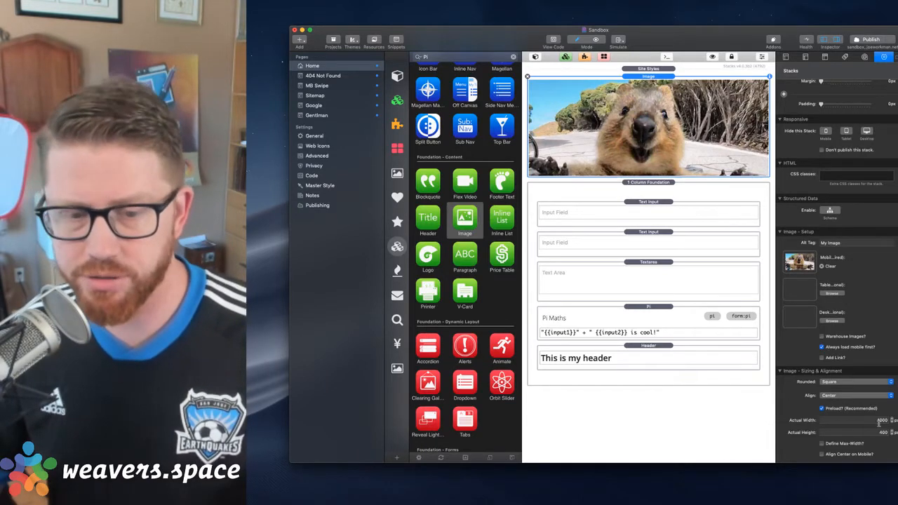
Open the original quokka picture in Preview and check its pixel dimensions in the inspector
click(684, 499)
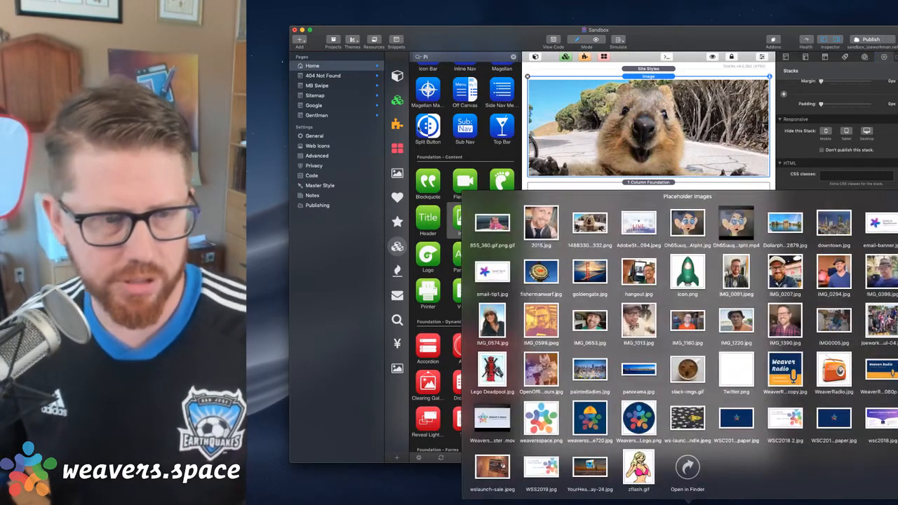
click(590, 223)
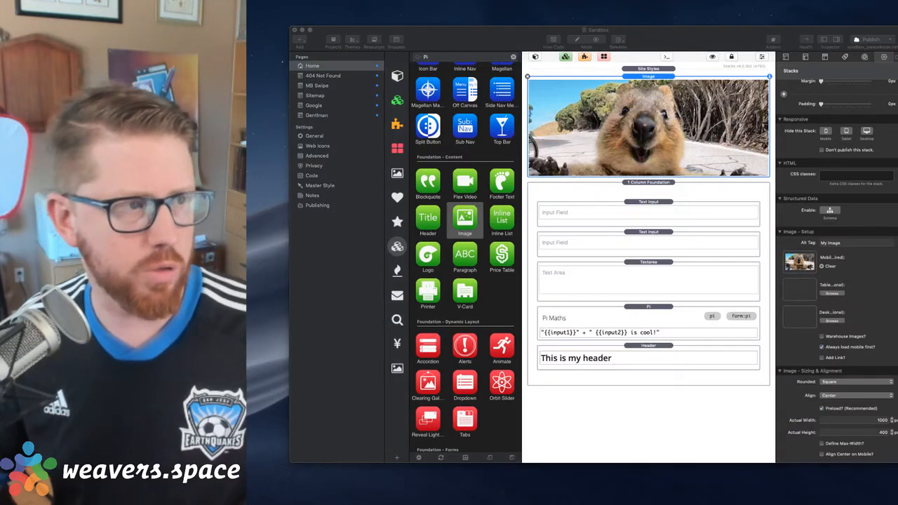
drag(250, 14, 529, 155)
key(super+i)
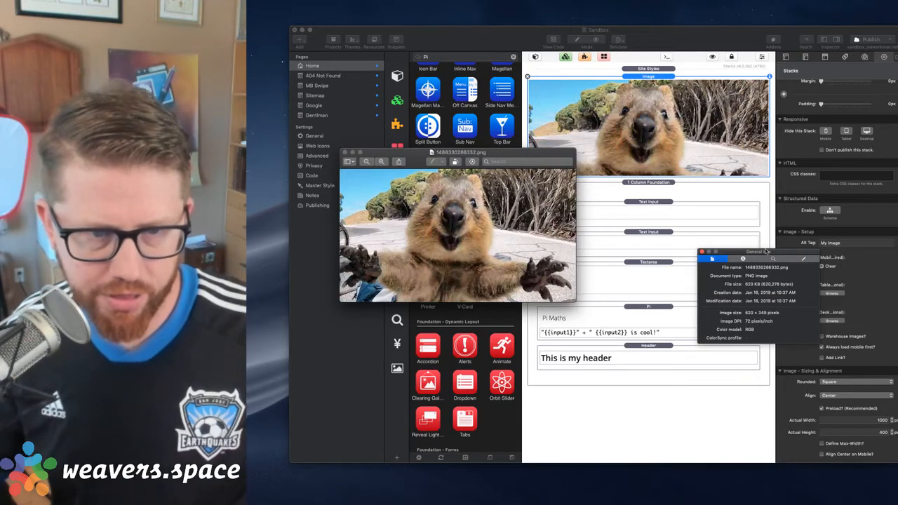
drag(767, 252, 897, 322)
click(540, 86)
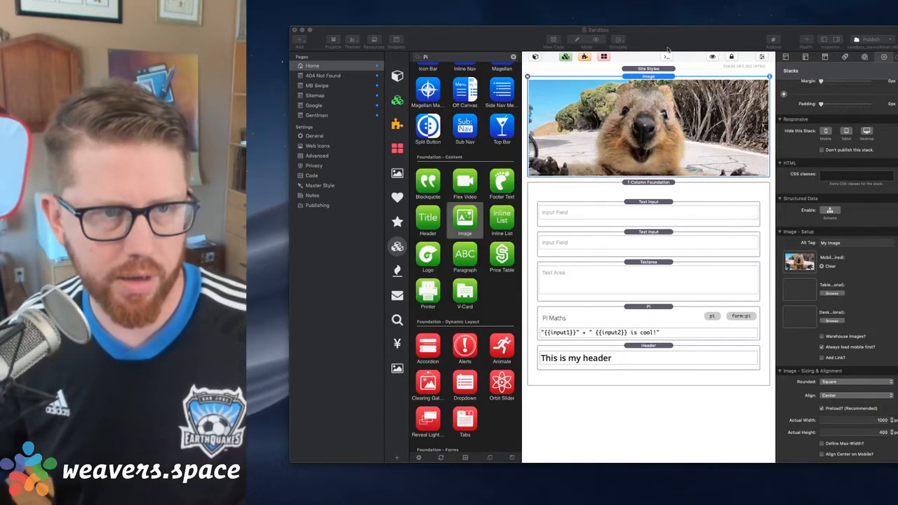
Compare the Image stack with Preload off and on, and preview the Home page before returning to edit mode
click(864, 420)
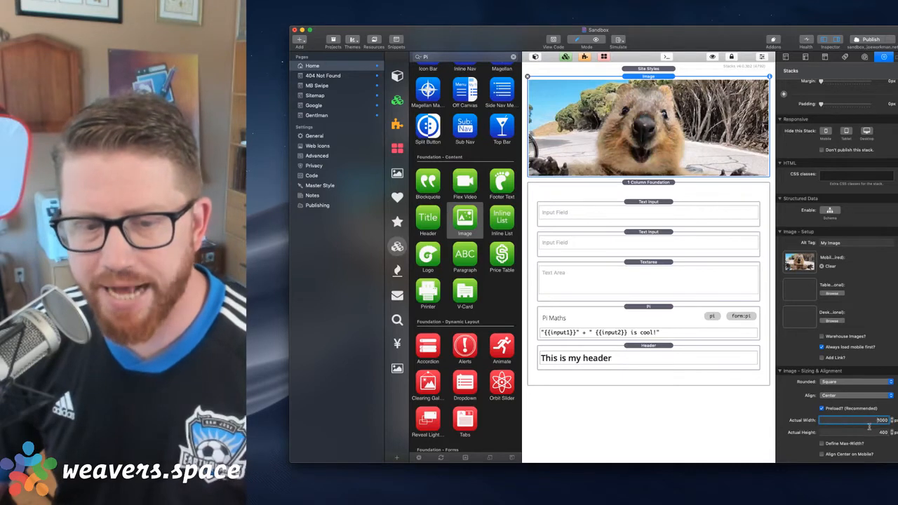
click(874, 433)
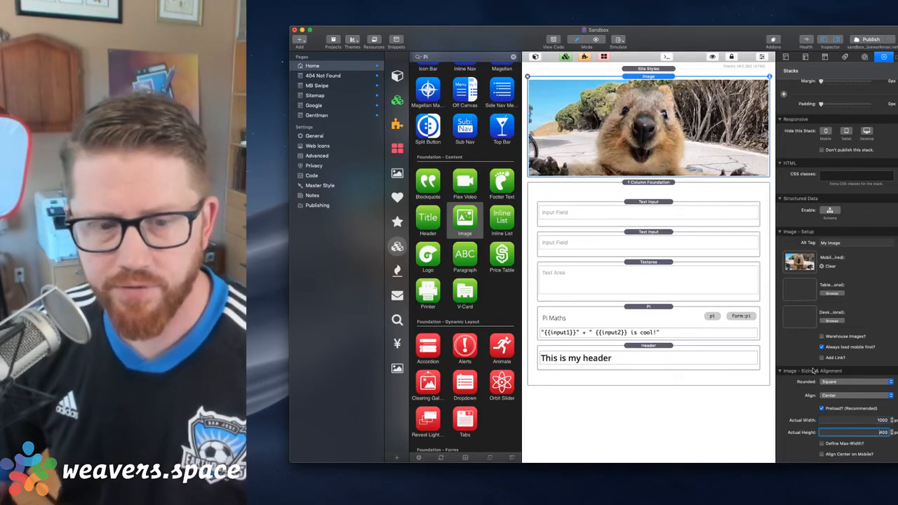
click(822, 408)
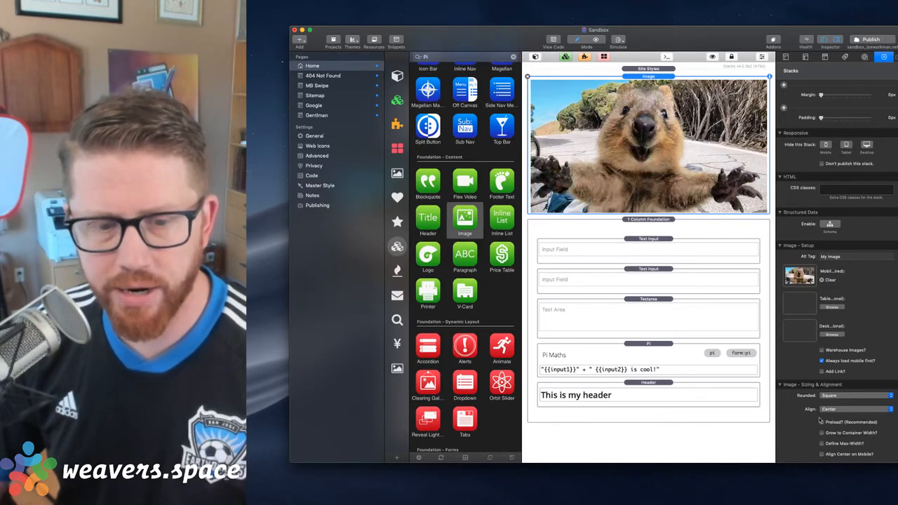
click(821, 421)
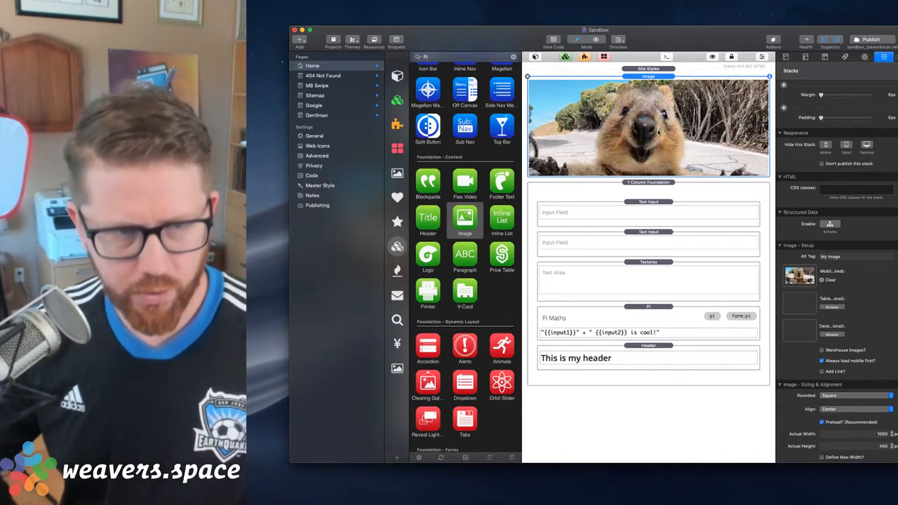
key(super+shift+p)
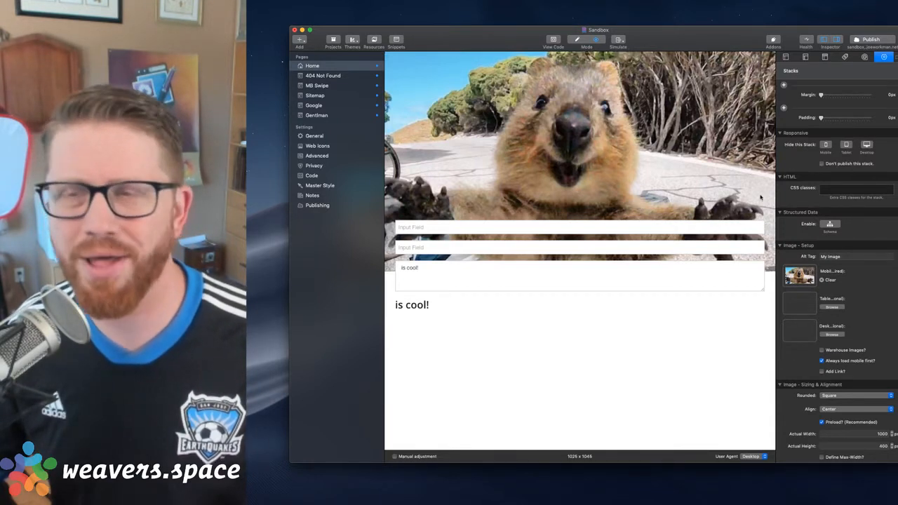
key(super+r)
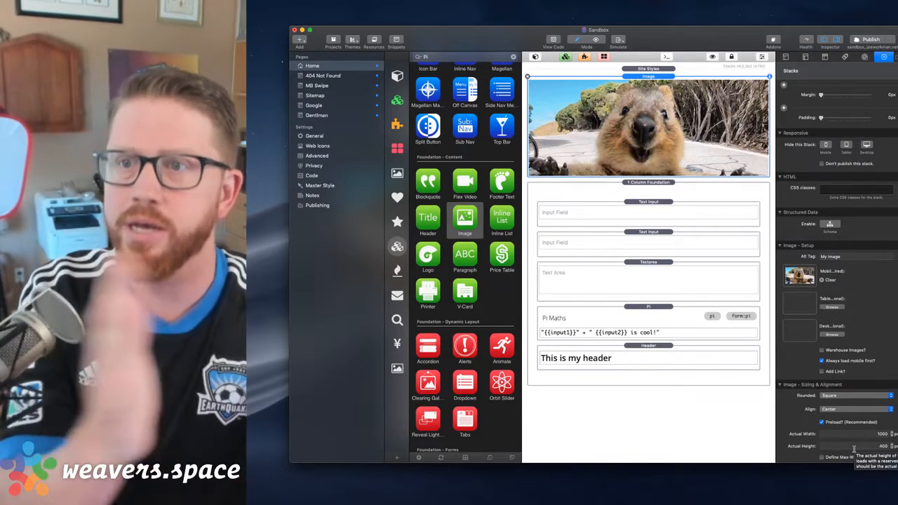
Set the Image stack's actual width to 620 px and actual height to 348 px
click(857, 435)
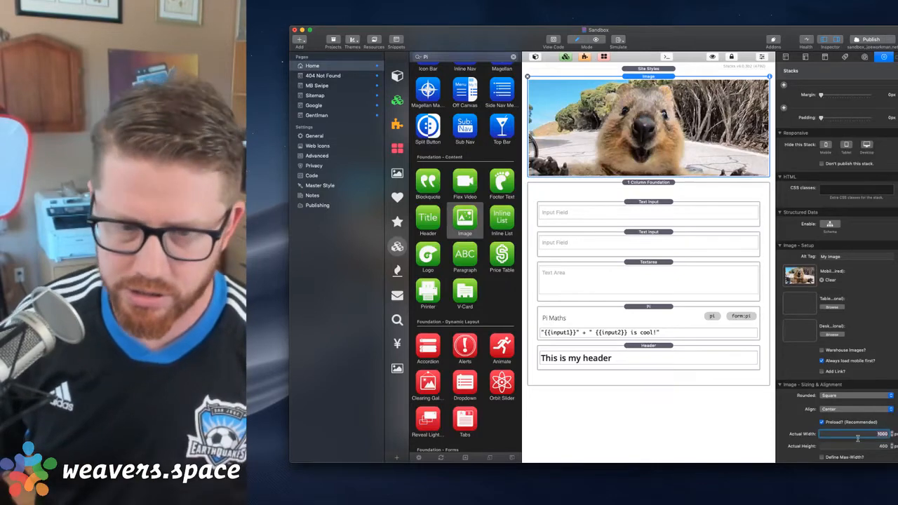
text(8)
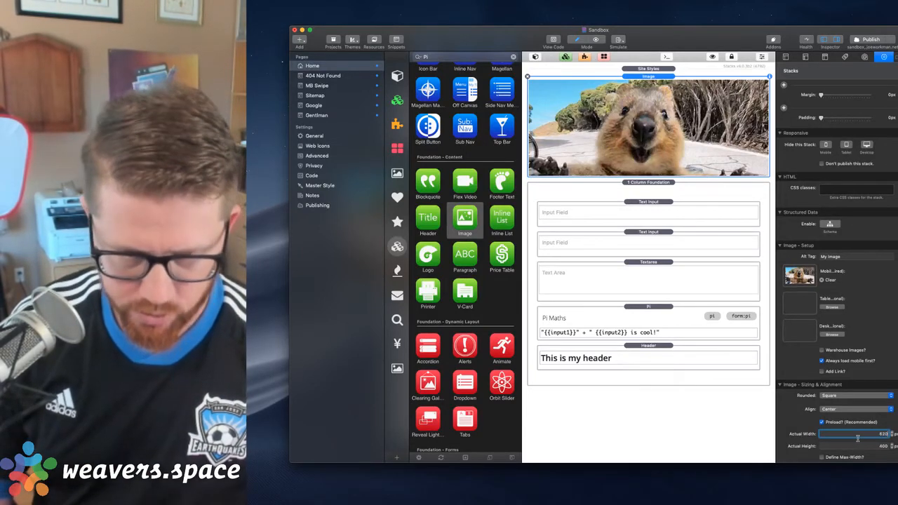
text(20)
key(Tab)
key(BackSpace)
key(Return)
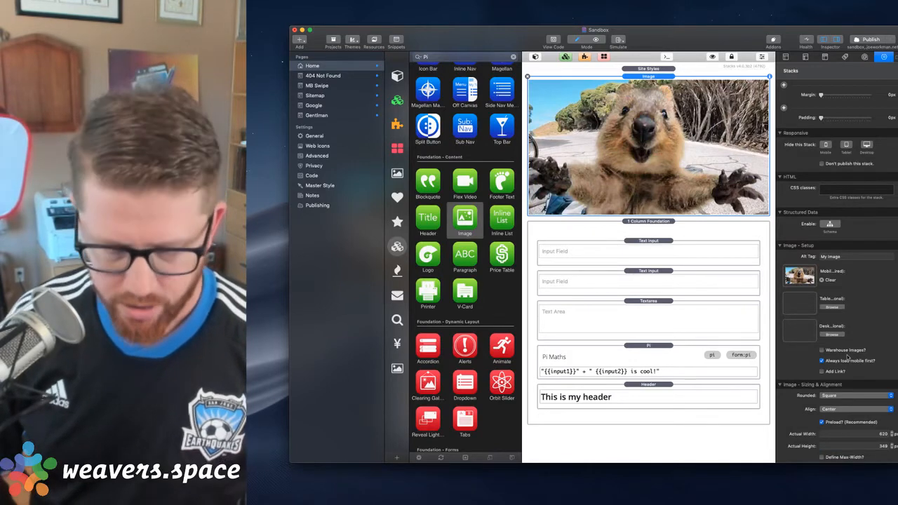
Reload the browser preview of the Home page, widen its window to inspect the quokka image, and close the preview
key(super+Tab)
key(super+r)
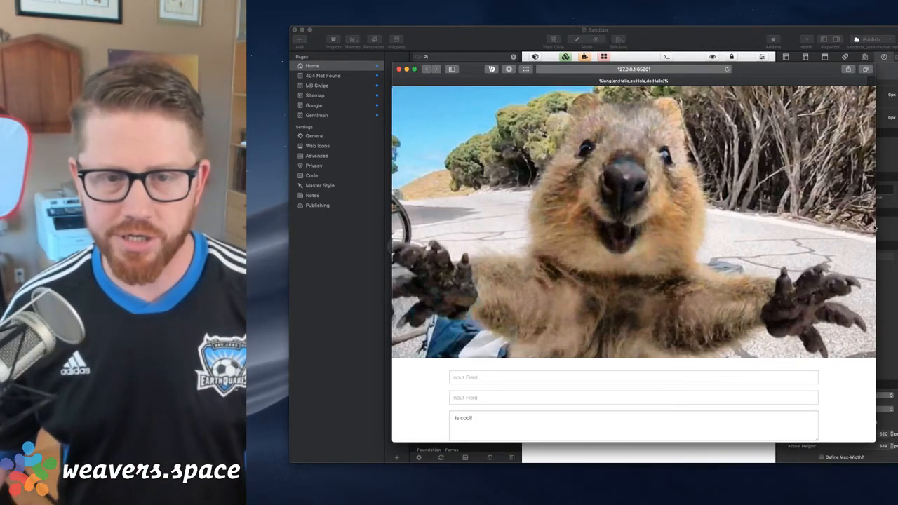
drag(875, 229, 897, 228)
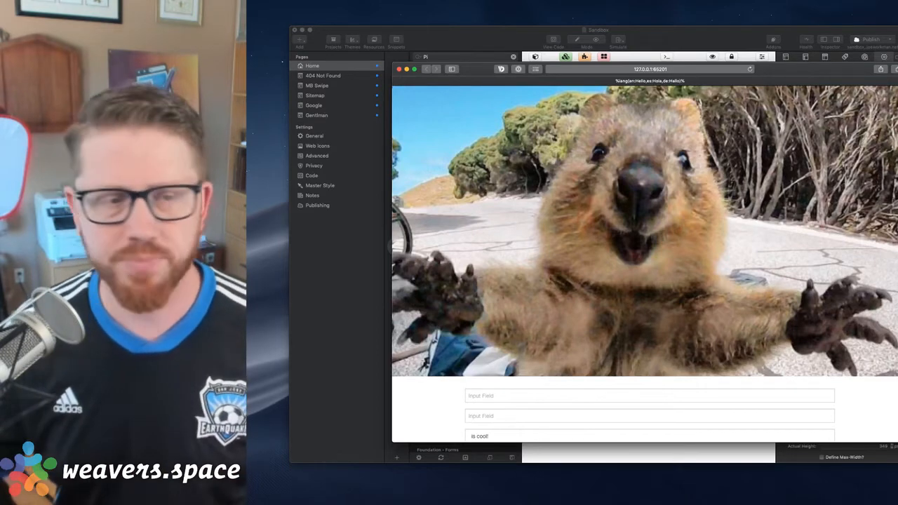
click(400, 68)
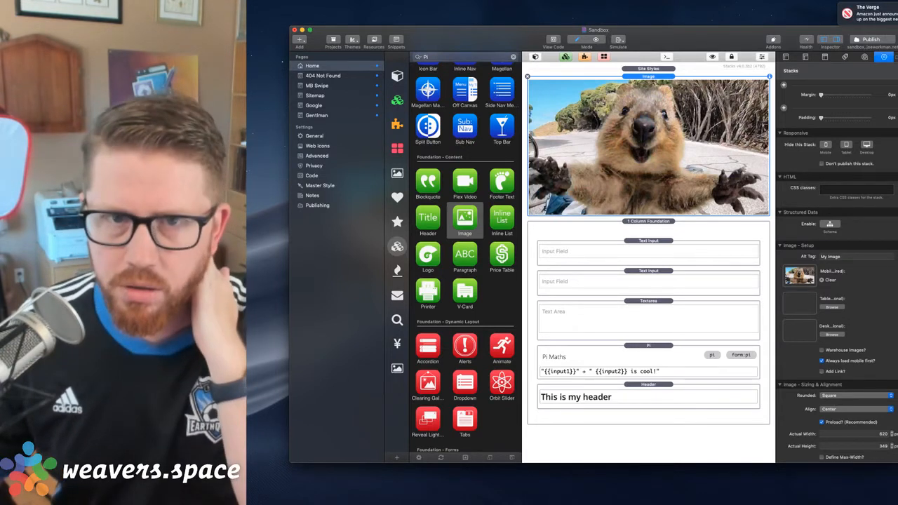
Enable a defined max-width for the quokka Image stack in its sizing and alignment settings
key(super+Tab)
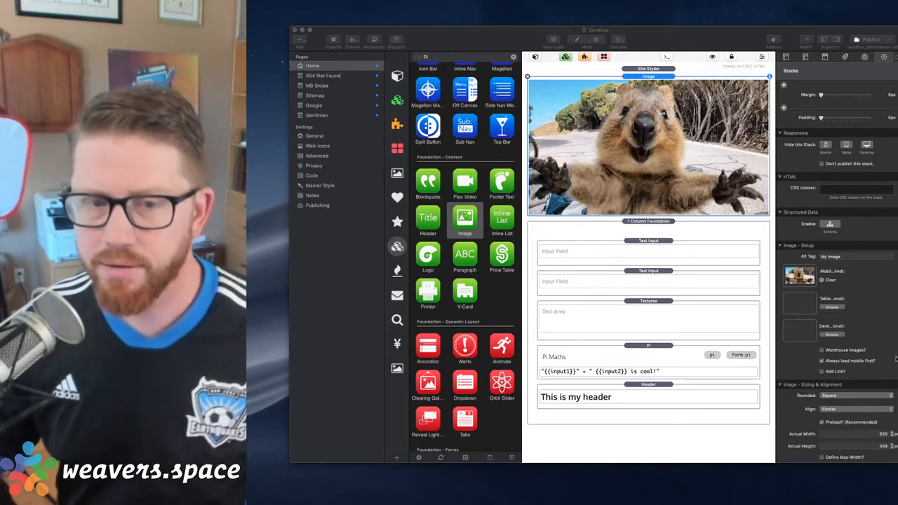
scroll(860, 338, down, 2)
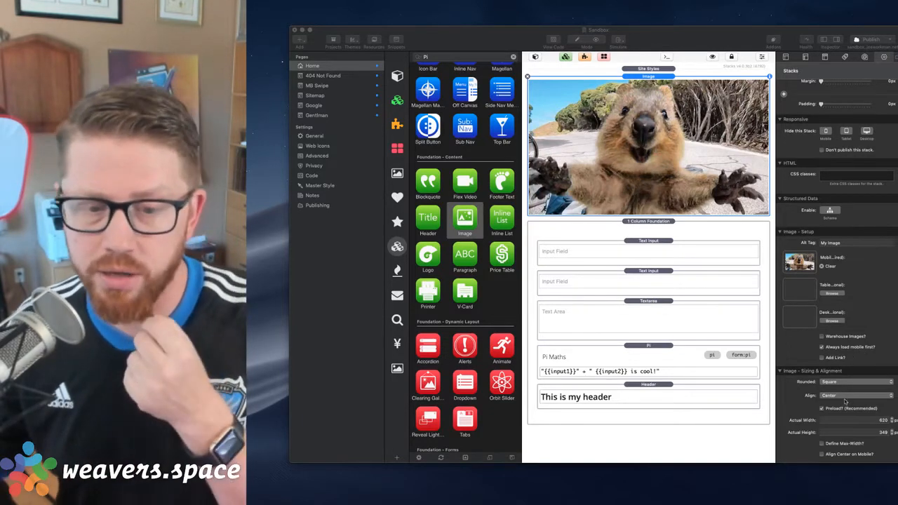
scroll(845, 403, down, 2)
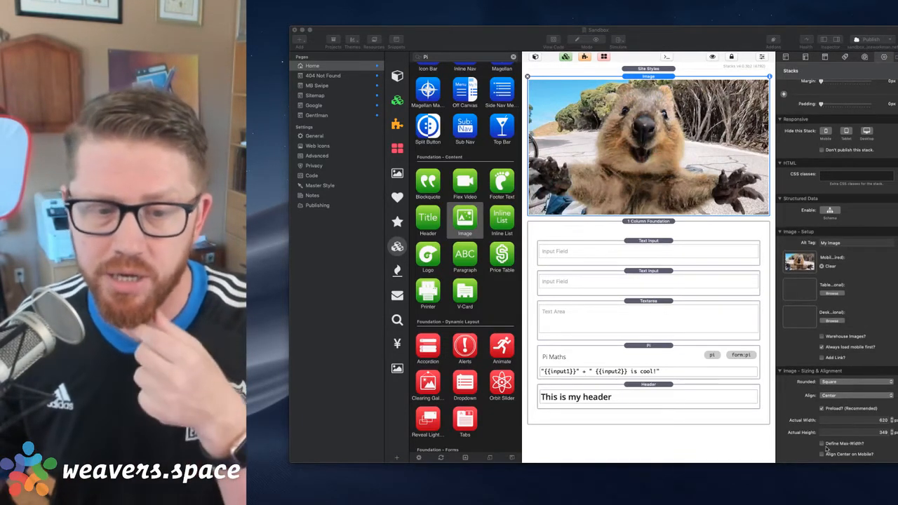
click(823, 445)
click(823, 445)
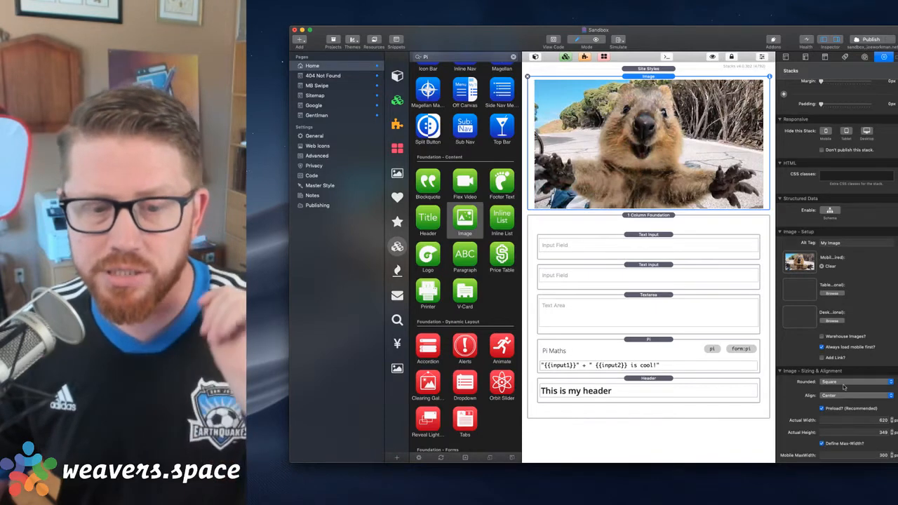
scroll(880, 456, down, 3)
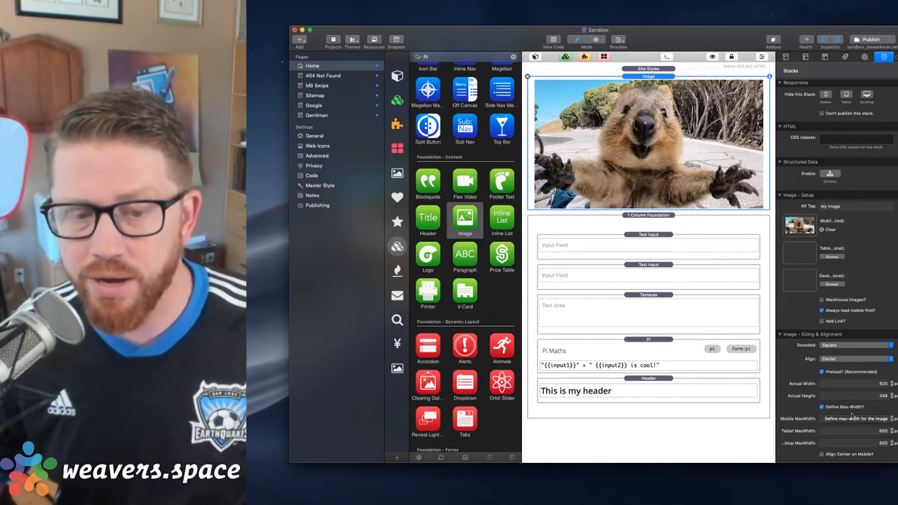
Set the Image stack's tablet max-width to 400 px and its desktop max-width to 500 px
click(880, 419)
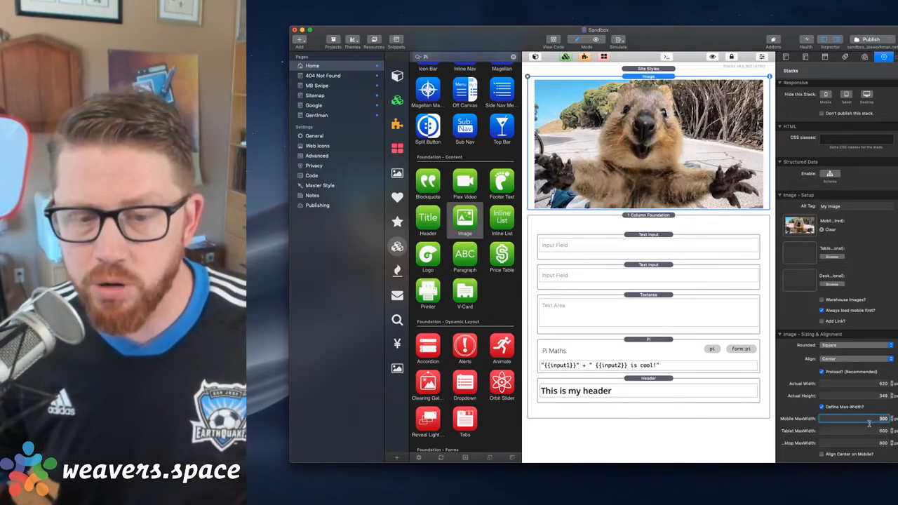
click(868, 432)
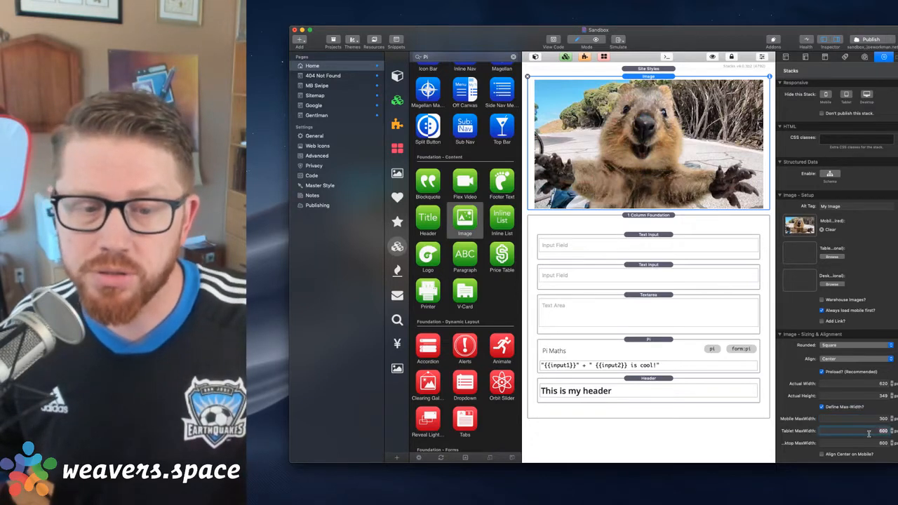
click(870, 443)
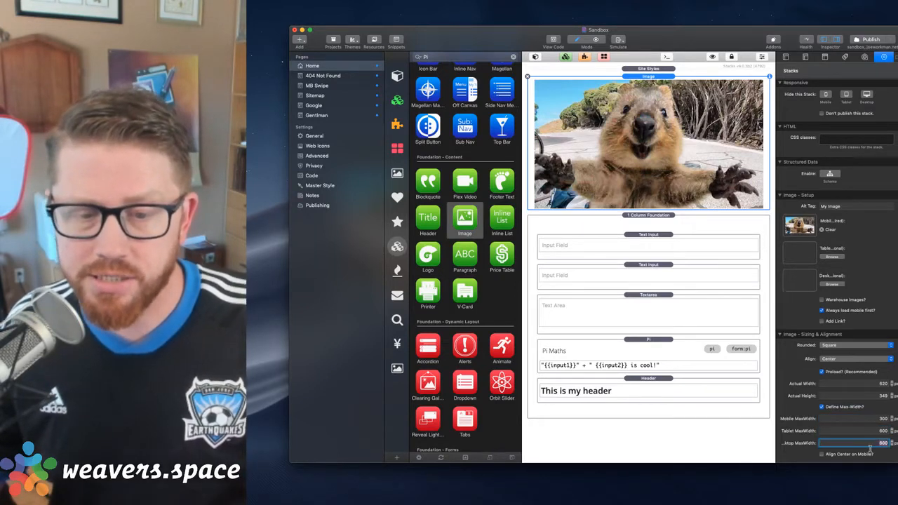
click(869, 432)
text(4)
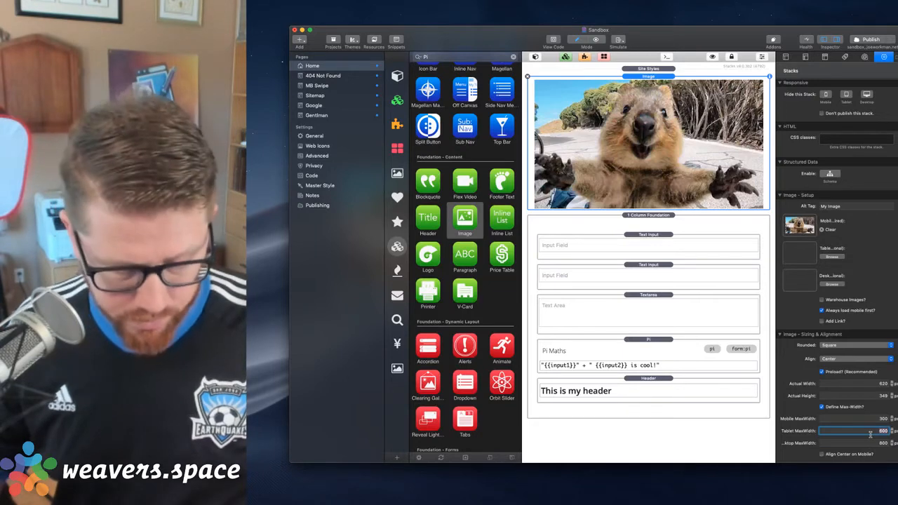
text(00)
key(Tab)
text(500)
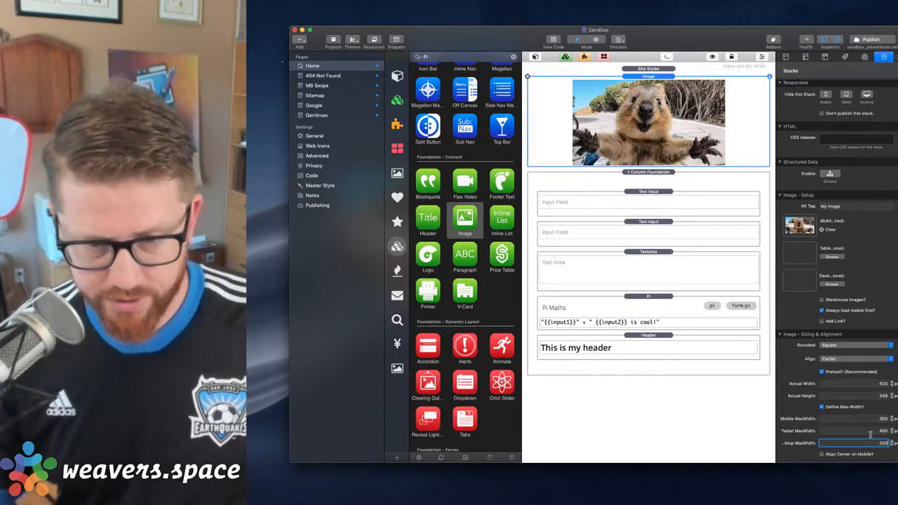
key(Return)
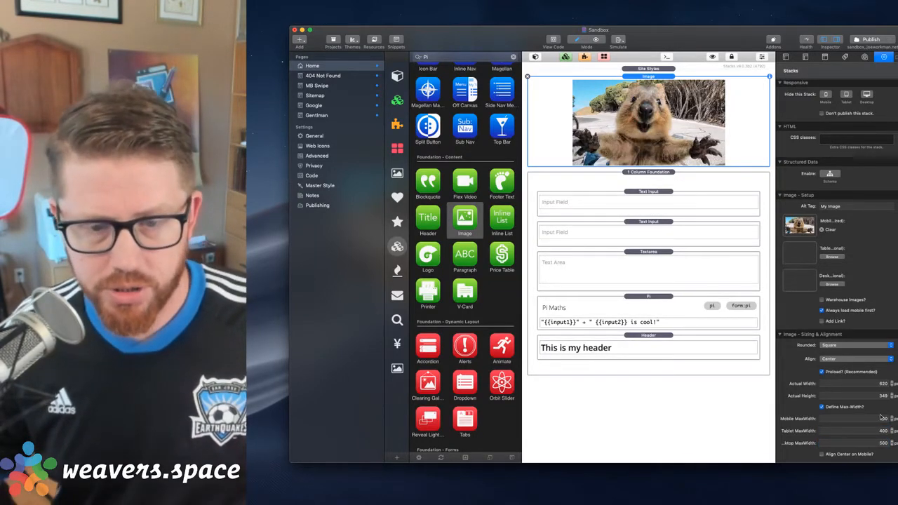
Preview the Home page in the browser, narrow the window to check the image's responsive width, and close the preview
key(super+shift+r)
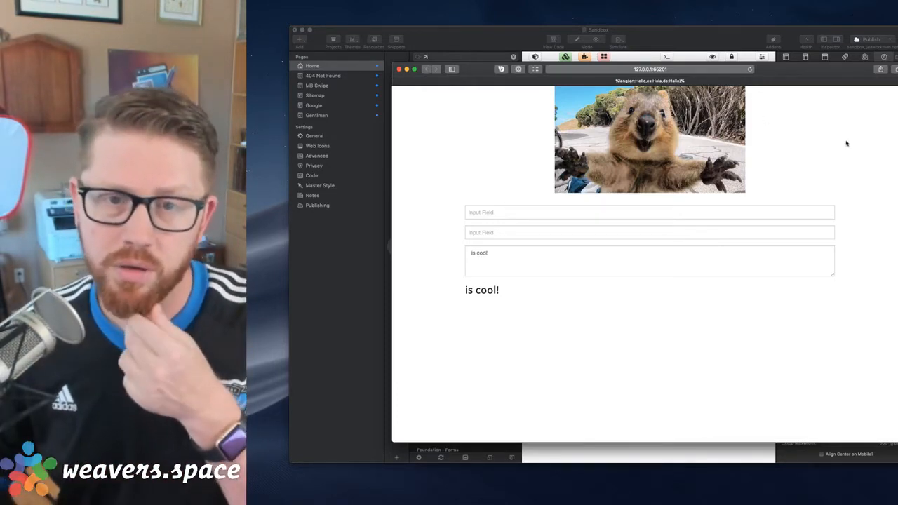
drag(897, 140, 593, 153)
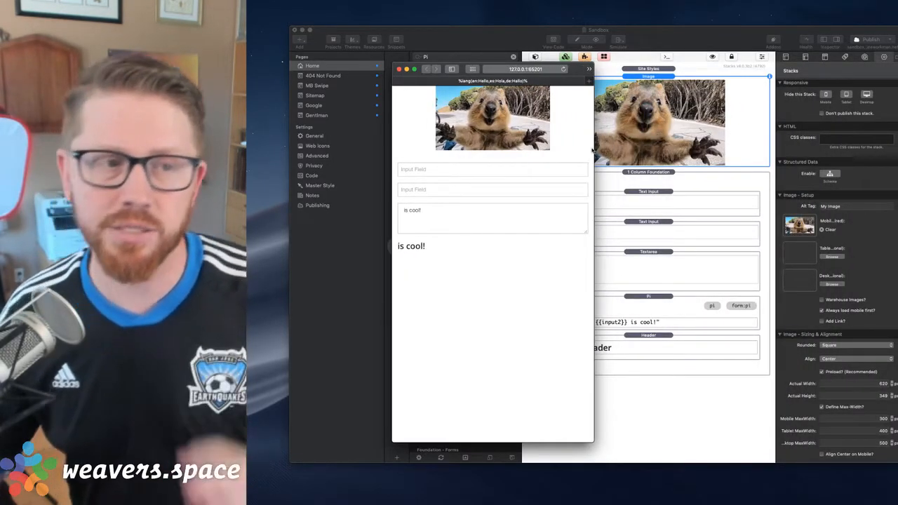
click(398, 68)
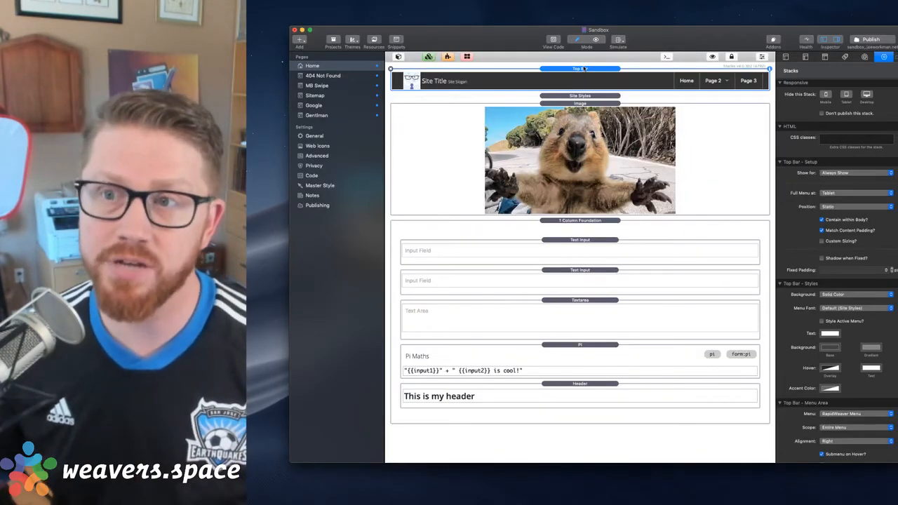
Enable custom sizing for the Top Bar stack and set its nav height to 80 px
click(822, 240)
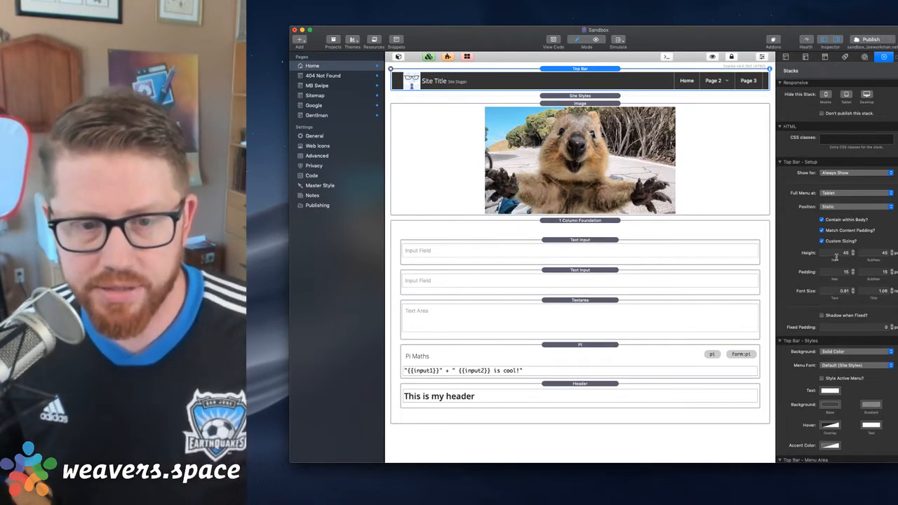
click(836, 254)
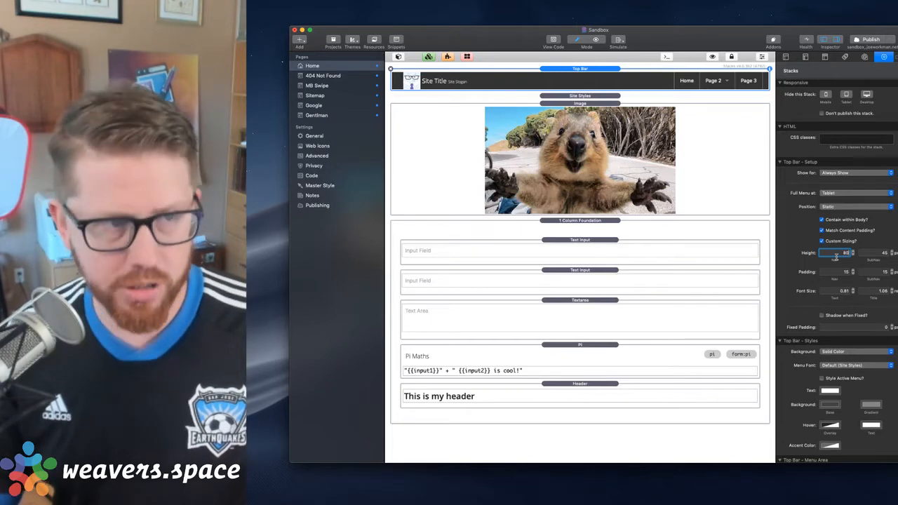
text(80)
key(Tab)
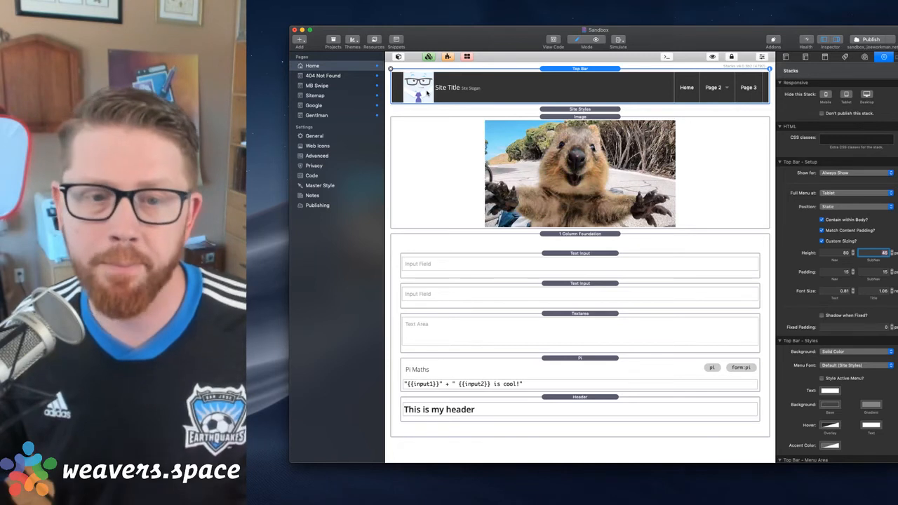
click(822, 242)
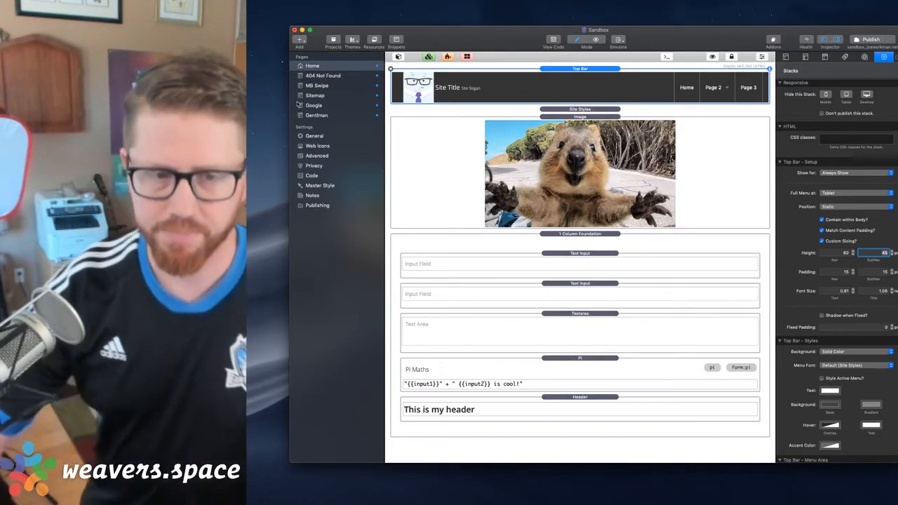
click(613, 75)
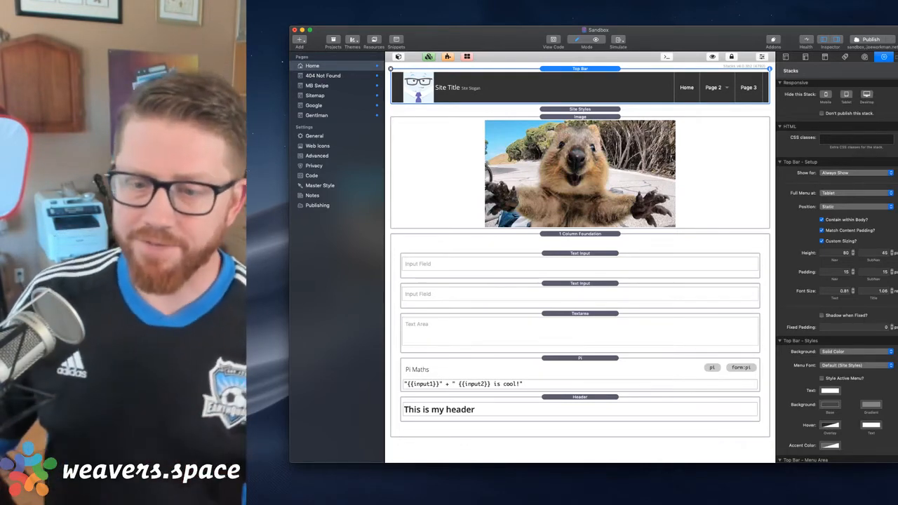
key(super+Tab)
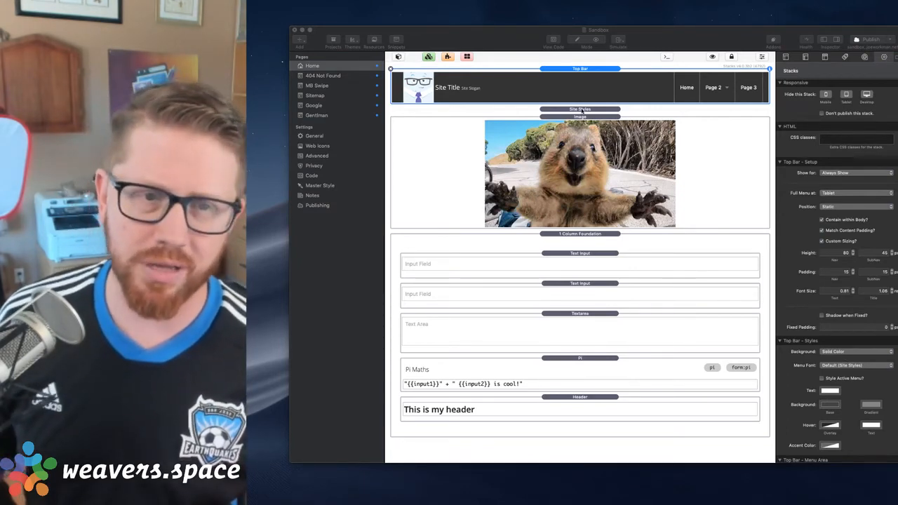
click(582, 110)
click(582, 117)
click(585, 71)
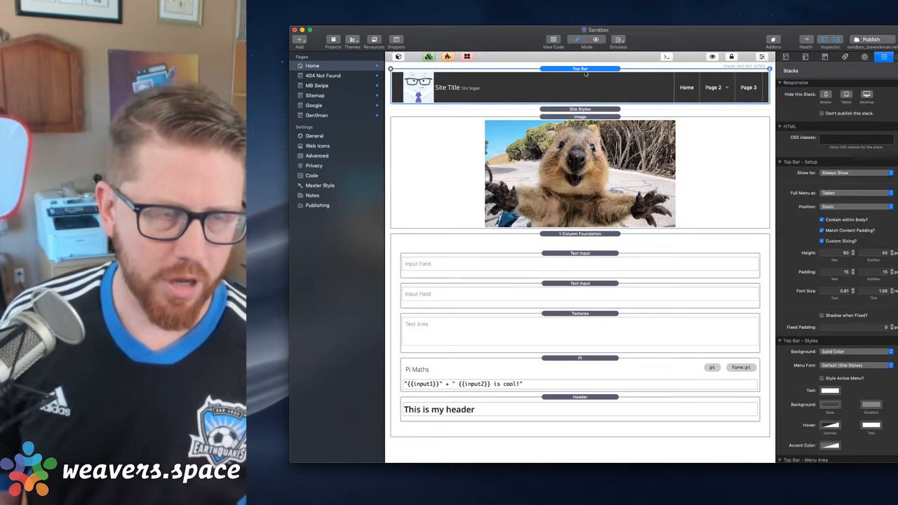
Search the app launcher for "rw blog" and open the BlogLayouts project
key(alt+space)
text(rw)
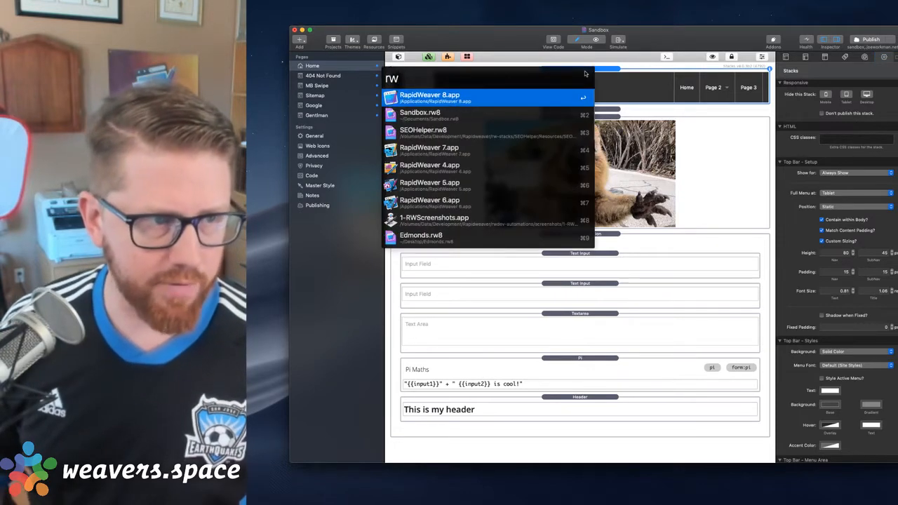
text( blog)
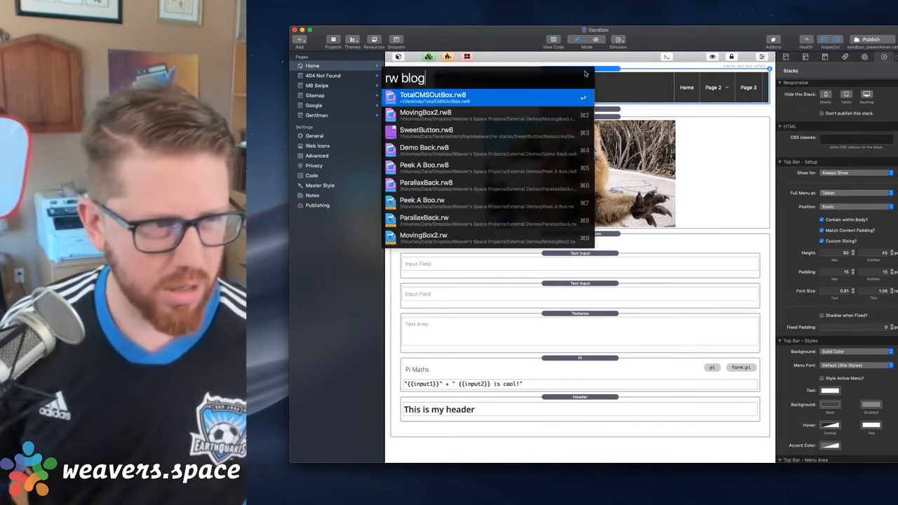
key(Return)
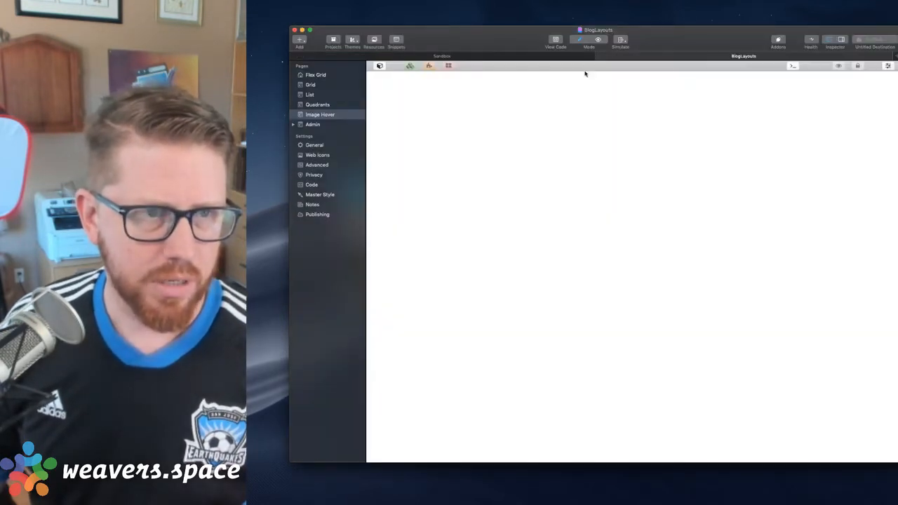
Switch to the Flex Grid page of the BlogLayouts project and preview it in the browser
click(309, 94)
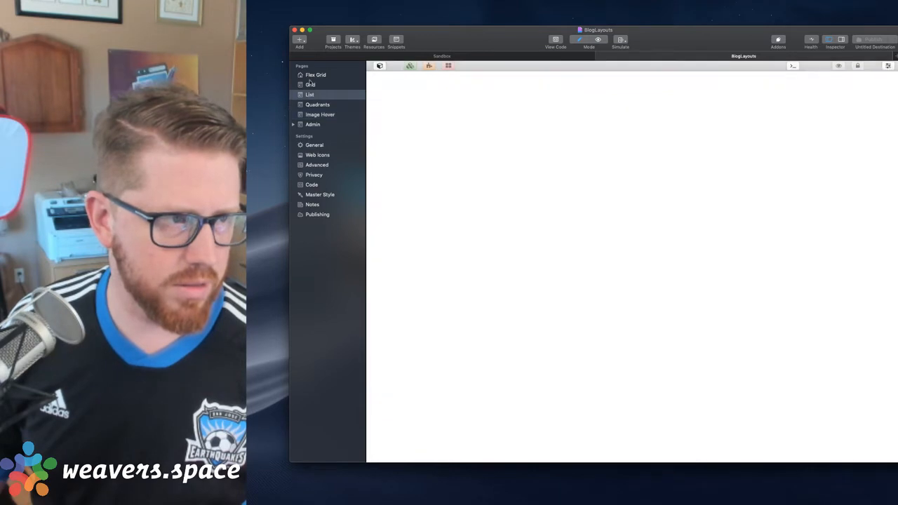
click(310, 85)
click(312, 74)
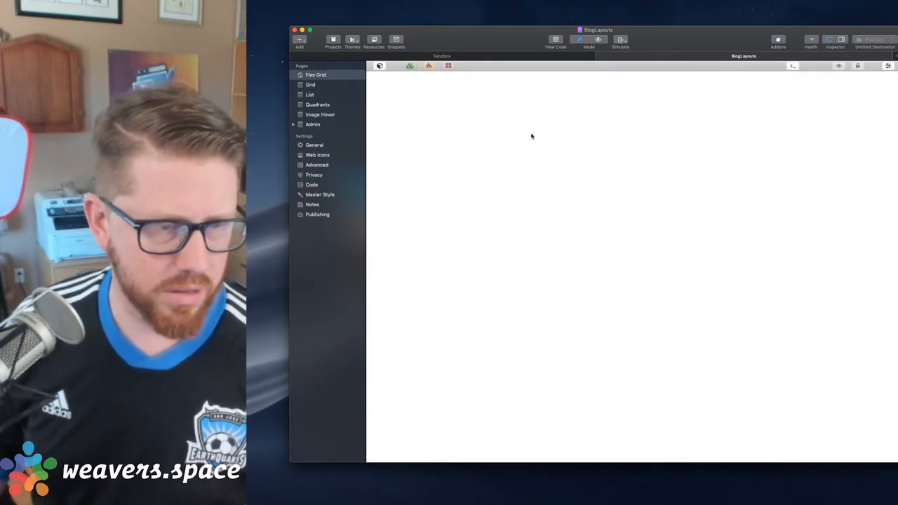
key(super+shift+r)
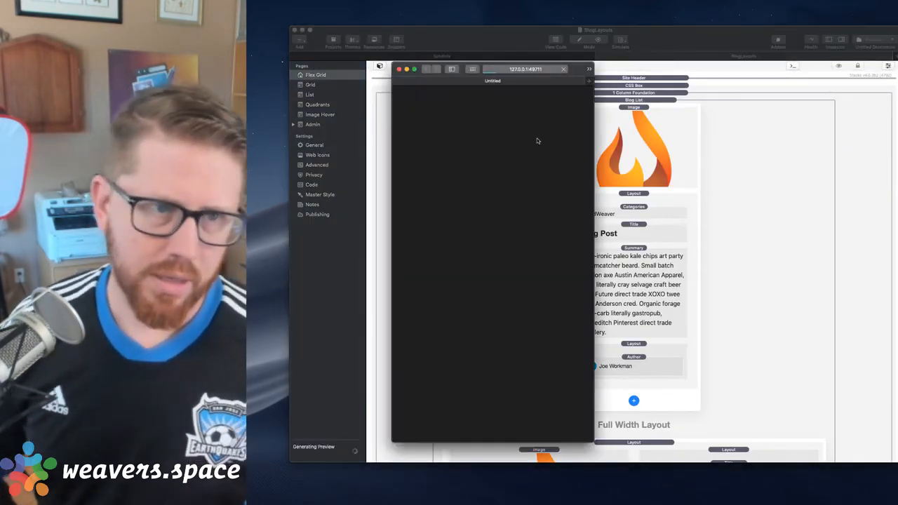
Enlarge and reposition the Flex Grid preview window, examine the blog post card layout, and return to the BlogLayouts project window
drag(573, 68, 669, 6)
drag(687, 378, 897, 449)
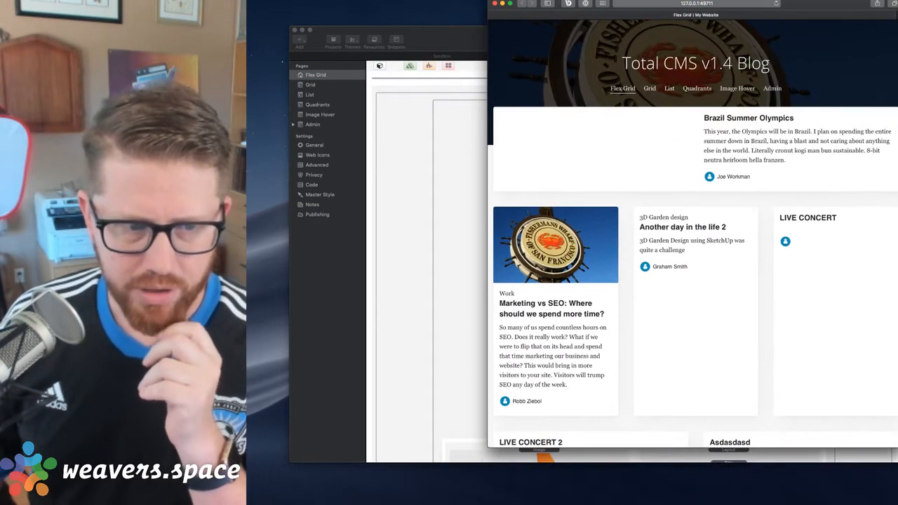
scroll(699, 278, down, 5)
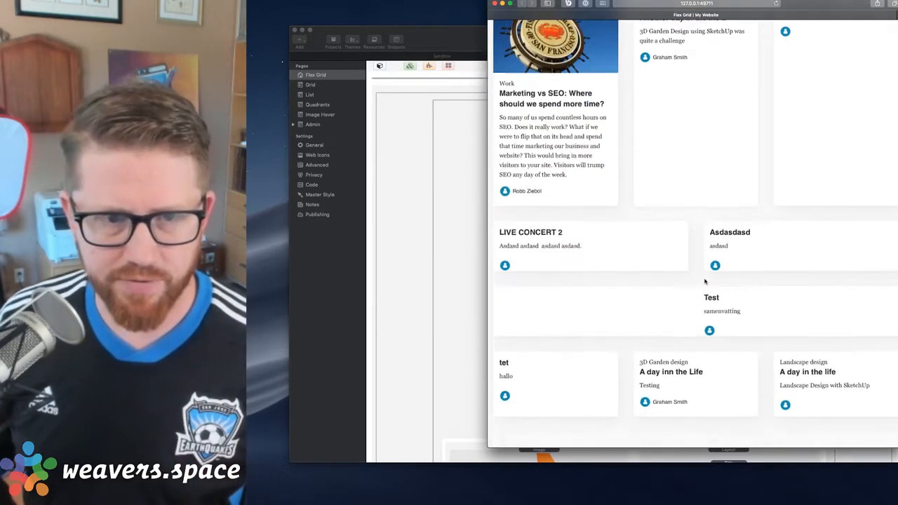
scroll(705, 295, up, 5)
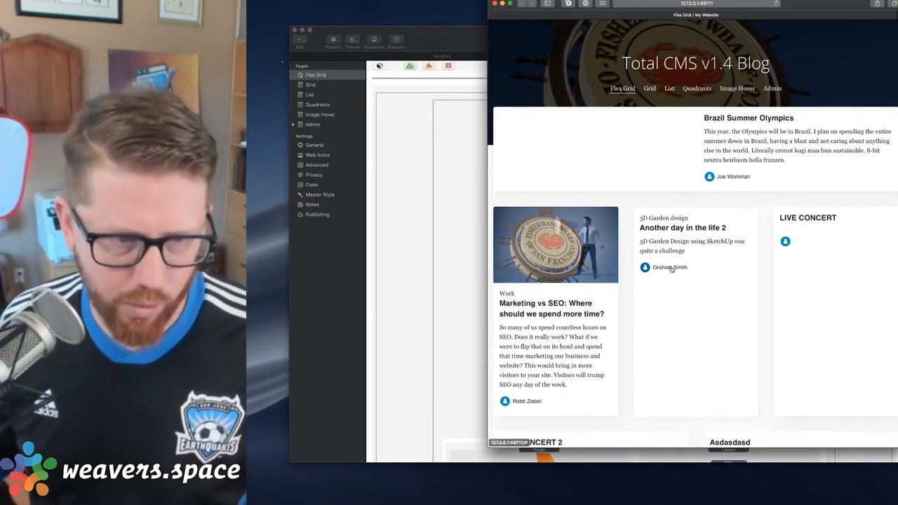
drag(826, 7, 788, 6)
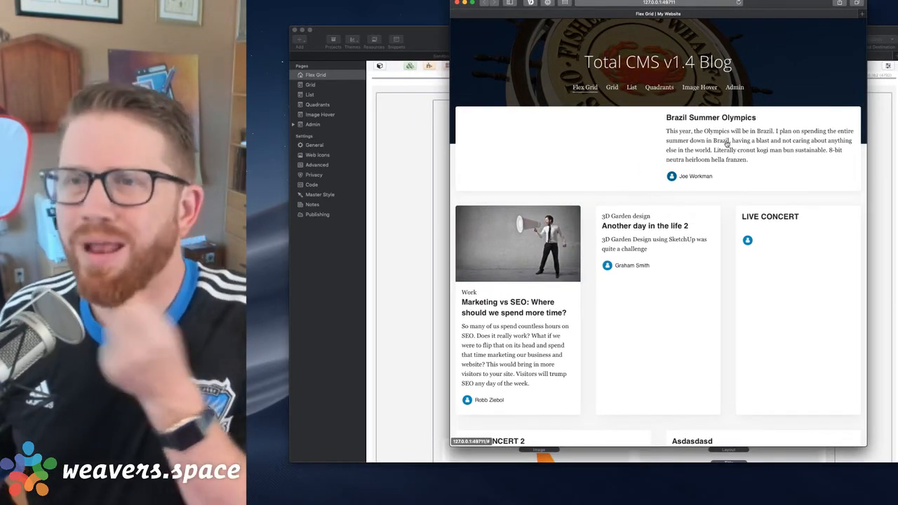
click(423, 42)
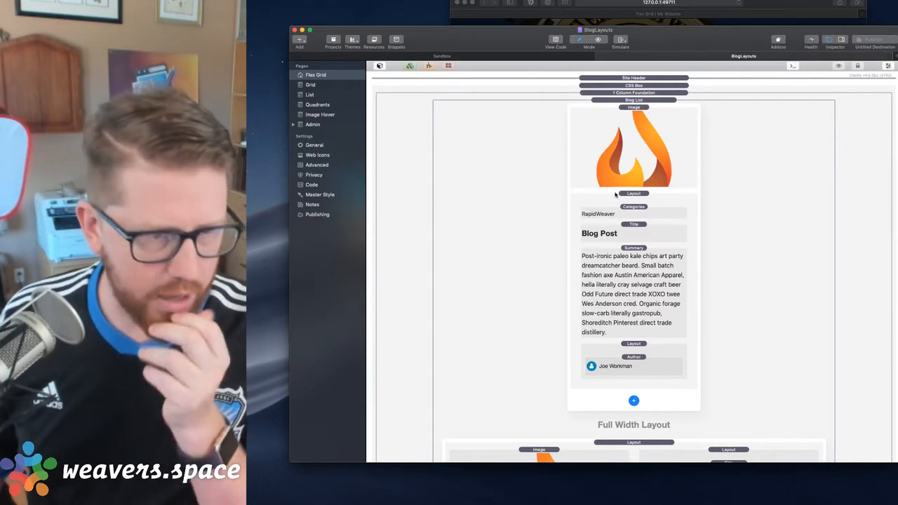
Examine the Position options of the Layout below the post image and the elements available for the Blog List
click(642, 197)
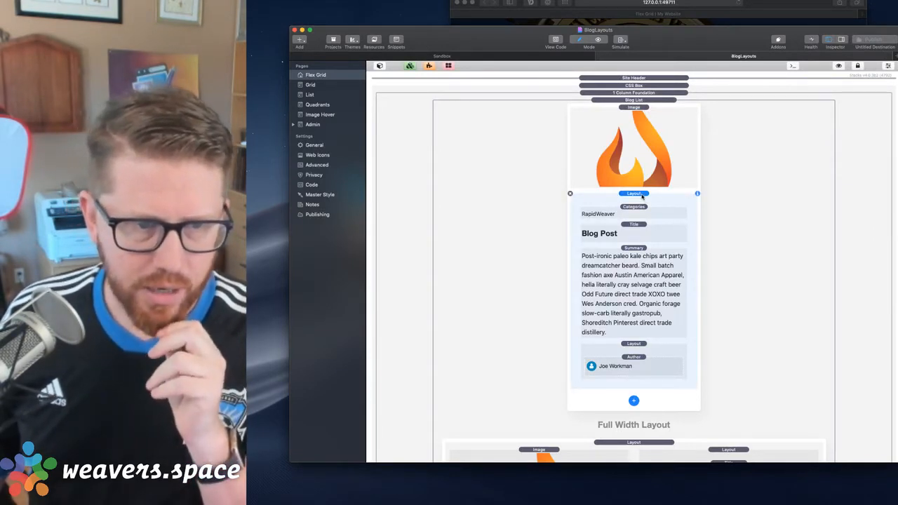
double_click(642, 197)
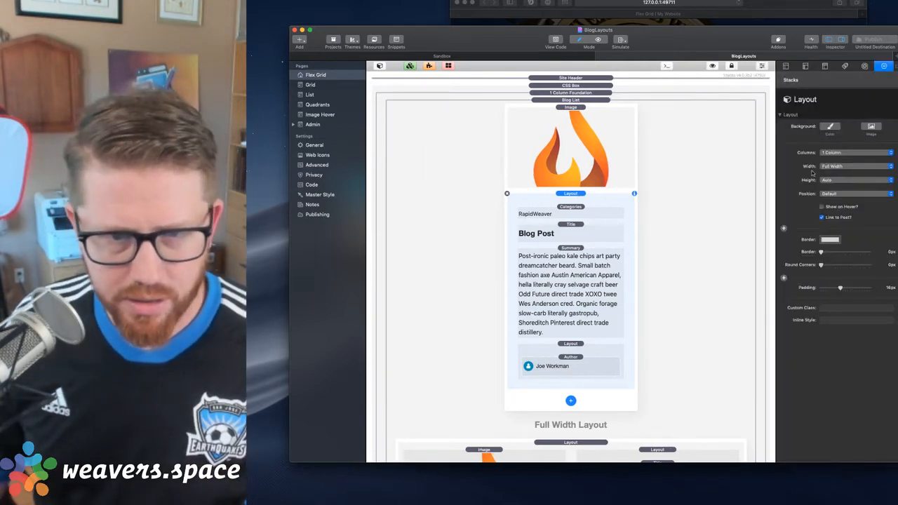
click(832, 193)
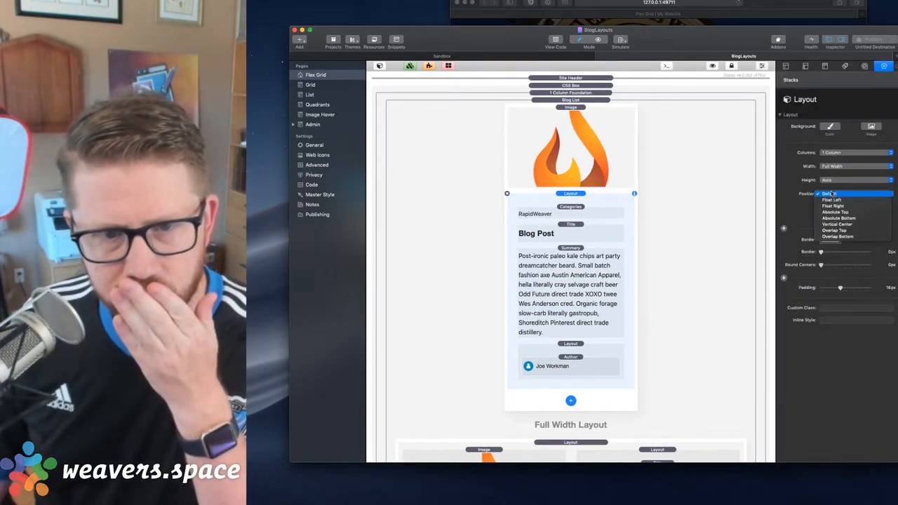
click(831, 194)
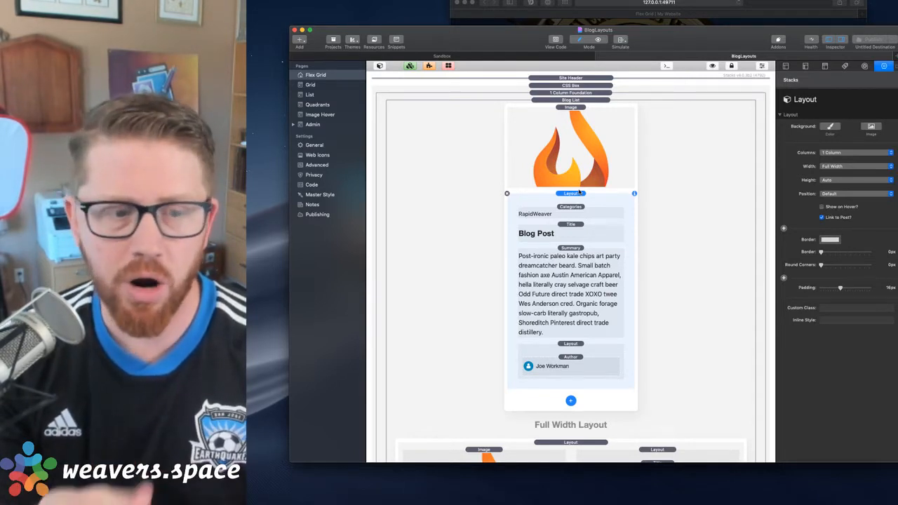
click(572, 400)
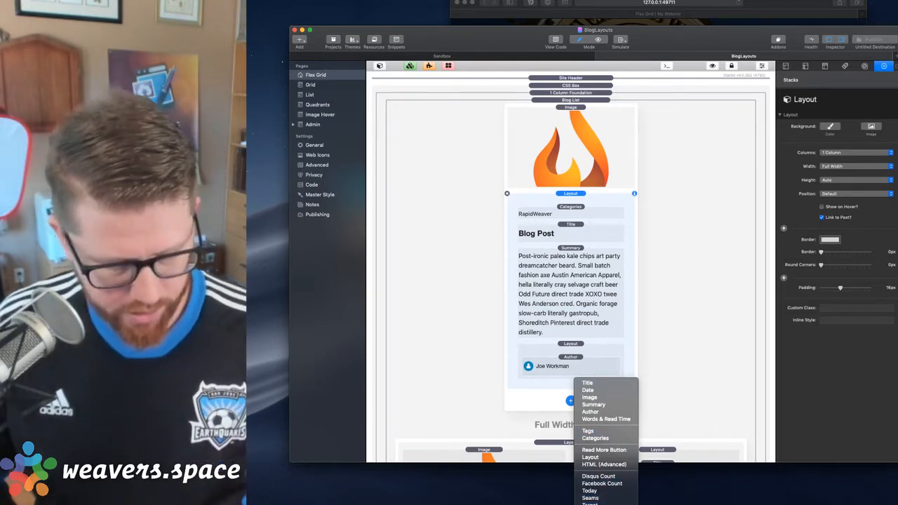
click(649, 364)
scroll(649, 364, down, 5)
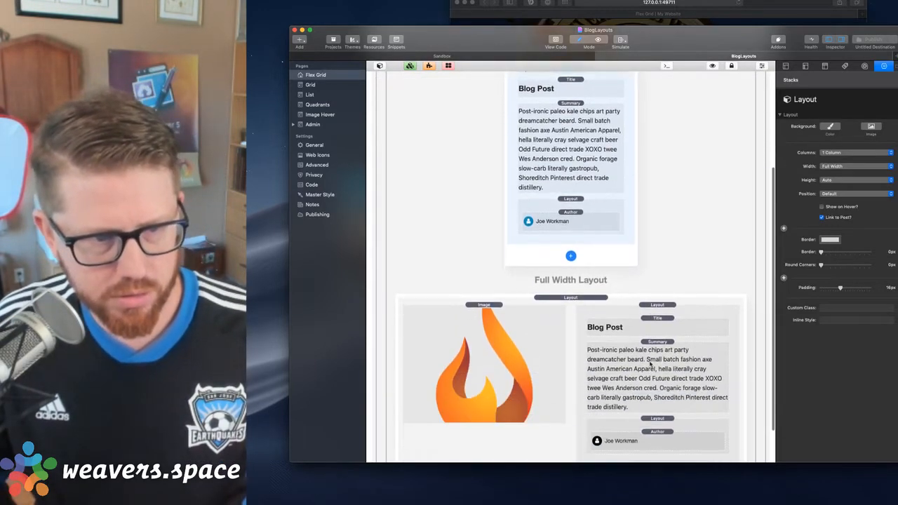
click(570, 237)
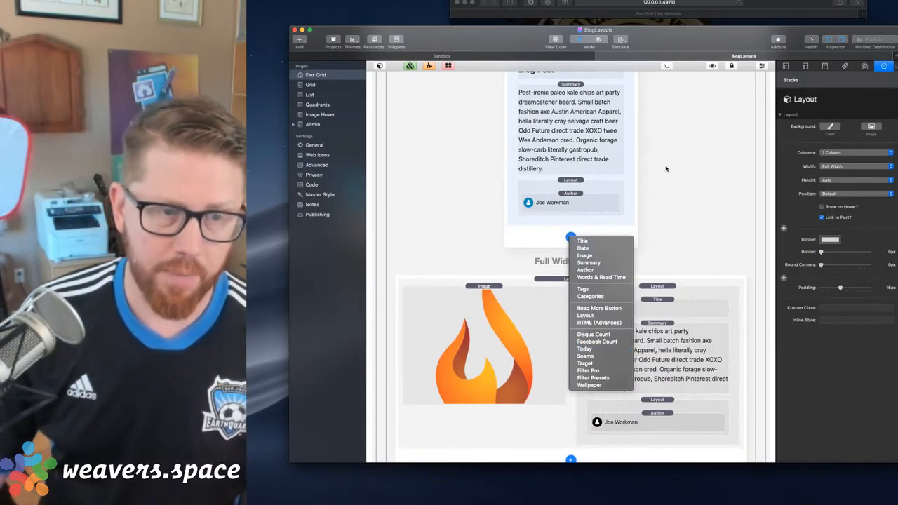
click(664, 172)
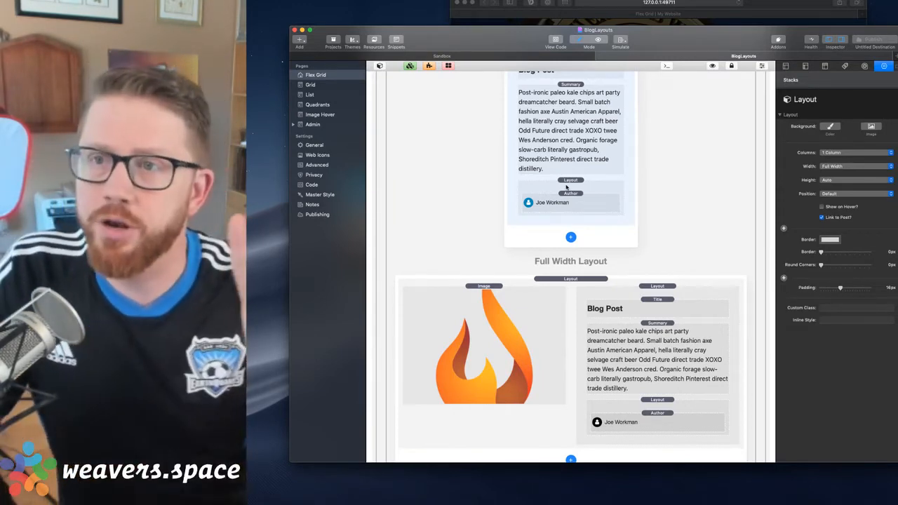
Set the Position of the nested Layout containing the Author element to Vertical Center
click(568, 180)
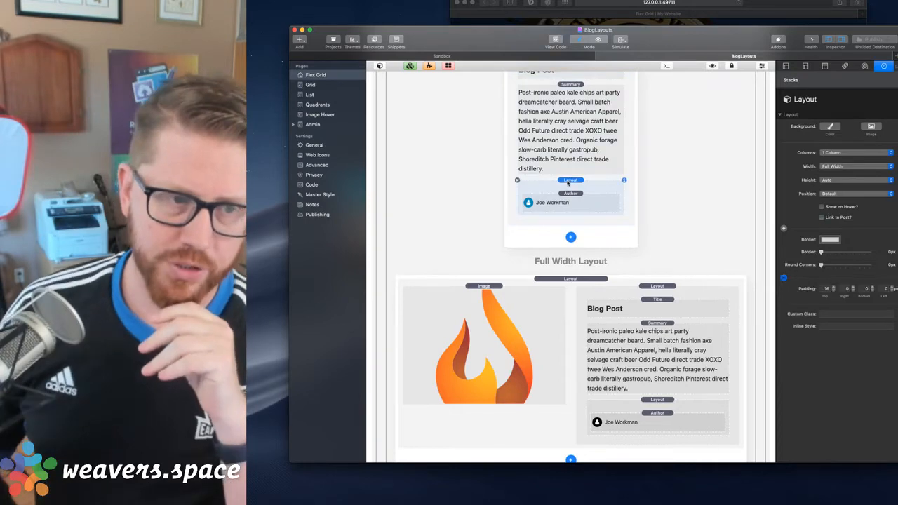
scroll(568, 182, up, 5)
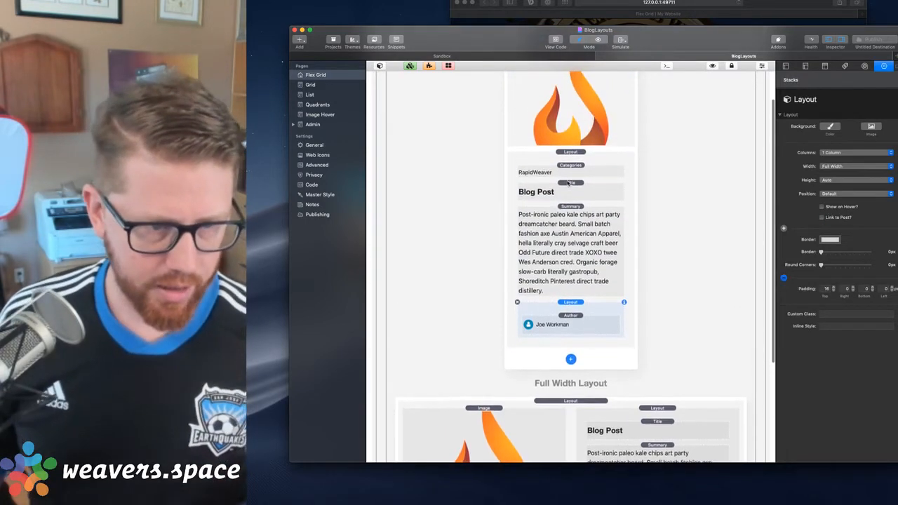
scroll(580, 258, up, 2)
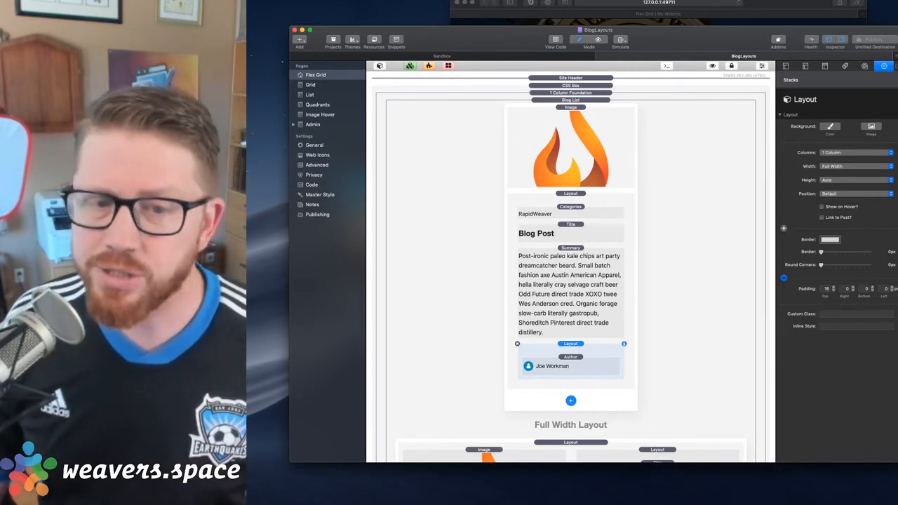
click(840, 192)
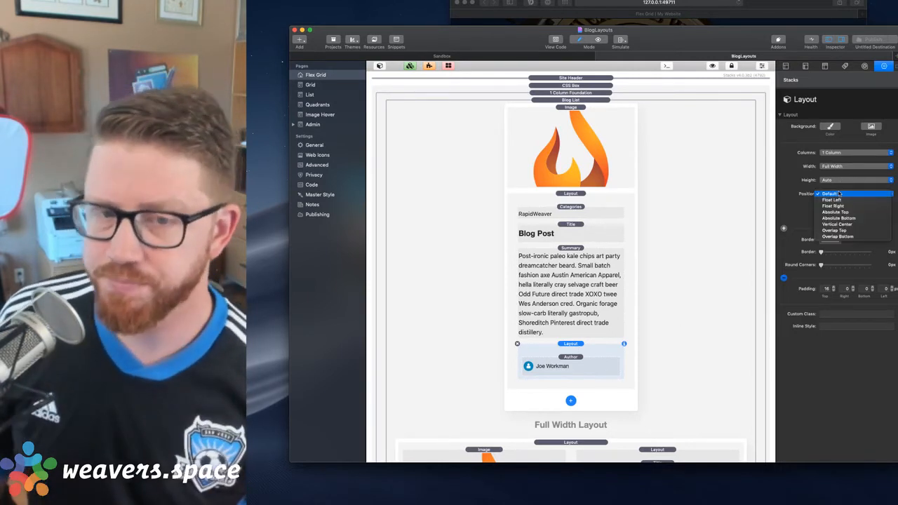
click(859, 224)
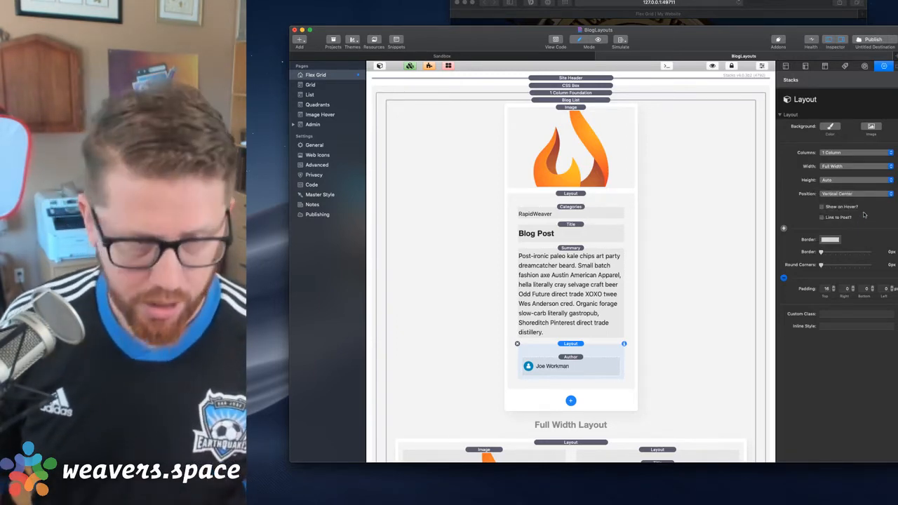
Preview the author placement on the Flex Grid page, and reset the nested Layout's Position to Default
key(super+r)
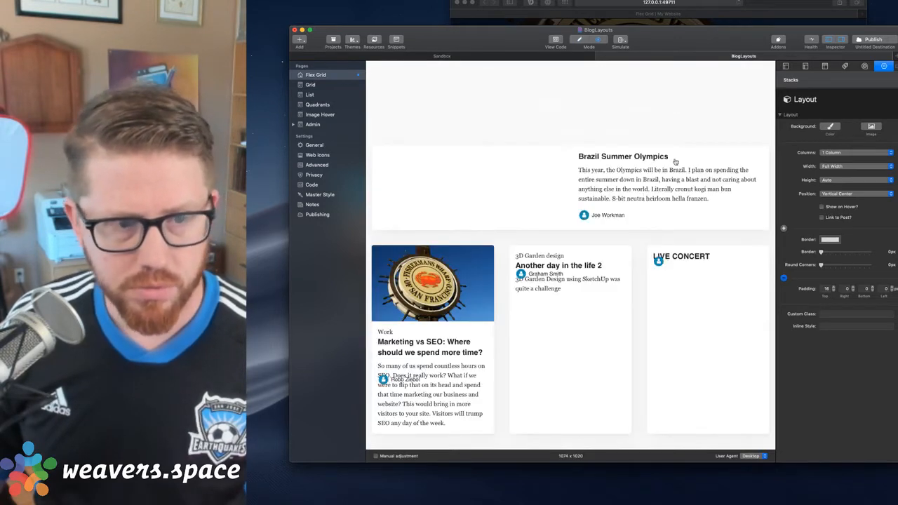
scroll(635, 210, down, 1)
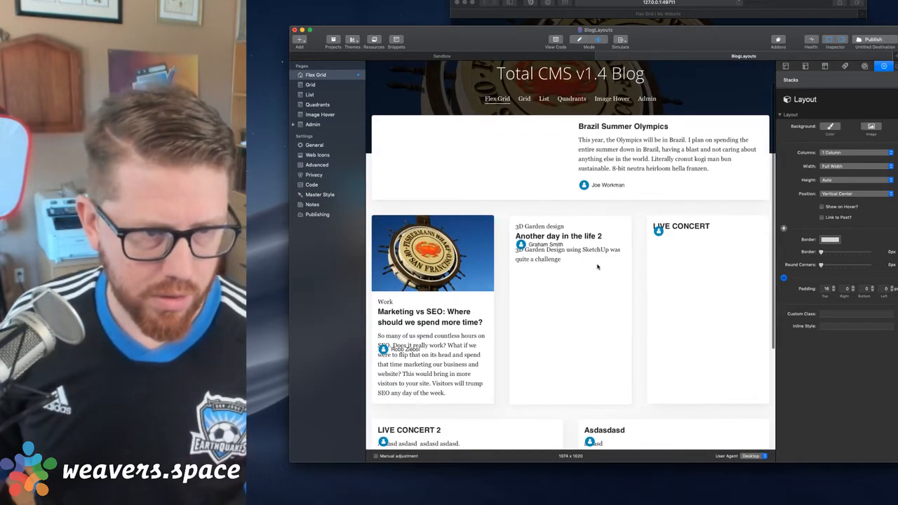
scroll(623, 198, down, 4)
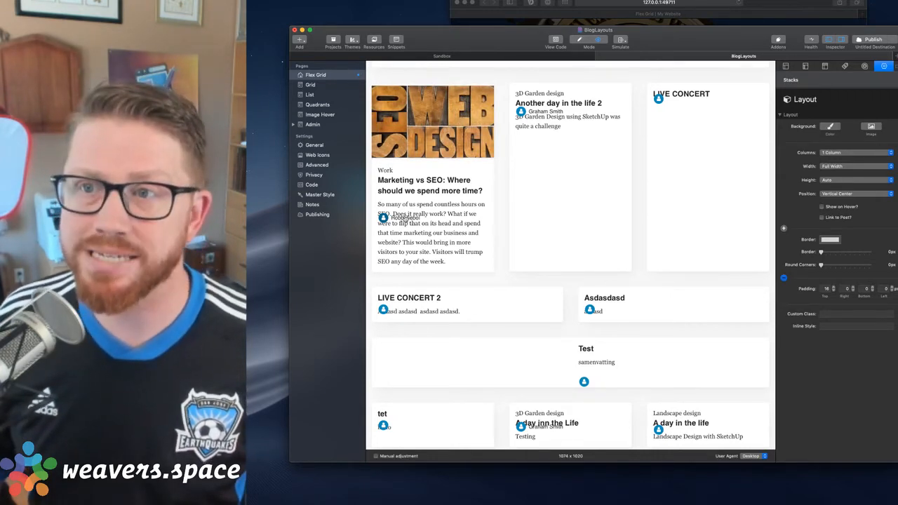
key(super+r)
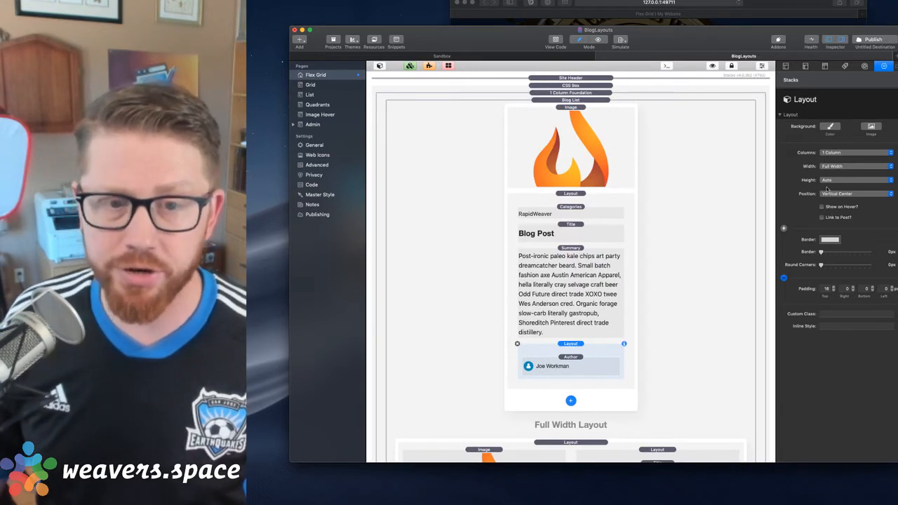
click(832, 193)
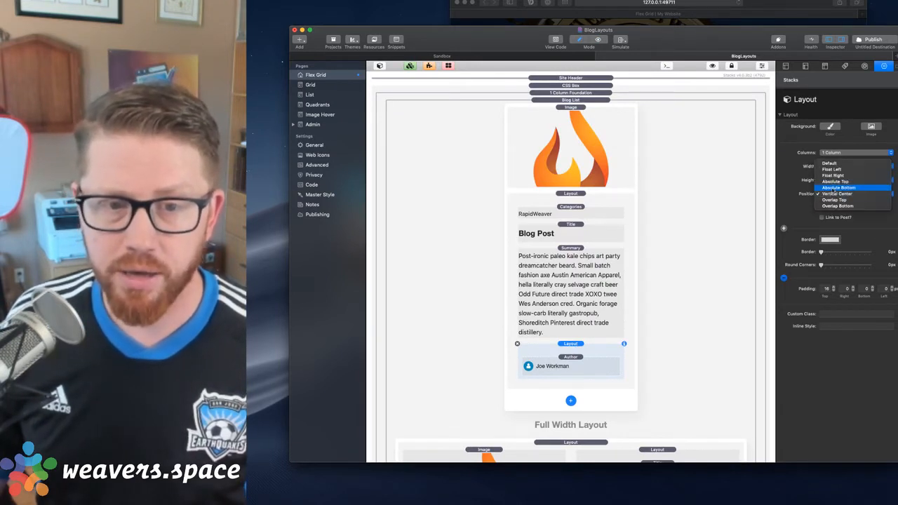
click(832, 163)
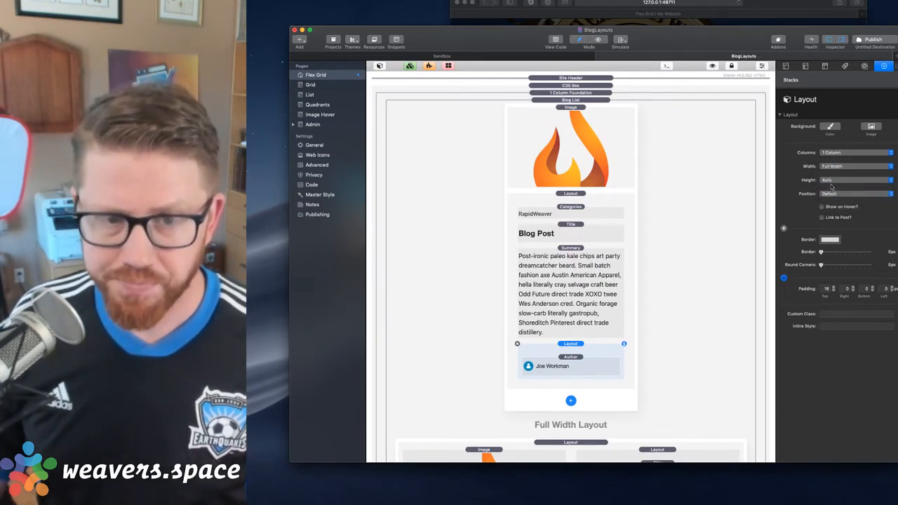
Add a Target stack to the blog post layout below the Summary and move the Author element into its Target Content
click(571, 400)
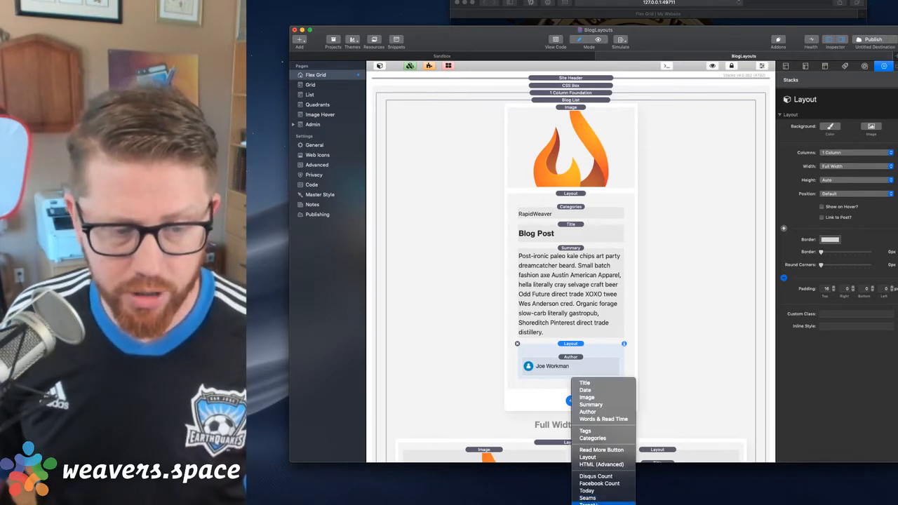
click(587, 502)
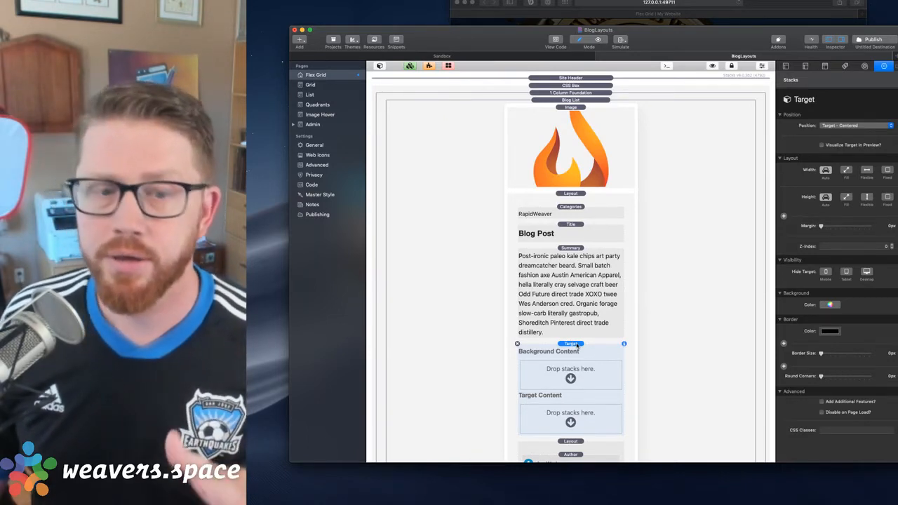
scroll(575, 351, down, 4)
click(572, 358)
click(572, 358)
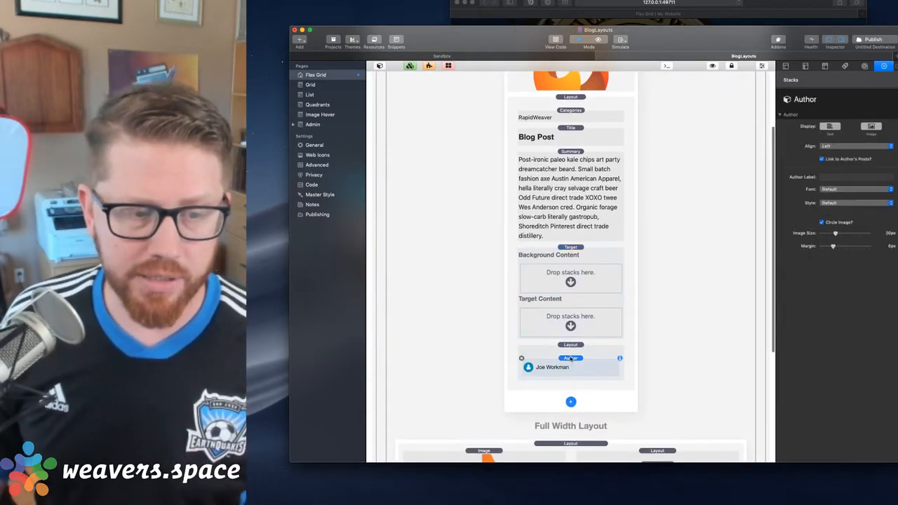
drag(573, 359, 575, 319)
Set the Target stack's Position to Relative to Parent Stack
click(576, 254)
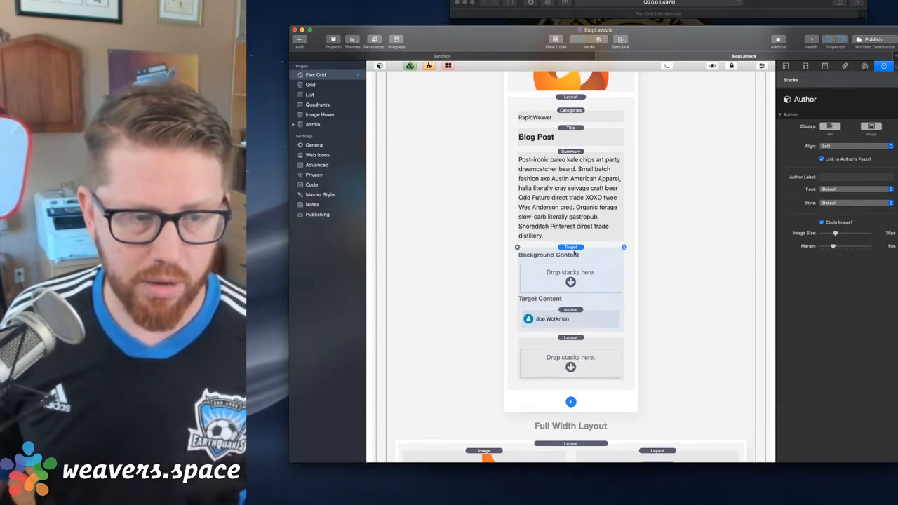
click(843, 124)
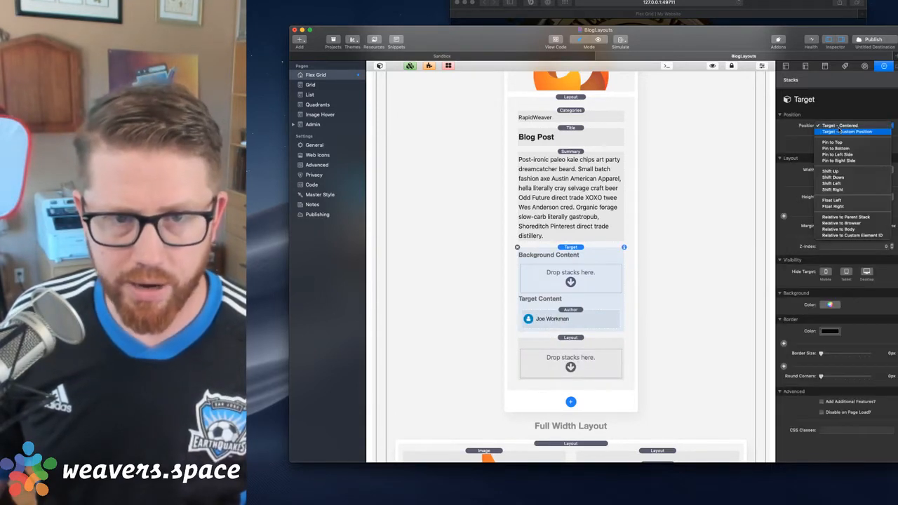
click(845, 216)
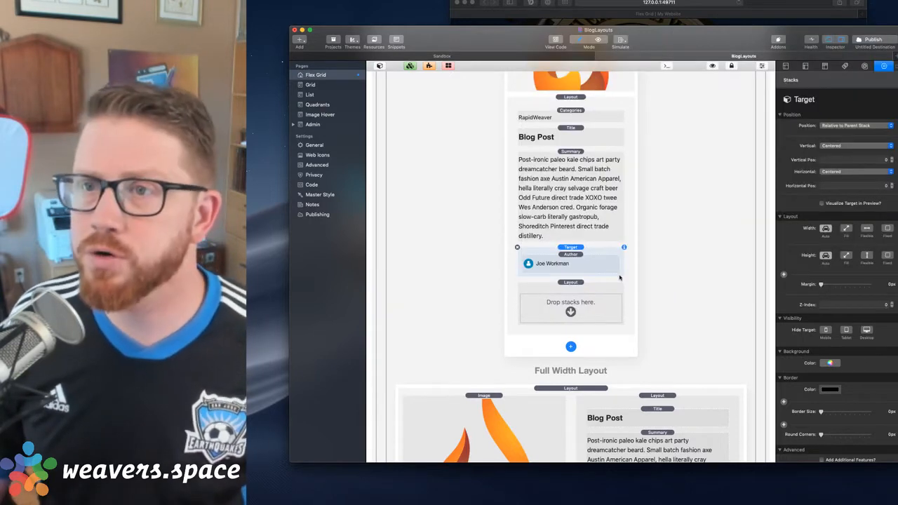
Move the Author element back into the nested Layout and delete the Target stack
click(572, 282)
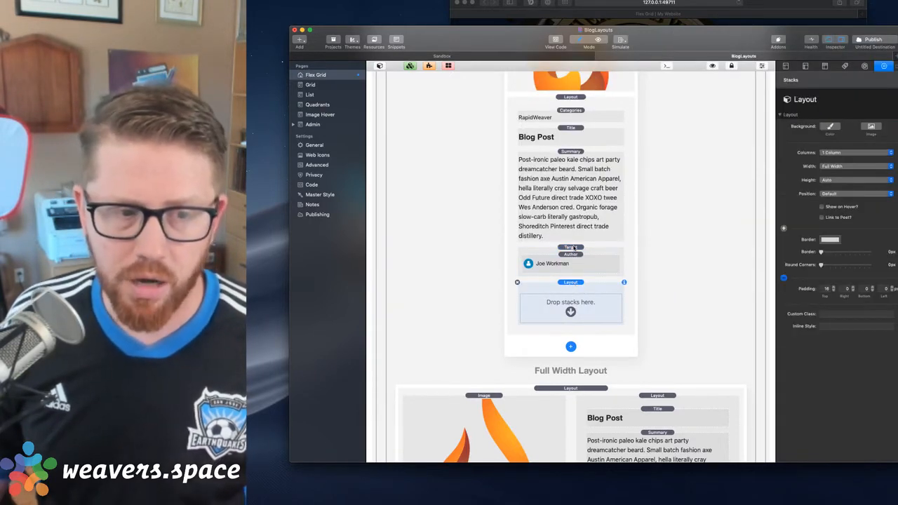
click(574, 247)
click(570, 287)
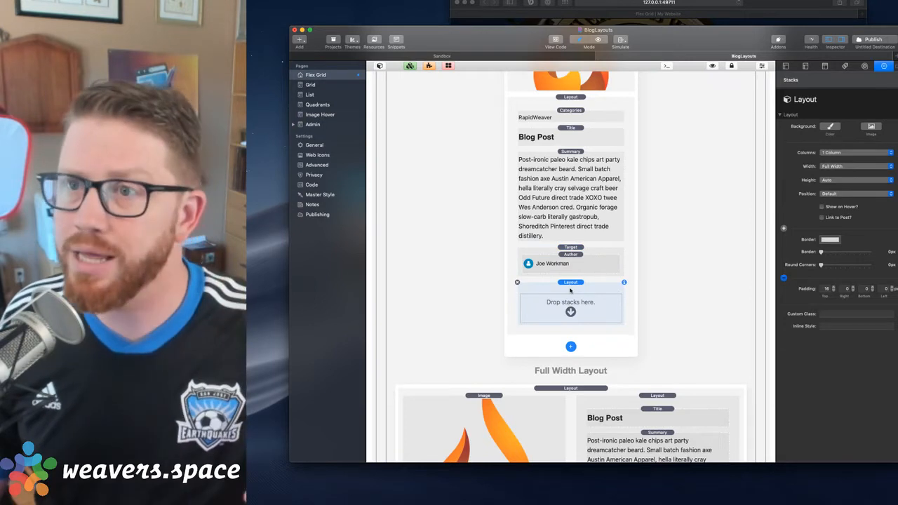
click(574, 248)
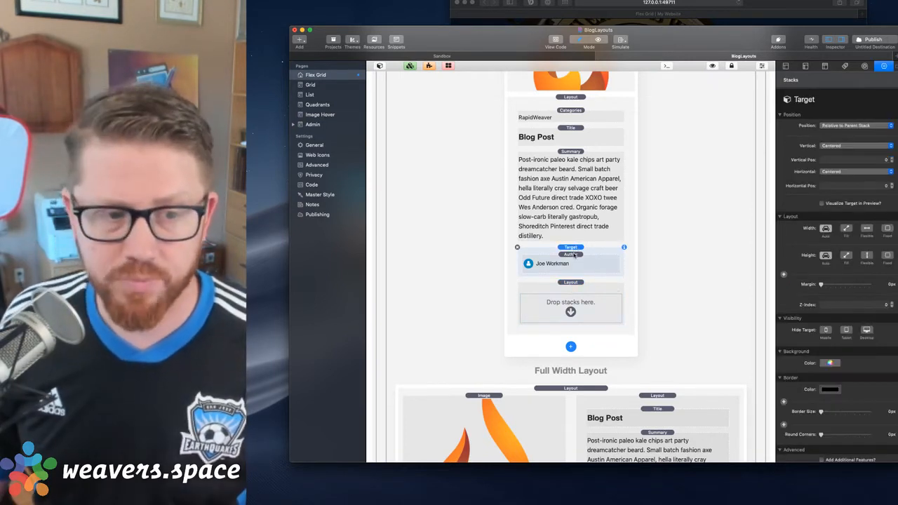
click(575, 255)
drag(573, 255, 575, 281)
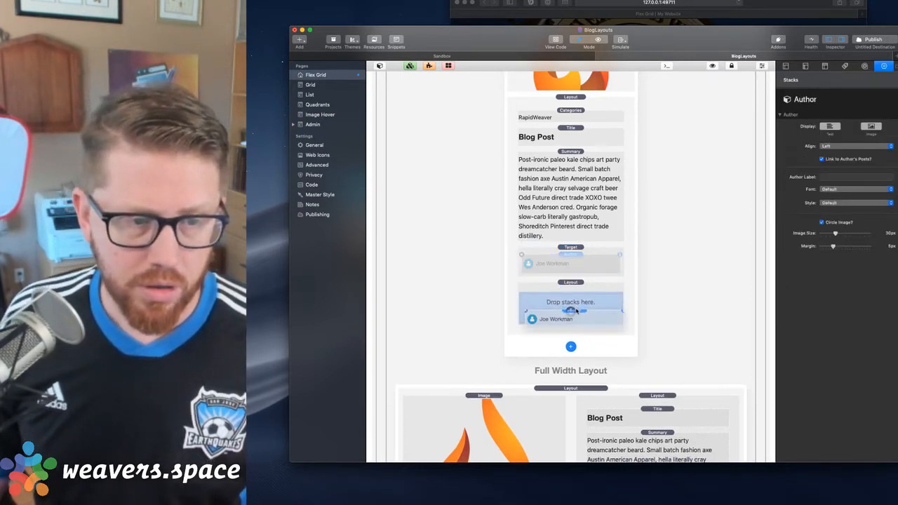
click(573, 255)
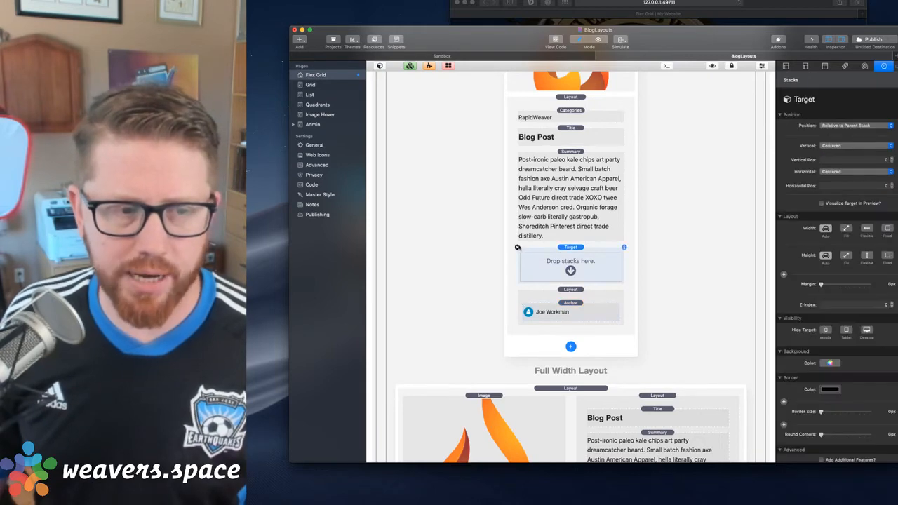
key(Delete)
key(super+Tab)
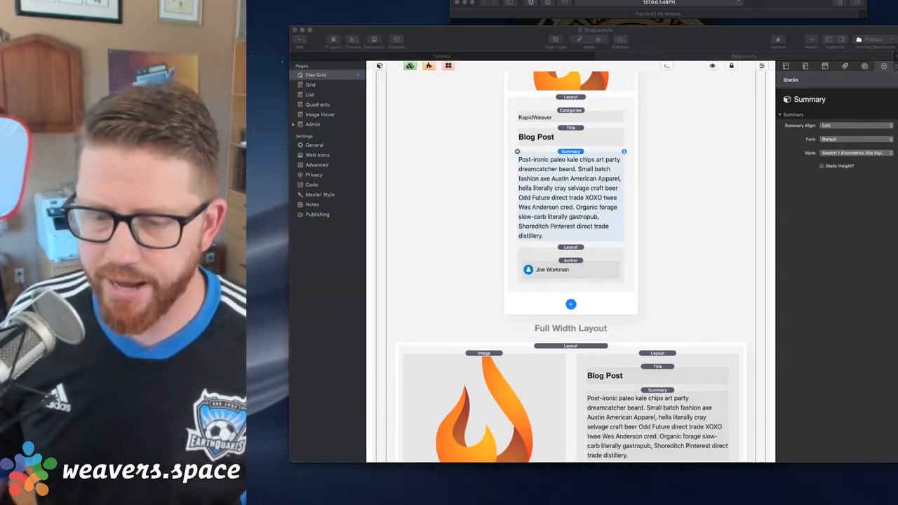
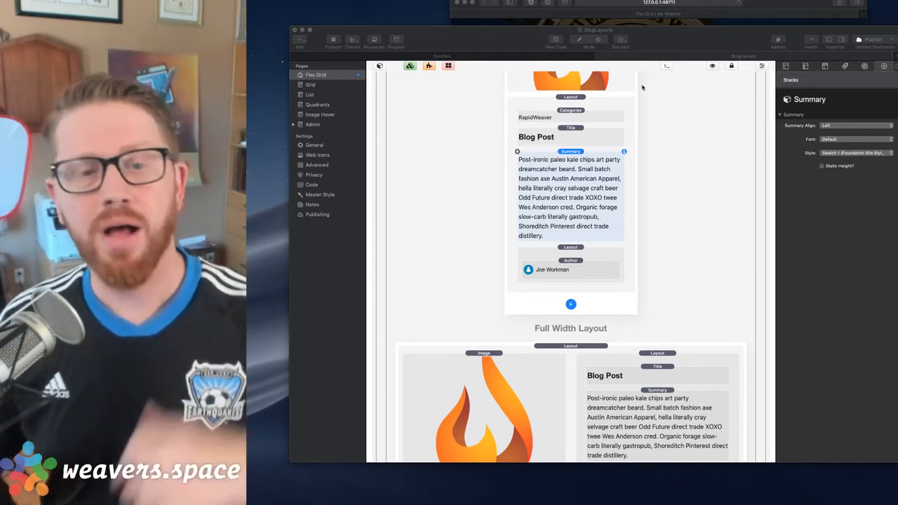
Try the Absolute Top and Vertical Center positions on the nested author Layout, and reset its Position to Default
click(617, 242)
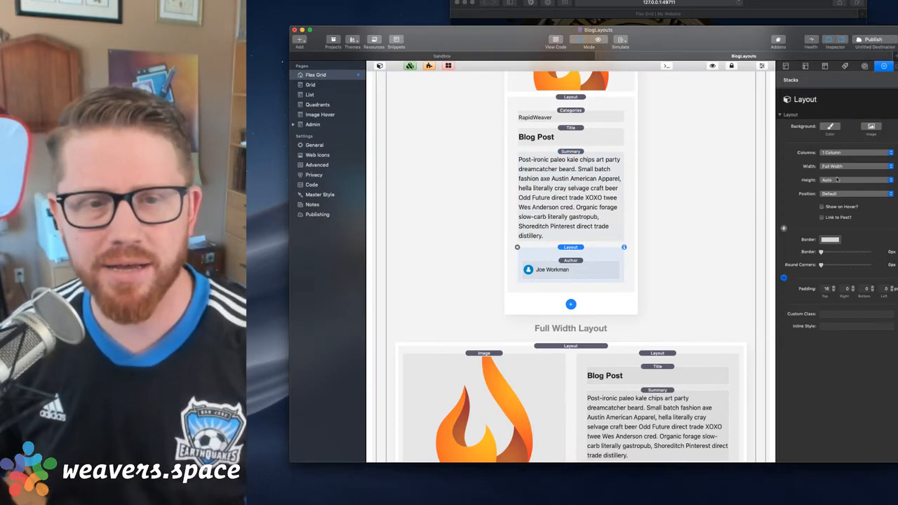
click(837, 194)
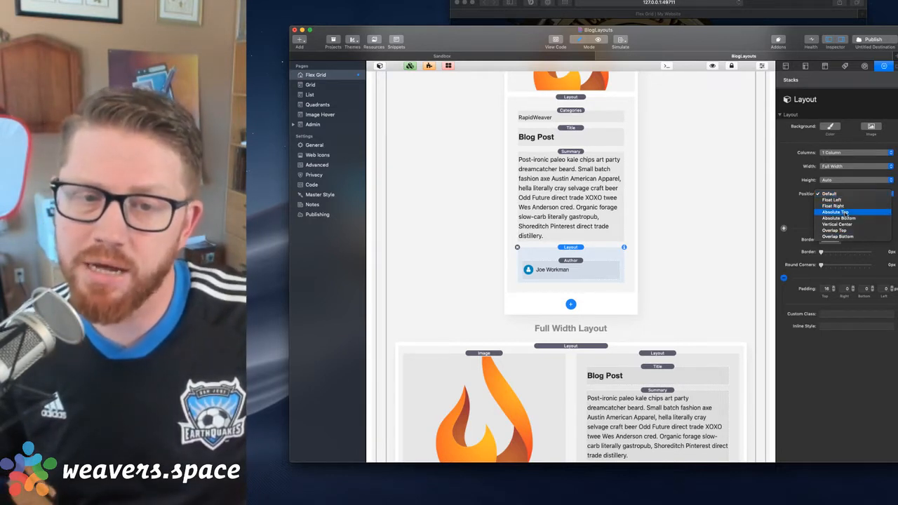
click(844, 212)
click(842, 194)
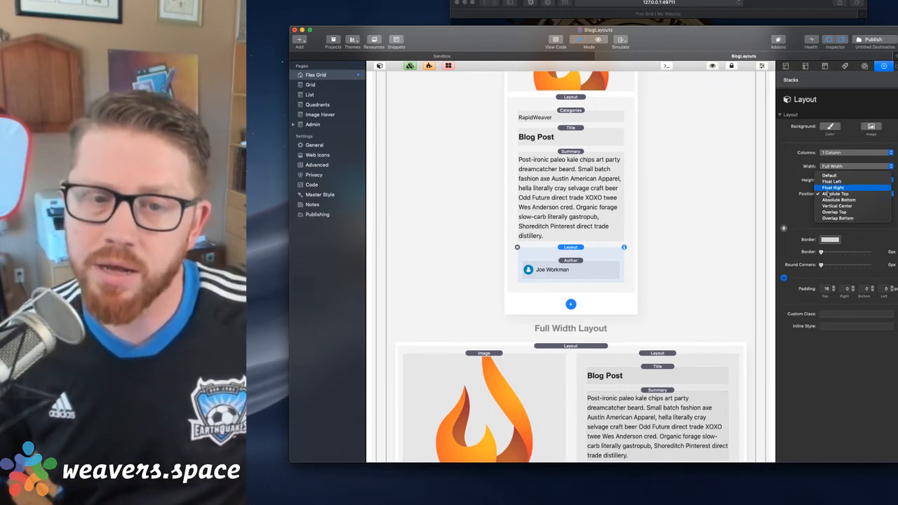
click(834, 218)
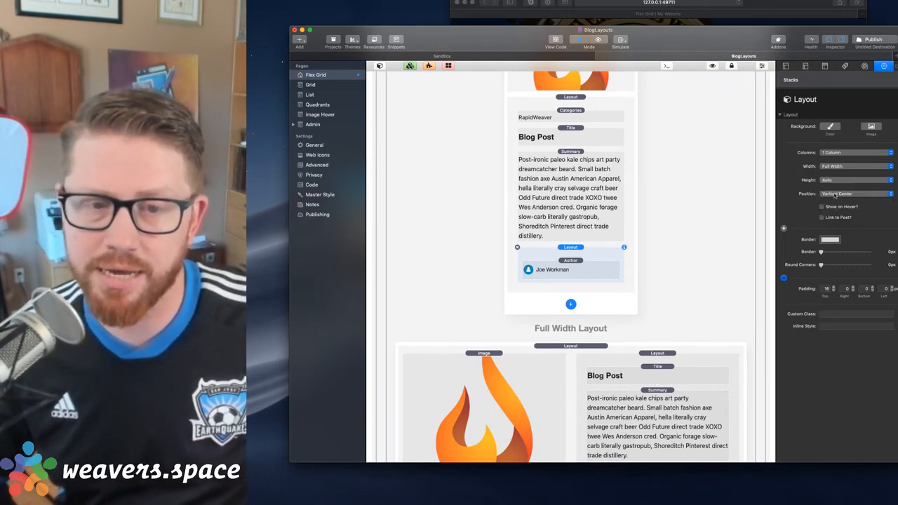
click(835, 194)
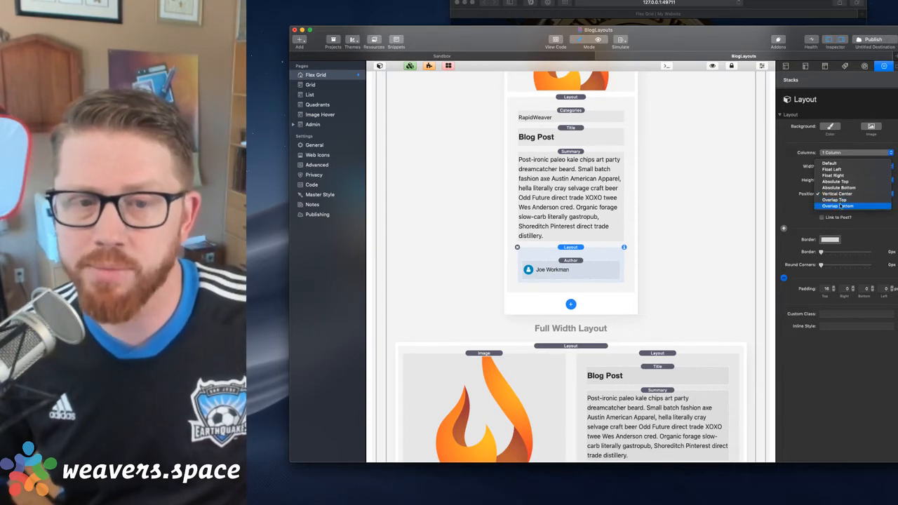
click(740, 195)
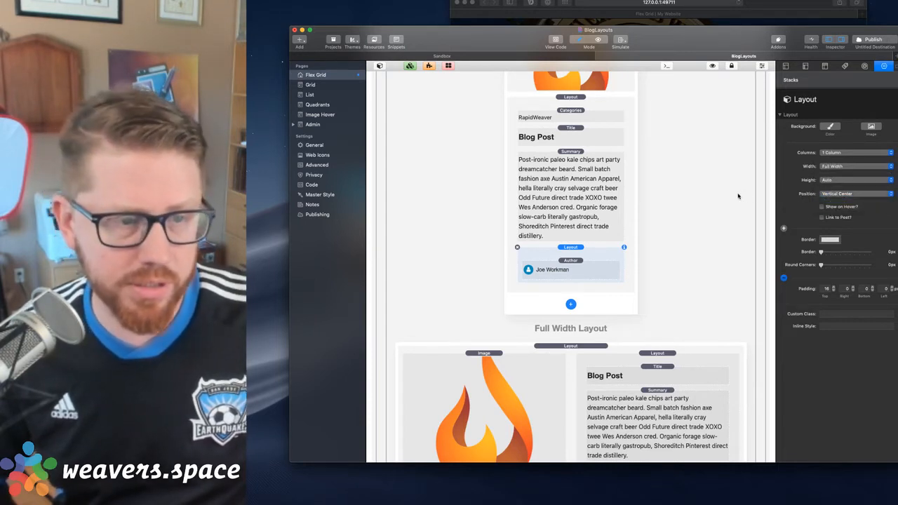
click(834, 193)
click(835, 164)
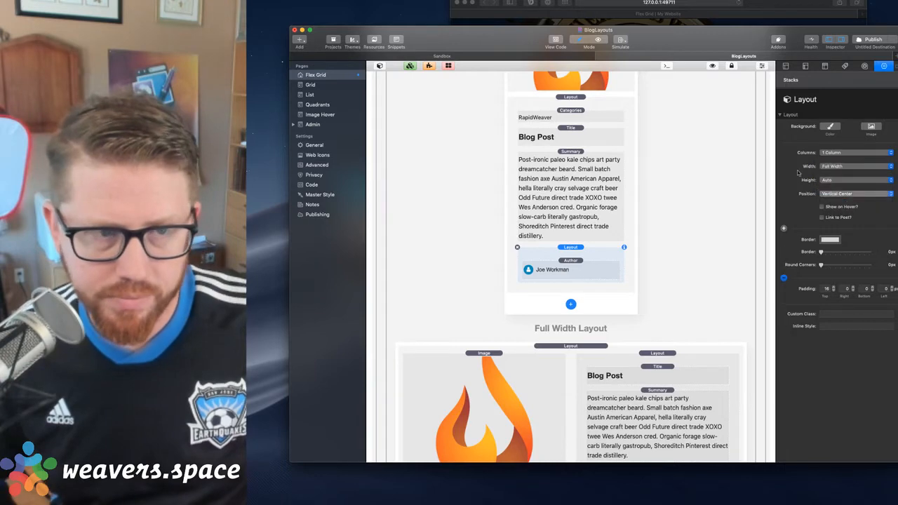
Set the Position of the Layout holding the post text to Overlap Top and preview the Flex Grid page
click(565, 96)
scroll(577, 188, up, 2)
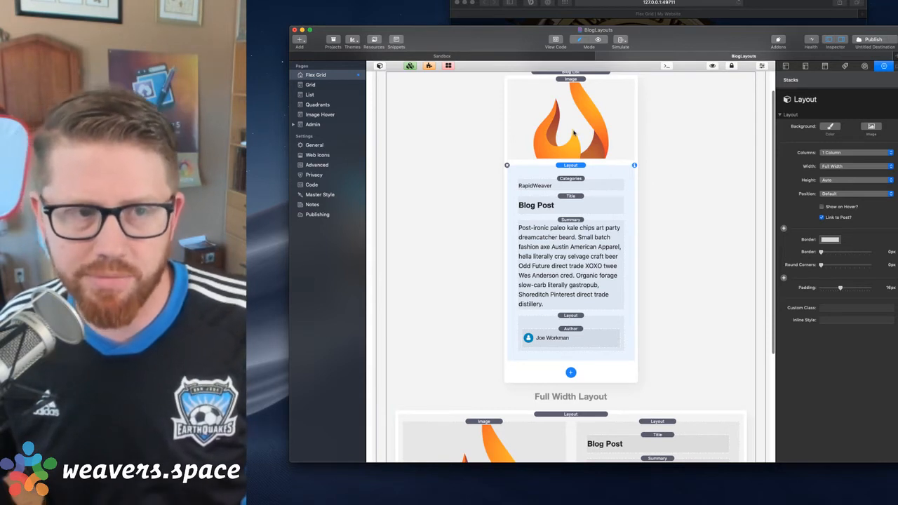
click(855, 193)
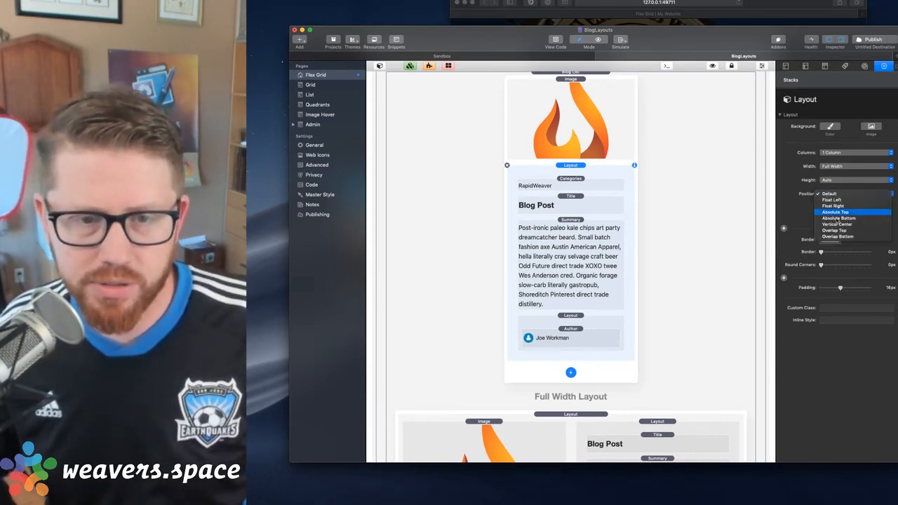
click(833, 230)
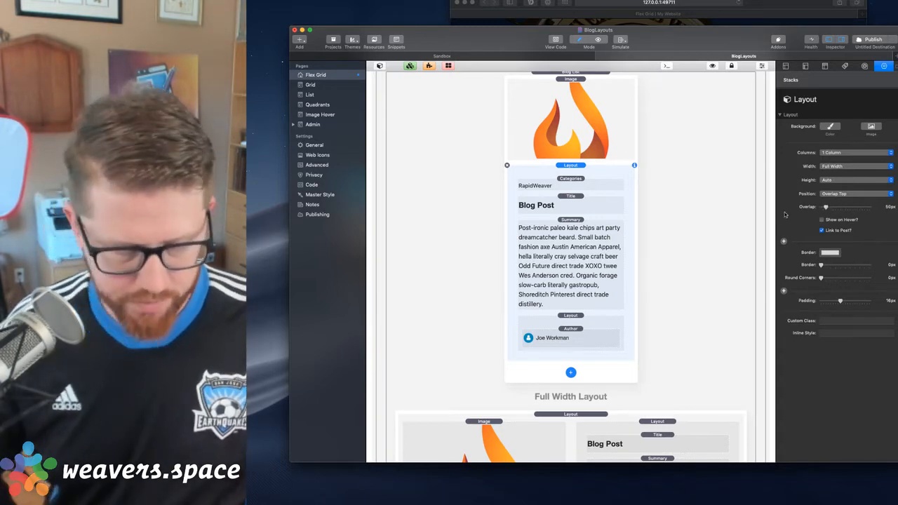
key(super+r)
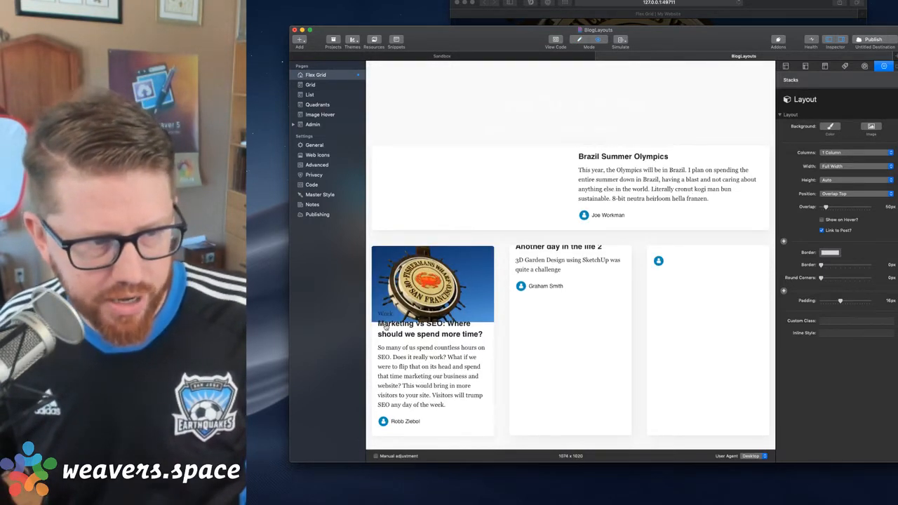
key(super+r)
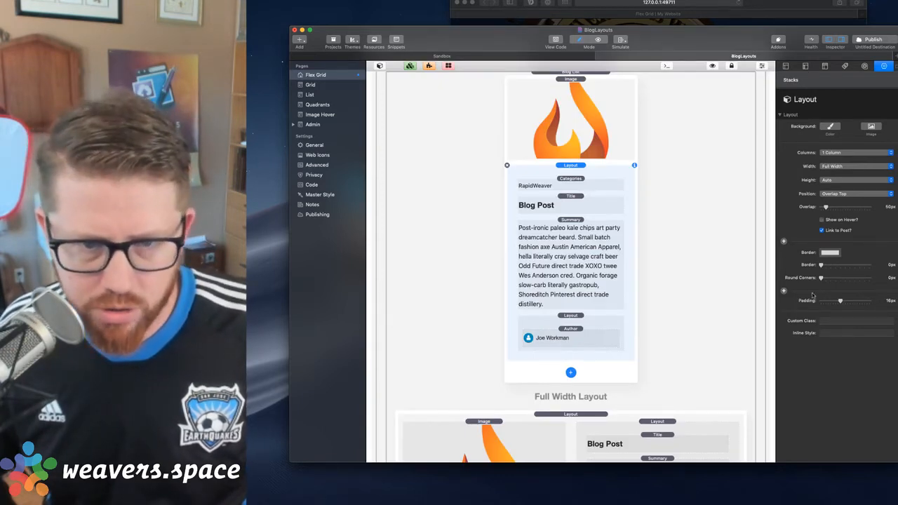
Give the post text Layout a semi-transparent light grey background colour and set its Overlap to 100 px
click(834, 127)
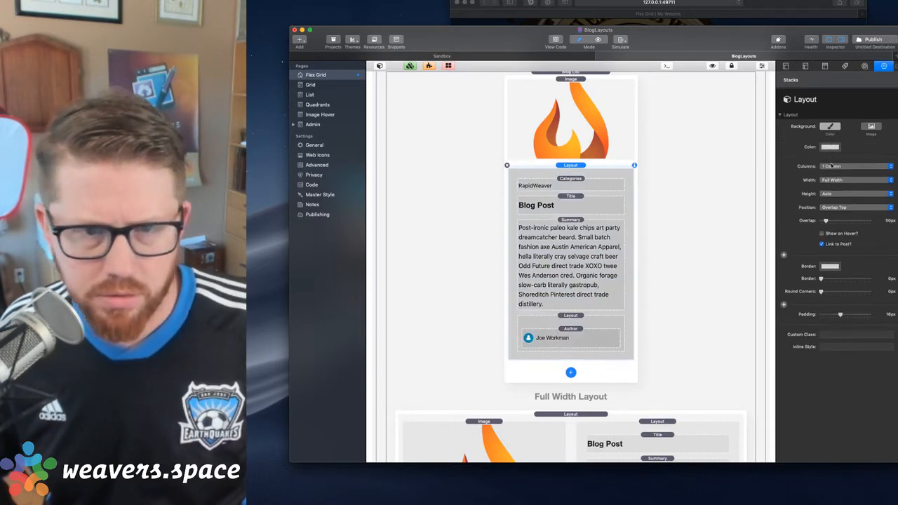
click(829, 146)
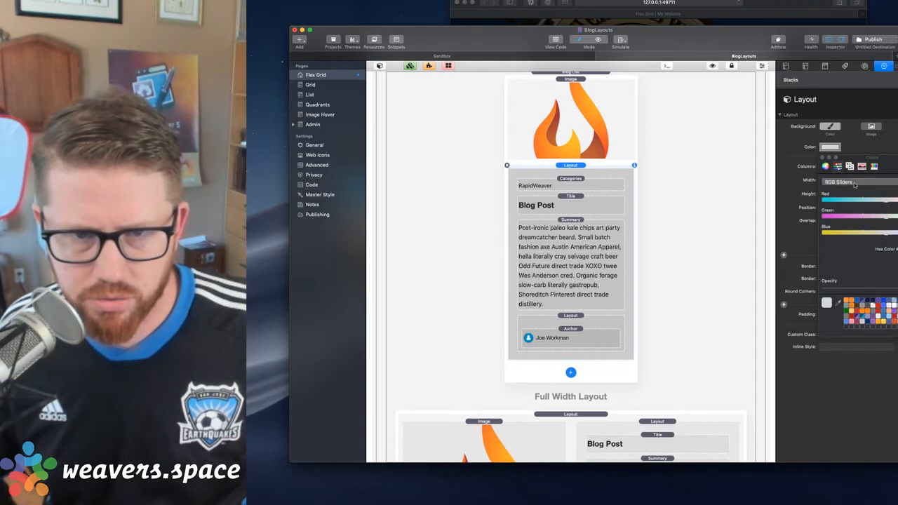
drag(871, 289, 864, 288)
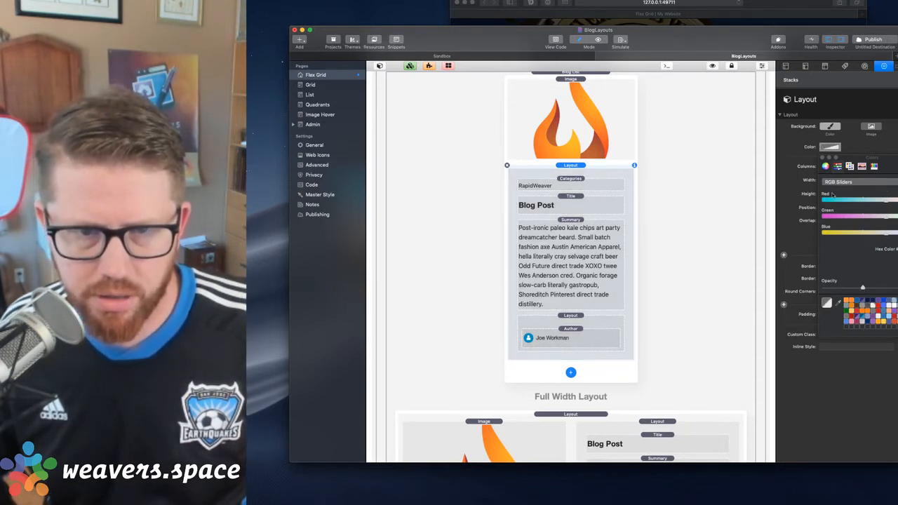
click(821, 159)
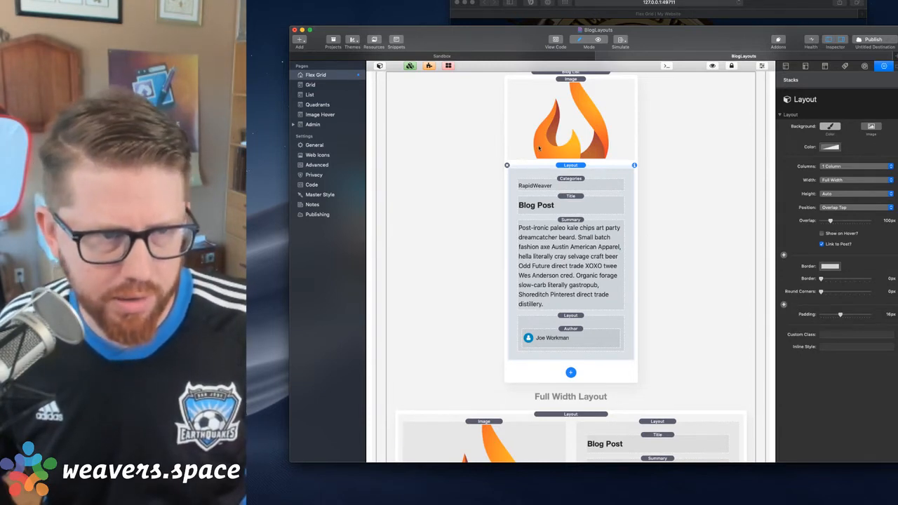
Add a new Layout between the Image and the post text Layout, and set its Position to Overlap Top
click(570, 372)
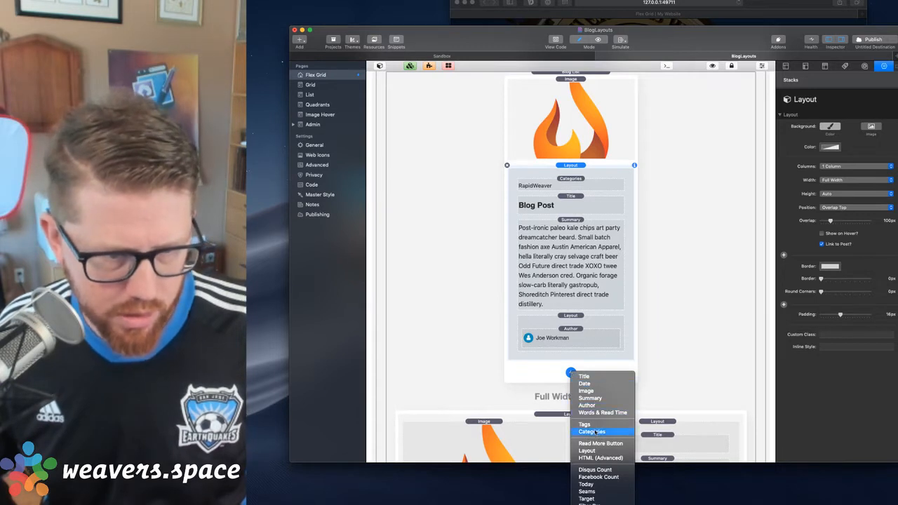
click(588, 450)
click(568, 321)
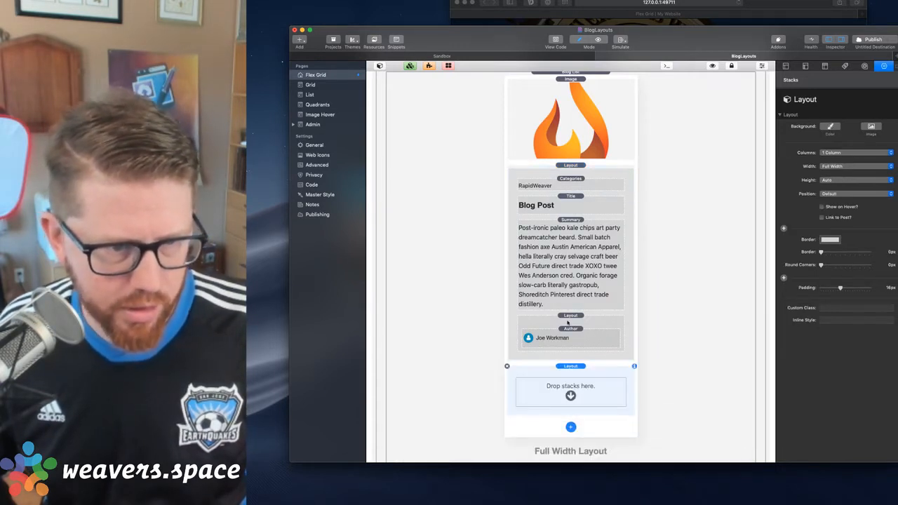
drag(570, 366, 569, 208)
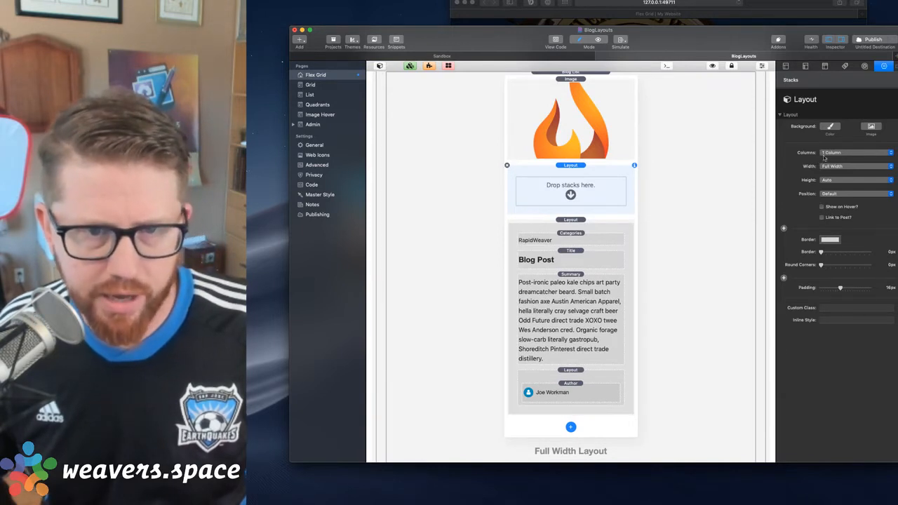
click(834, 193)
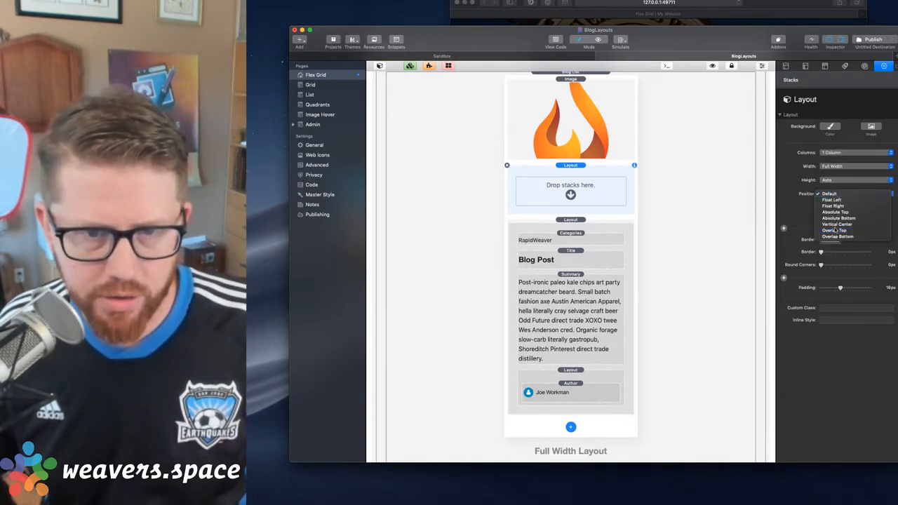
click(831, 213)
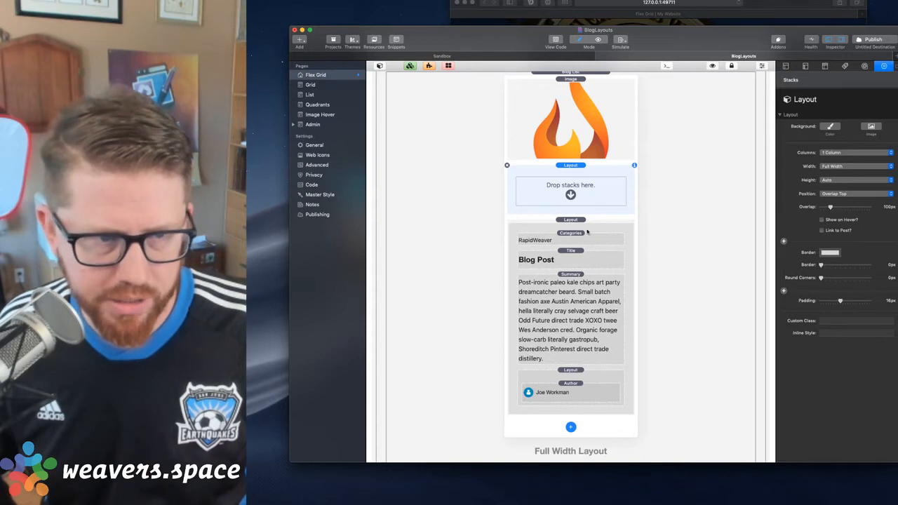
Reset the post text Layout's Position to Default and move it inside the new, empty Layout
click(570, 220)
click(840, 207)
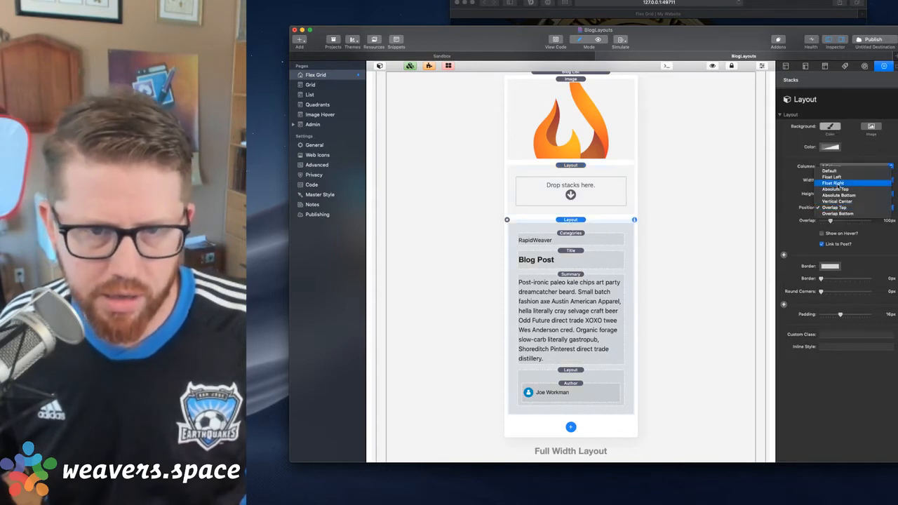
click(839, 172)
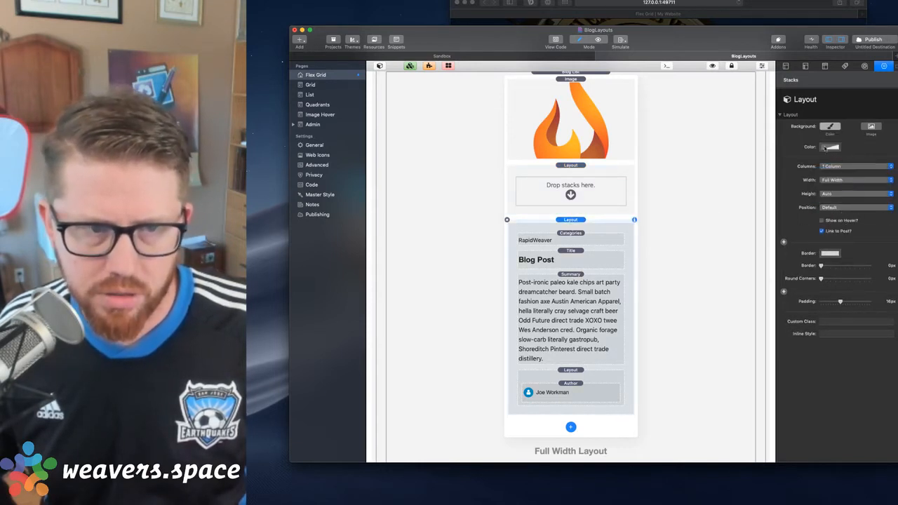
drag(570, 219, 572, 197)
Preview the Flex Grid page to check how the nested post text overlaps the image
click(570, 165)
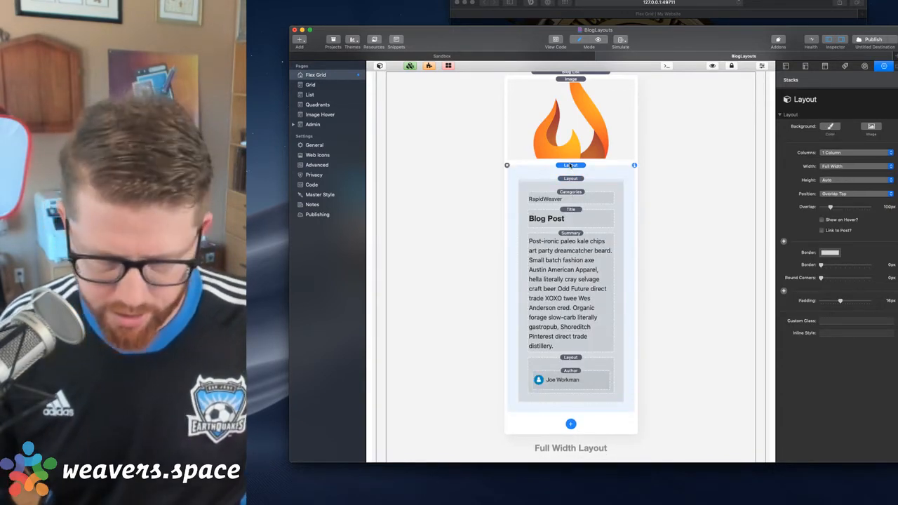
key(super+r)
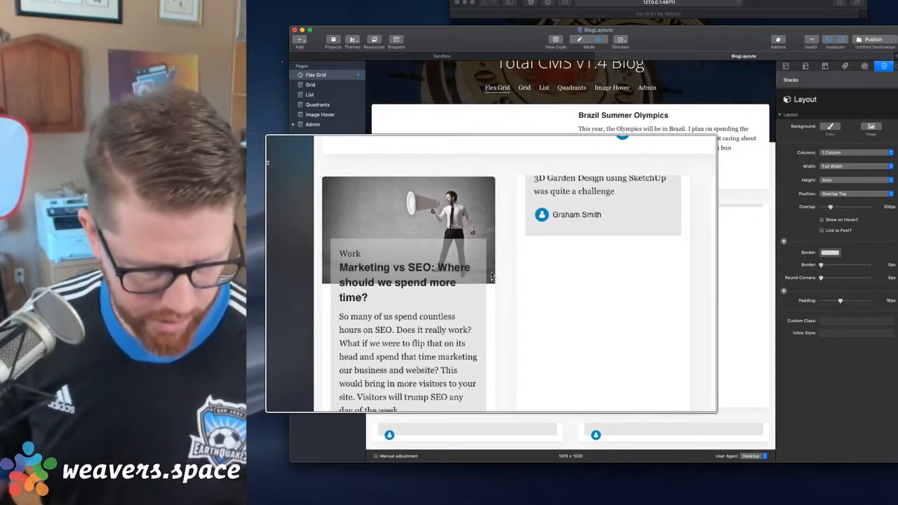
scroll(644, 163, up, 2)
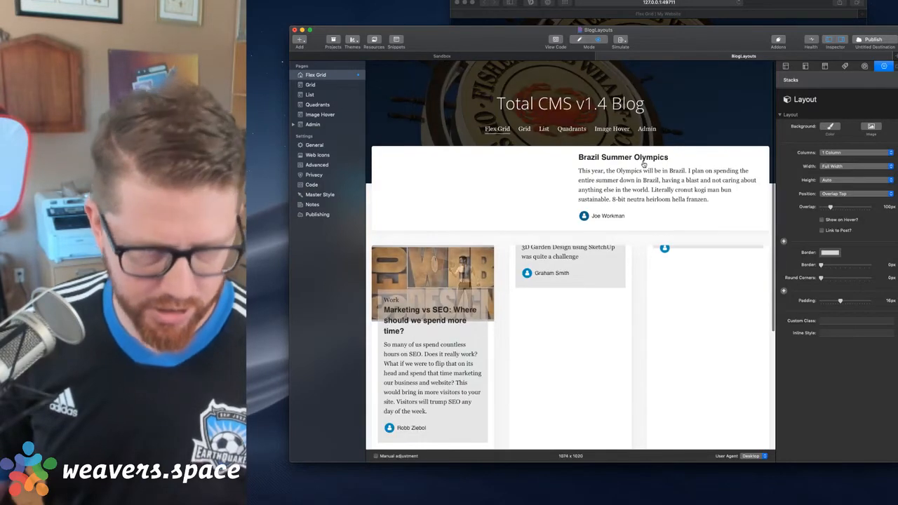
key(super+r)
Make the background colour of the inner post text Layout fully opaque
click(568, 192)
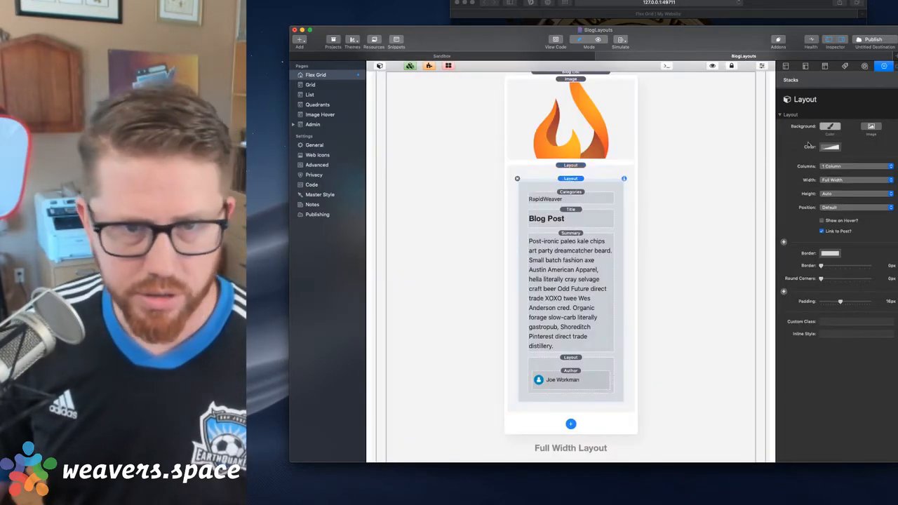
click(830, 146)
click(885, 286)
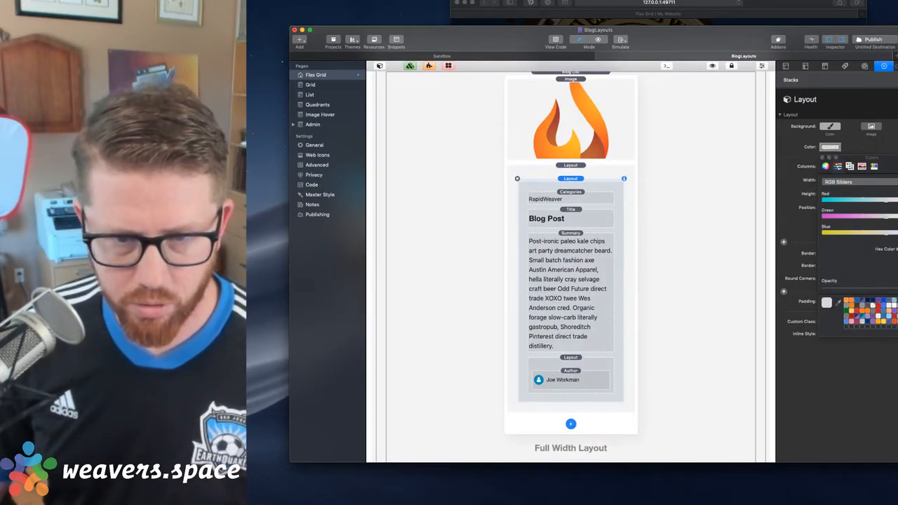
click(822, 158)
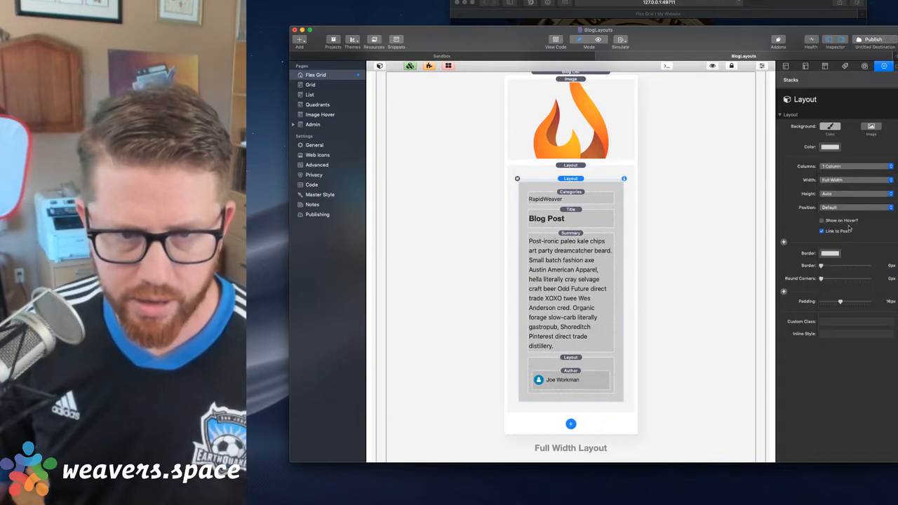
Set the Overlap of the outer Layout below the Image to 60 px
click(573, 163)
click(570, 166)
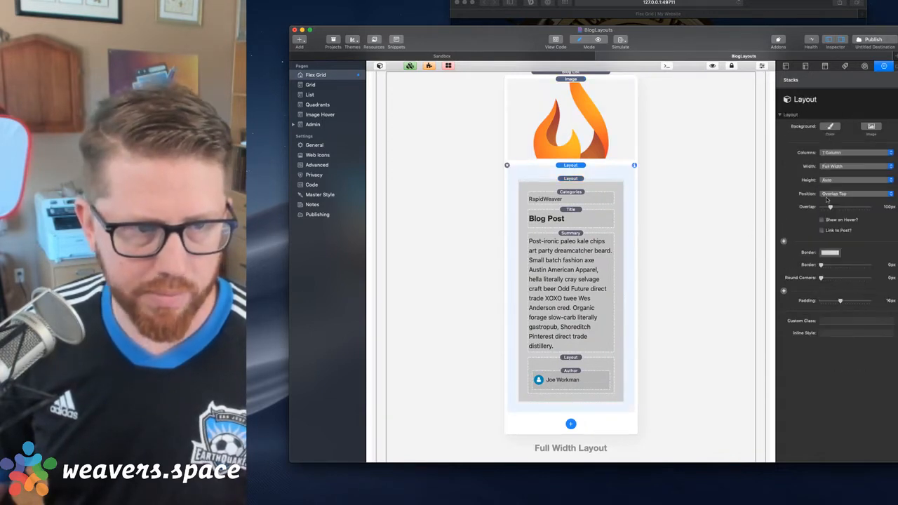
click(887, 207)
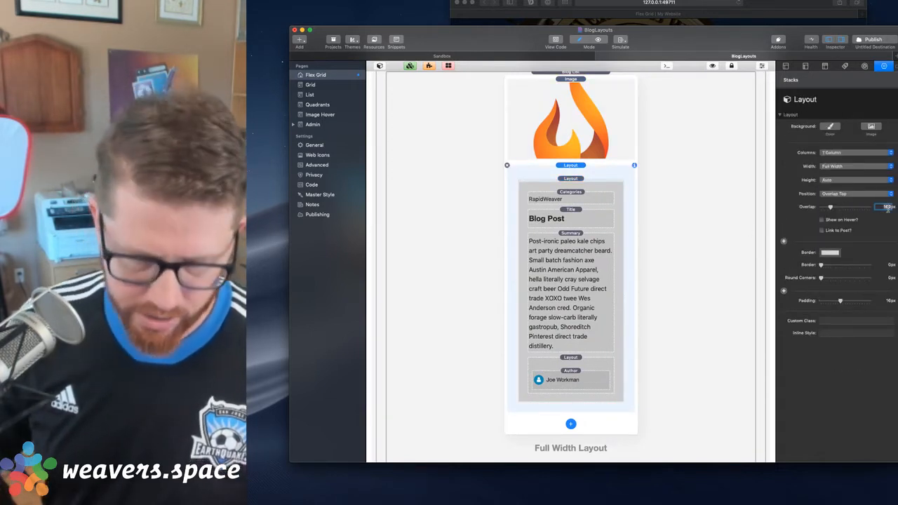
text(60)
key(Tab)
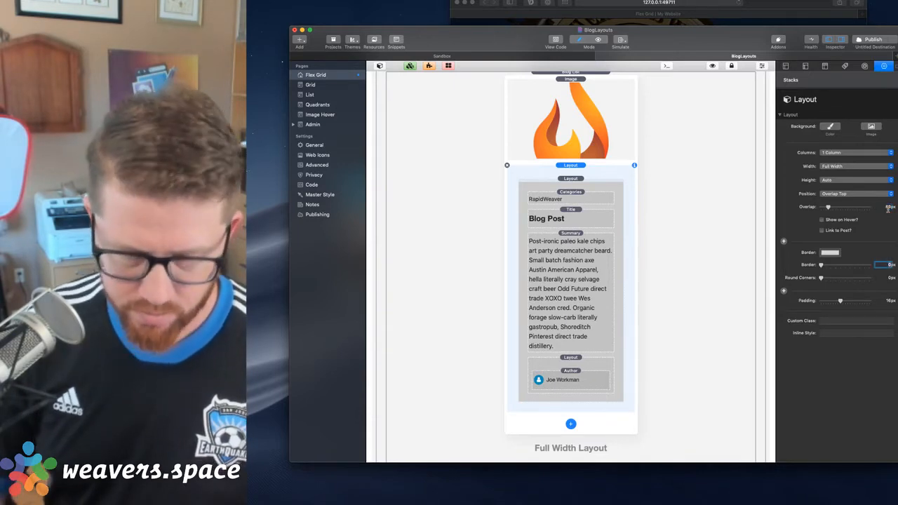
Switch to the browser, reload the Flex Grid page to view the overlap, and close the browser window
key(super+Tab)
key(super+r)
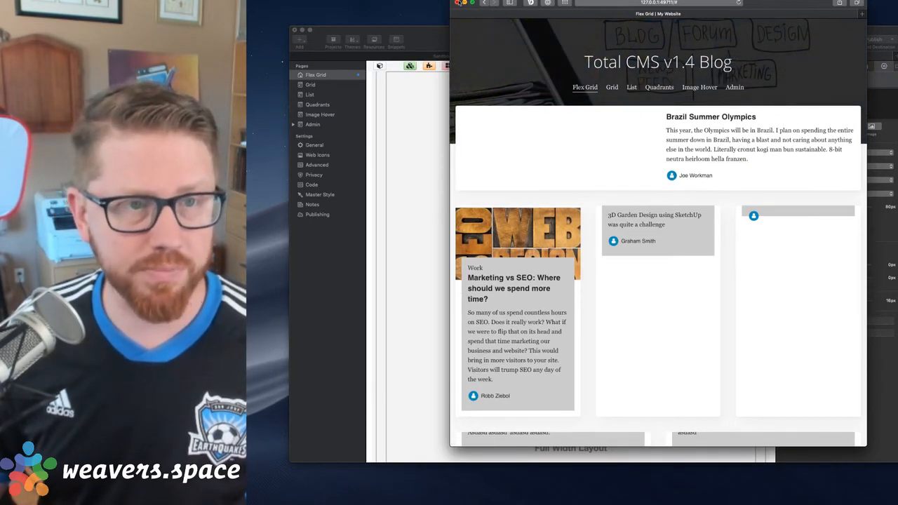
click(457, 2)
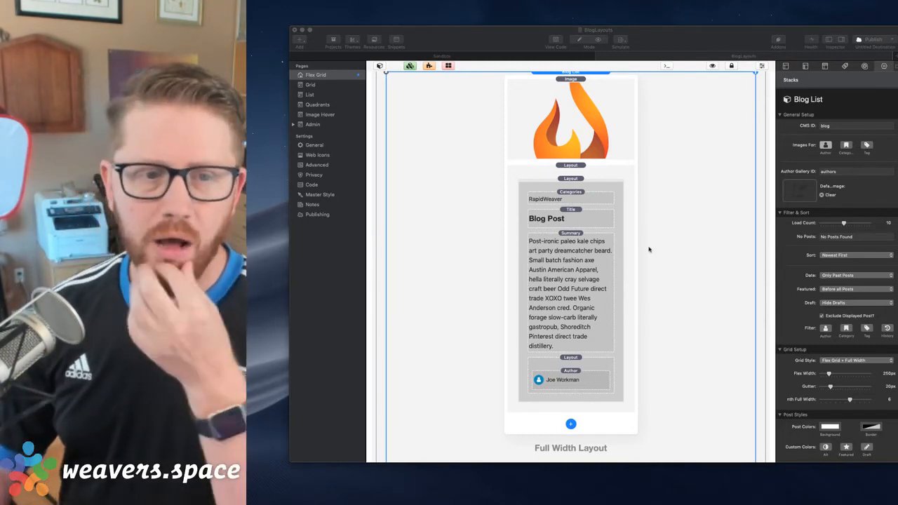
scroll(649, 249, up, 2)
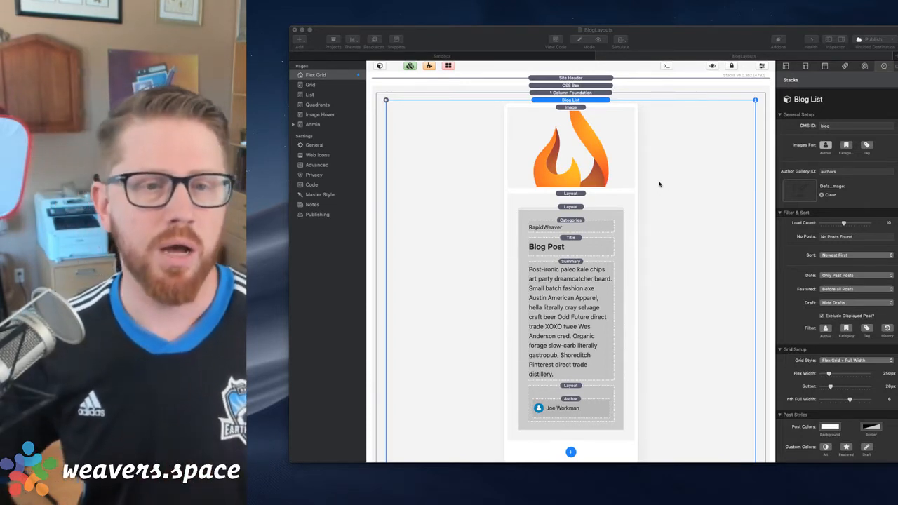
Preview the Flex Grid page in the browser to check the overlapping post text, and return to the BlogLayouts project
scroll(657, 180, down, 1)
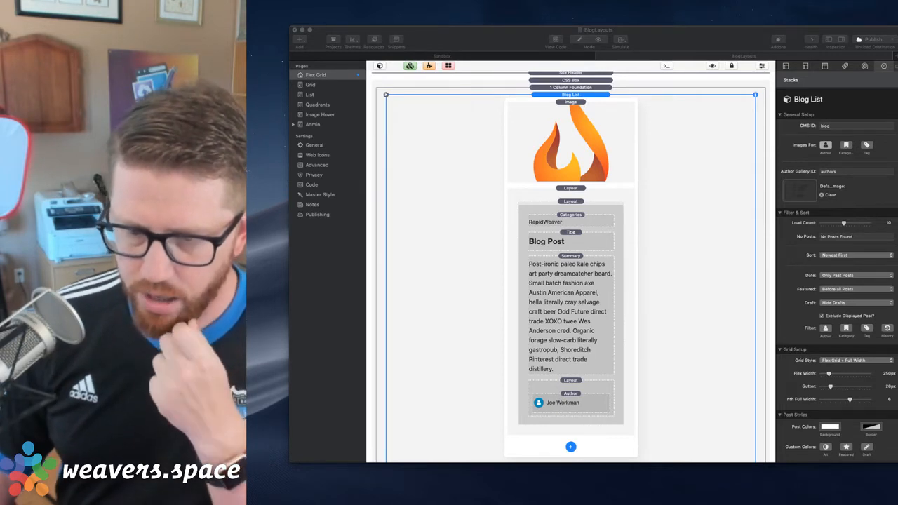
click(725, 43)
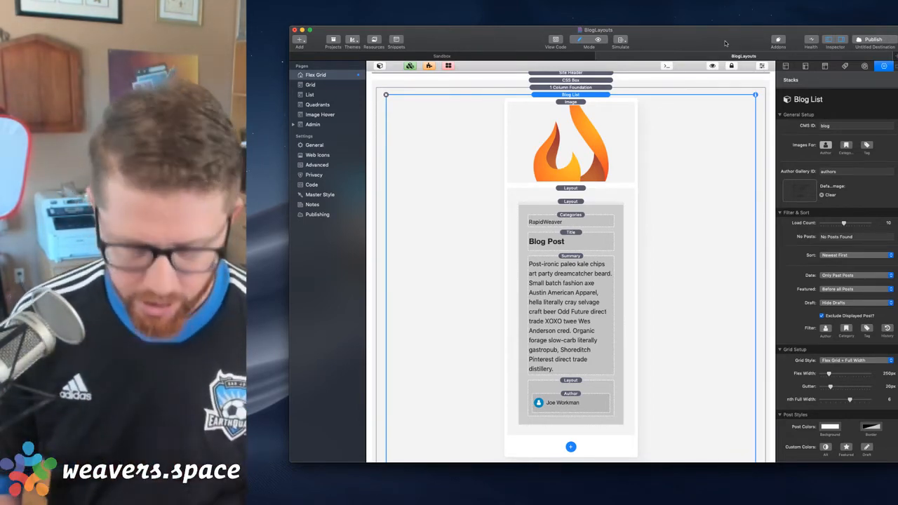
key(super+shift+r)
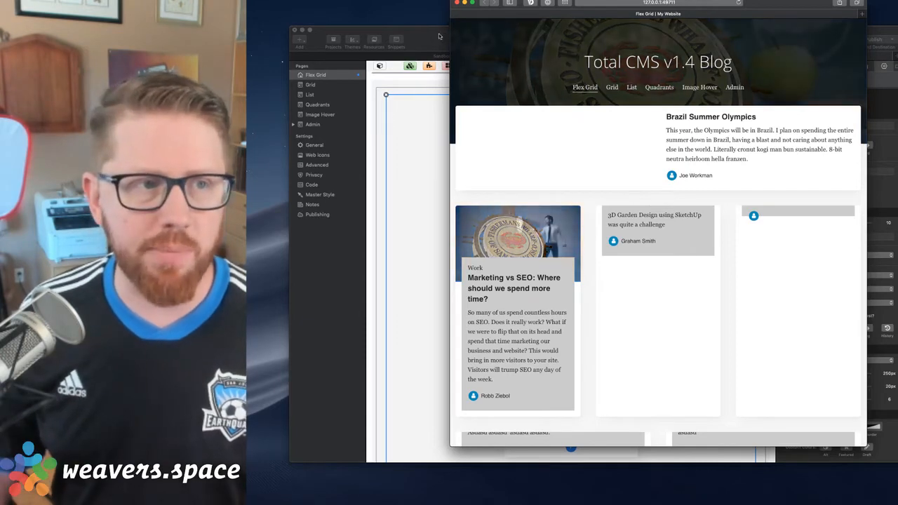
key(super+Tab)
Set the Position of the outer Layout below the Image to Default
click(569, 189)
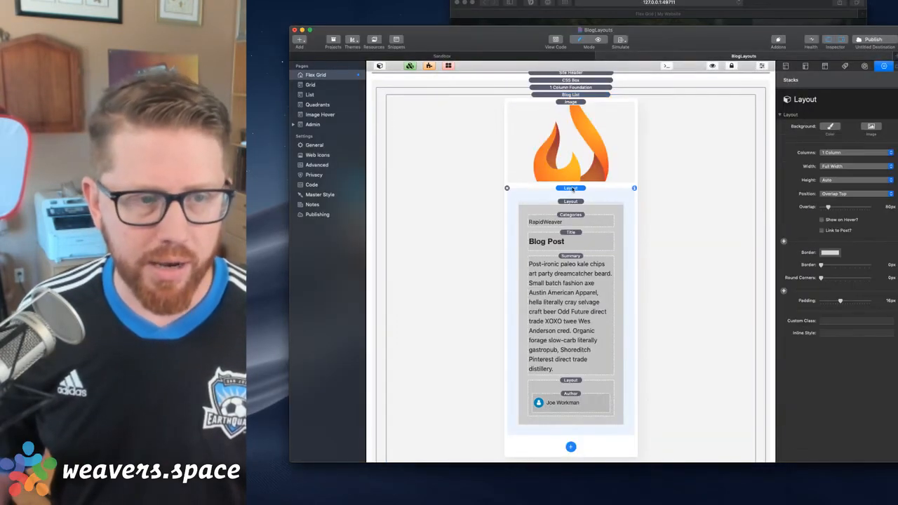
click(852, 194)
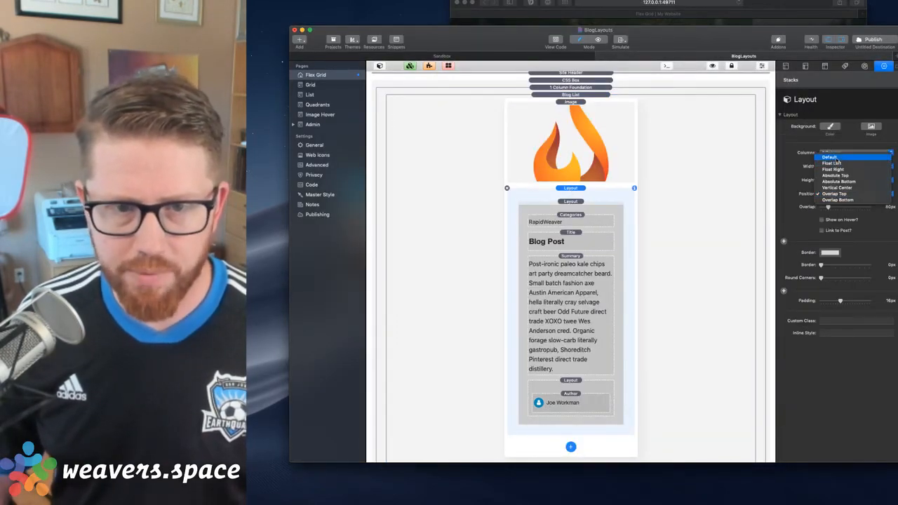
click(845, 153)
Move the inner post text Layout out of the outer Layout to directly below the Image, and delete the emptied Layout
drag(571, 202, 575, 189)
click(574, 396)
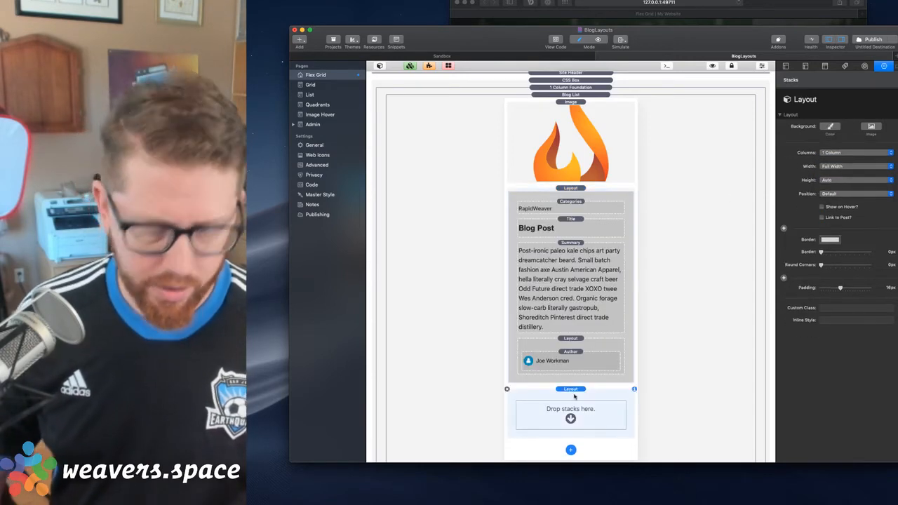
key(Delete)
Switch to the browser and reload the Flex Grid page to check the post cards without the overlap
key(super+Tab)
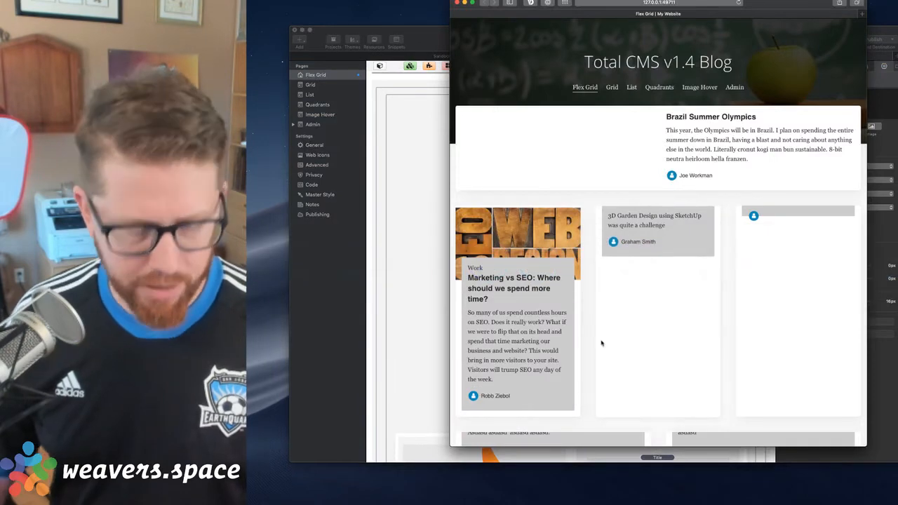
key(super+r)
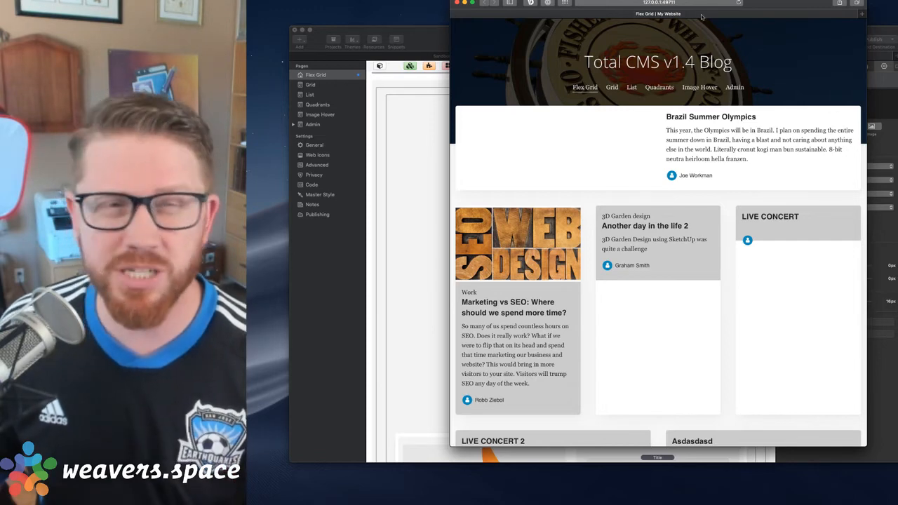
drag(775, 1, 768, 13)
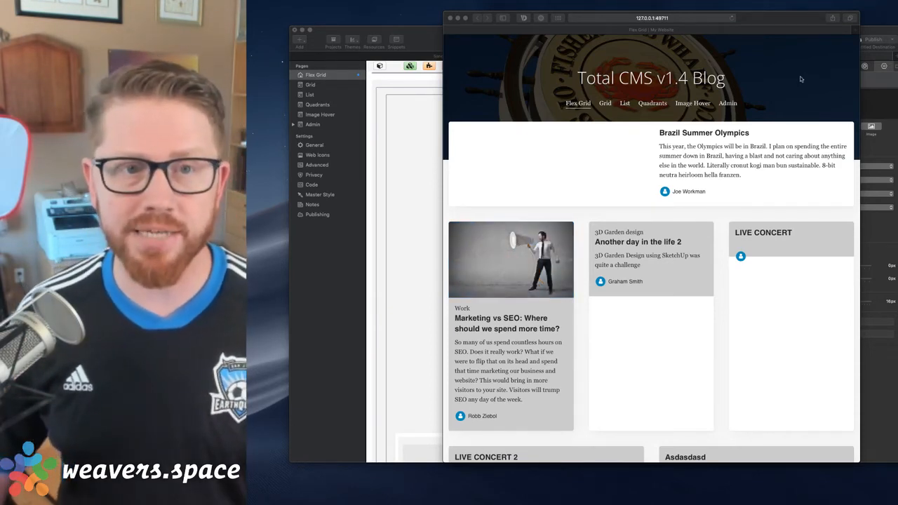
click(776, 64)
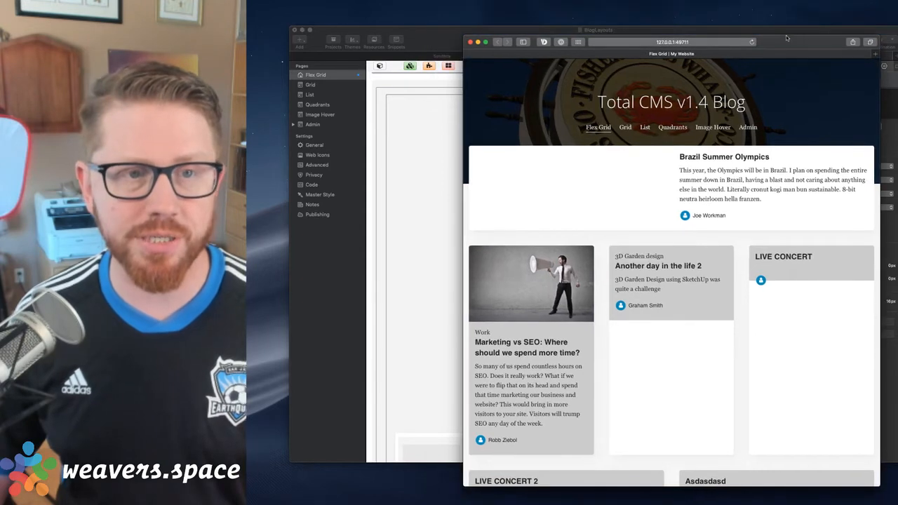
drag(767, 14, 786, 37)
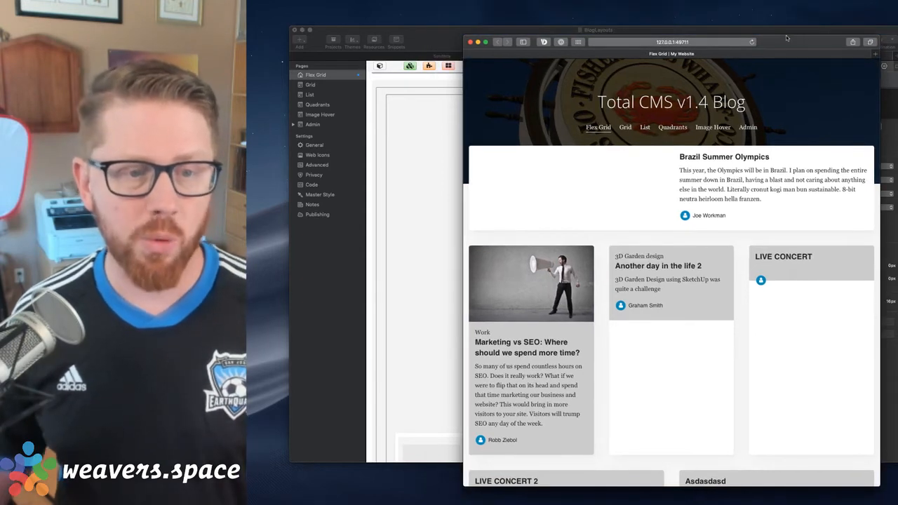
Close the browser window and close the BlogLayouts project without saving its changes
click(470, 42)
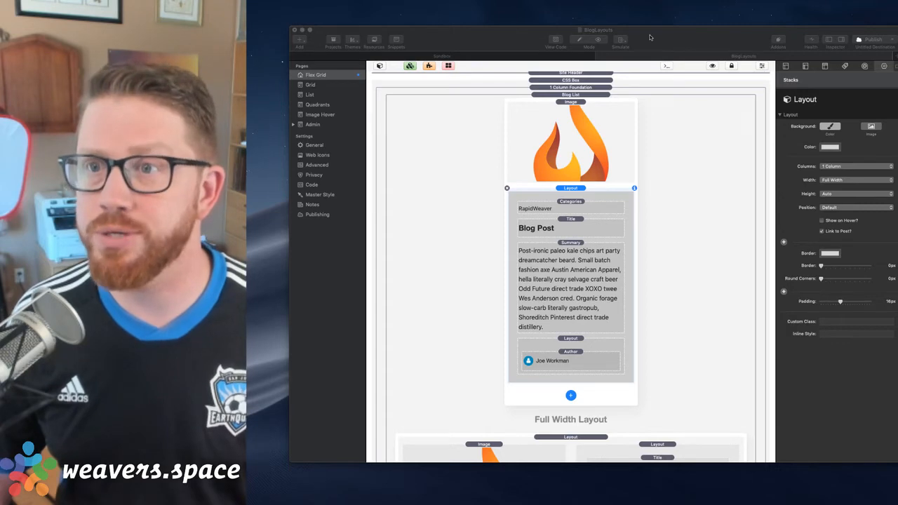
click(603, 58)
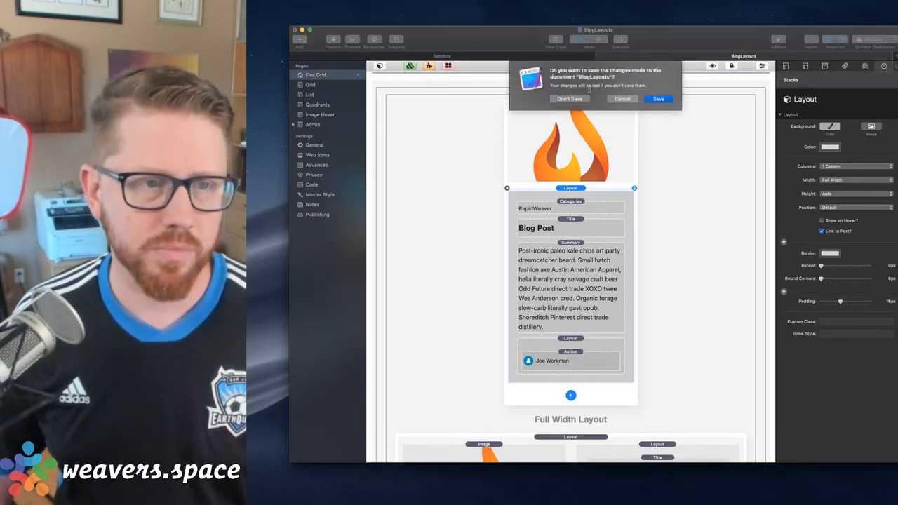
click(569, 99)
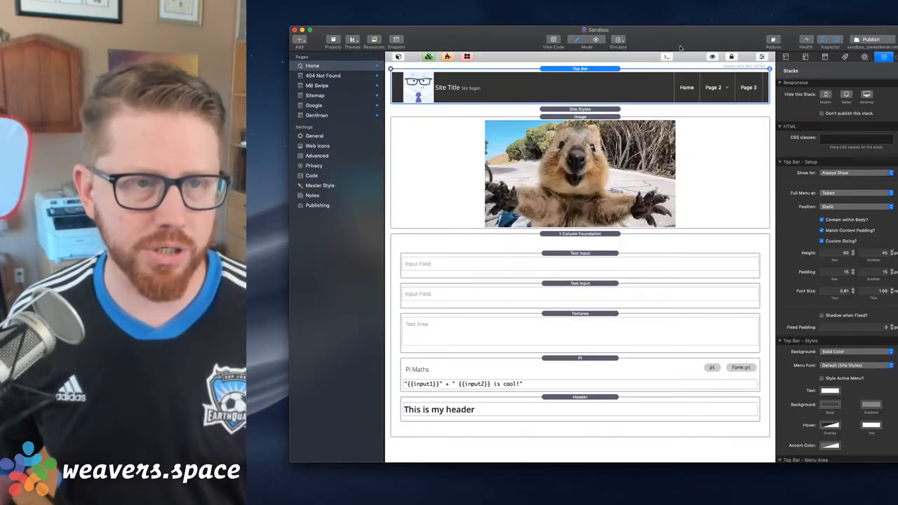
click(585, 110)
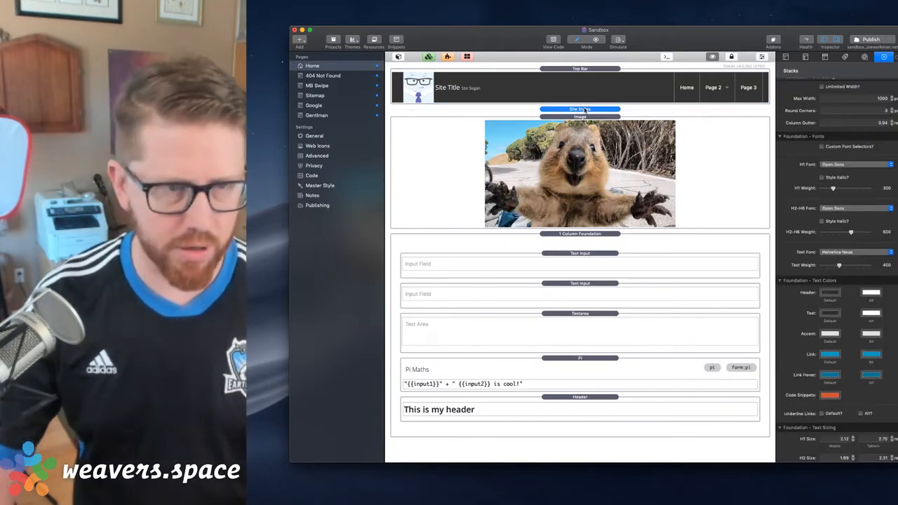
key(Delete)
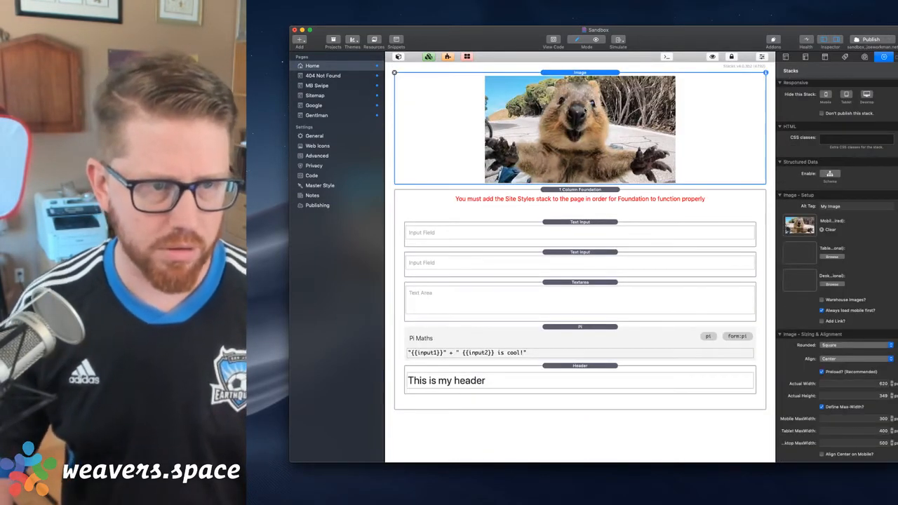
key(super+z)
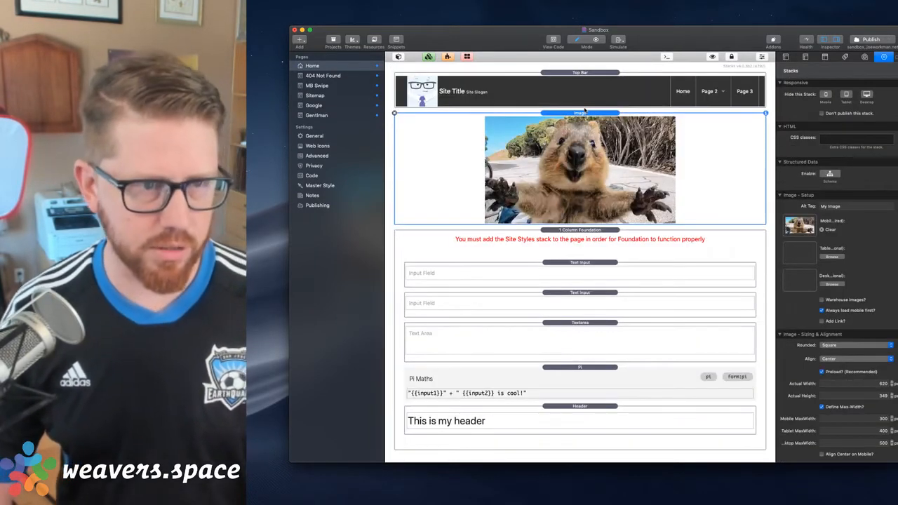
key(super+z)
Delete the Image, 1 Column Foundation and Top Bar stacks from the Home page, keeping only Site Styles, and open the Stacks Library
key(Delete)
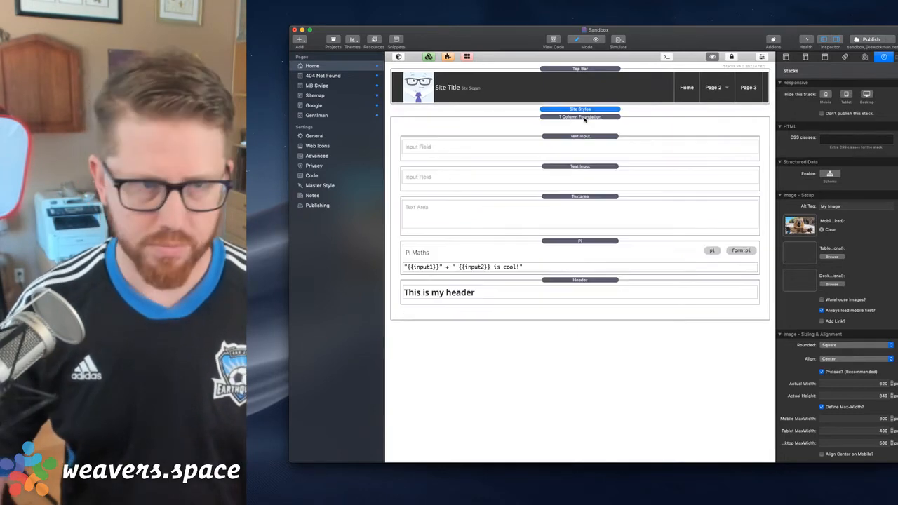
key(Delete)
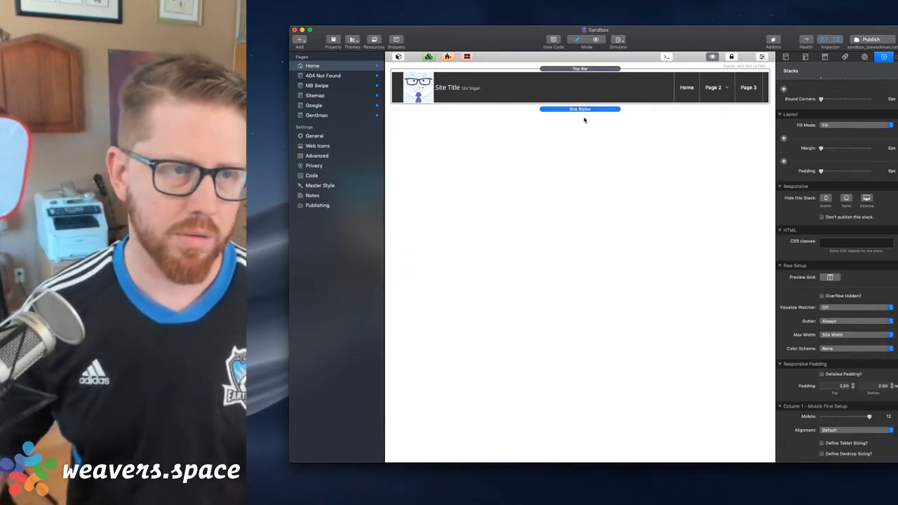
click(582, 74)
key(Delete)
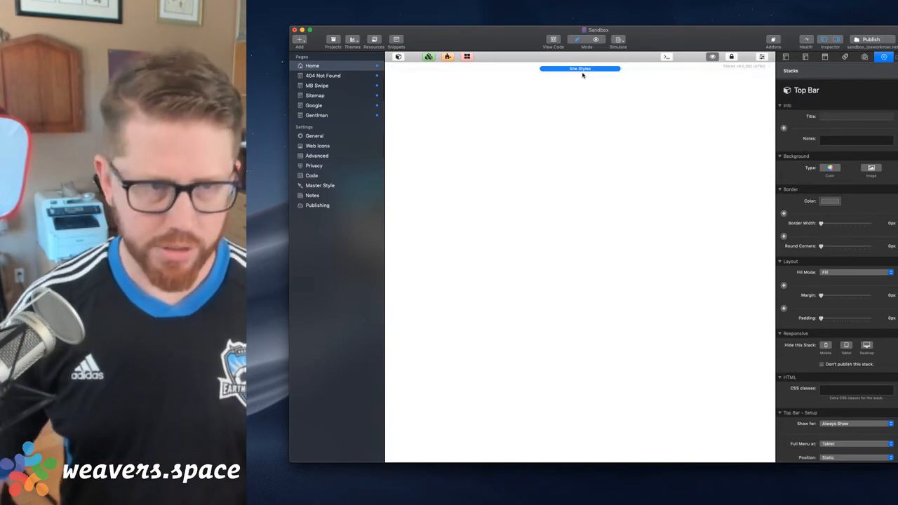
click(582, 76)
click(397, 58)
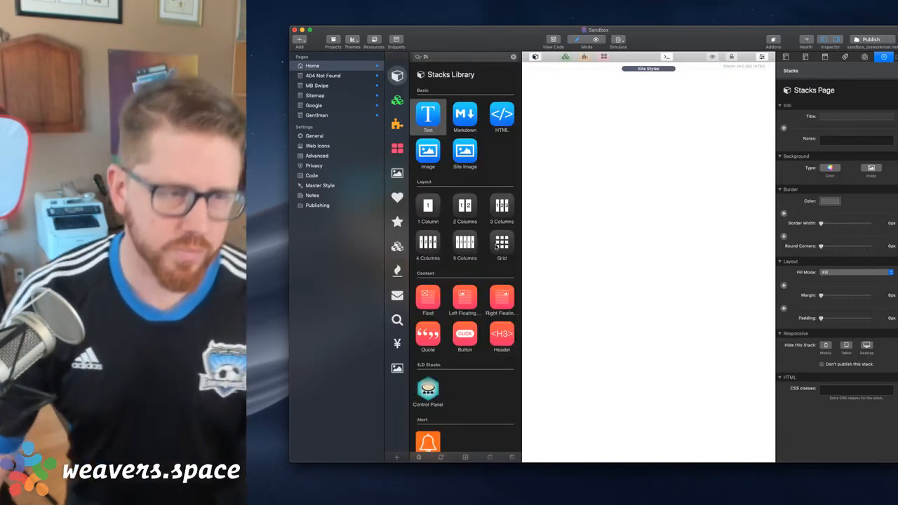
click(648, 68)
drag(427, 114, 539, 117)
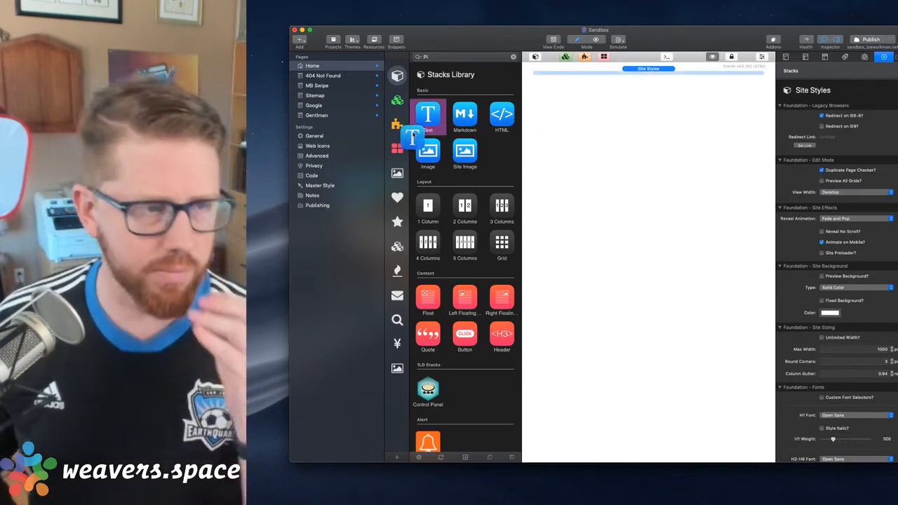
drag(428, 204, 667, 164)
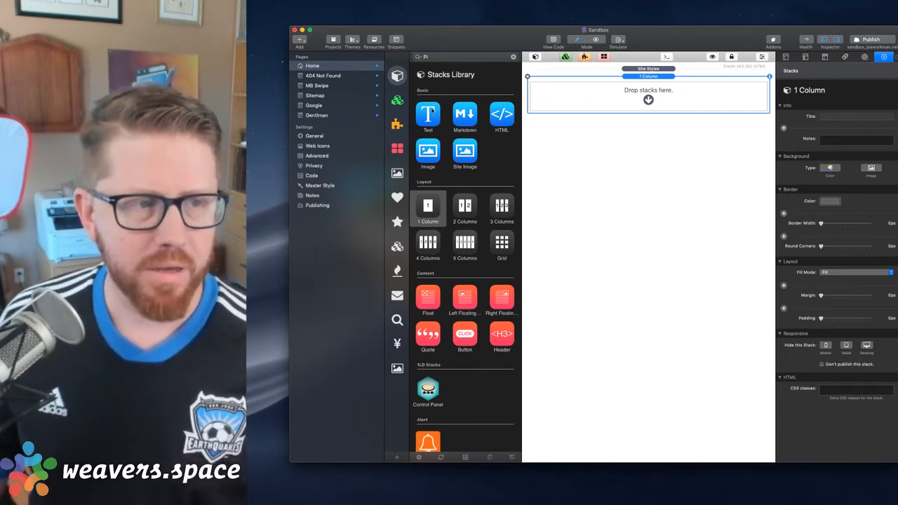
click(433, 111)
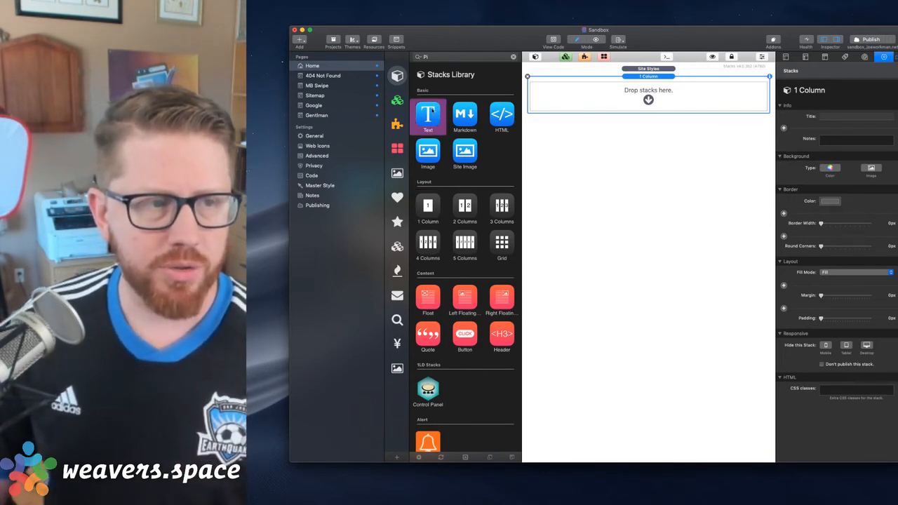
click(712, 56)
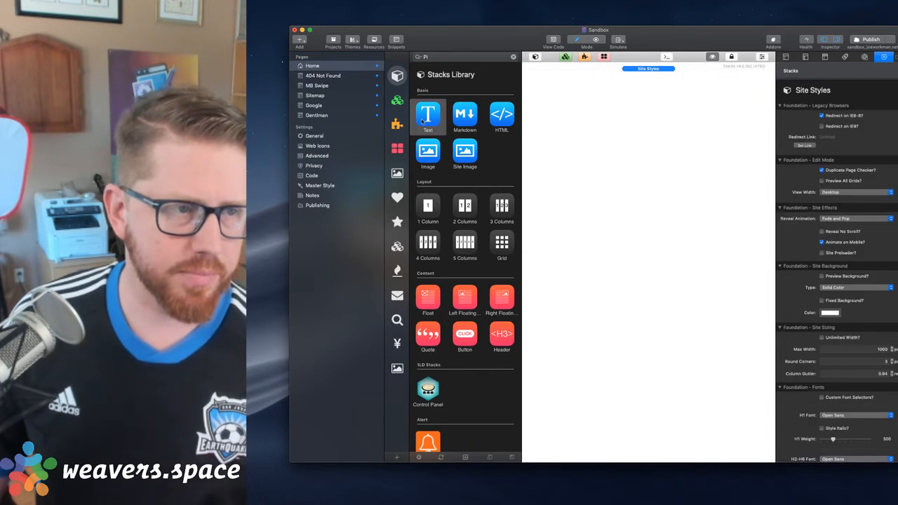
Add a Text stack below Site Styles and place a duplicate of it underneath
drag(422, 120, 641, 87)
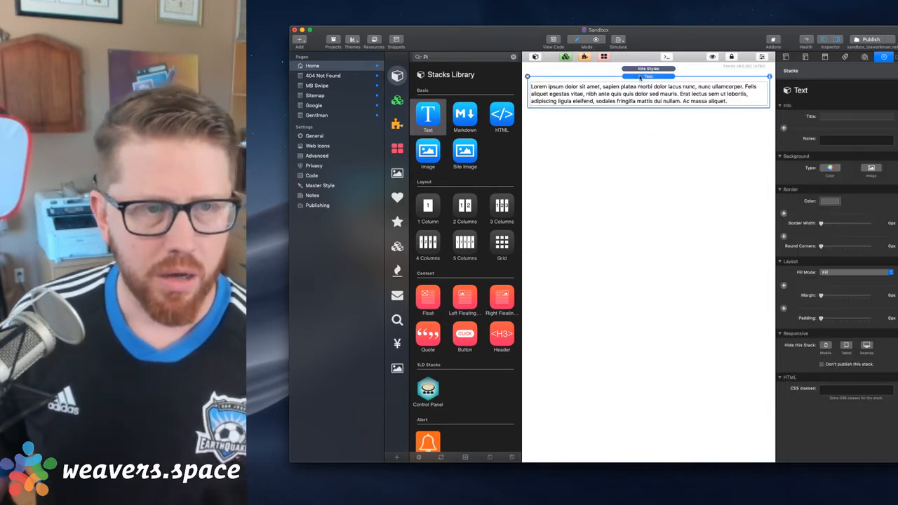
drag(640, 78, 646, 132)
Set the Fill Mode of the first Text stack to Float
click(645, 79)
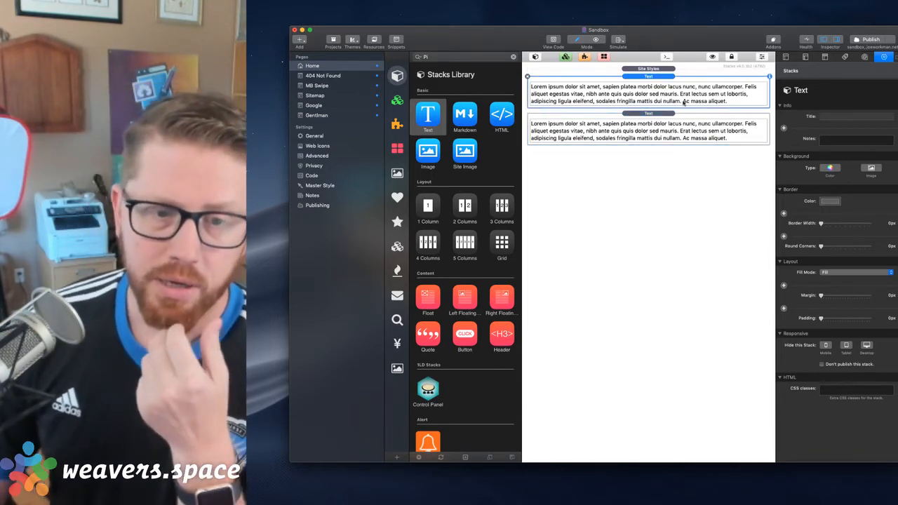
click(835, 272)
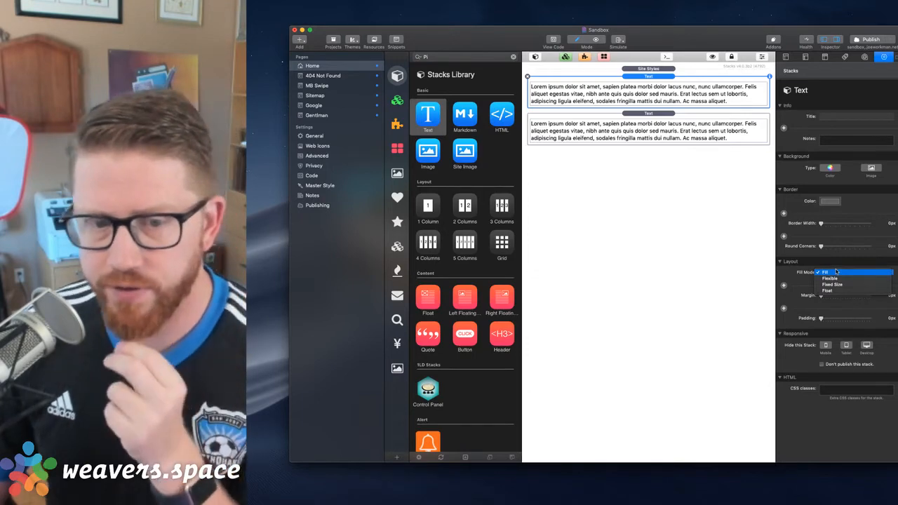
click(842, 291)
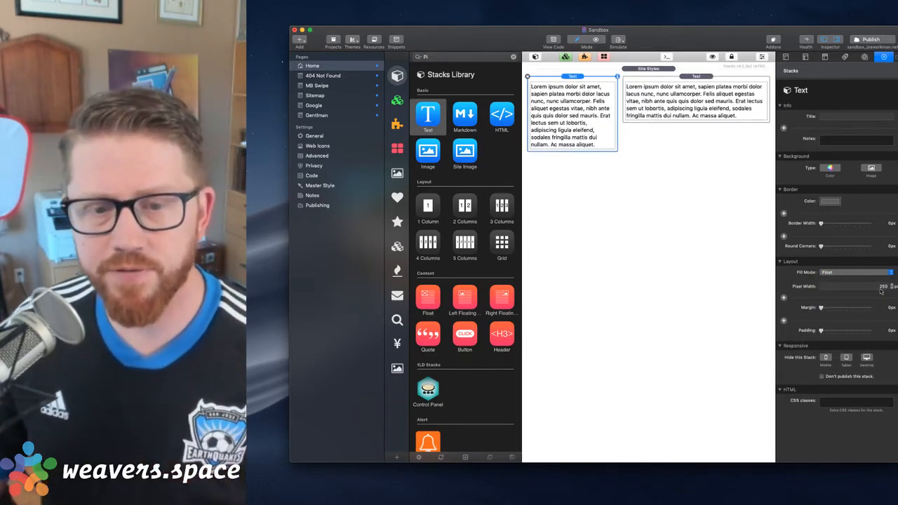
click(875, 288)
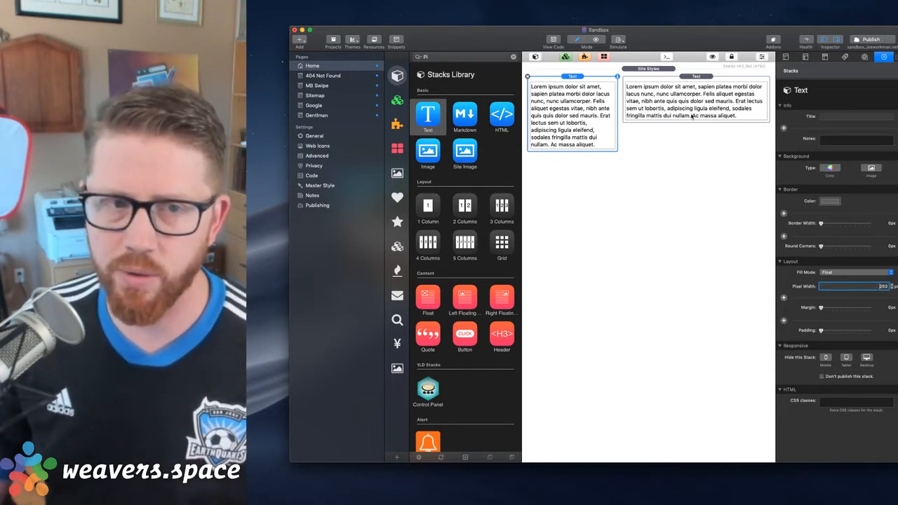
Preview the Home page to check how the second Text stack sits beside the floated one, and return to editing
click(715, 79)
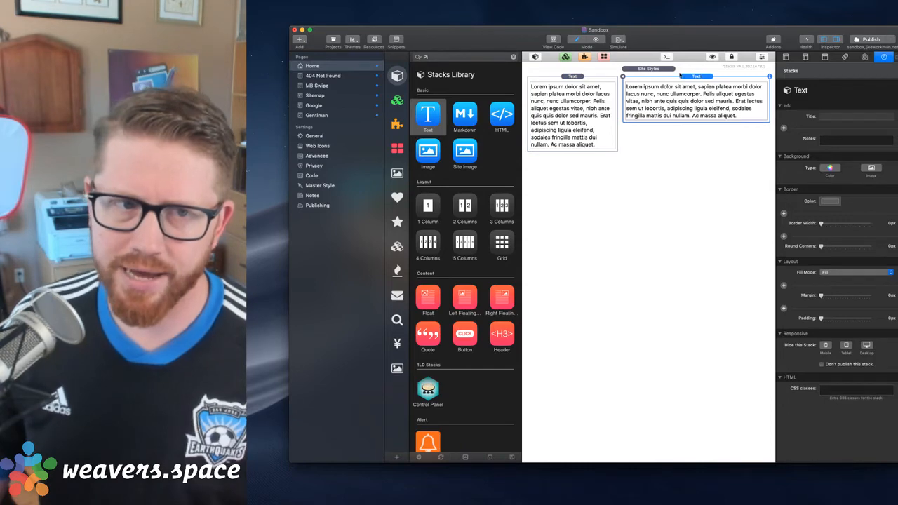
key(super+r)
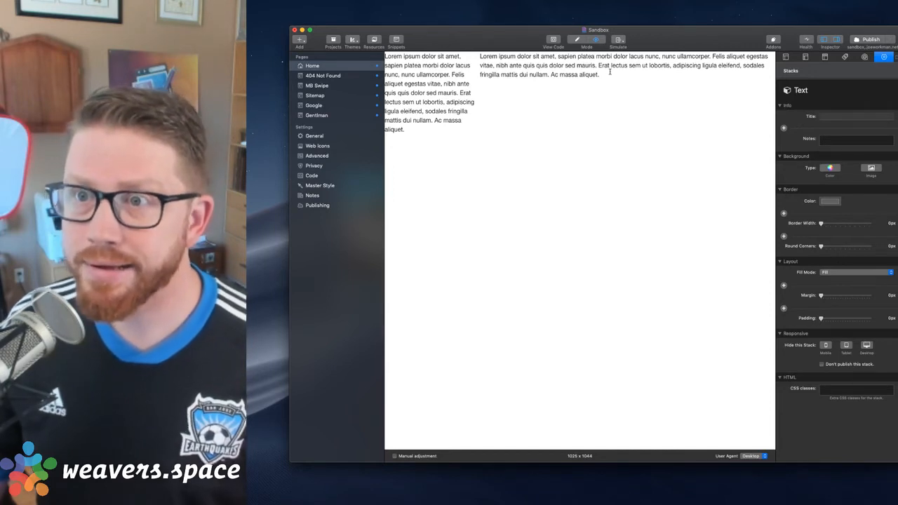
key(super+r)
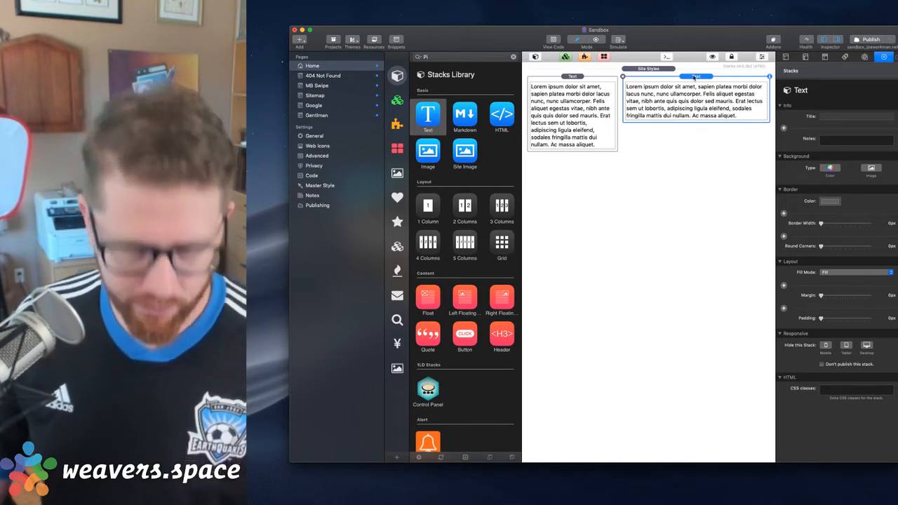
Duplicate the second Text stack and preview the Home page with both copies beside the floated text
key(super+d)
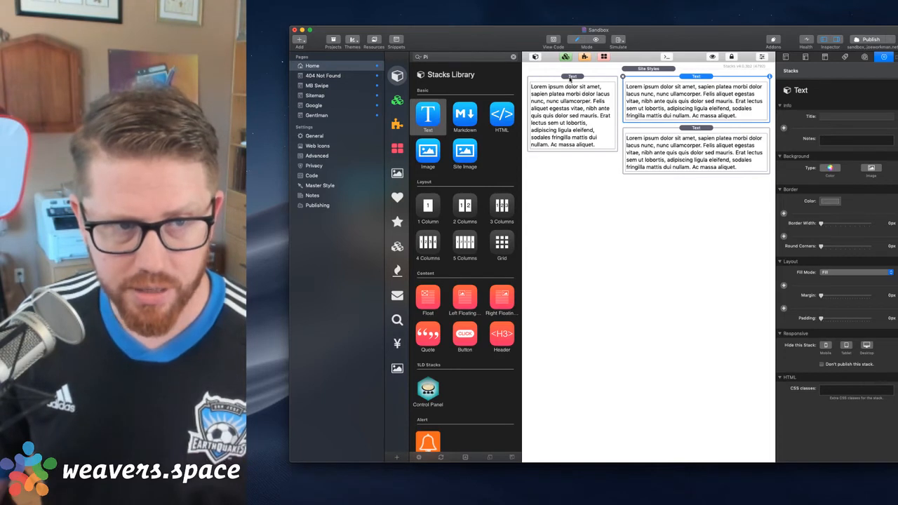
key(super+r)
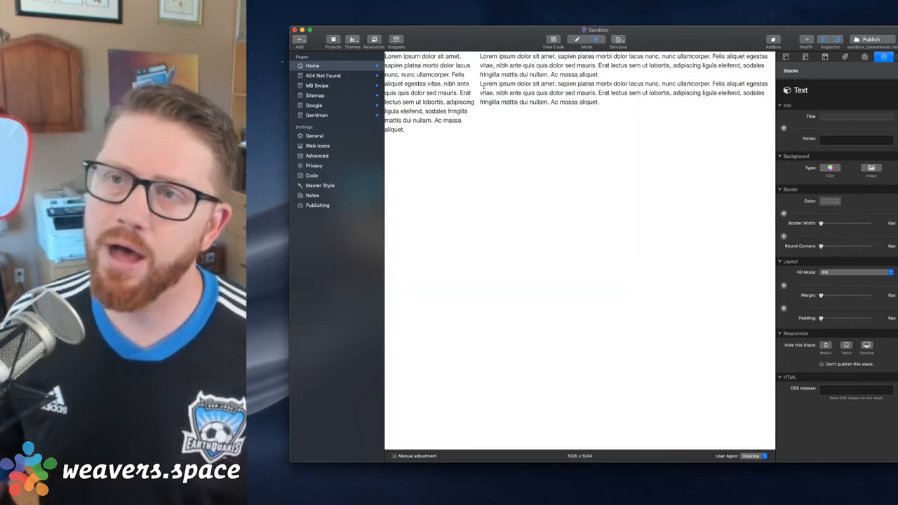
Keep the first Text stack's Fill Mode on Float, set the last Text stack's to Float too, and preview the Home page
key(super+r)
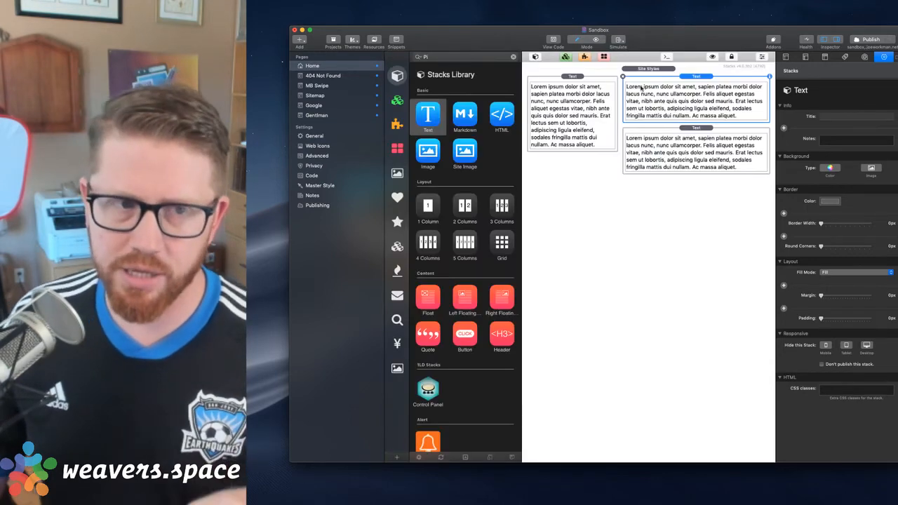
click(845, 272)
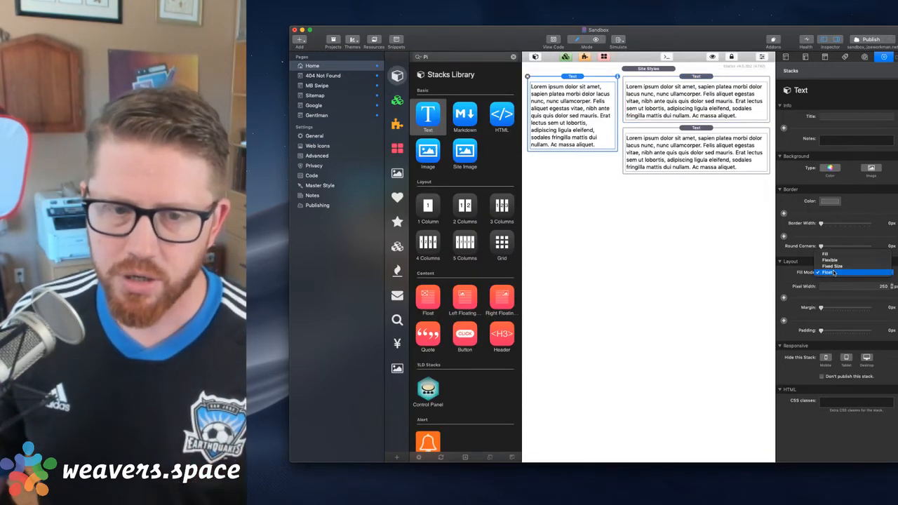
click(833, 269)
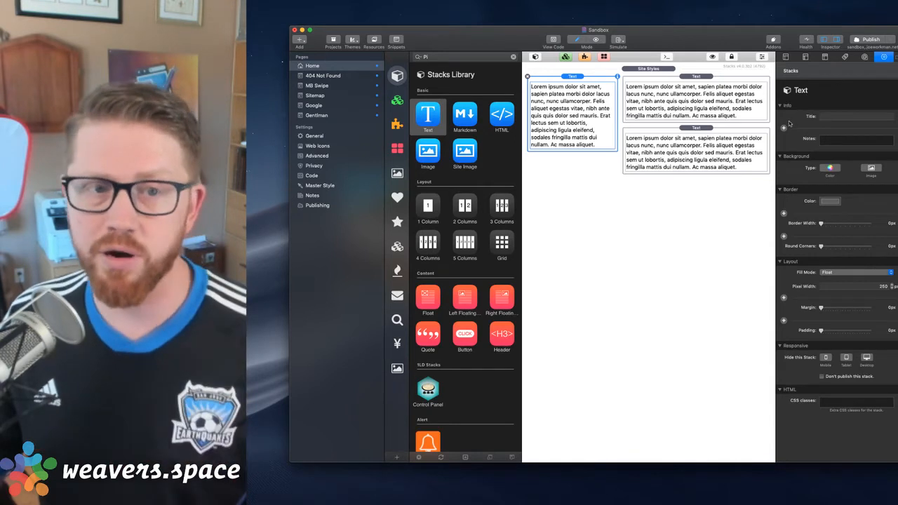
click(701, 129)
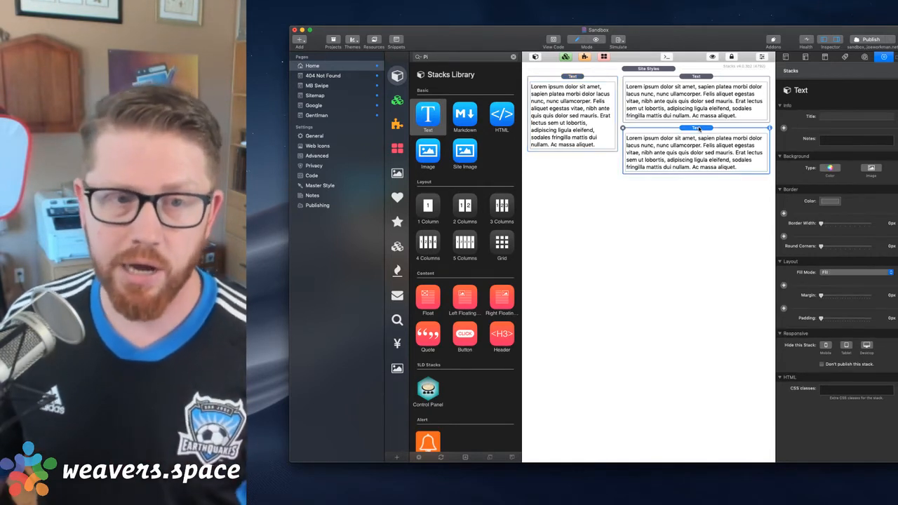
click(854, 272)
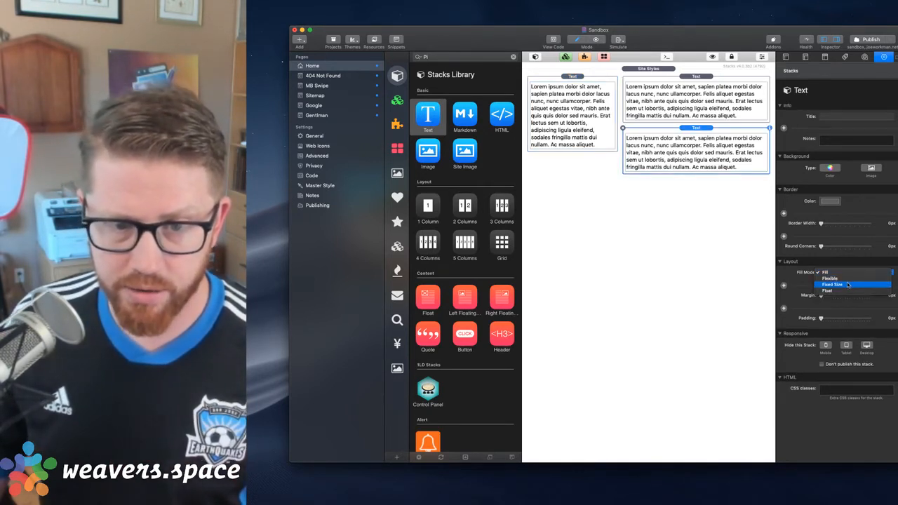
click(848, 290)
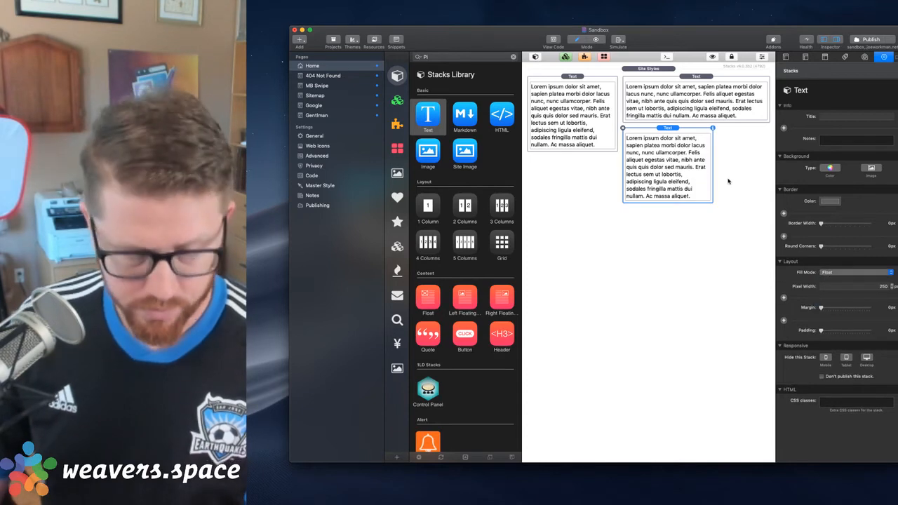
key(super+r)
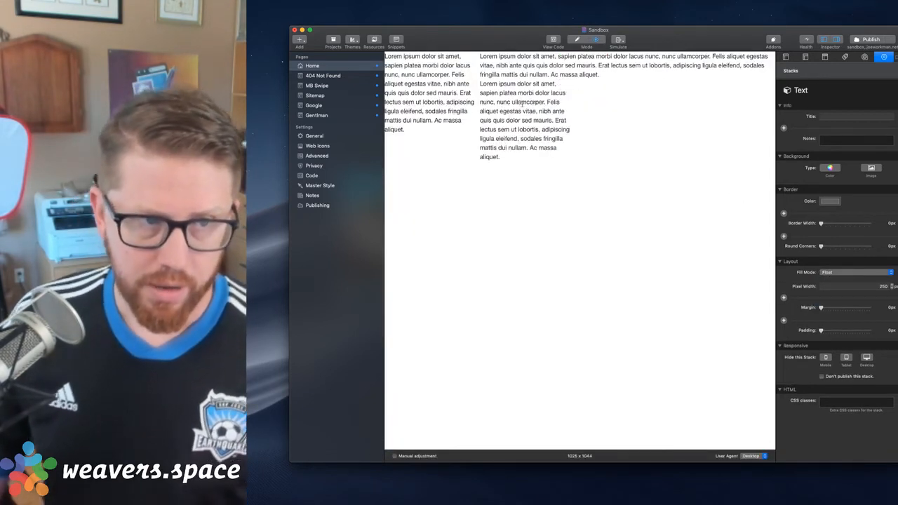
key(super+e)
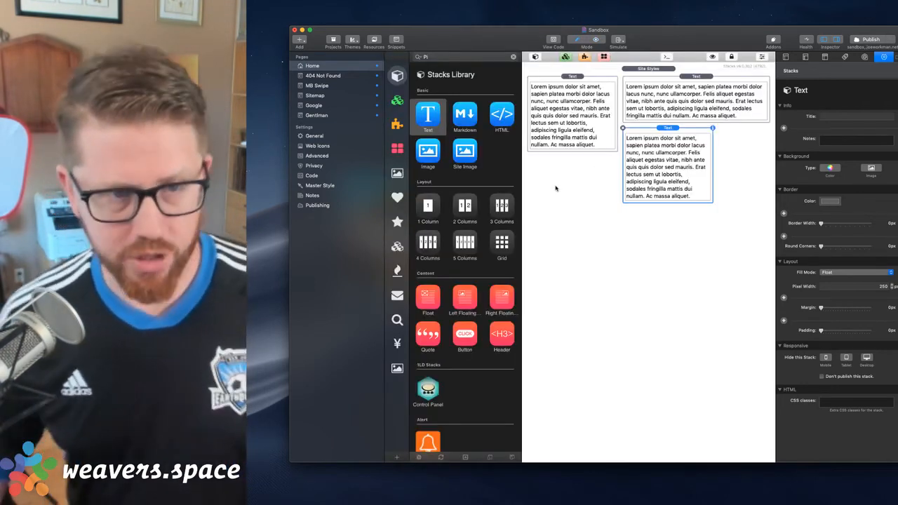
Try the last floated Text stack ahead of the Fill one, preview the Home page, and restore the original stack order
drag(658, 139, 686, 87)
key(super+e)
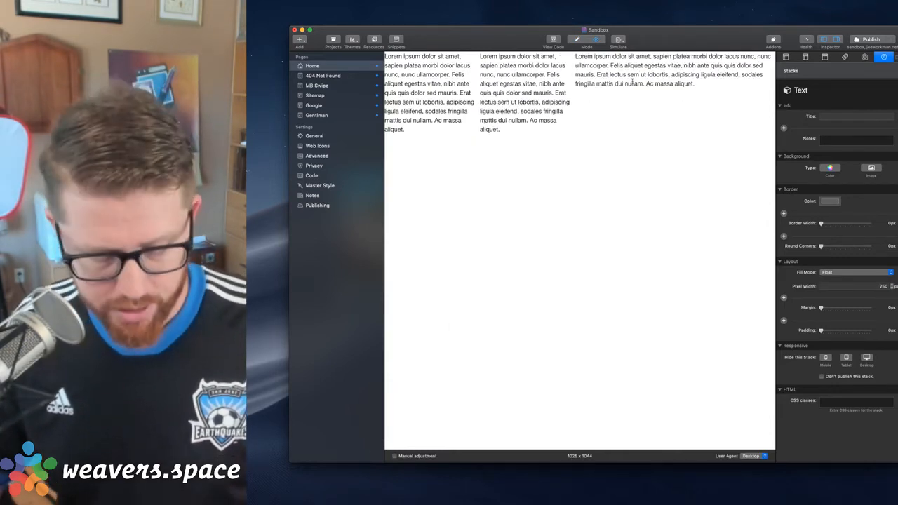
key(super+e)
click(669, 77)
drag(669, 77, 748, 209)
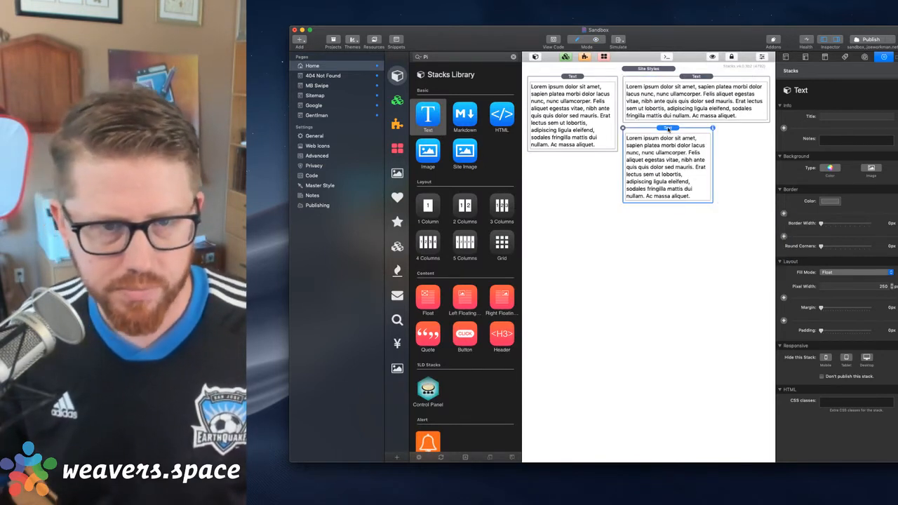
Add the default grey background color to the last floated Text stack and a teal background to the Fill-mode Text stack
click(830, 169)
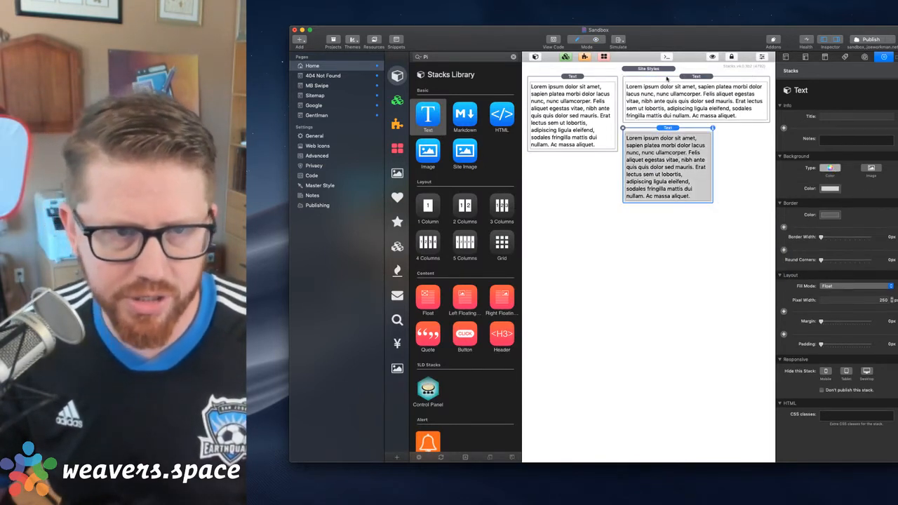
click(667, 79)
click(830, 169)
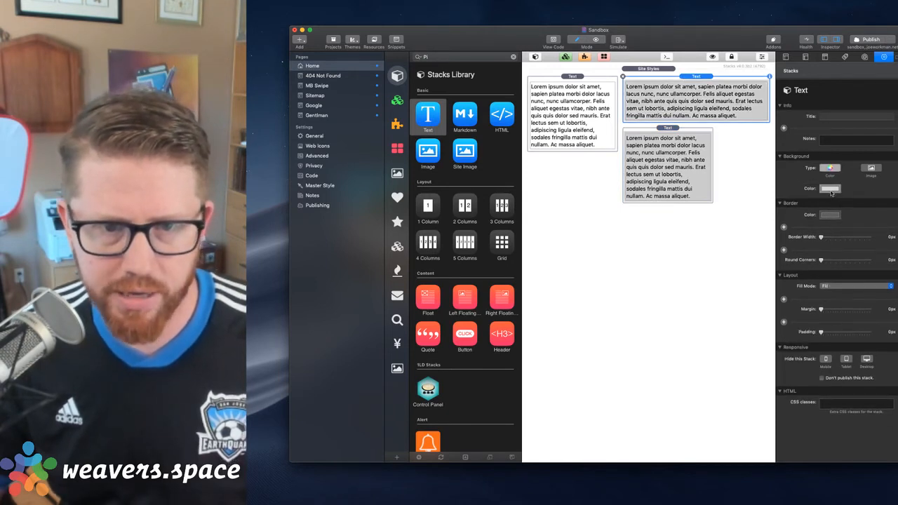
click(830, 189)
click(864, 200)
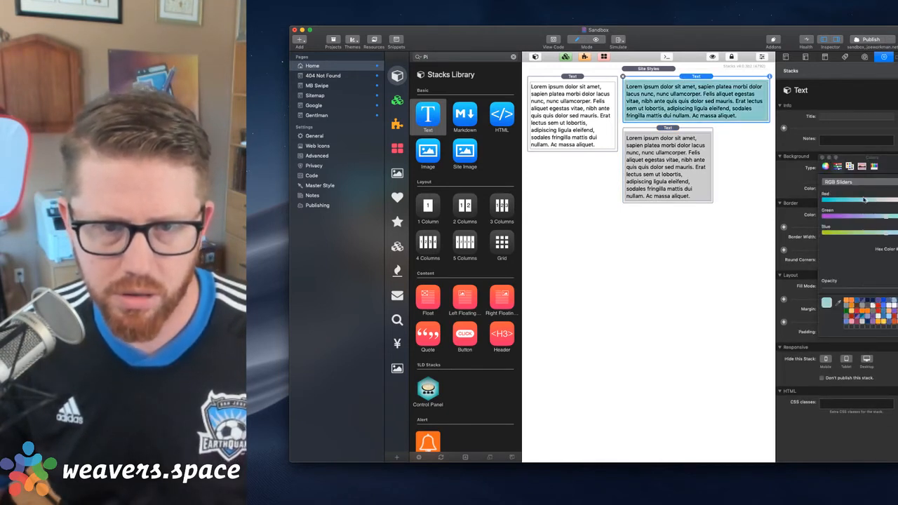
Give the first floated Text stack a purple-pink background color by lowering the green value
click(595, 90)
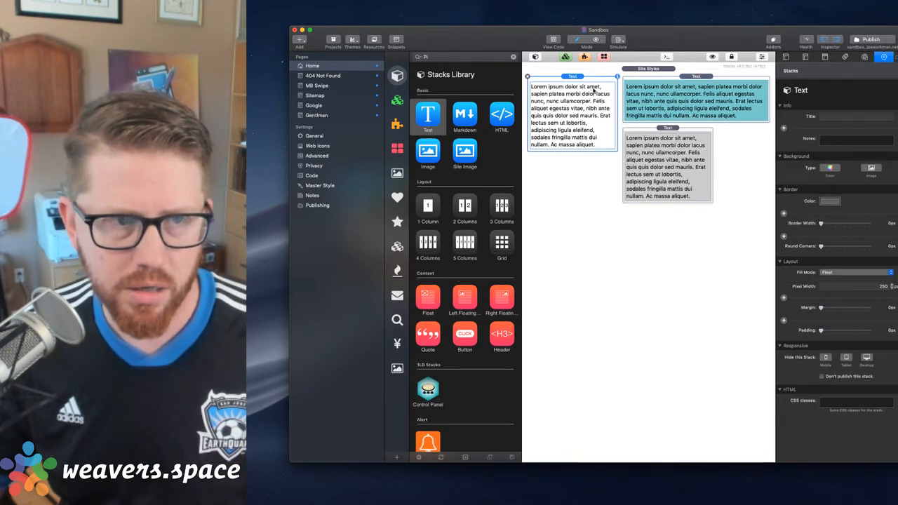
click(830, 168)
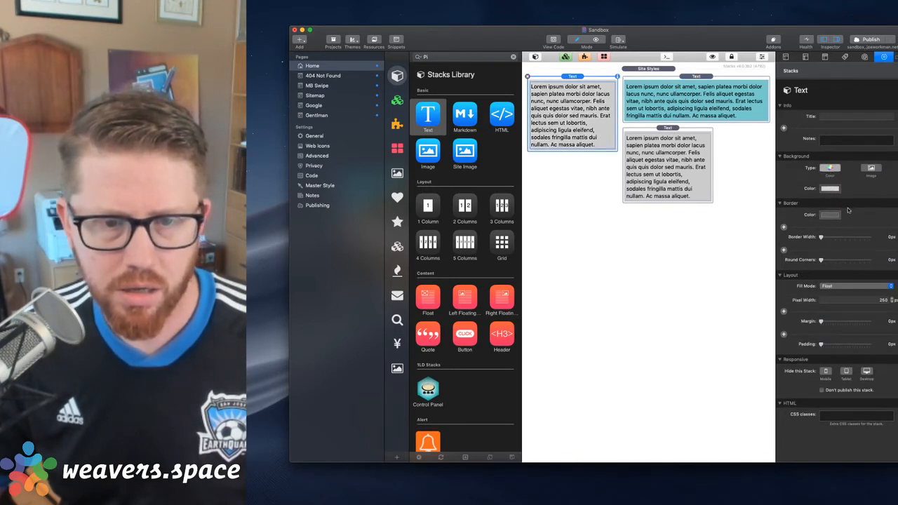
click(831, 190)
click(853, 214)
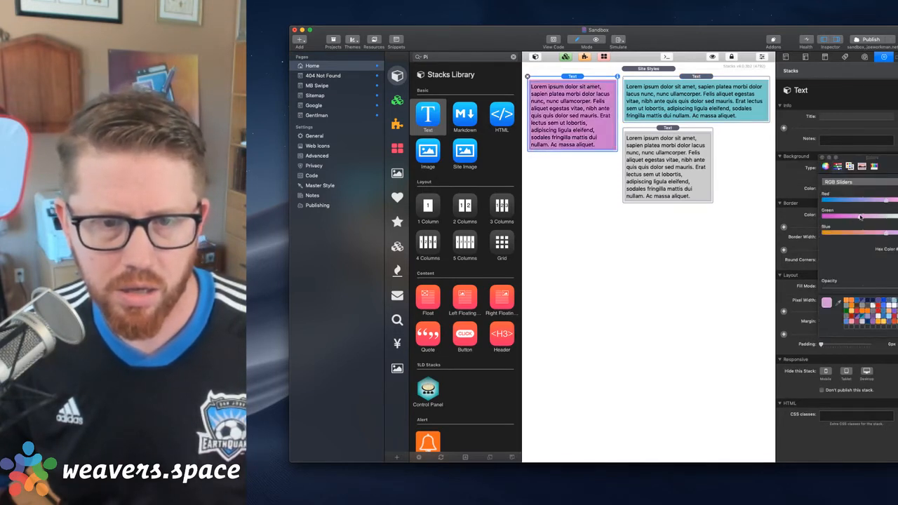
click(822, 159)
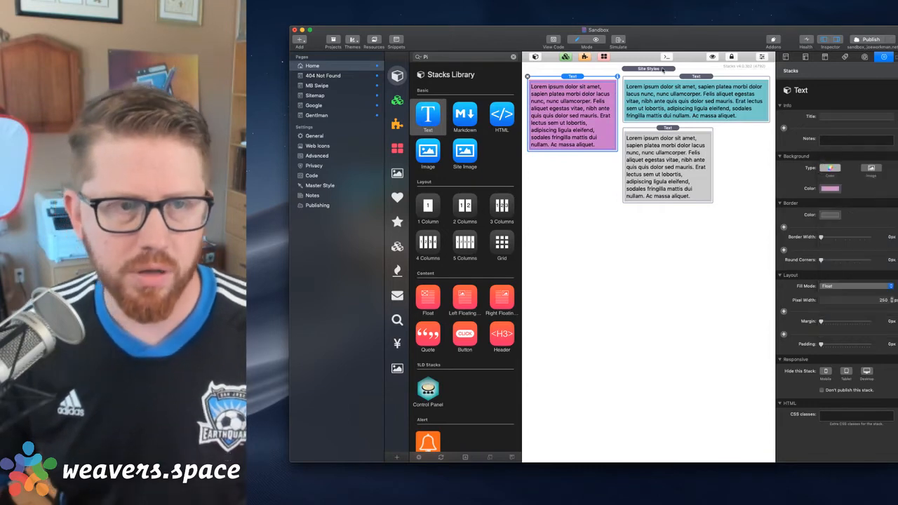
Preview the Home page and examine the teal Text stack's element and styles in the Web Inspector
key(super+r)
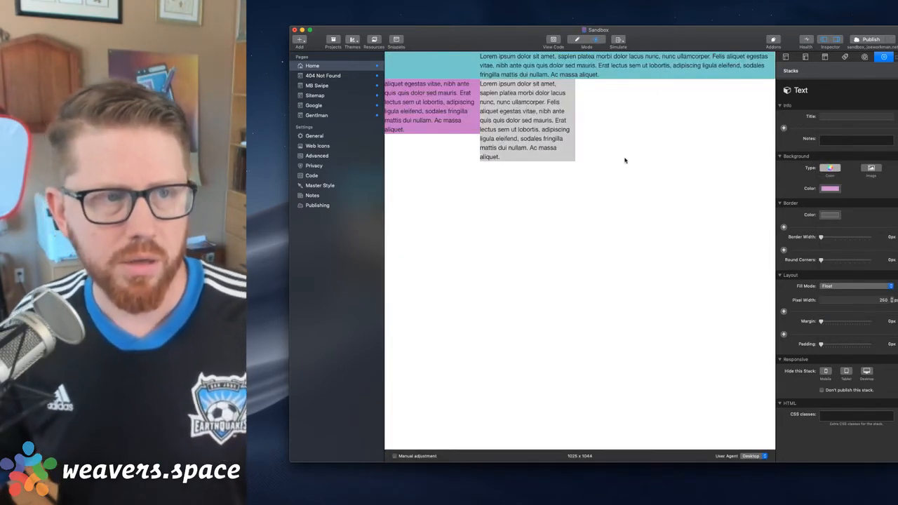
key(super+r)
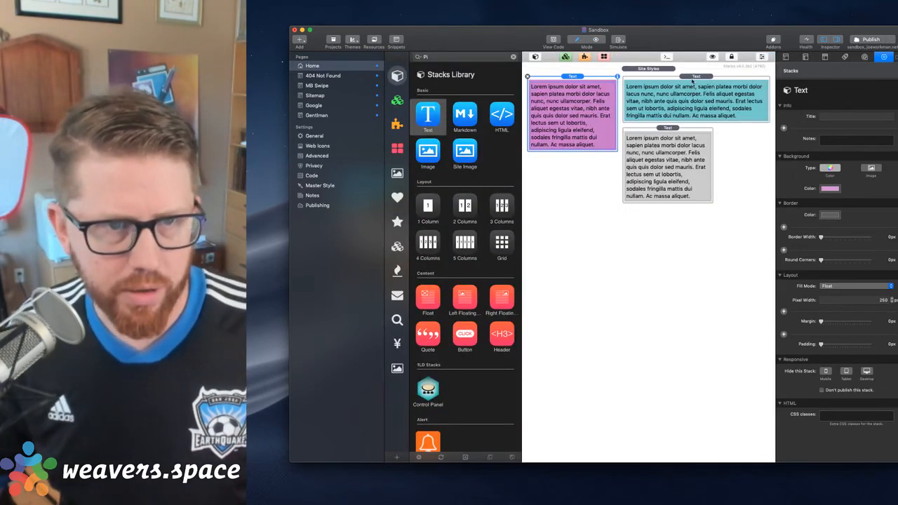
click(695, 76)
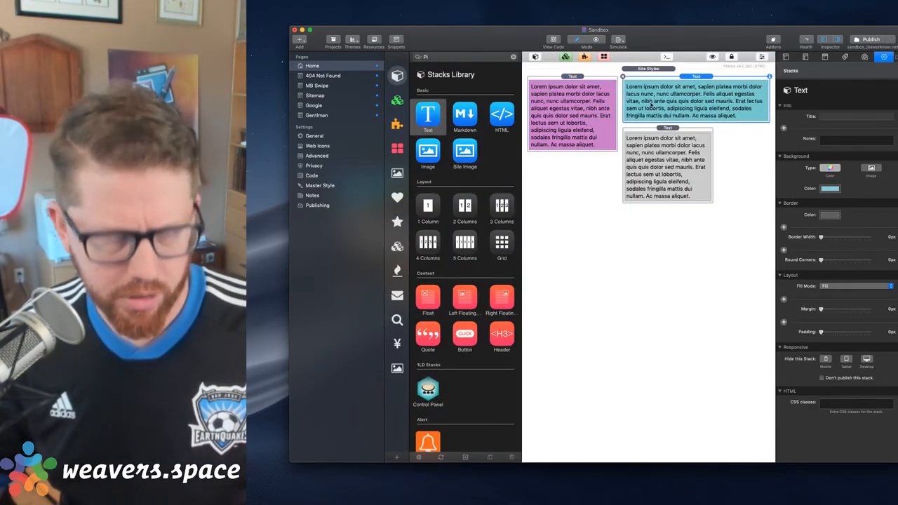
key(super+r)
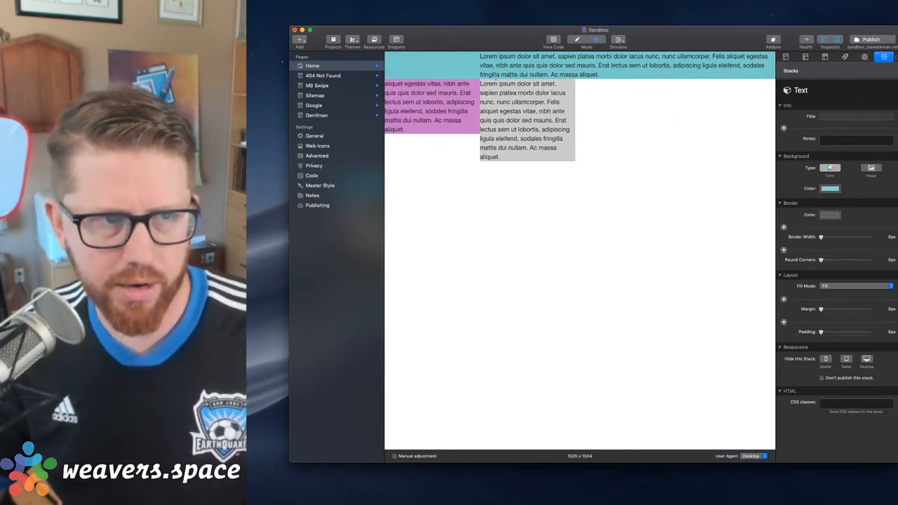
right_click(455, 68)
click(466, 83)
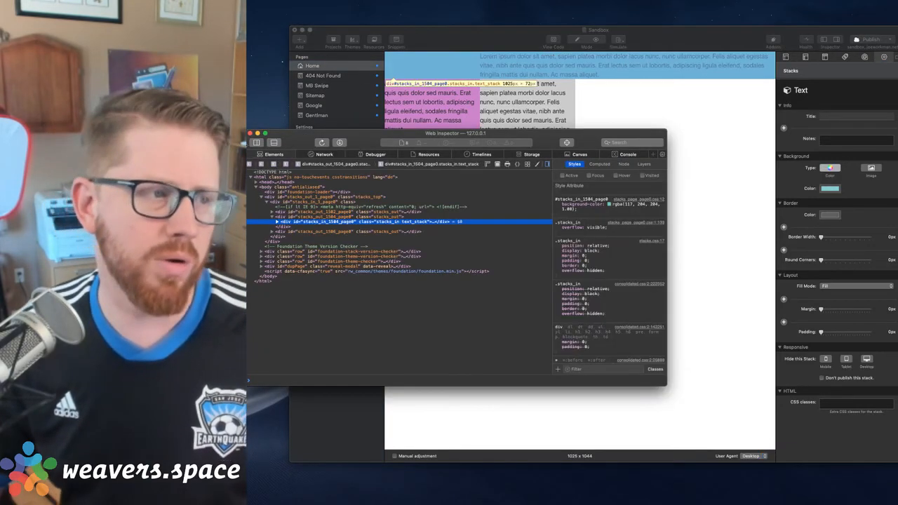
click(250, 133)
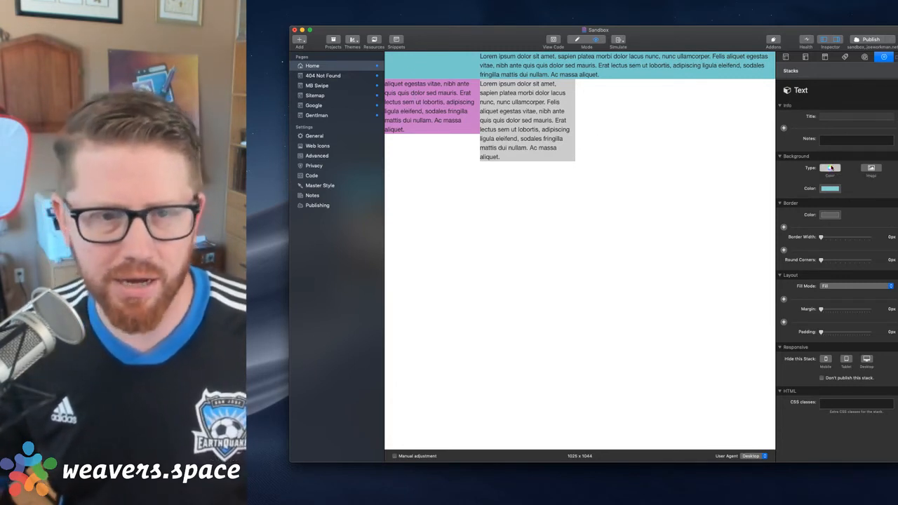
Remove the background color from the teal Text stack and preview the Home page
key(super+r)
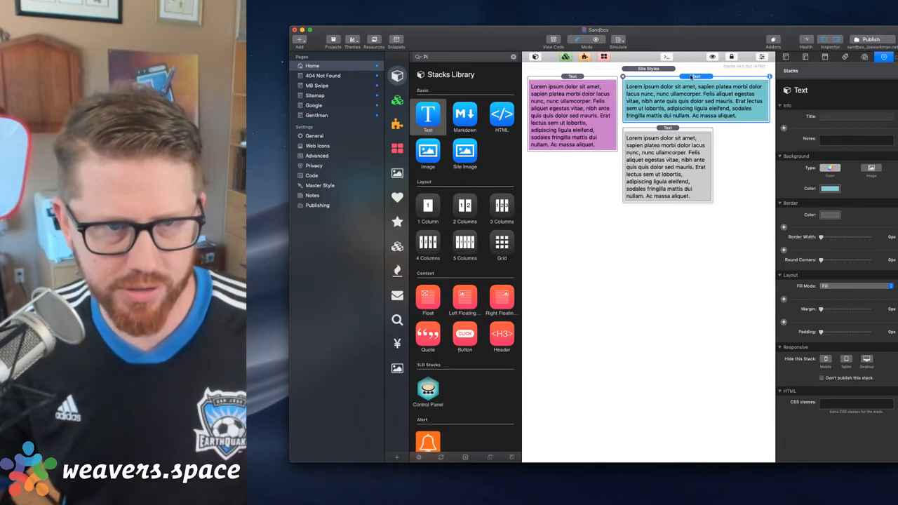
click(830, 168)
key(super+r)
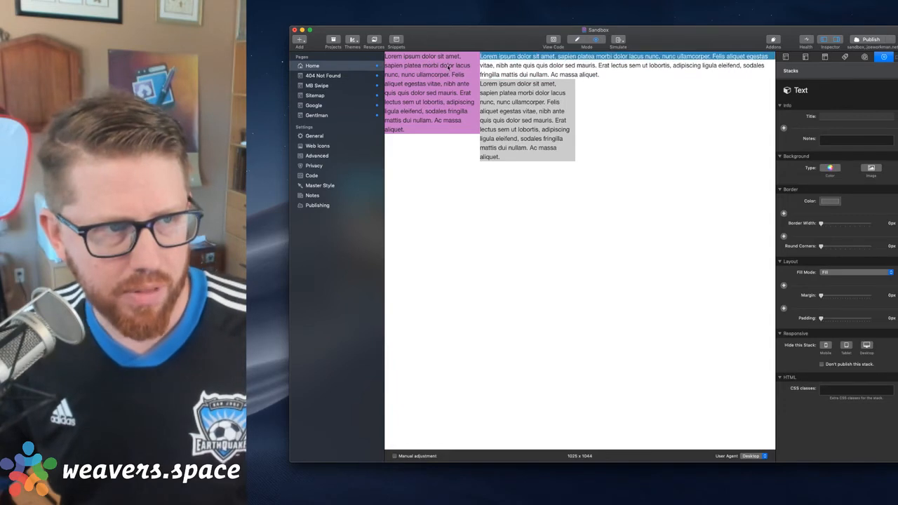
Highlight passages in the purple and Fill-mode Text stacks on the previewed page to examine where each one's text begins and wraps
drag(397, 111, 426, 120)
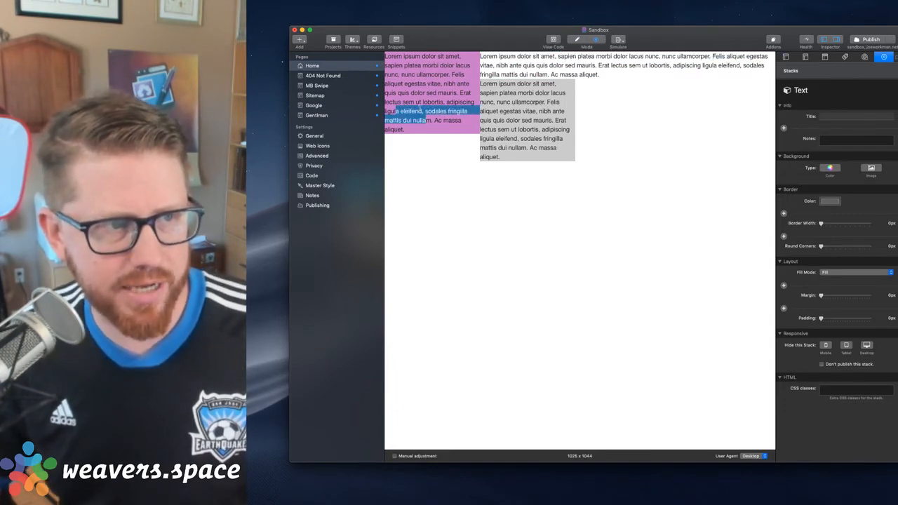
drag(387, 59, 452, 73)
click(523, 64)
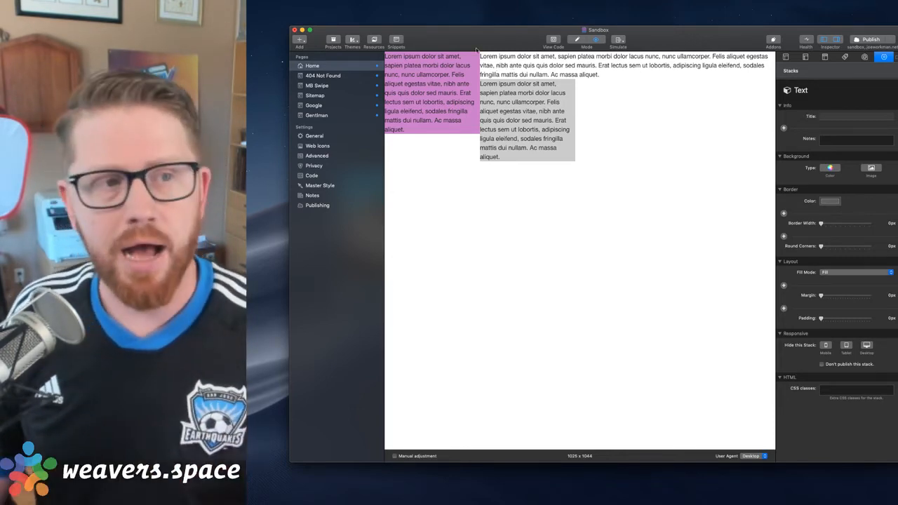
drag(480, 61, 612, 80)
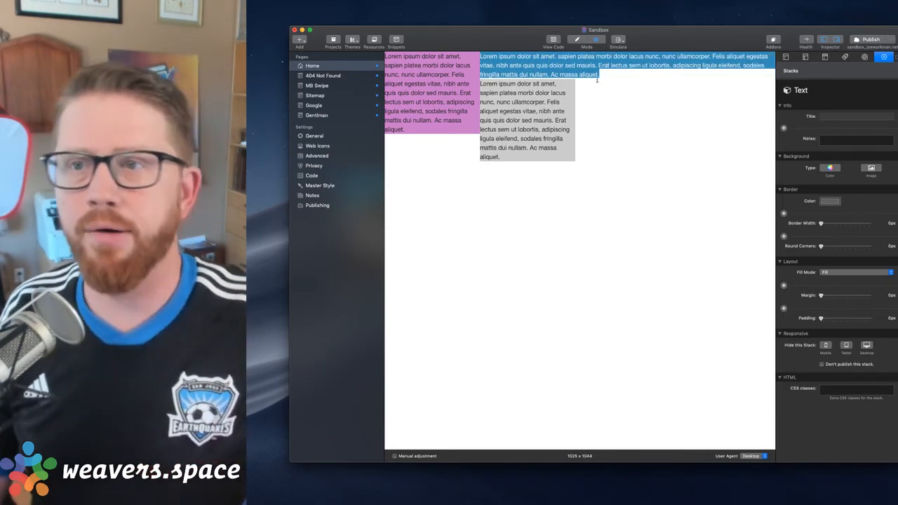
click(401, 63)
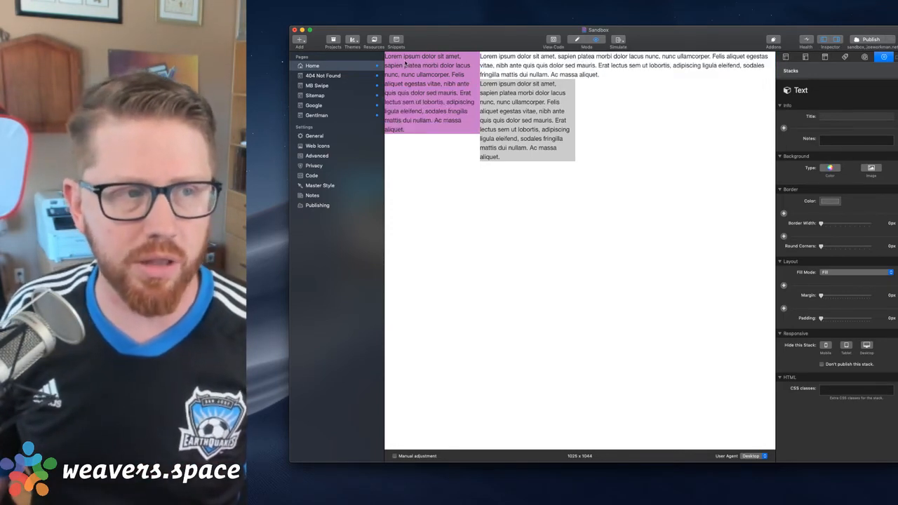
drag(481, 57, 478, 90)
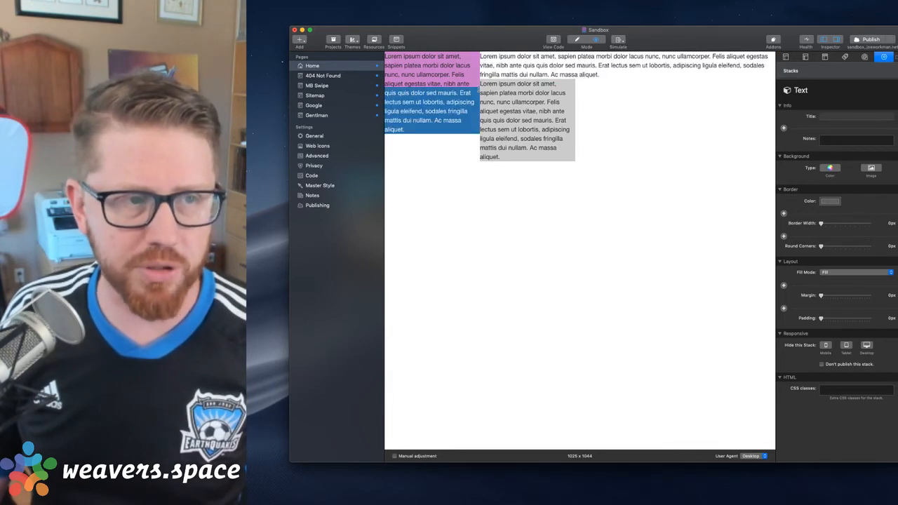
click(479, 89)
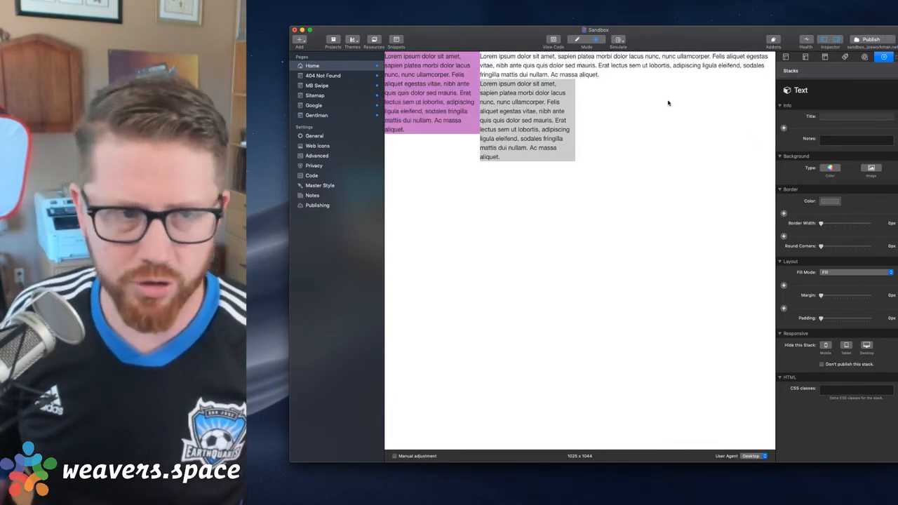
Restore the Fill-mode Text stack's teal background, preview the Home page, and select the grey floated Text stack for editing
key(super+r)
click(828, 168)
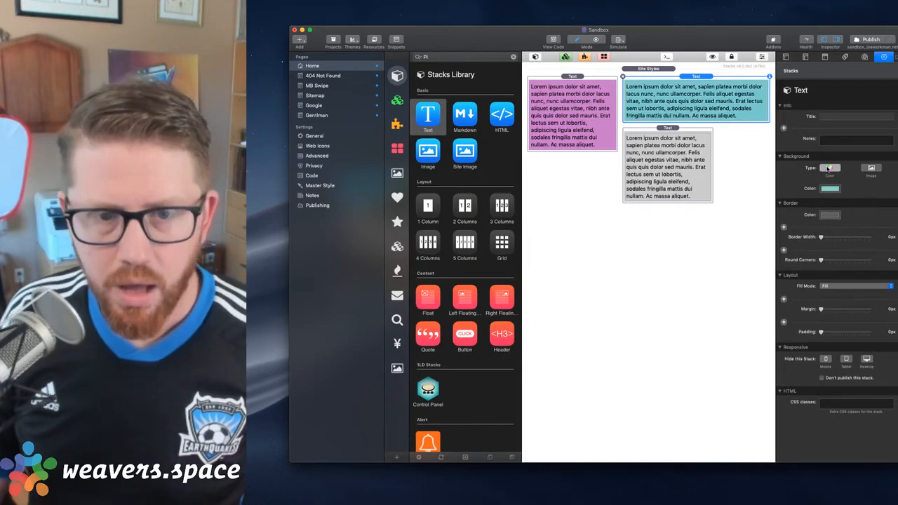
key(super+r)
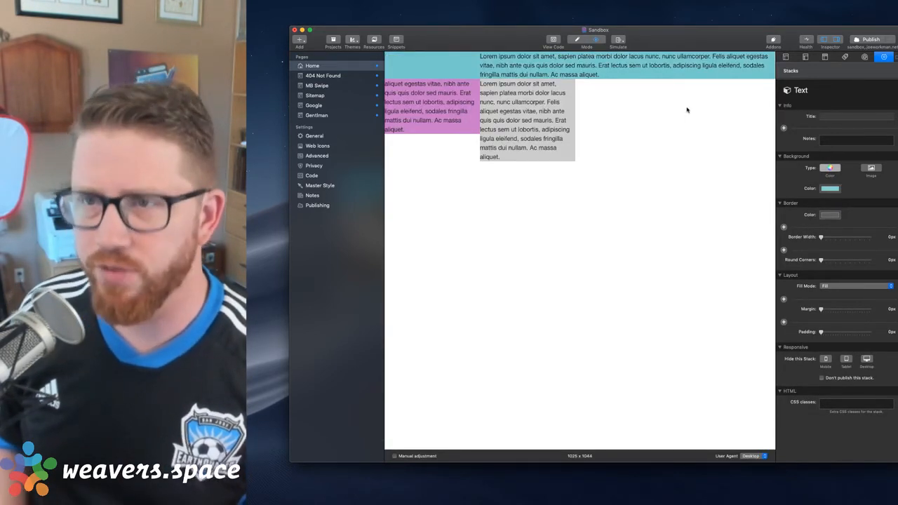
key(super+r)
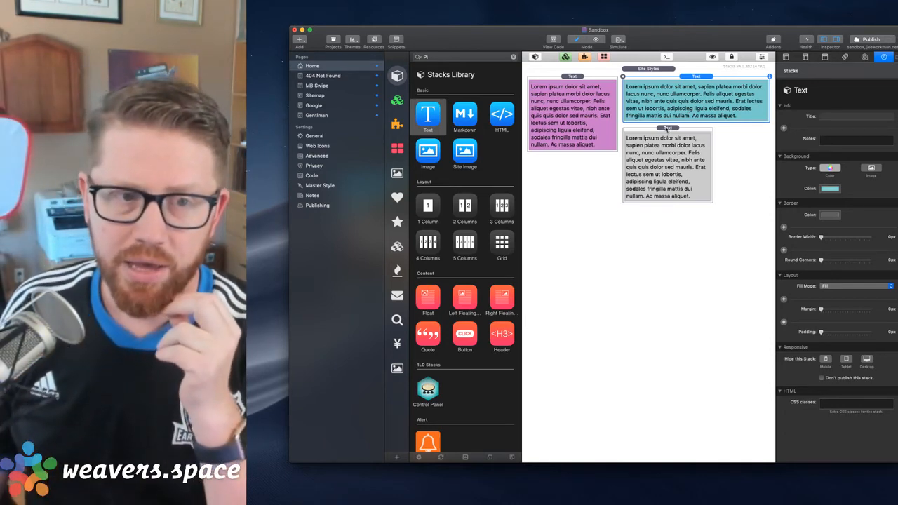
click(667, 129)
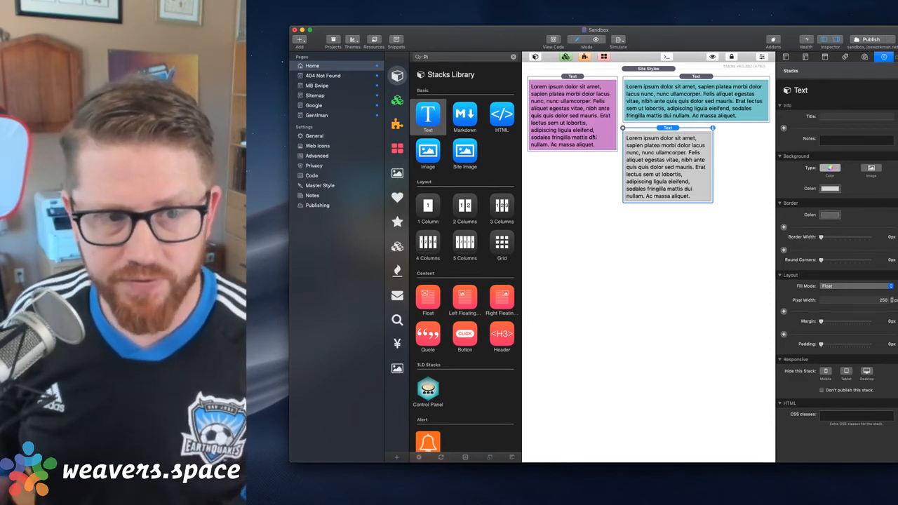
Select the teal Fill-mode Text stack and preview the Home page to compare how the three Text stacks overlap
click(662, 103)
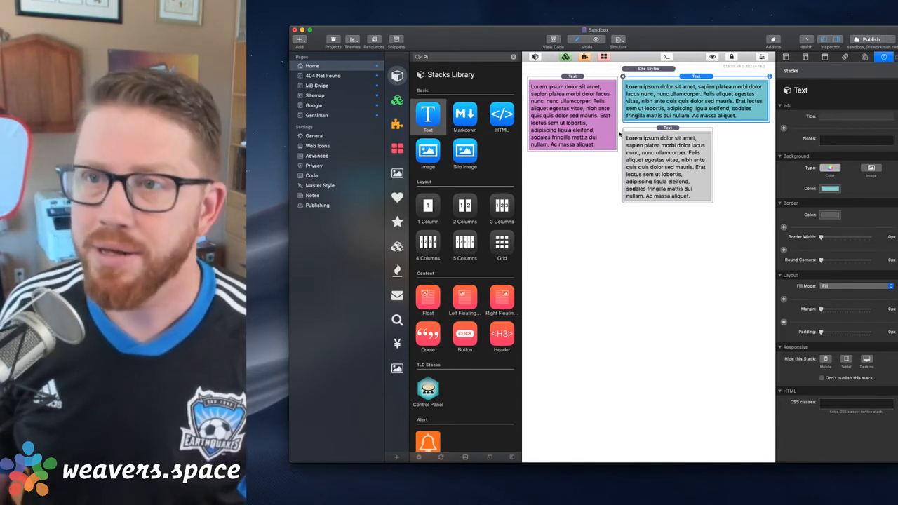
key(super+r)
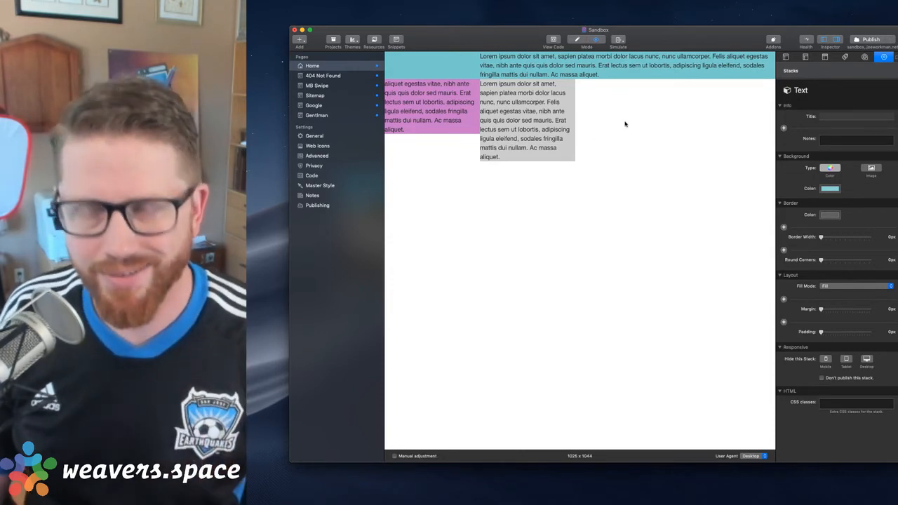
key(super+r)
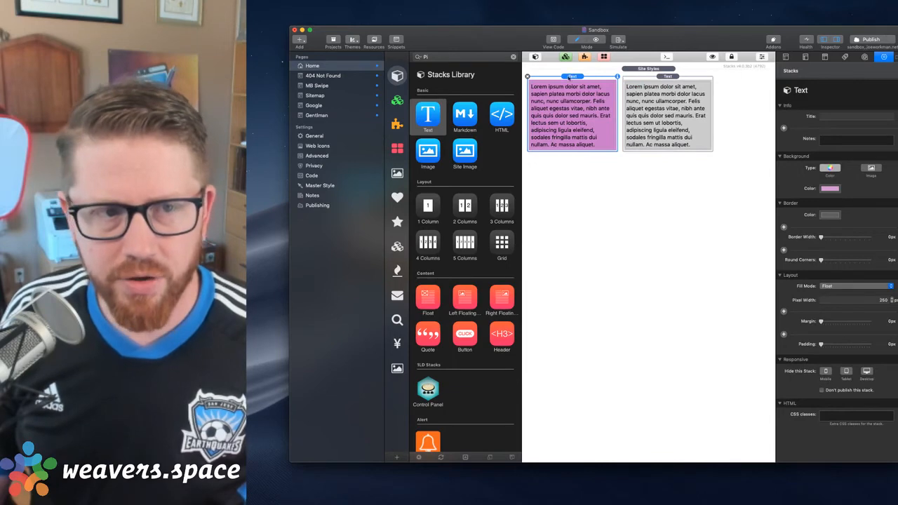
Delete the purple and grey Text stacks to empty the Home page
click(528, 77)
click(525, 78)
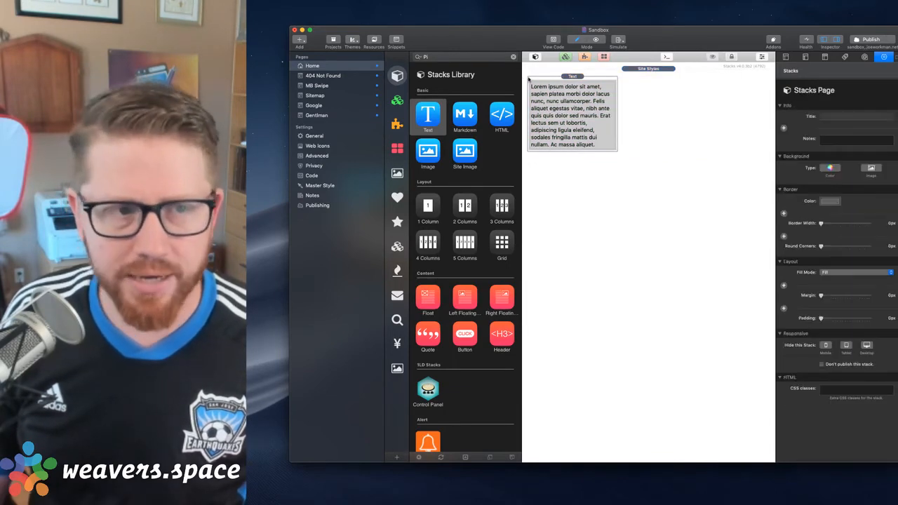
click(528, 78)
click(528, 76)
Find the Floaty stack in the Stacks Library and add it to the Home page
click(493, 59)
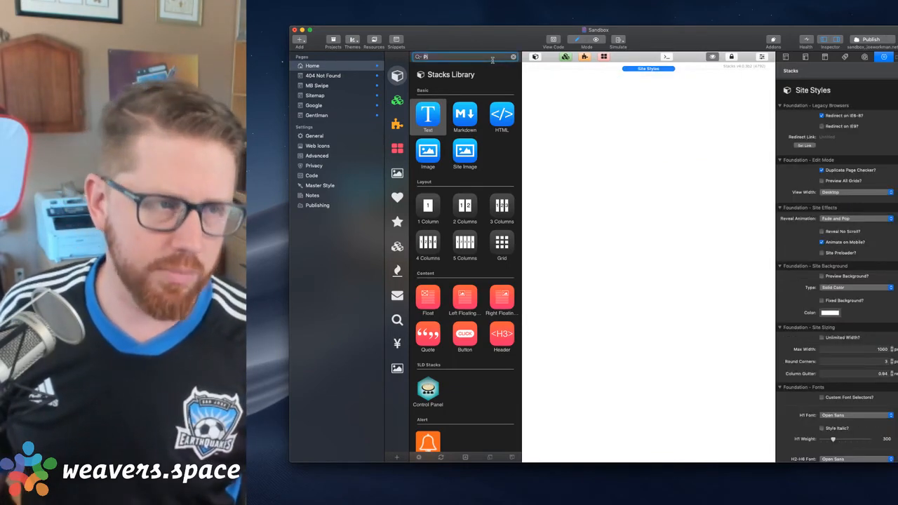
text(floaty)
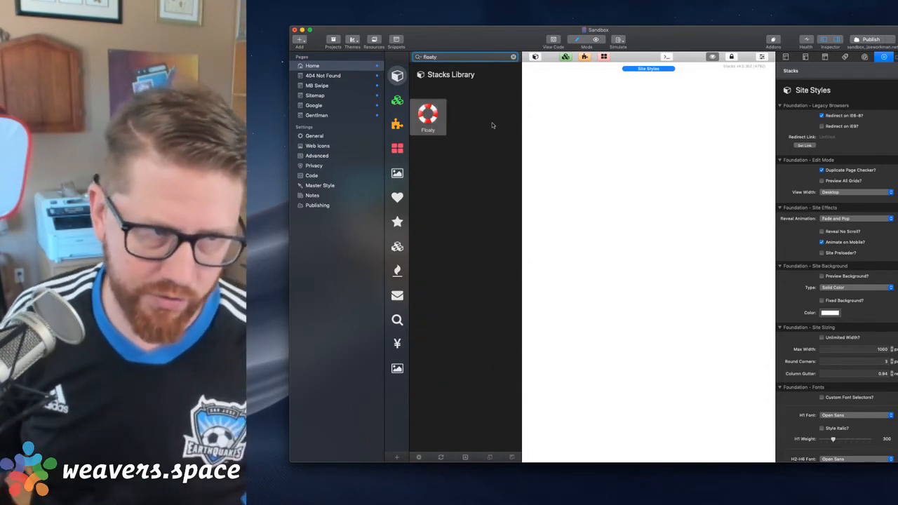
drag(427, 116, 643, 108)
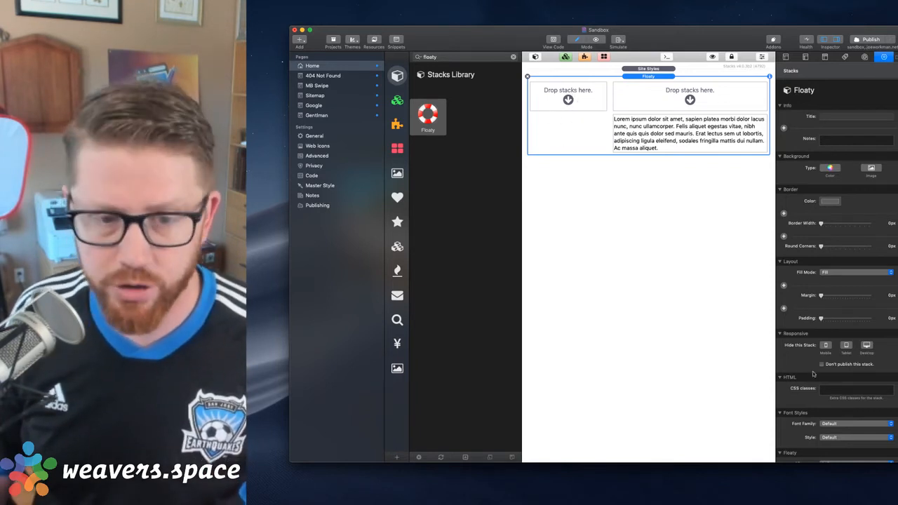
Set the Floaty stack's alignment to Right and its float width to 38%
scroll(845, 399, down, 5)
click(833, 376)
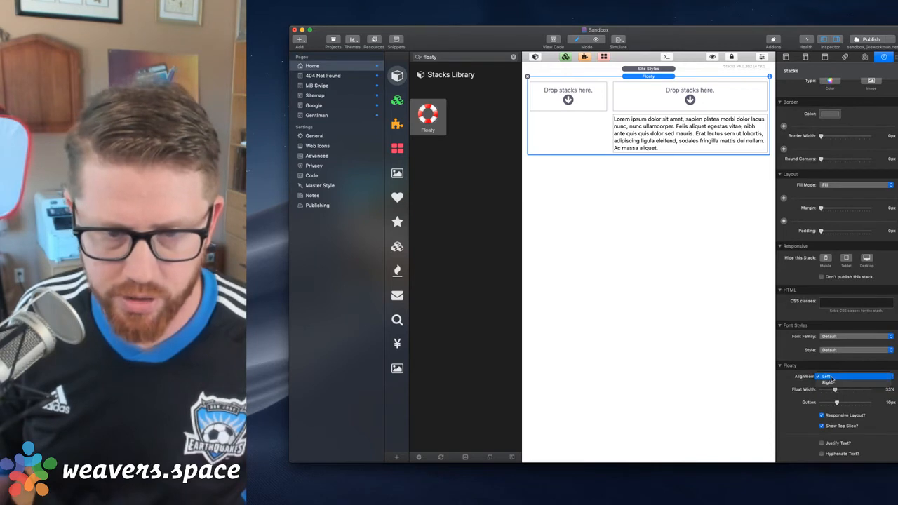
click(828, 383)
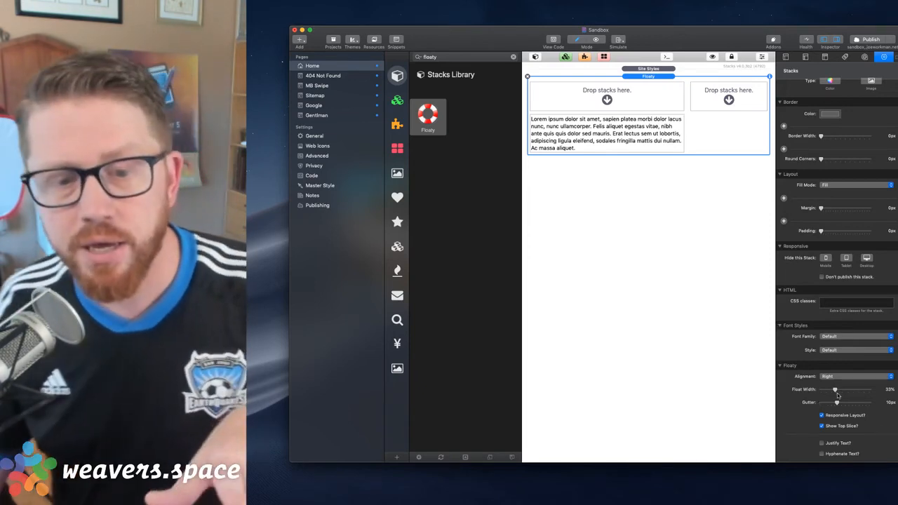
mouse_move(834, 390)
mouse_down()
mouse_move(850, 390)
mouse_move(838, 389)
mouse_up()
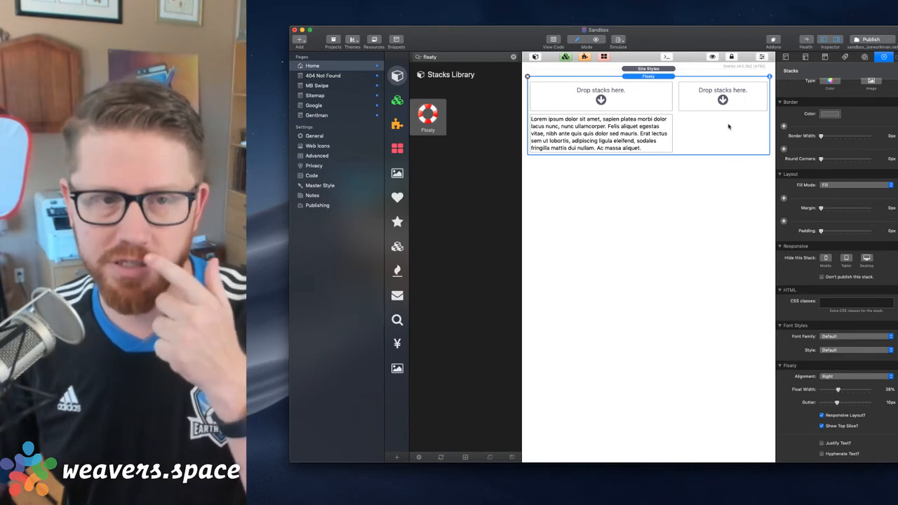
Remove the Floaty stack and add a Target stack from the library in its place
click(527, 76)
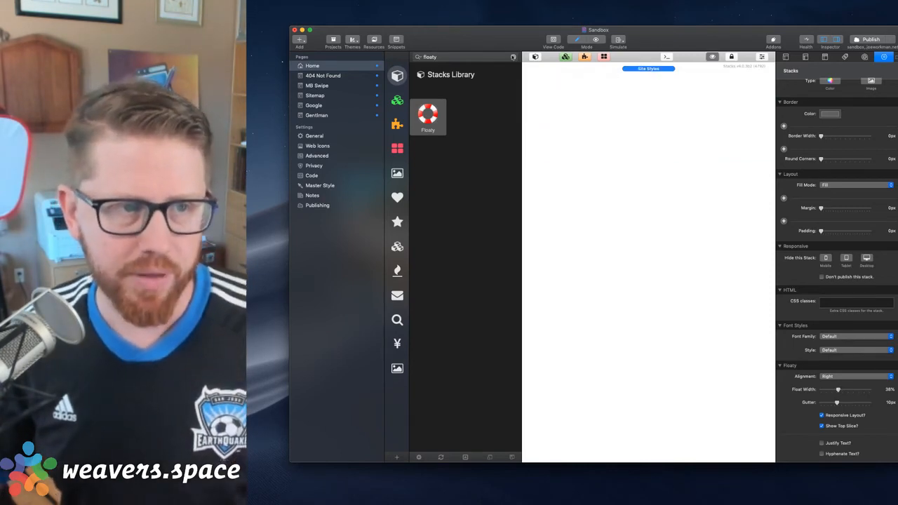
click(513, 58)
click(479, 59)
text(t)
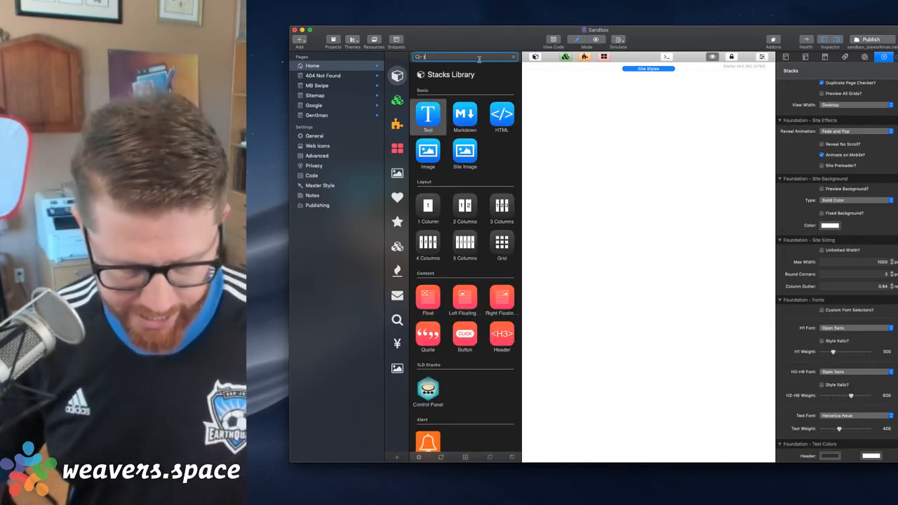
text(arg)
drag(464, 114, 613, 137)
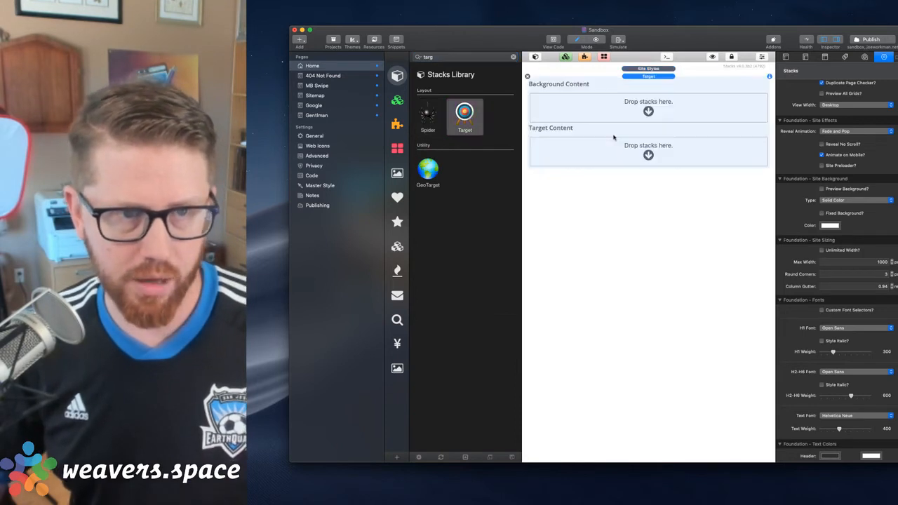
Try the Target stack's Float Left and Float Right positions and settle on Float Left
click(840, 115)
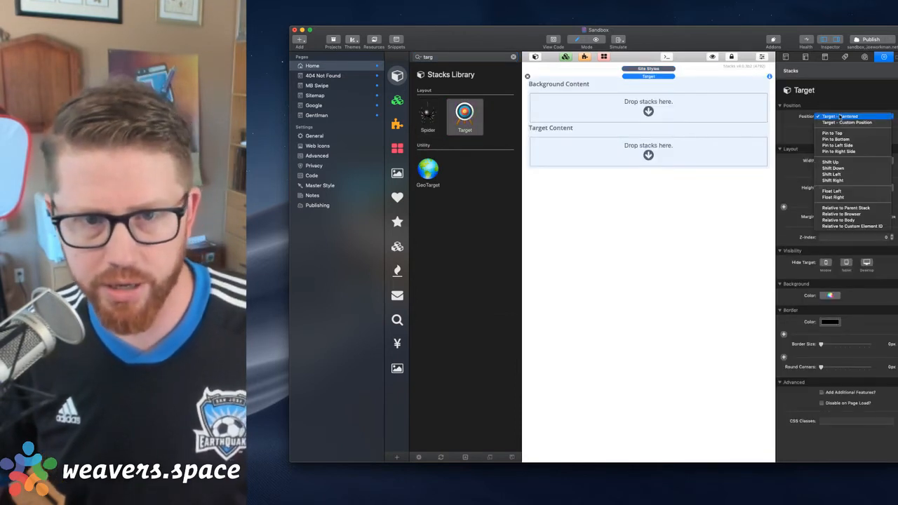
click(836, 191)
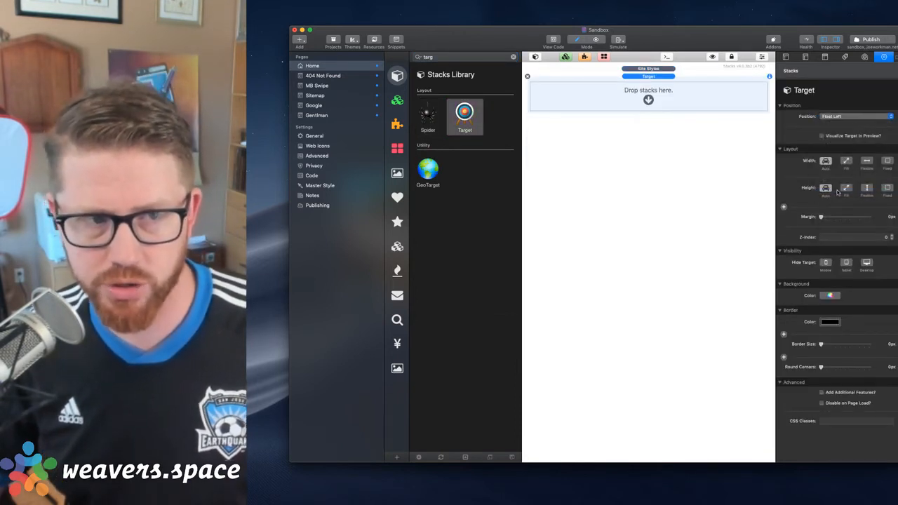
click(839, 116)
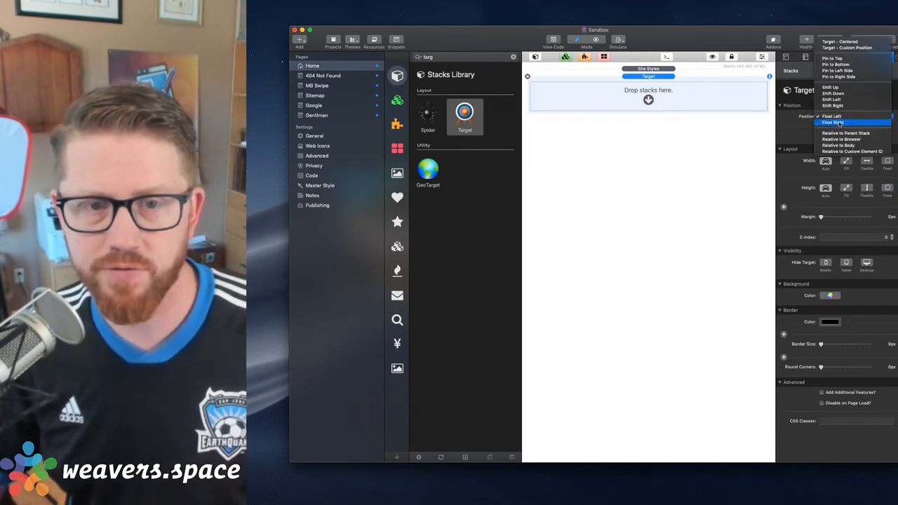
click(840, 124)
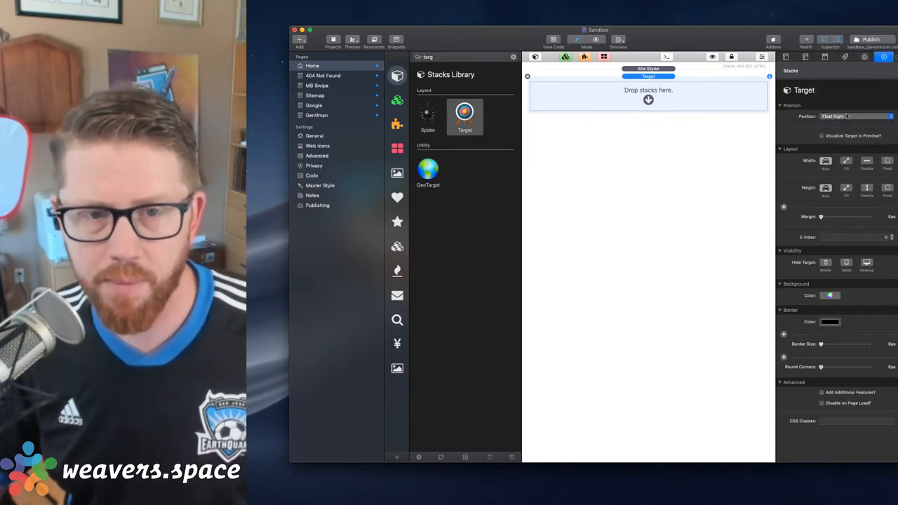
click(836, 116)
click(838, 110)
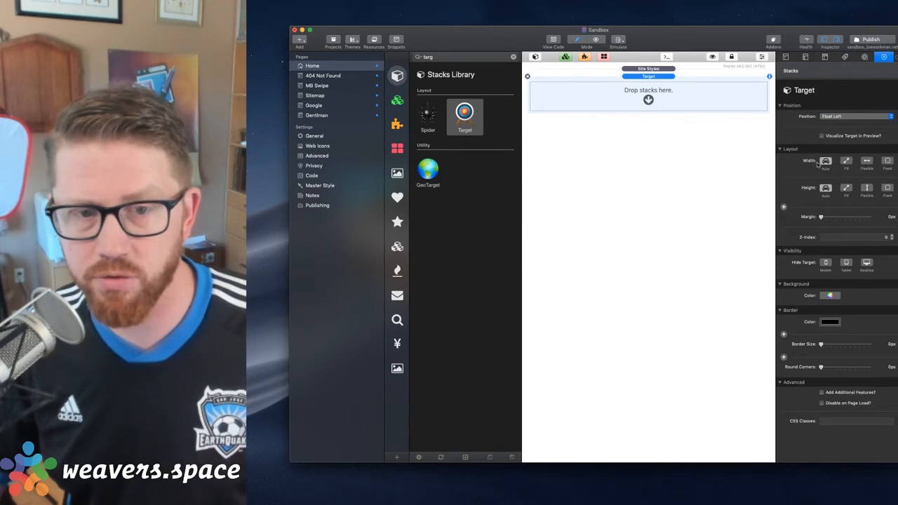
Compare the Target stack's Fill, Flexible and Fixed width options and return the width to Auto
click(846, 162)
click(868, 162)
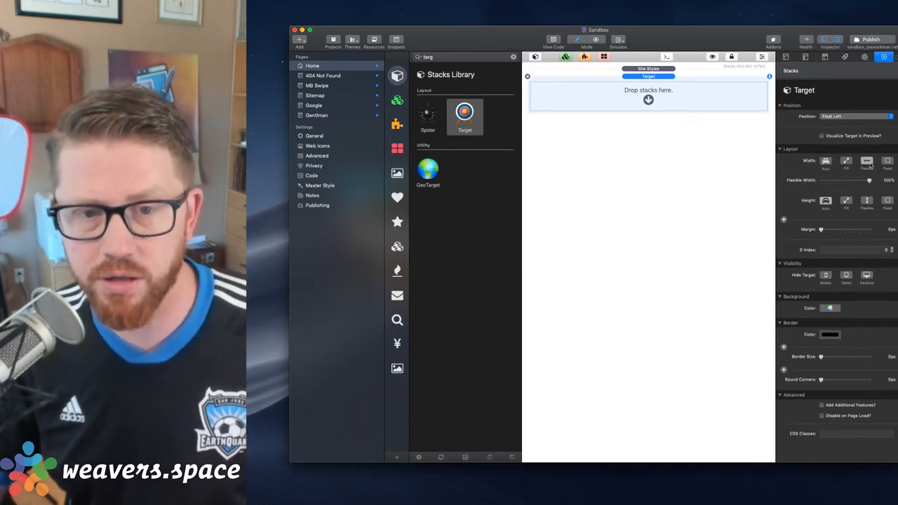
click(887, 161)
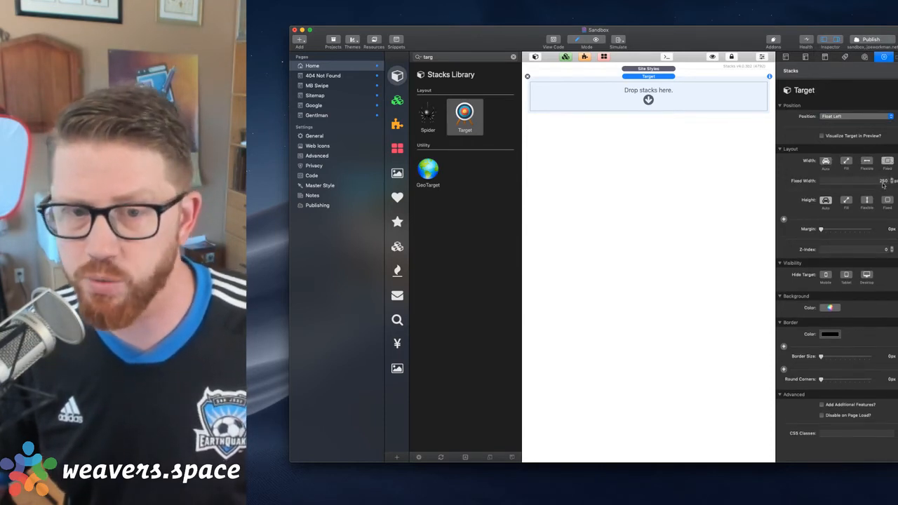
click(869, 162)
click(886, 162)
click(869, 163)
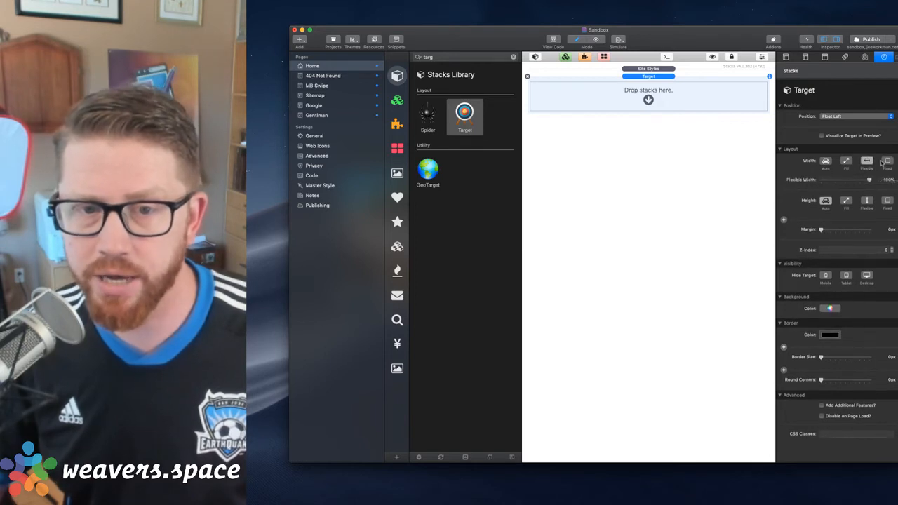
click(886, 162)
click(868, 162)
click(886, 162)
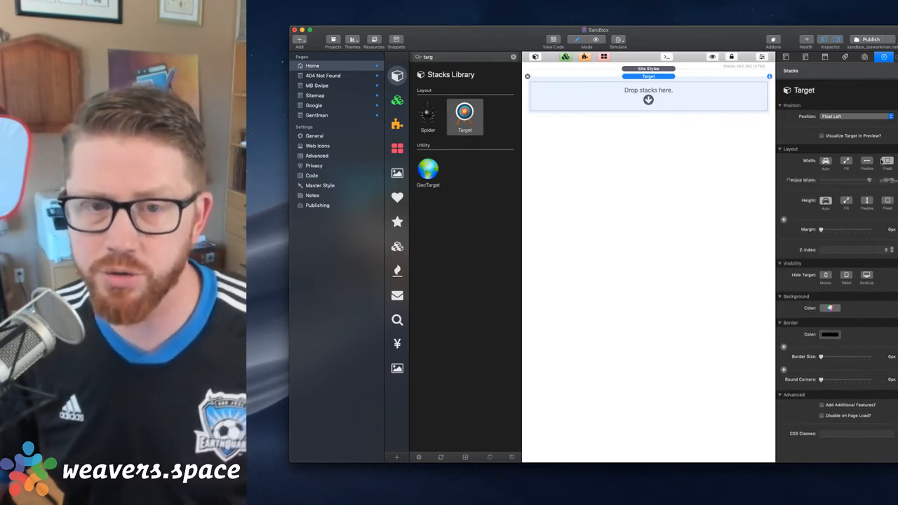
click(868, 162)
click(825, 161)
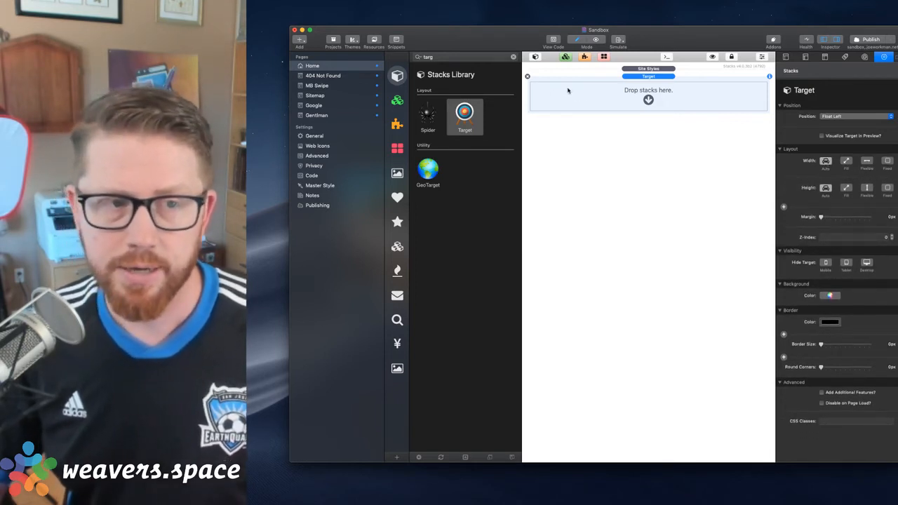
Remove the Target stack and add a Left Floating Image stack to the Home page
click(527, 77)
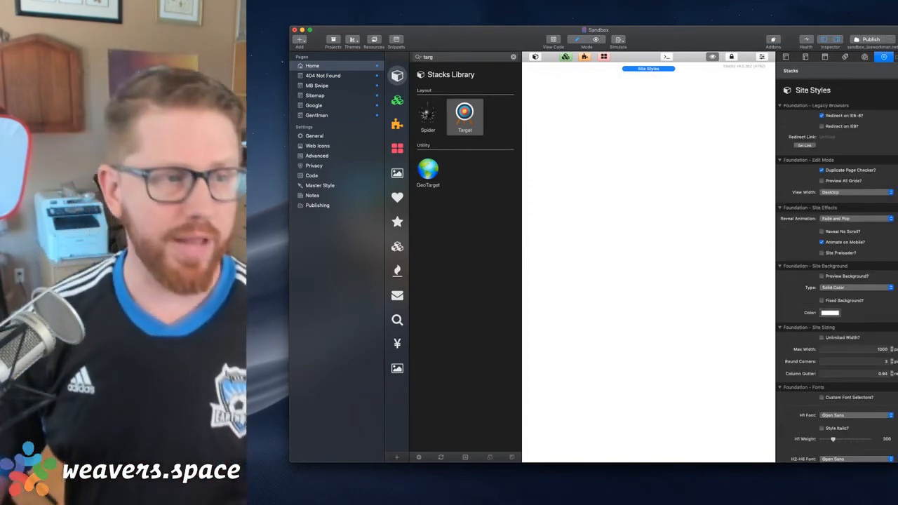
click(513, 57)
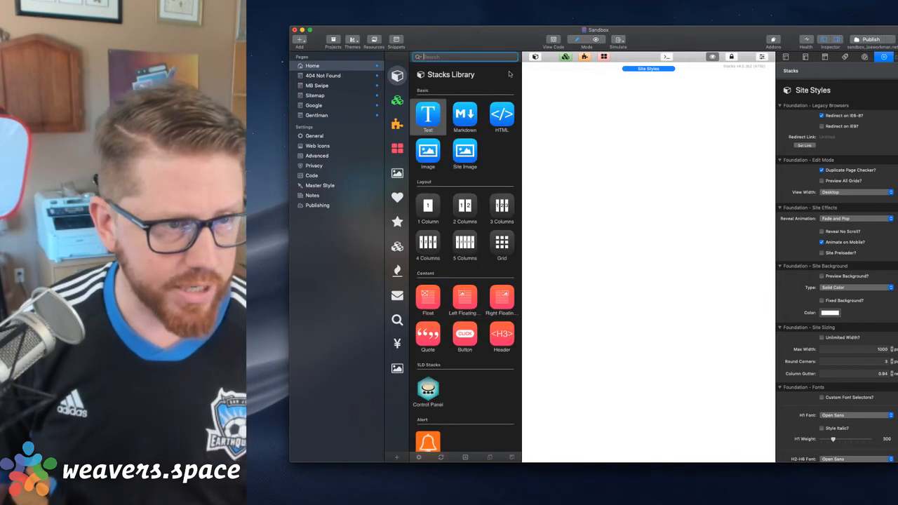
drag(465, 188, 632, 138)
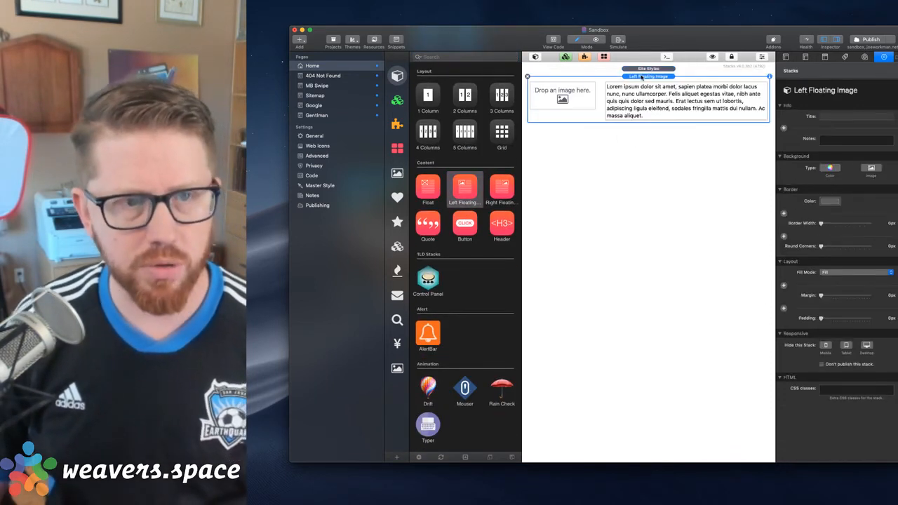
Place the quokka picture from the Placeholder Images folder in the Left Floating Image stack's image area
click(577, 90)
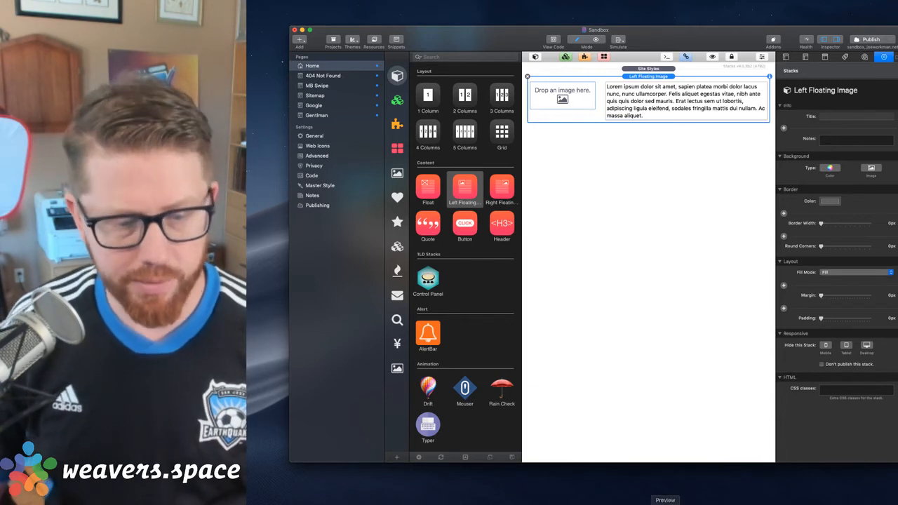
click(700, 502)
click(699, 466)
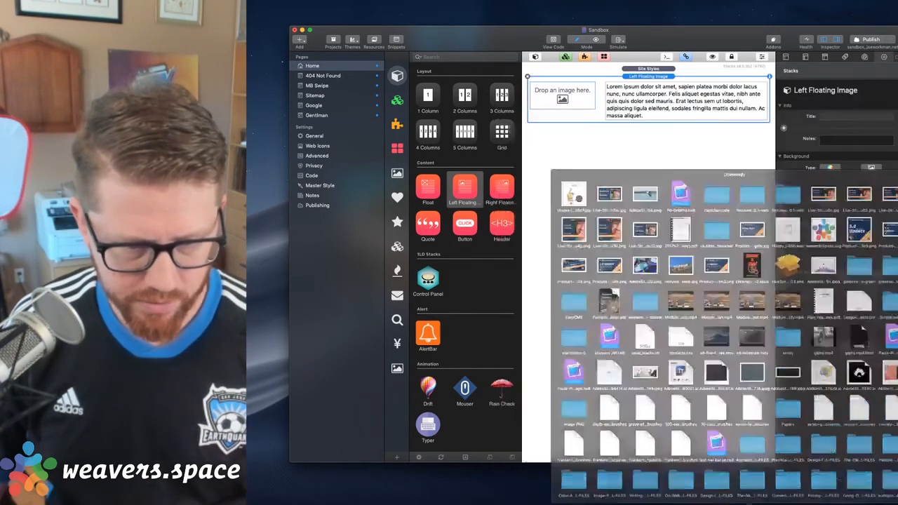
click(699, 503)
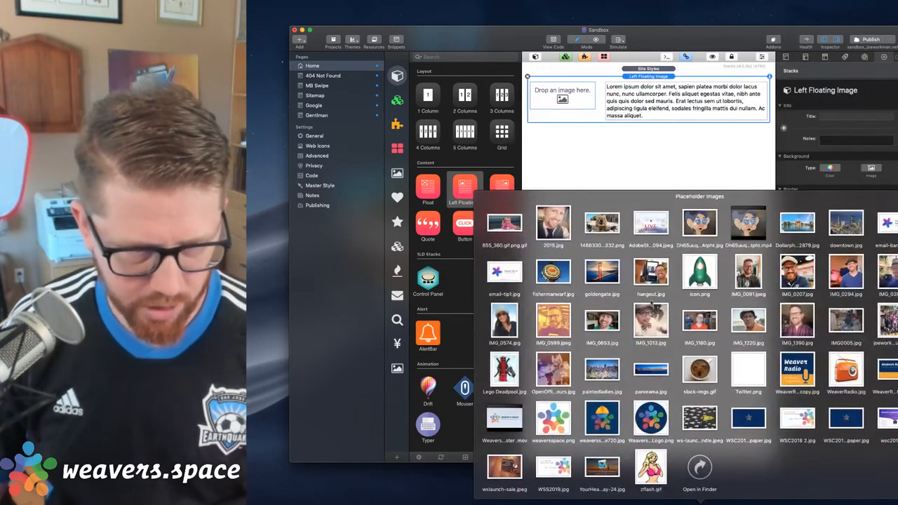
drag(601, 223, 562, 98)
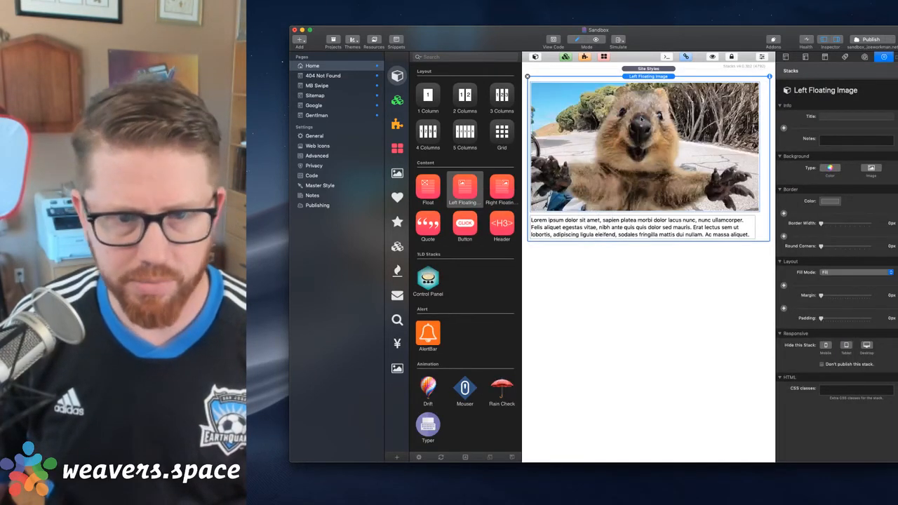
Limit the quokka image to a maximum width and height of 100 px and apply the change
double_click(640, 120)
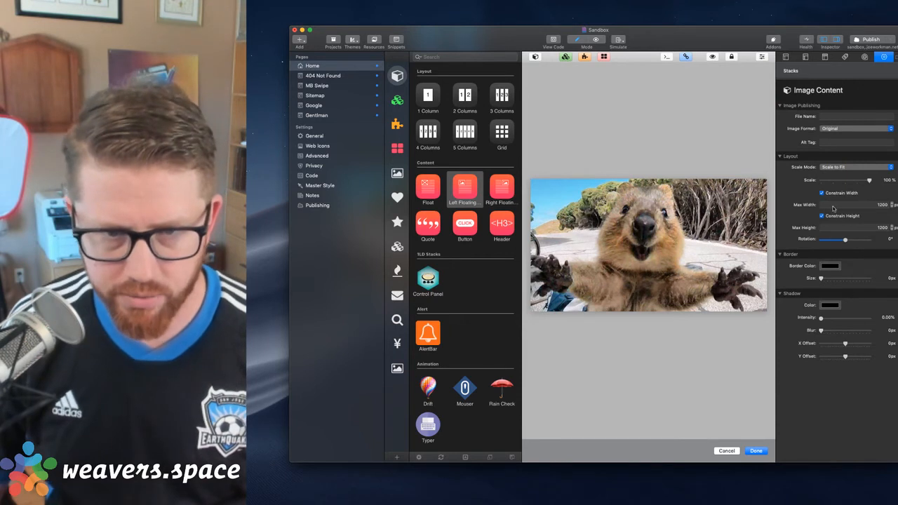
click(872, 204)
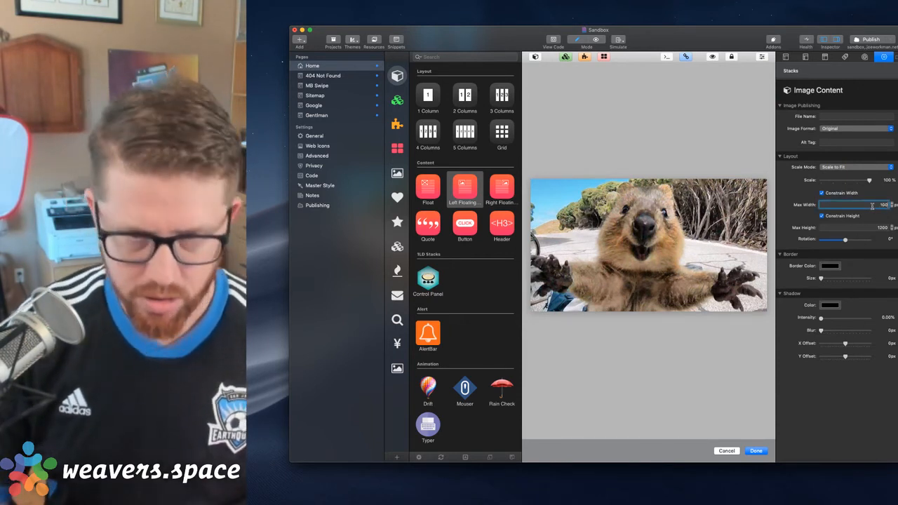
key(Tab)
text(100)
key(Tab)
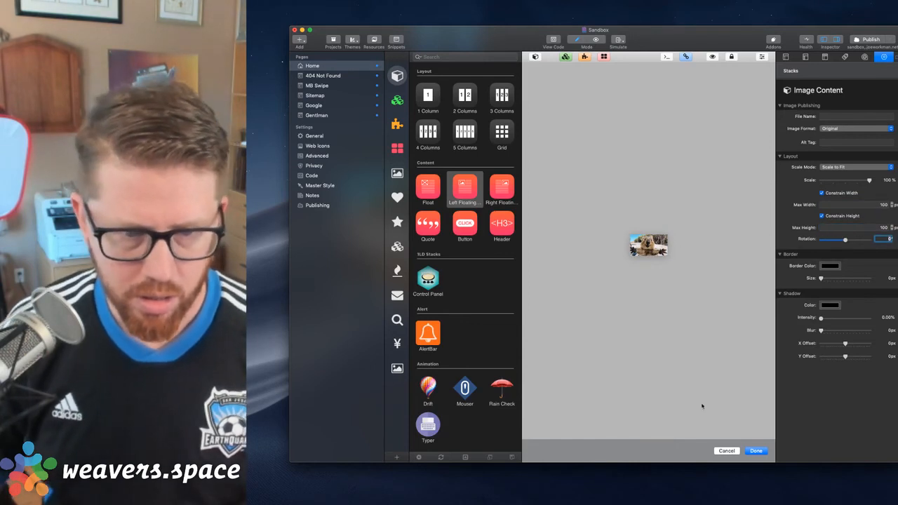
click(757, 451)
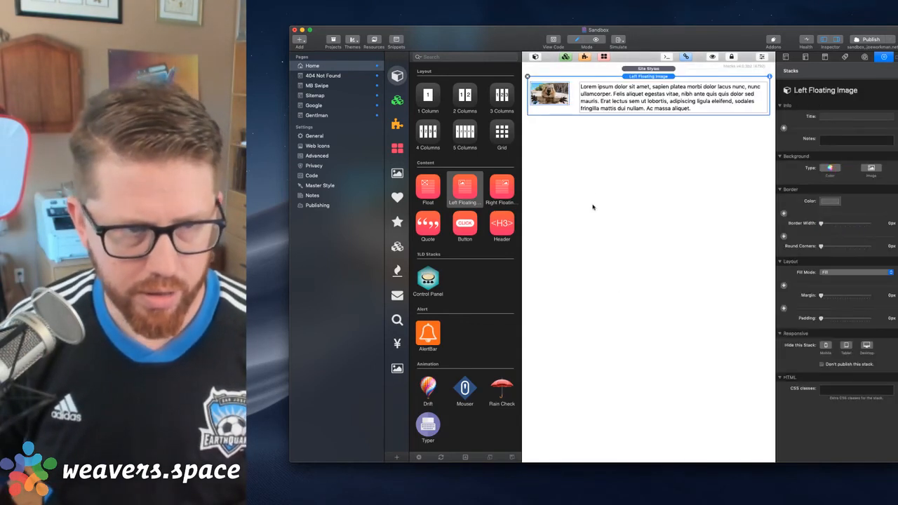
Lengthen the Left Floating Image stack's text by pasting several more copies of its lorem ipsum paragraph beneath the original and apply the edit
double_click(595, 103)
key(super+a)
key(super+c)
key(Right)
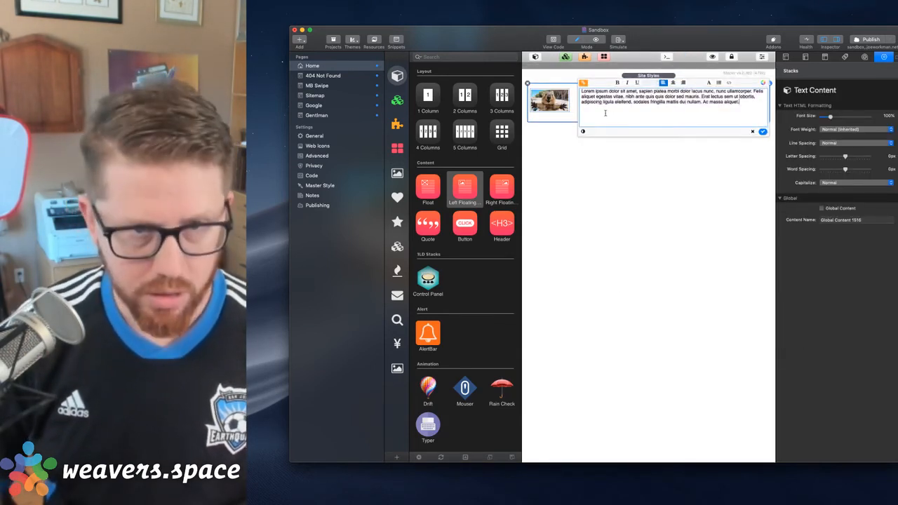
key(Return)
key(Return)
key(super+v)
key(Return)
key(super+v)
key(super+v)
key(super+v)
key(super+v)
key(super+v)
key(super+v)
key(super+v)
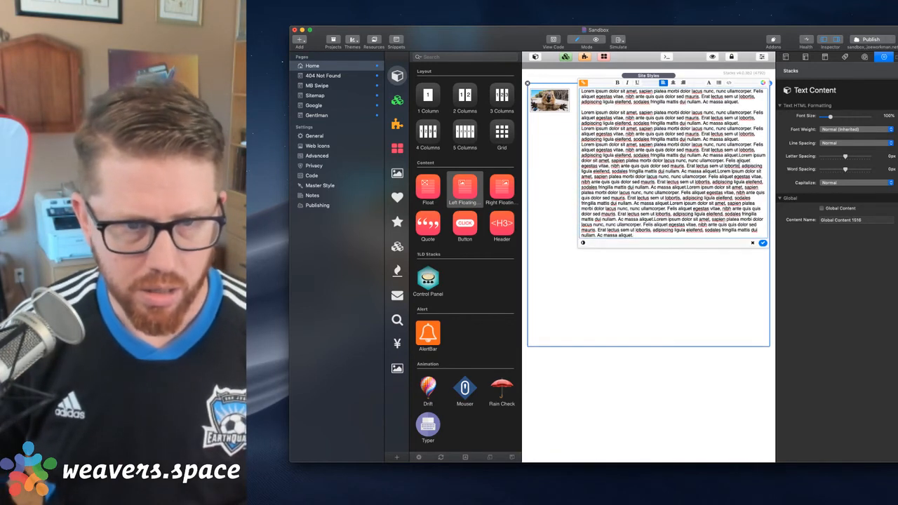
click(763, 242)
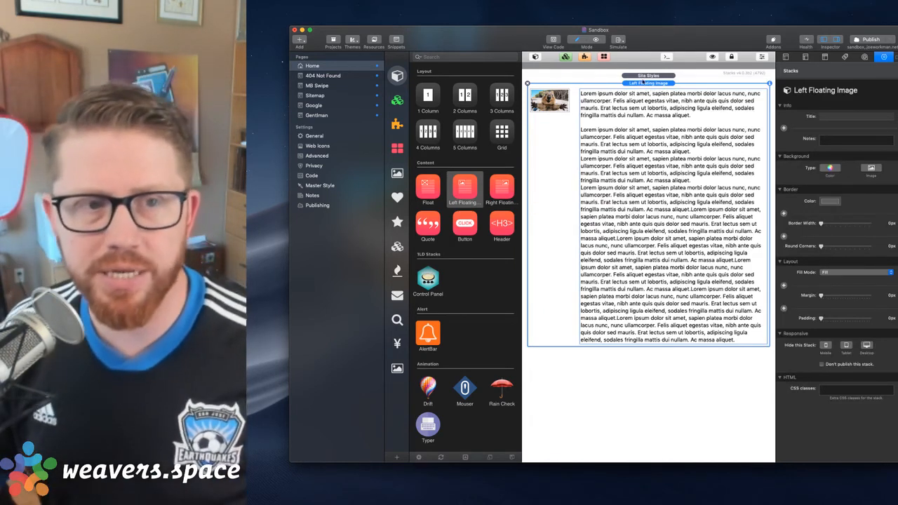
Preview the page to examine how the lengthened text wraps around the quokka image, and return to editing
click(544, 110)
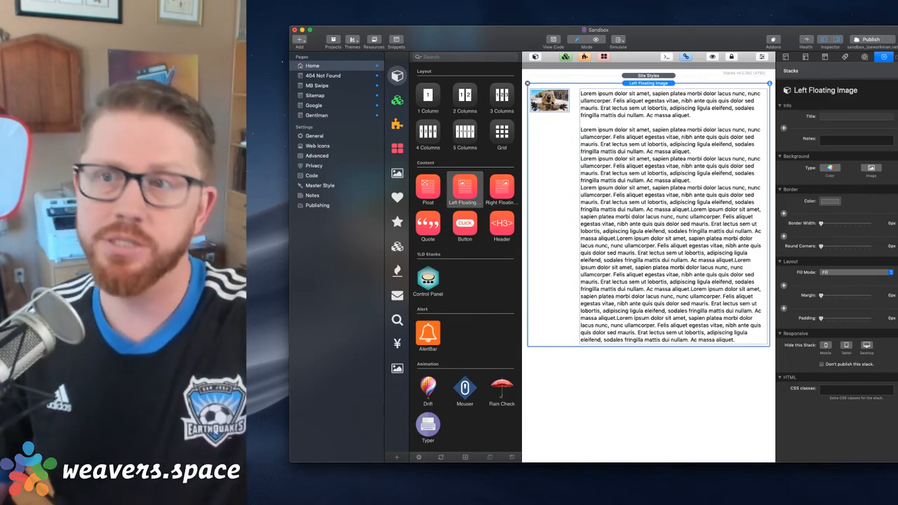
key(super+r)
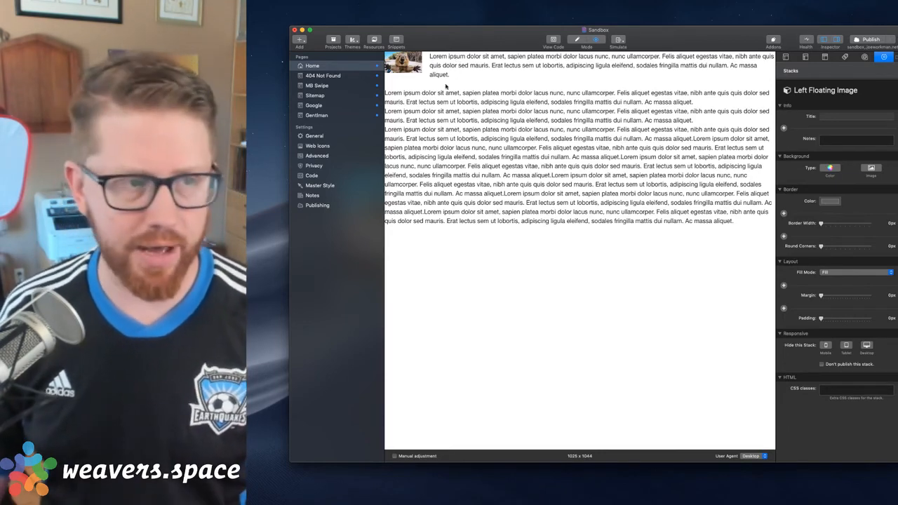
key(super+r)
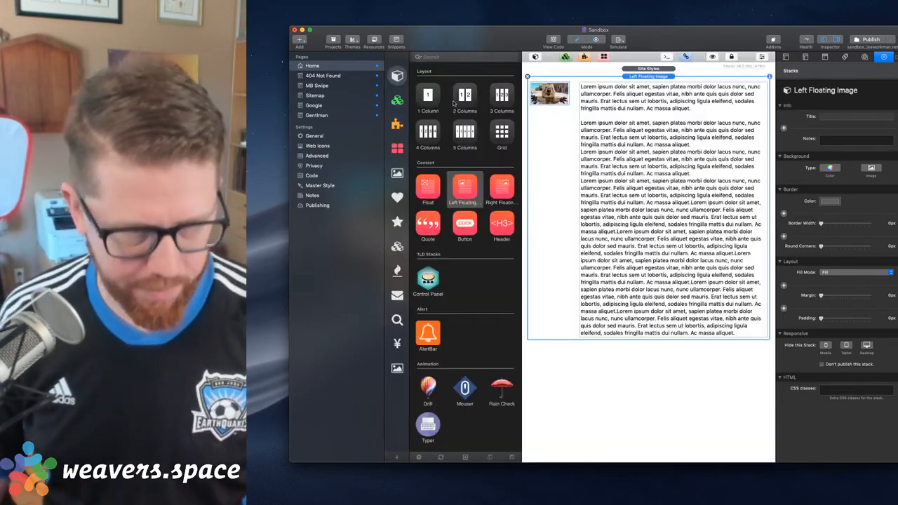
Join the first two paragraphs by removing the blank line between them, and preview how the text flows around and beneath the image
double_click(671, 131)
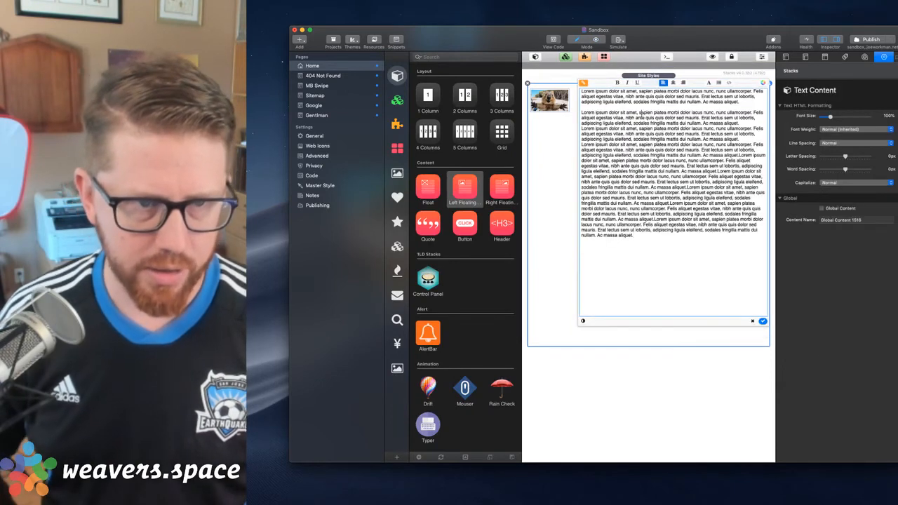
key(BackSpace)
key(BackSpace)
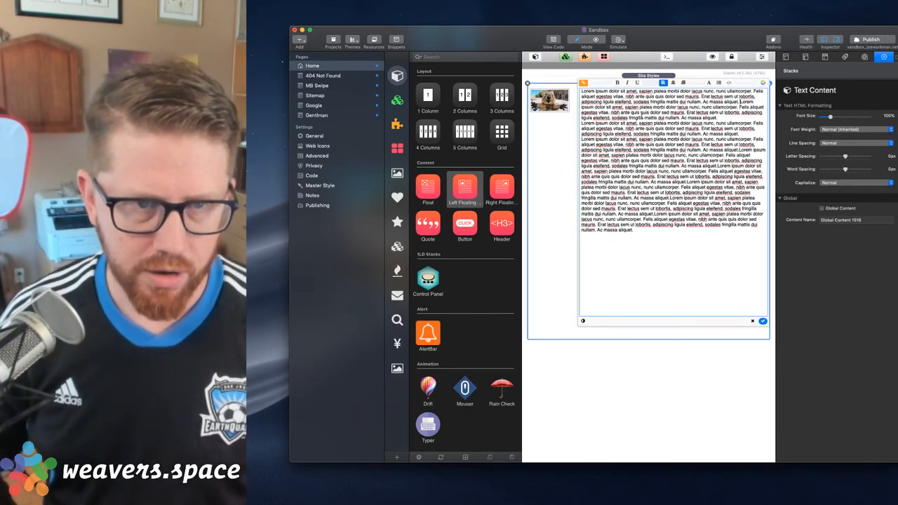
click(762, 321)
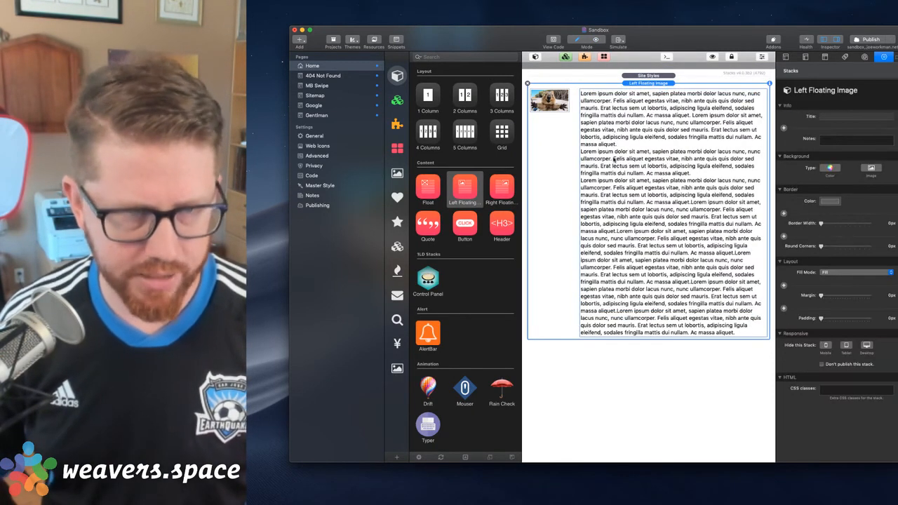
key(super+r)
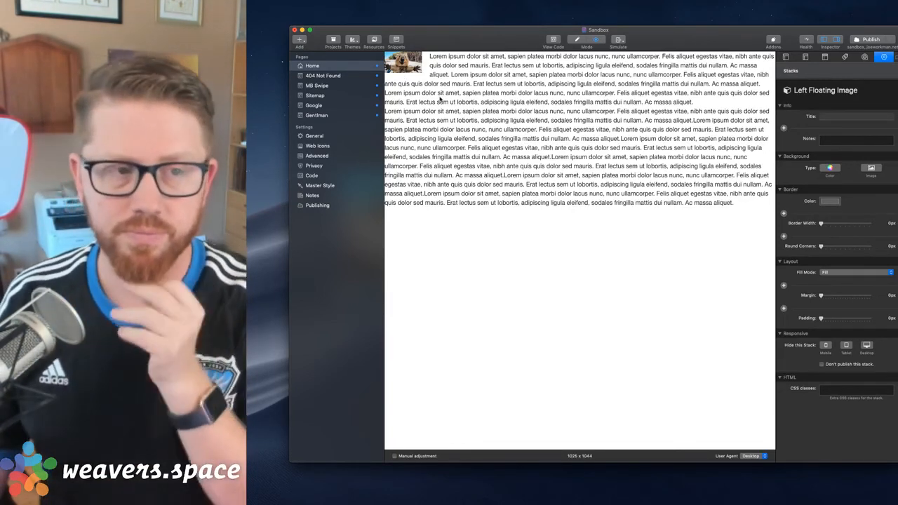
key(super+r)
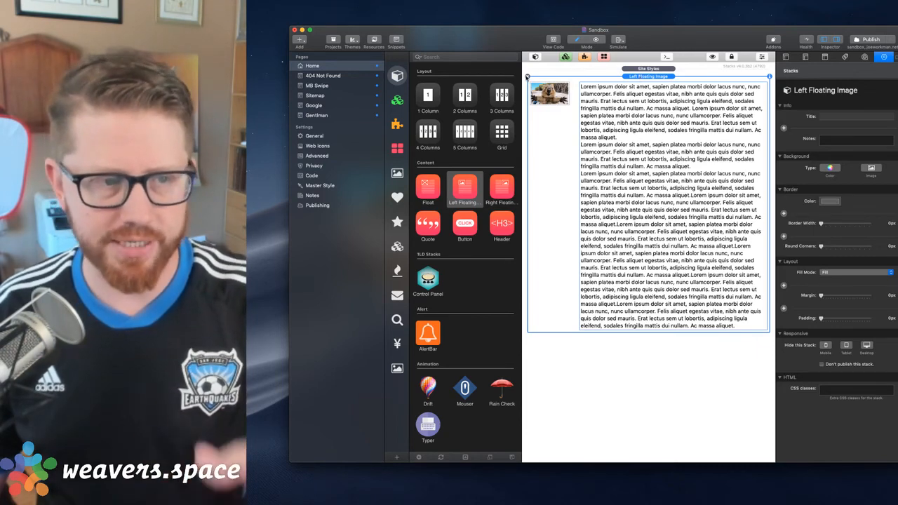
Undo the text edits in the Left Floating Image stack and switch to another application
key(super+z)
key(super+Tab)
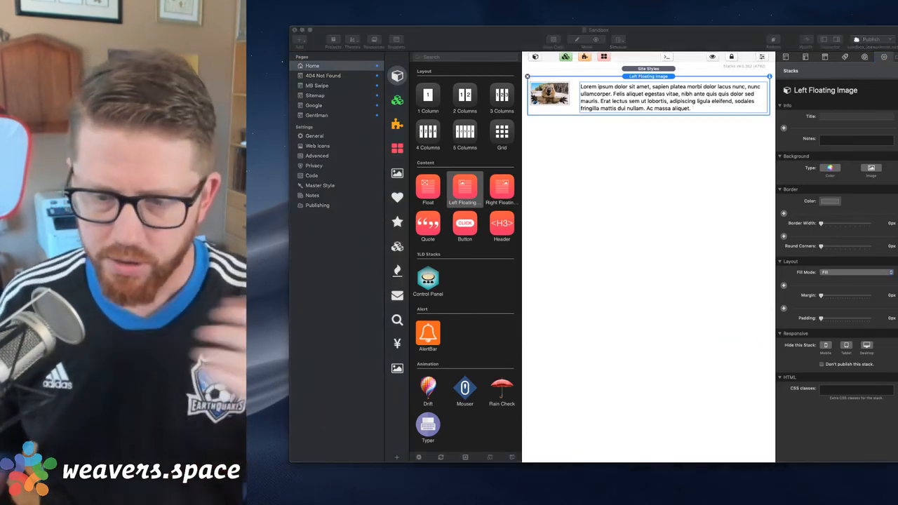